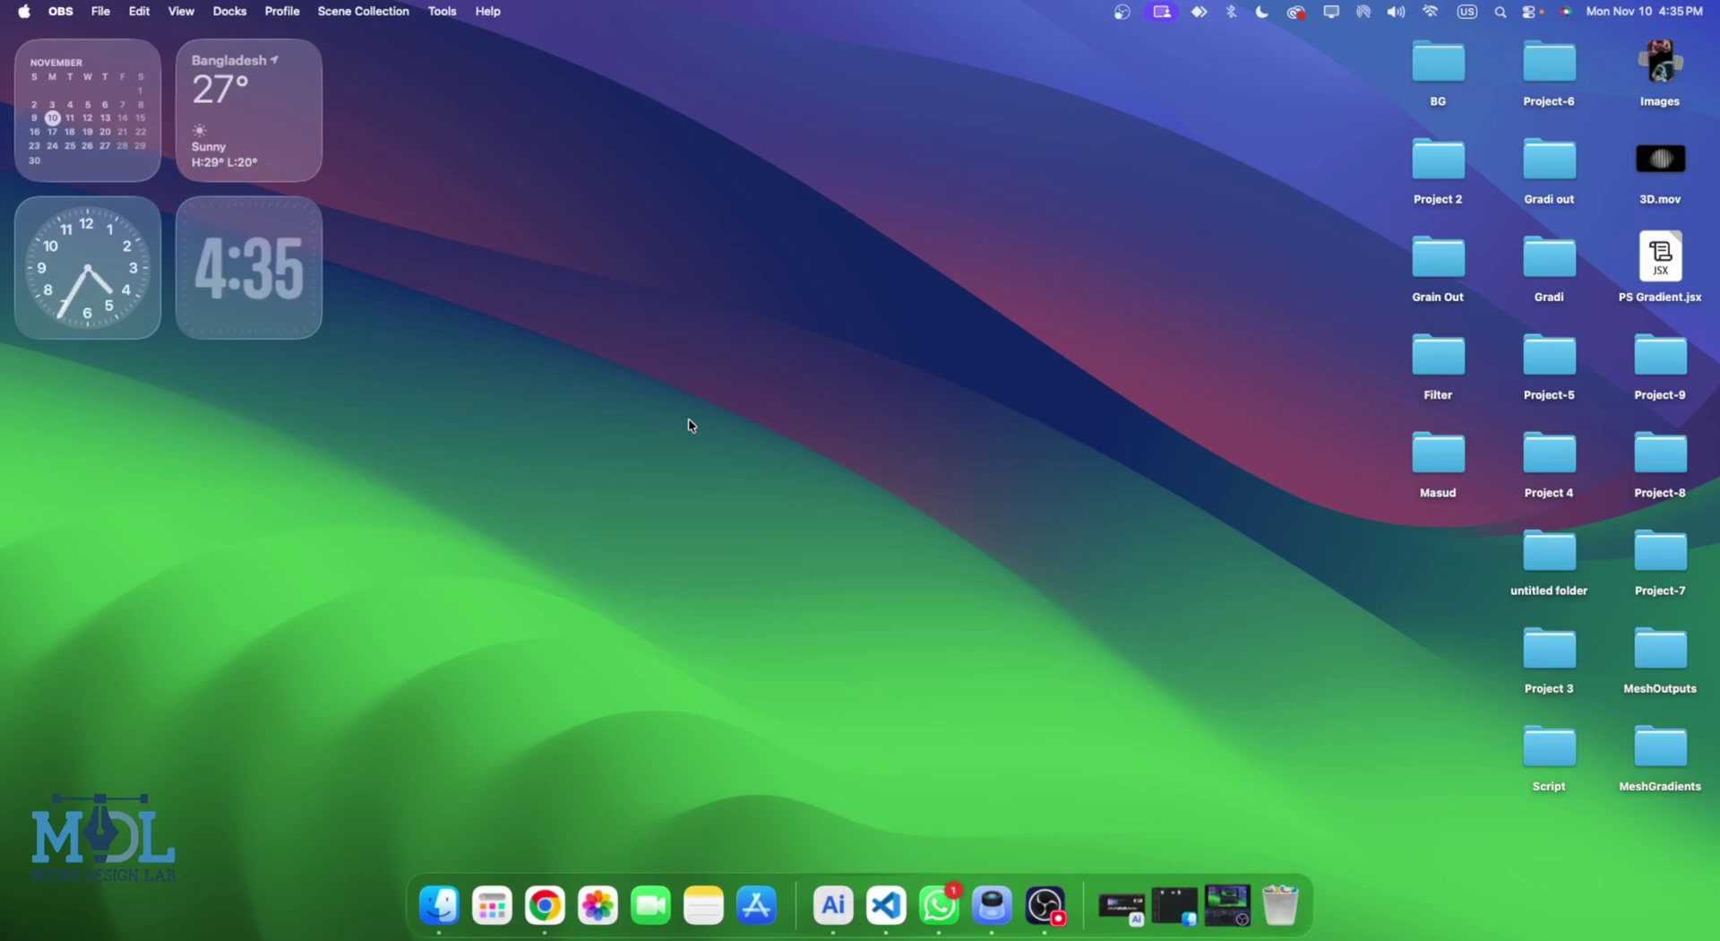
Open the Project-9 folder with its two .jsx scripts and Eps folder, then minimize it.
double_click(1661, 345)
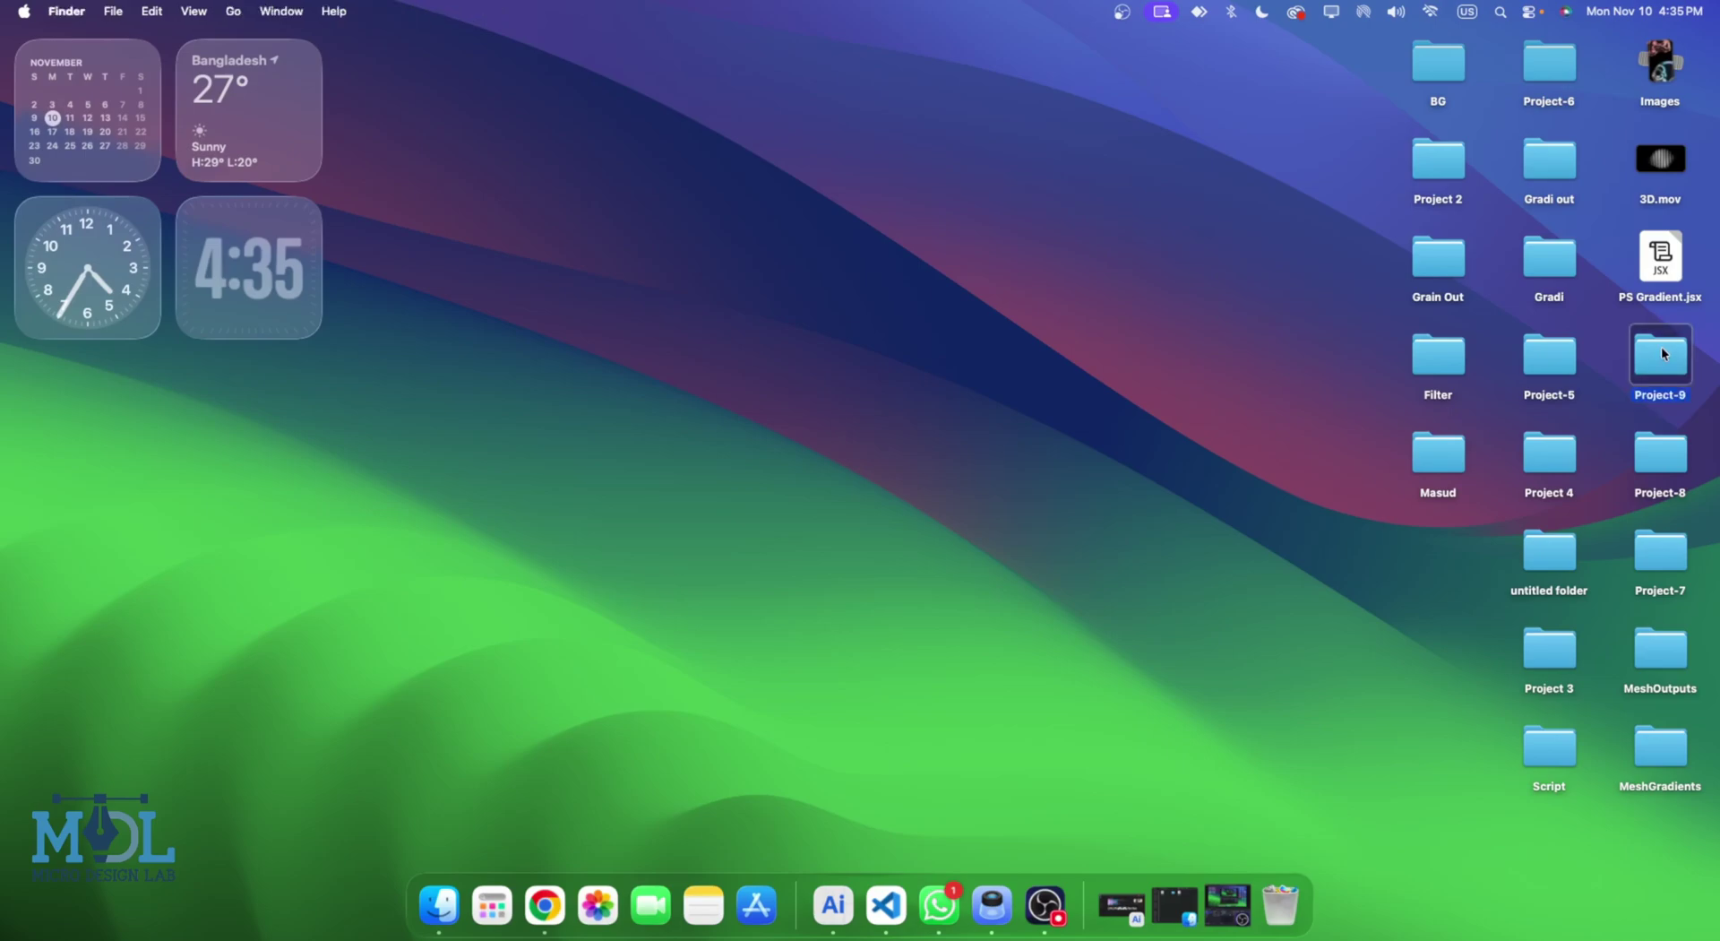
left_click_drag(990, 189, 877, 157)
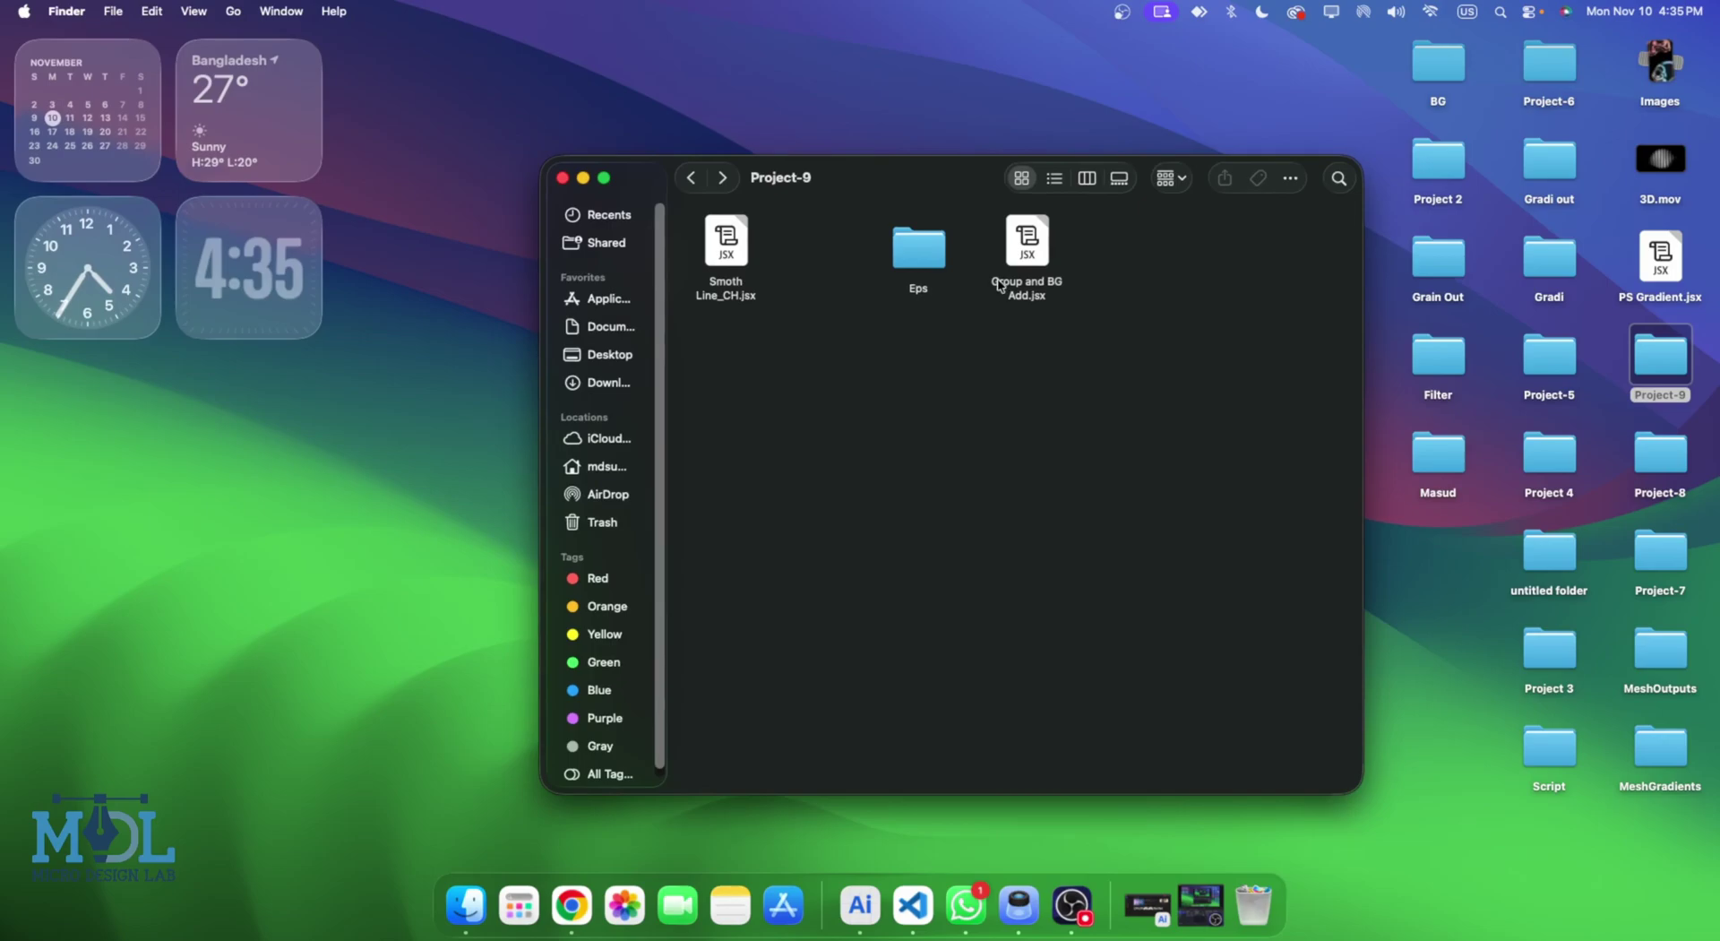
left_click(583, 178)
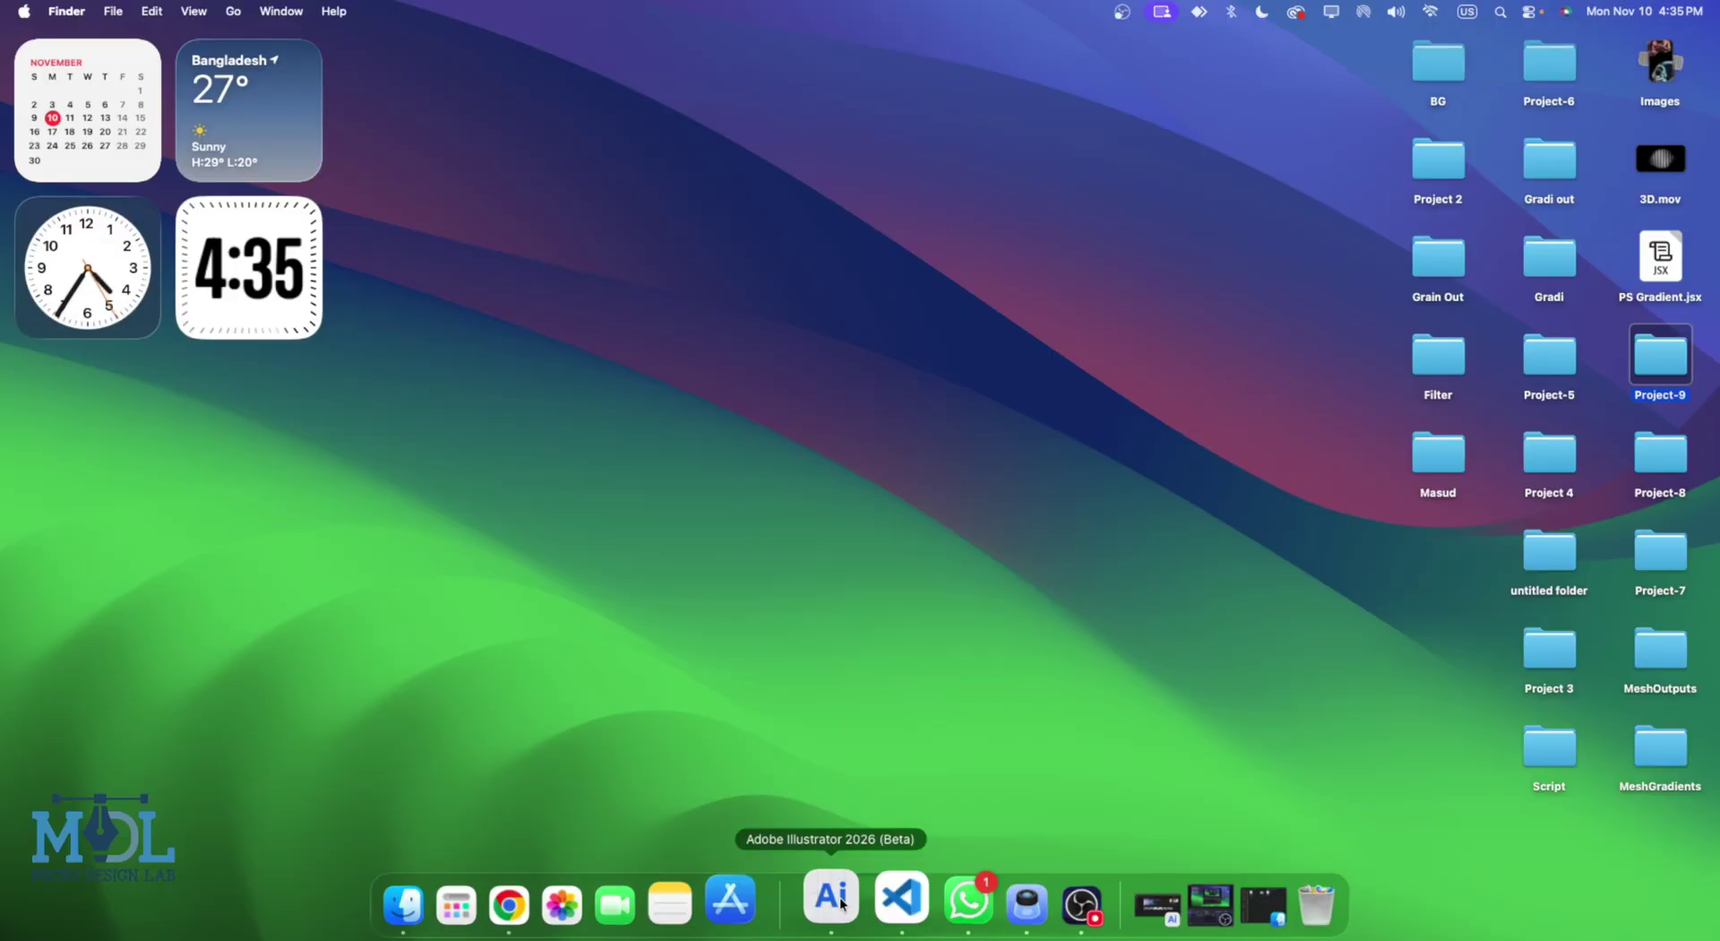
Bring up Illustrator's Home screen, then restore the Project-9 window and position it over Illustrator.
left_click(842, 900)
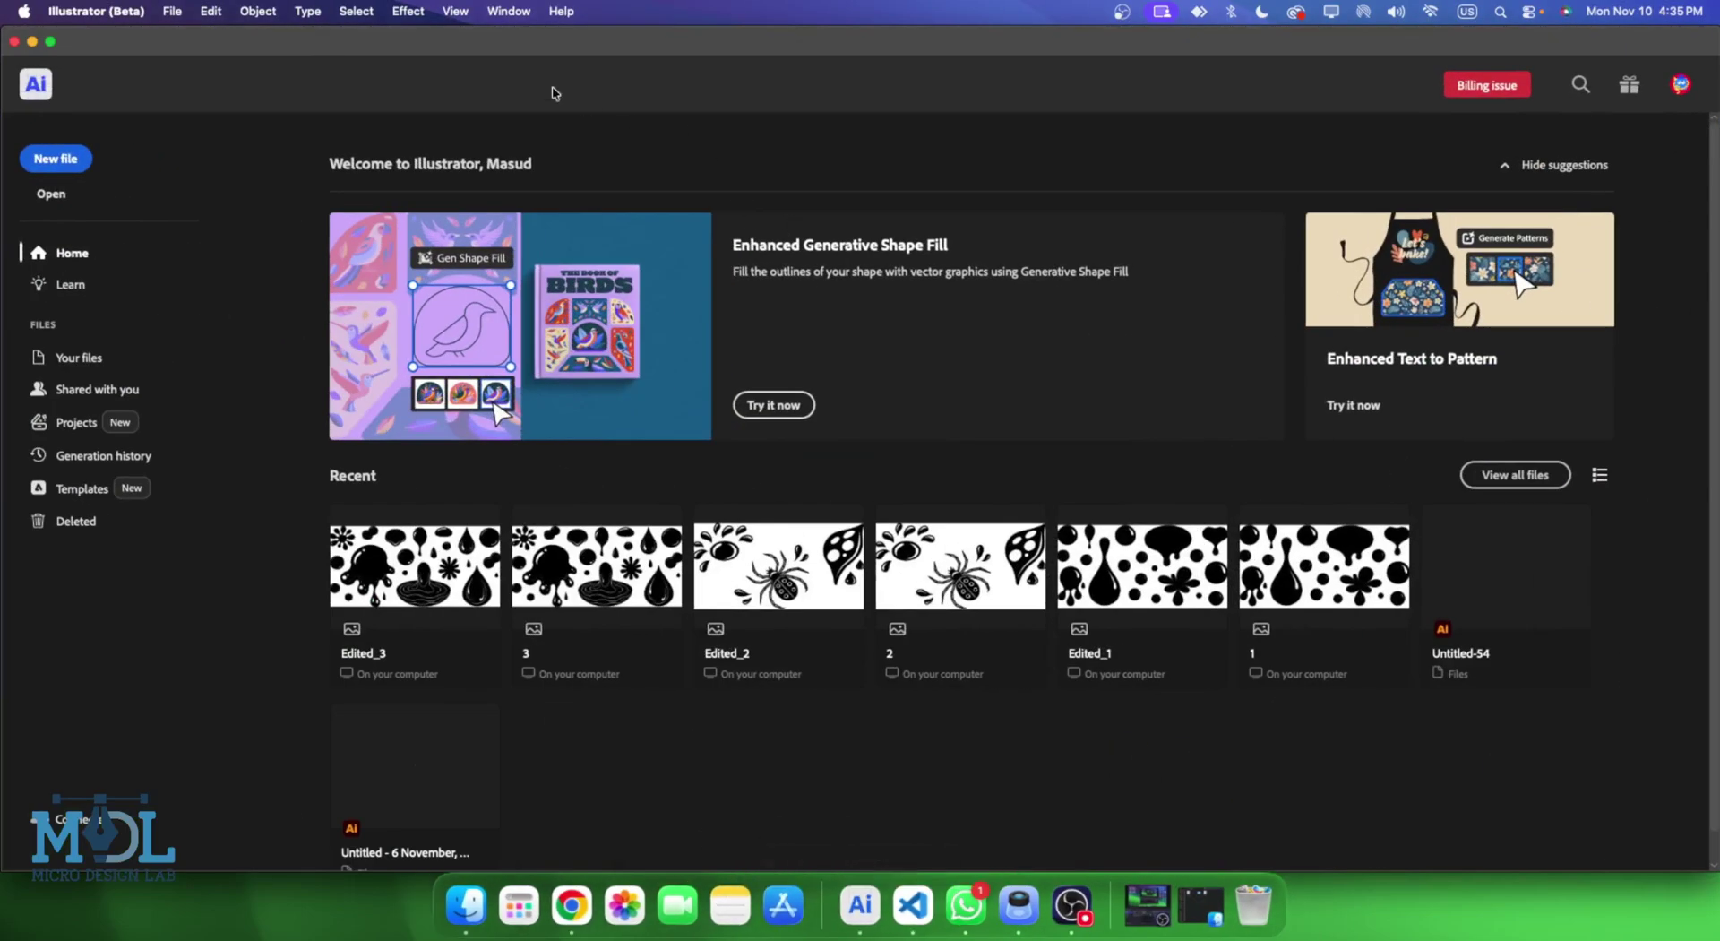
left_click(466, 903)
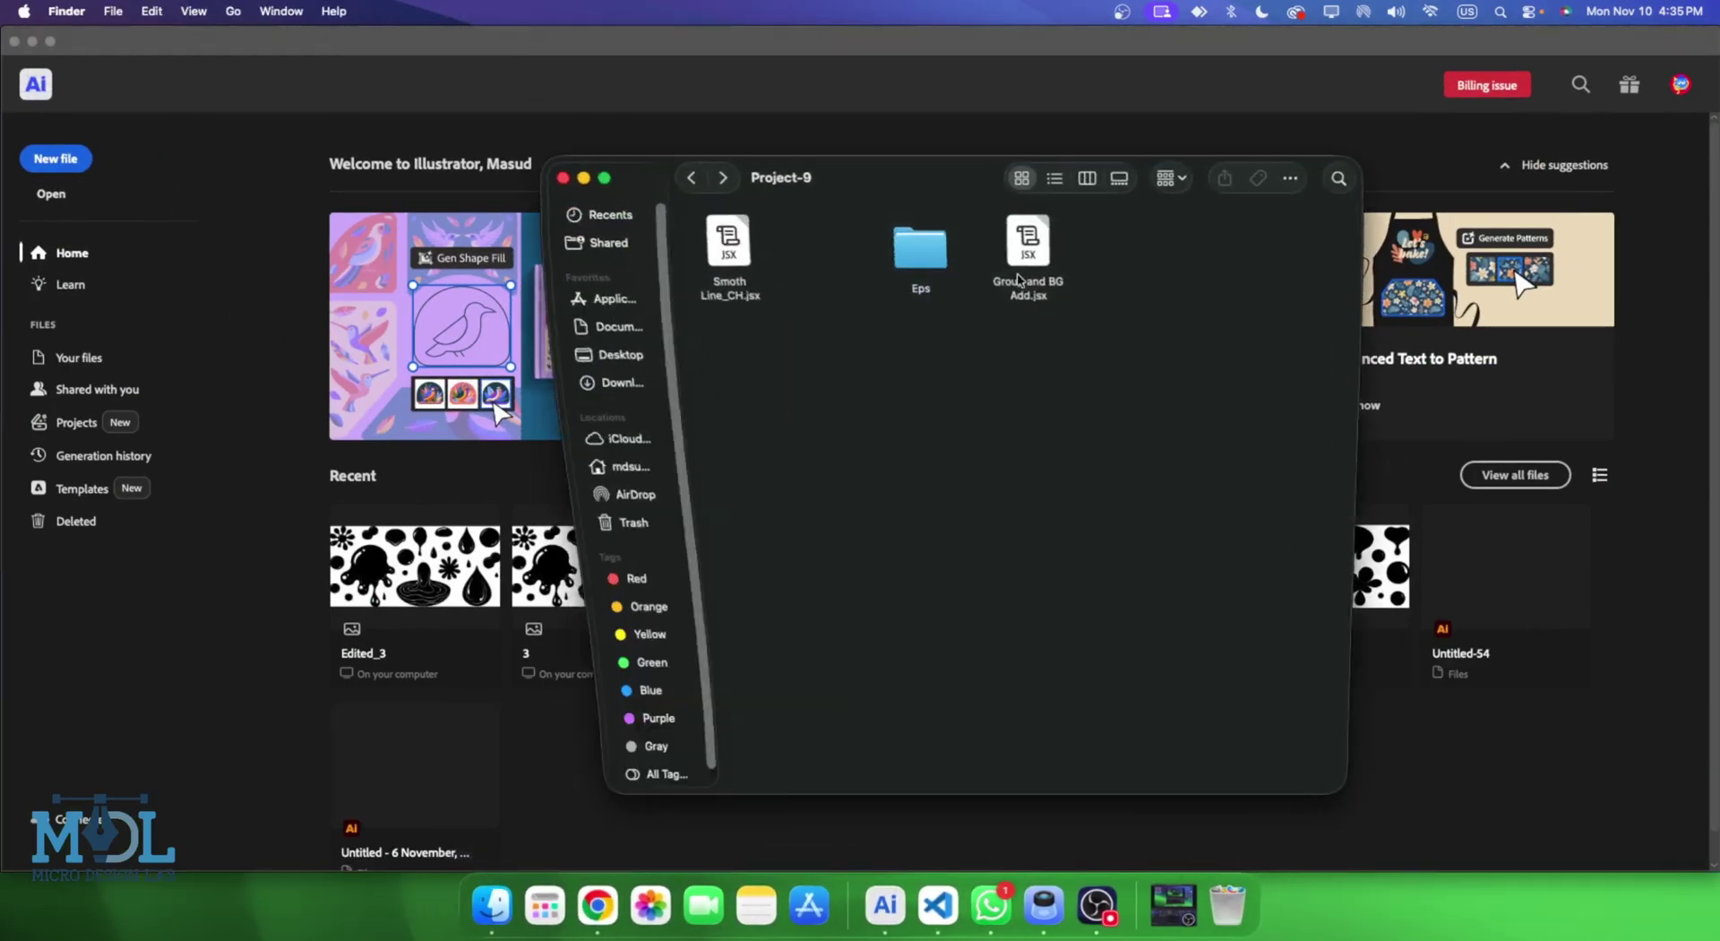
left_click_drag(893, 164, 1110, 189)
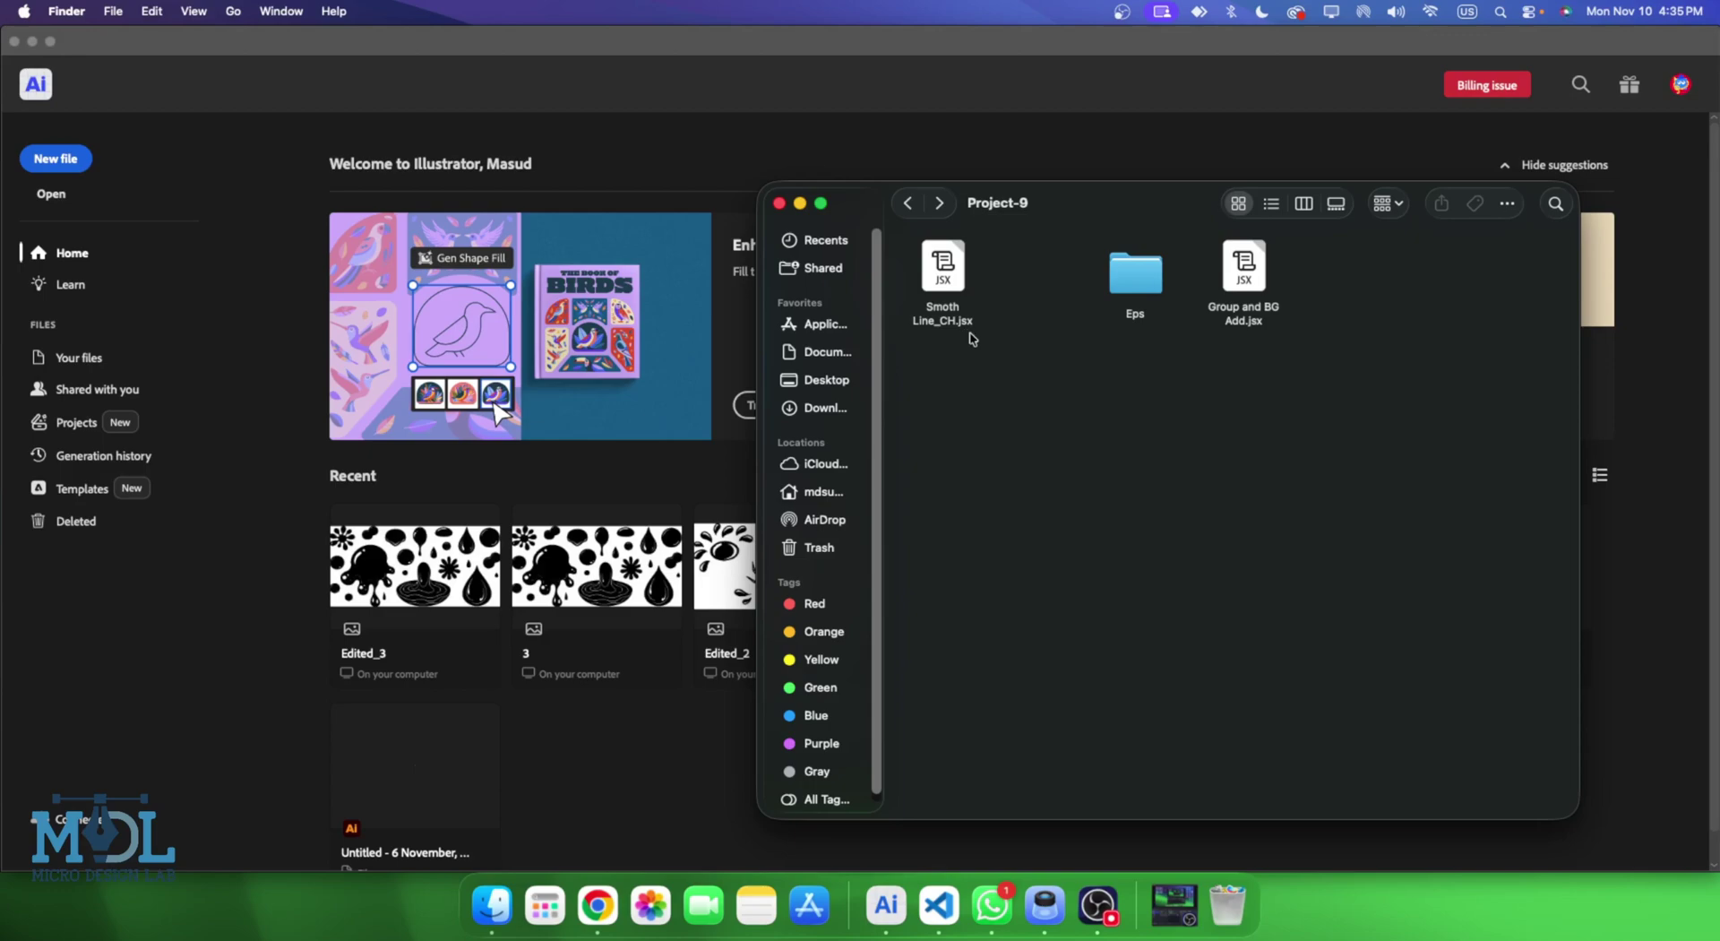
left_click_drag(1090, 247, 912, 364)
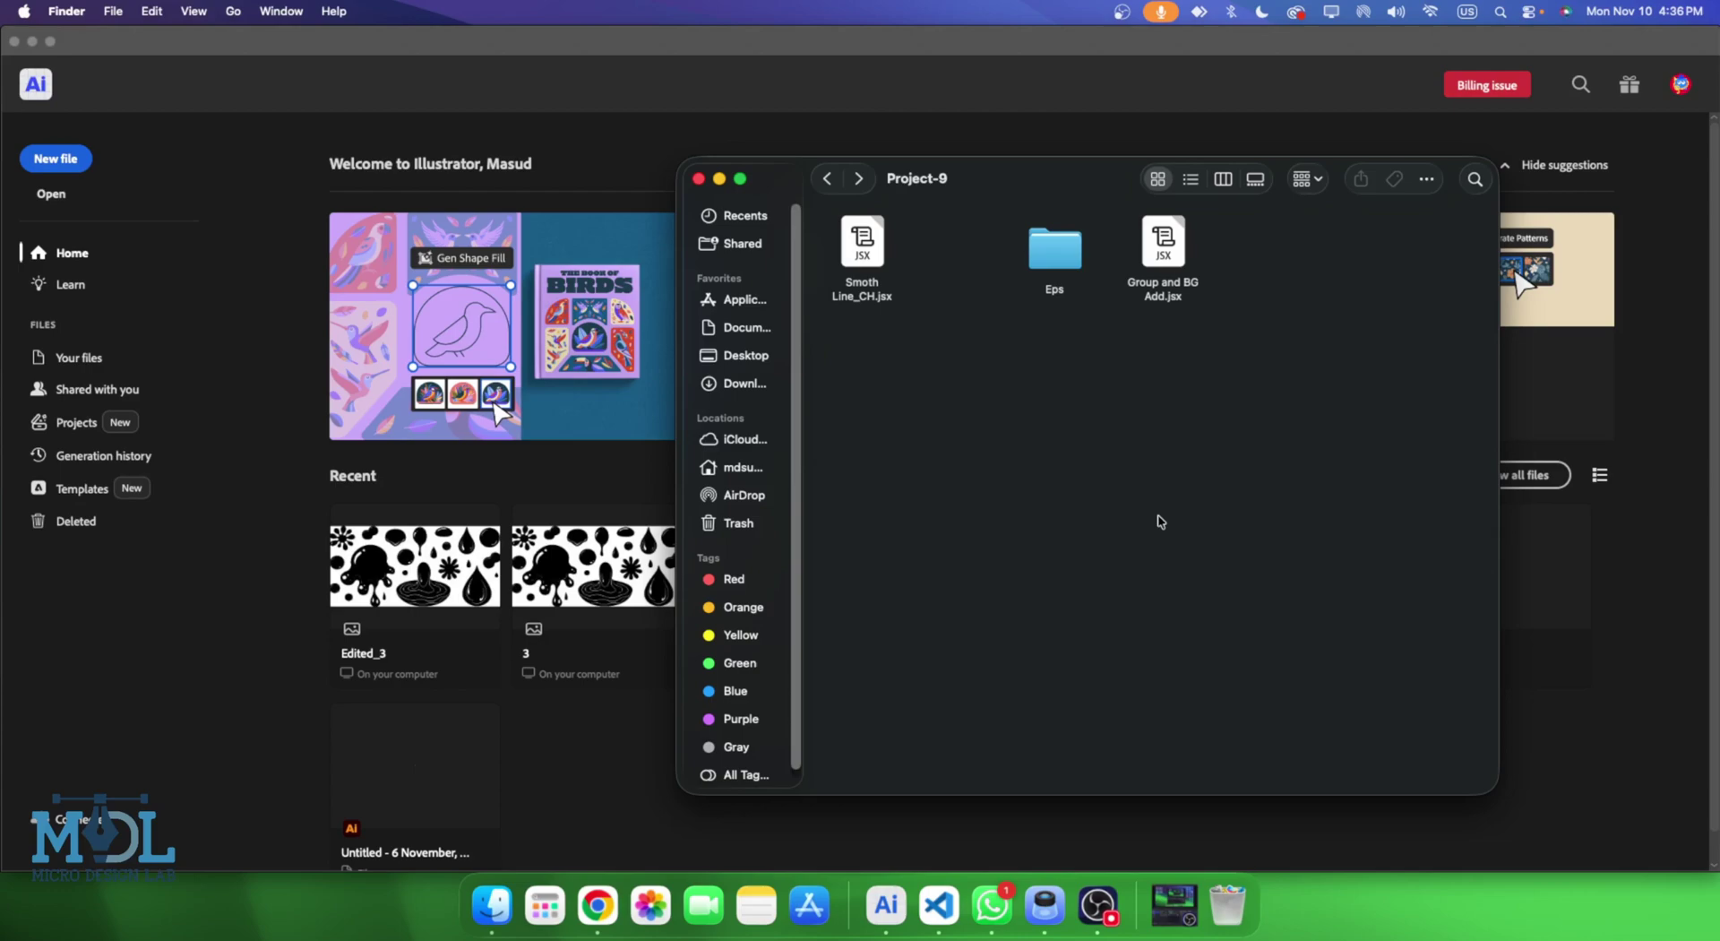
left_click_drag(1110, 178, 1151, 184)
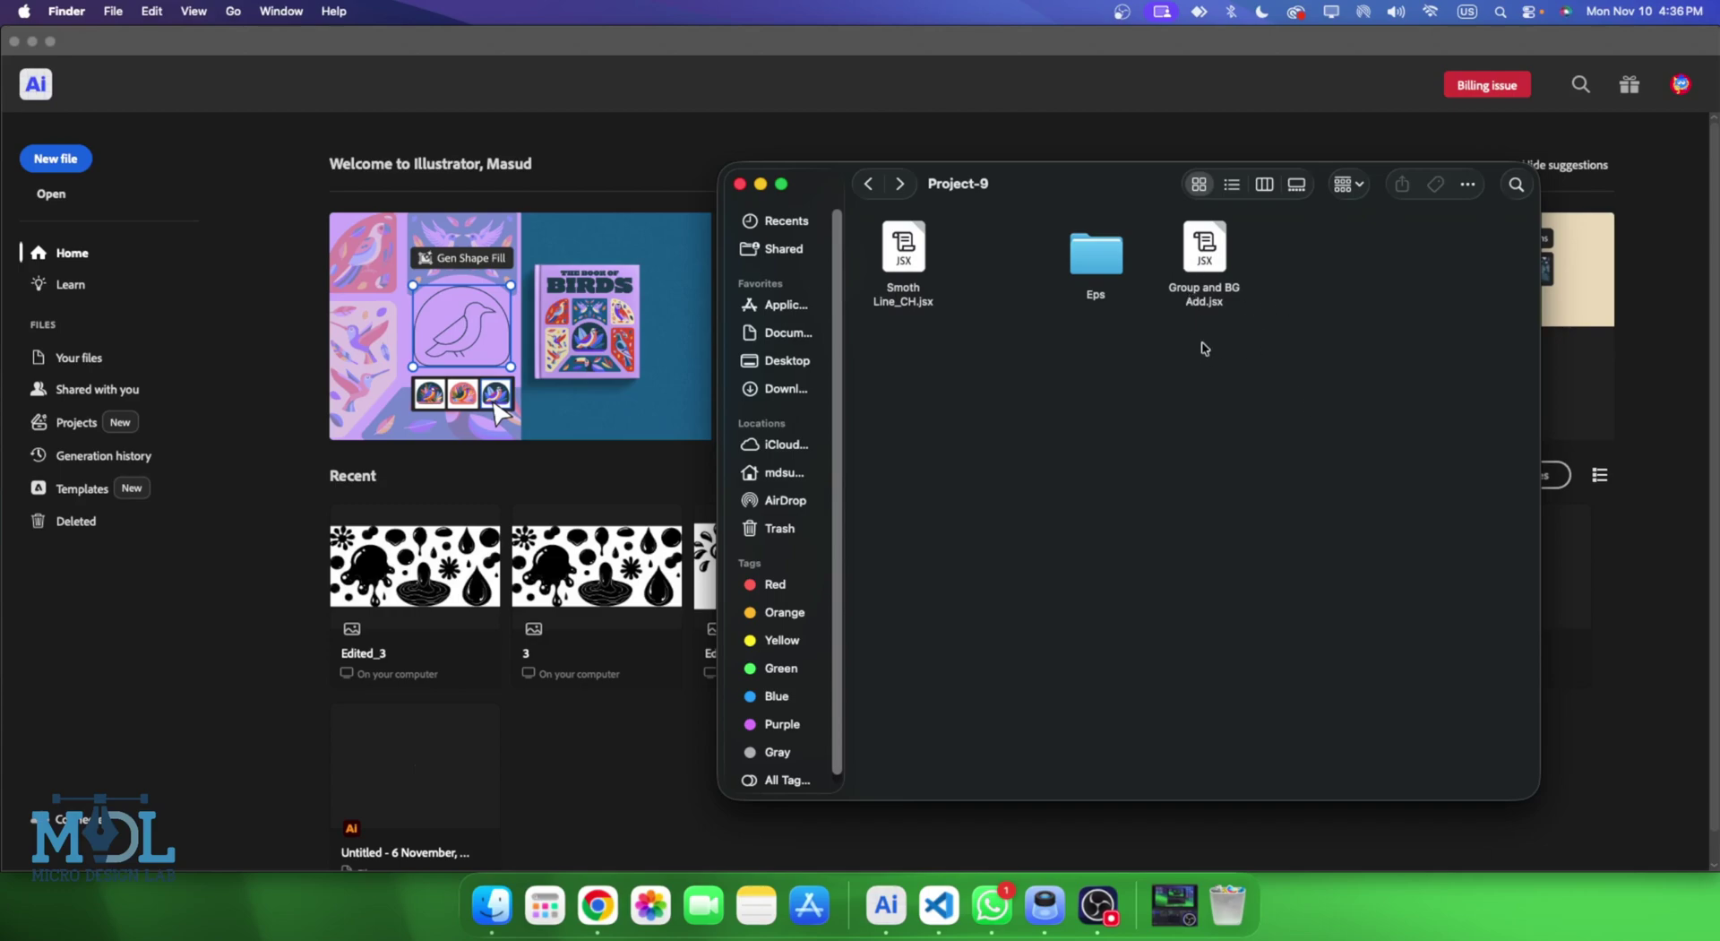
left_click_drag(1161, 181, 1178, 166)
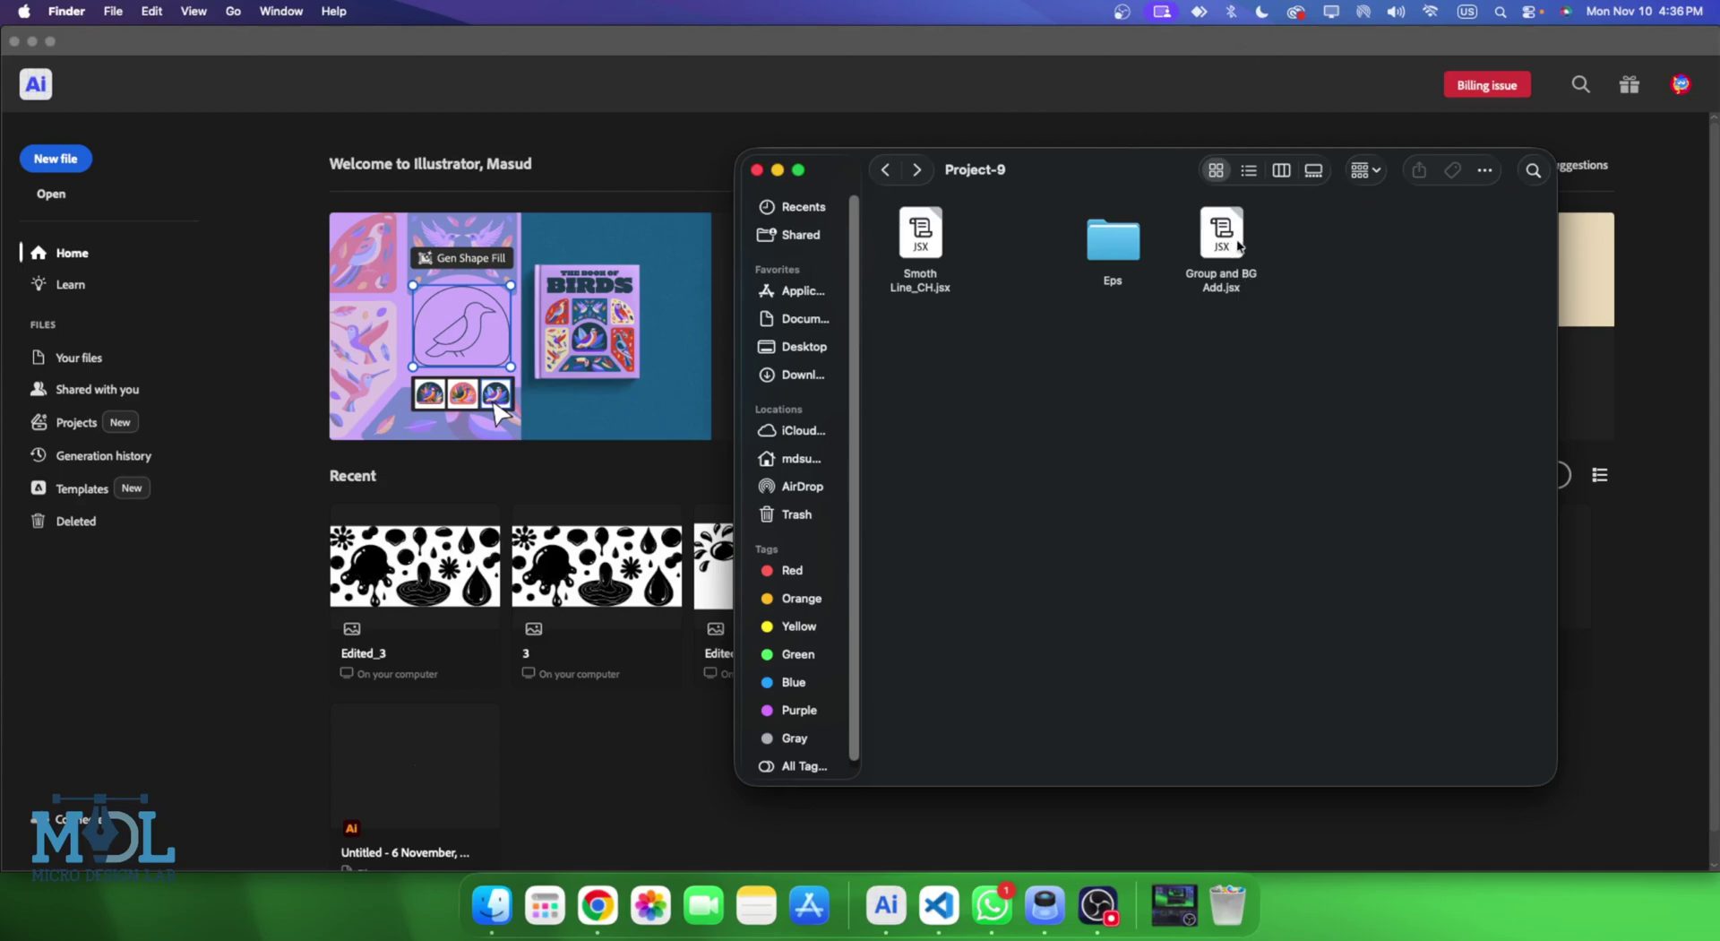
Run Group and BG Add.jsx in Illustrator and choose the Eps folder as the batch source.
left_click(1242, 288)
left_click_drag(1222, 240, 286, 300)
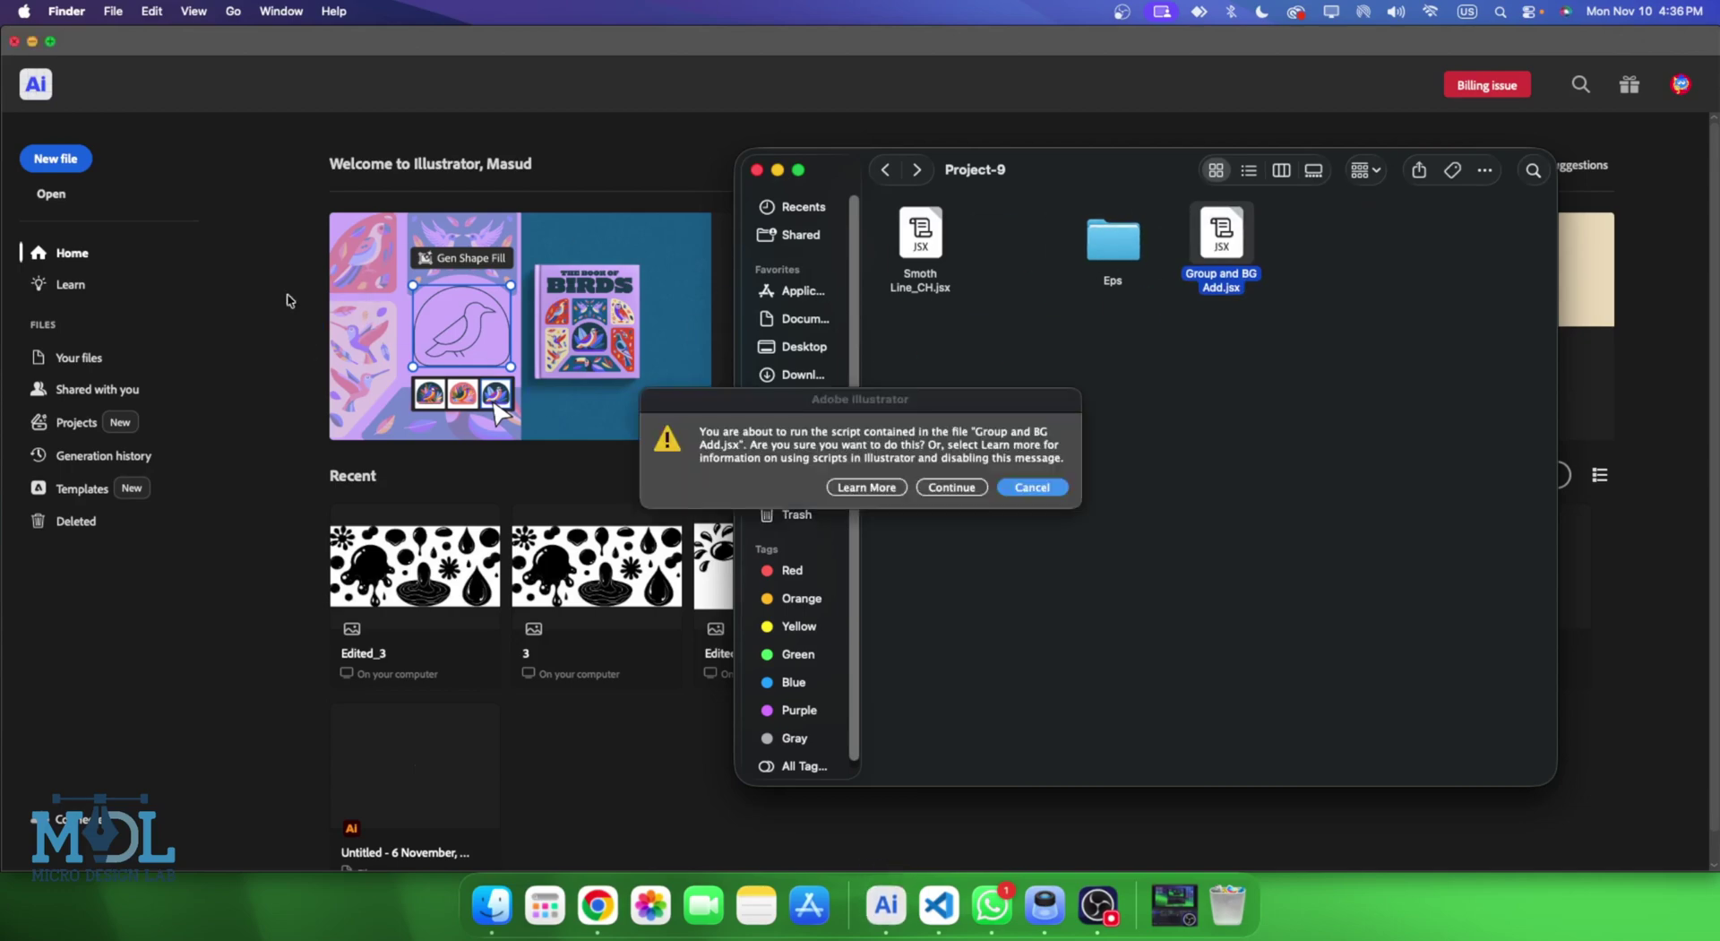
left_click(952, 487)
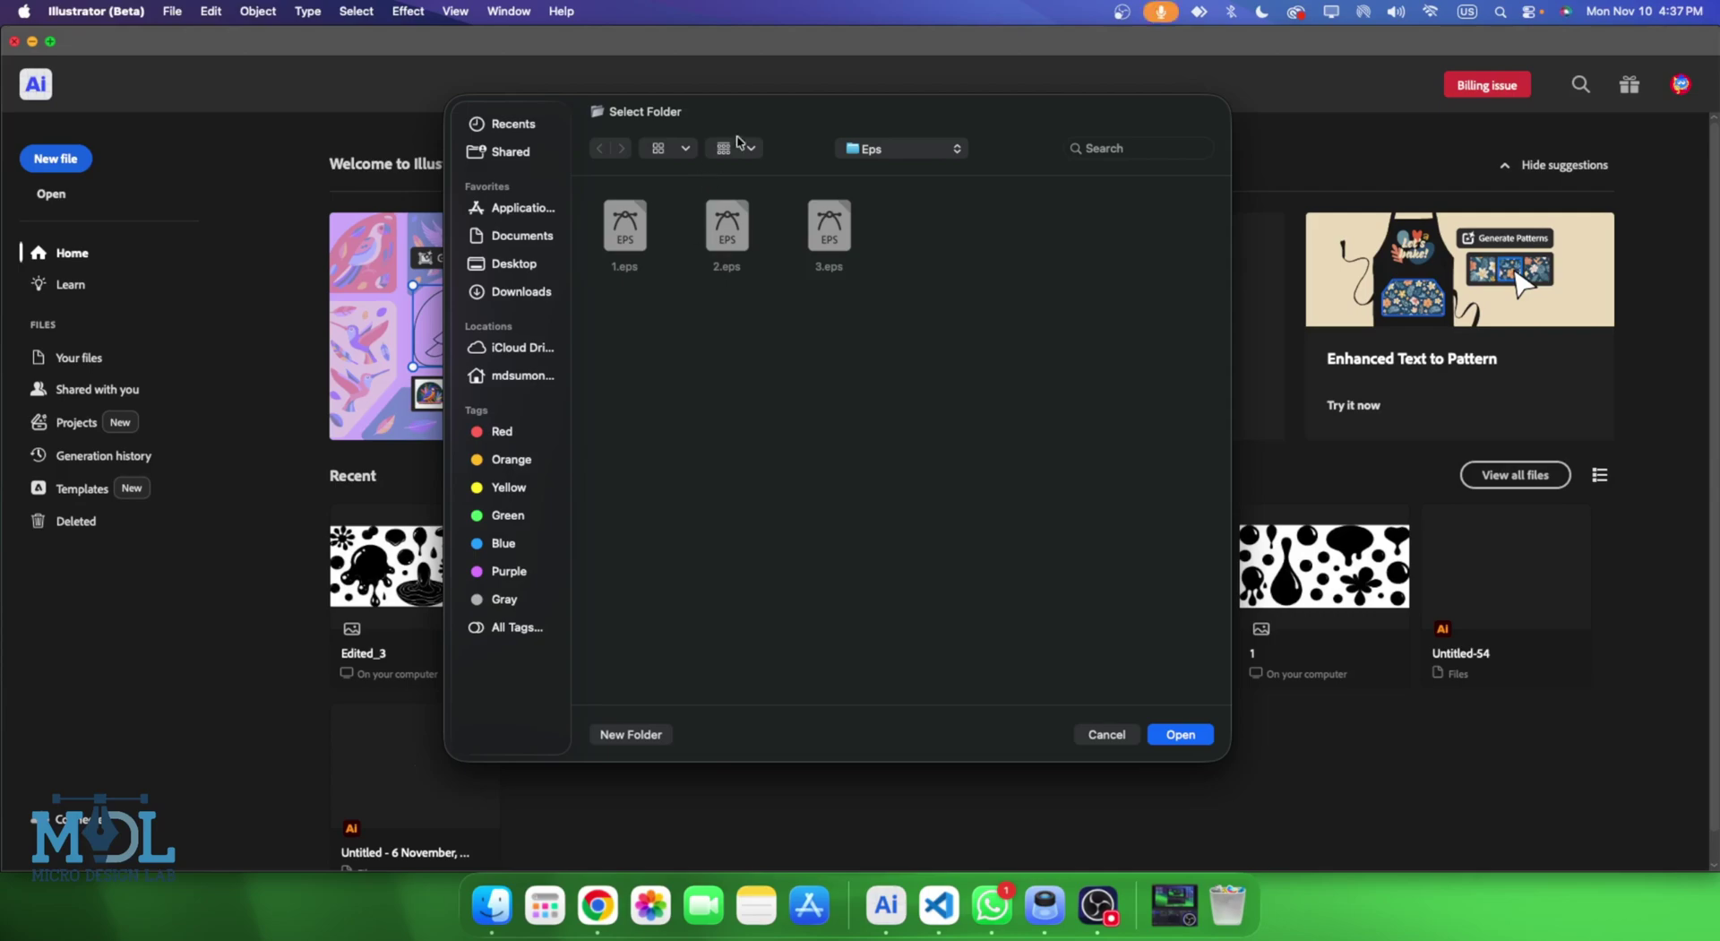
left_click_drag(745, 121, 623, 122)
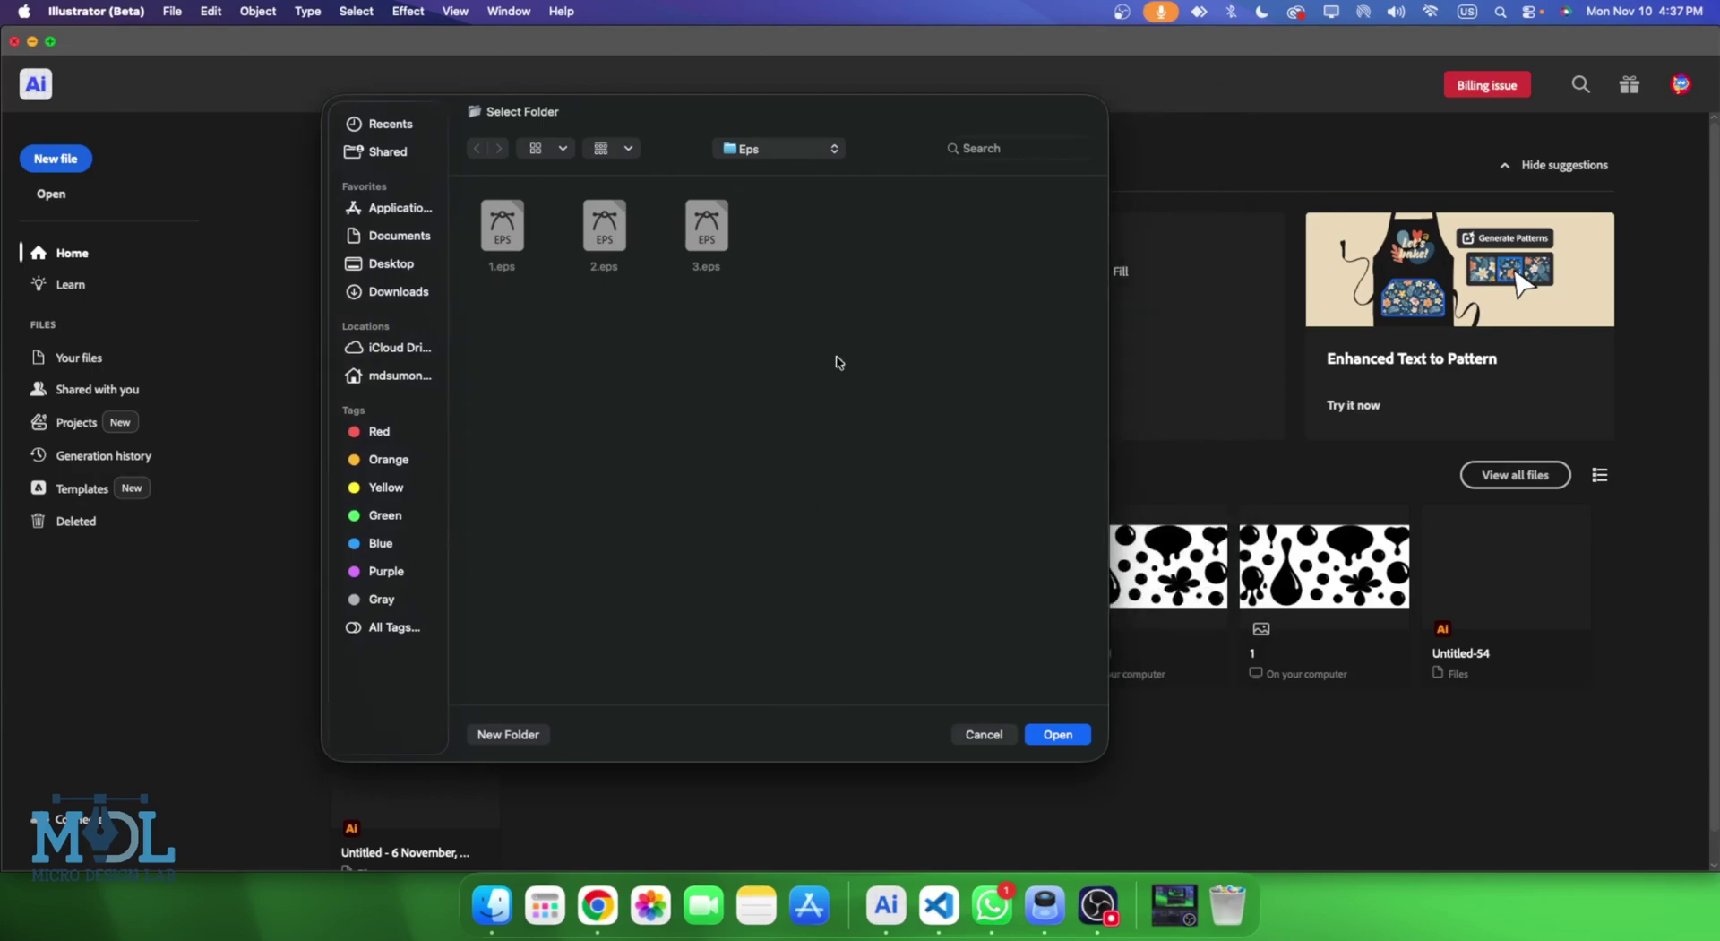
left_click(1059, 735)
left_click_drag(870, 352, 968, 342)
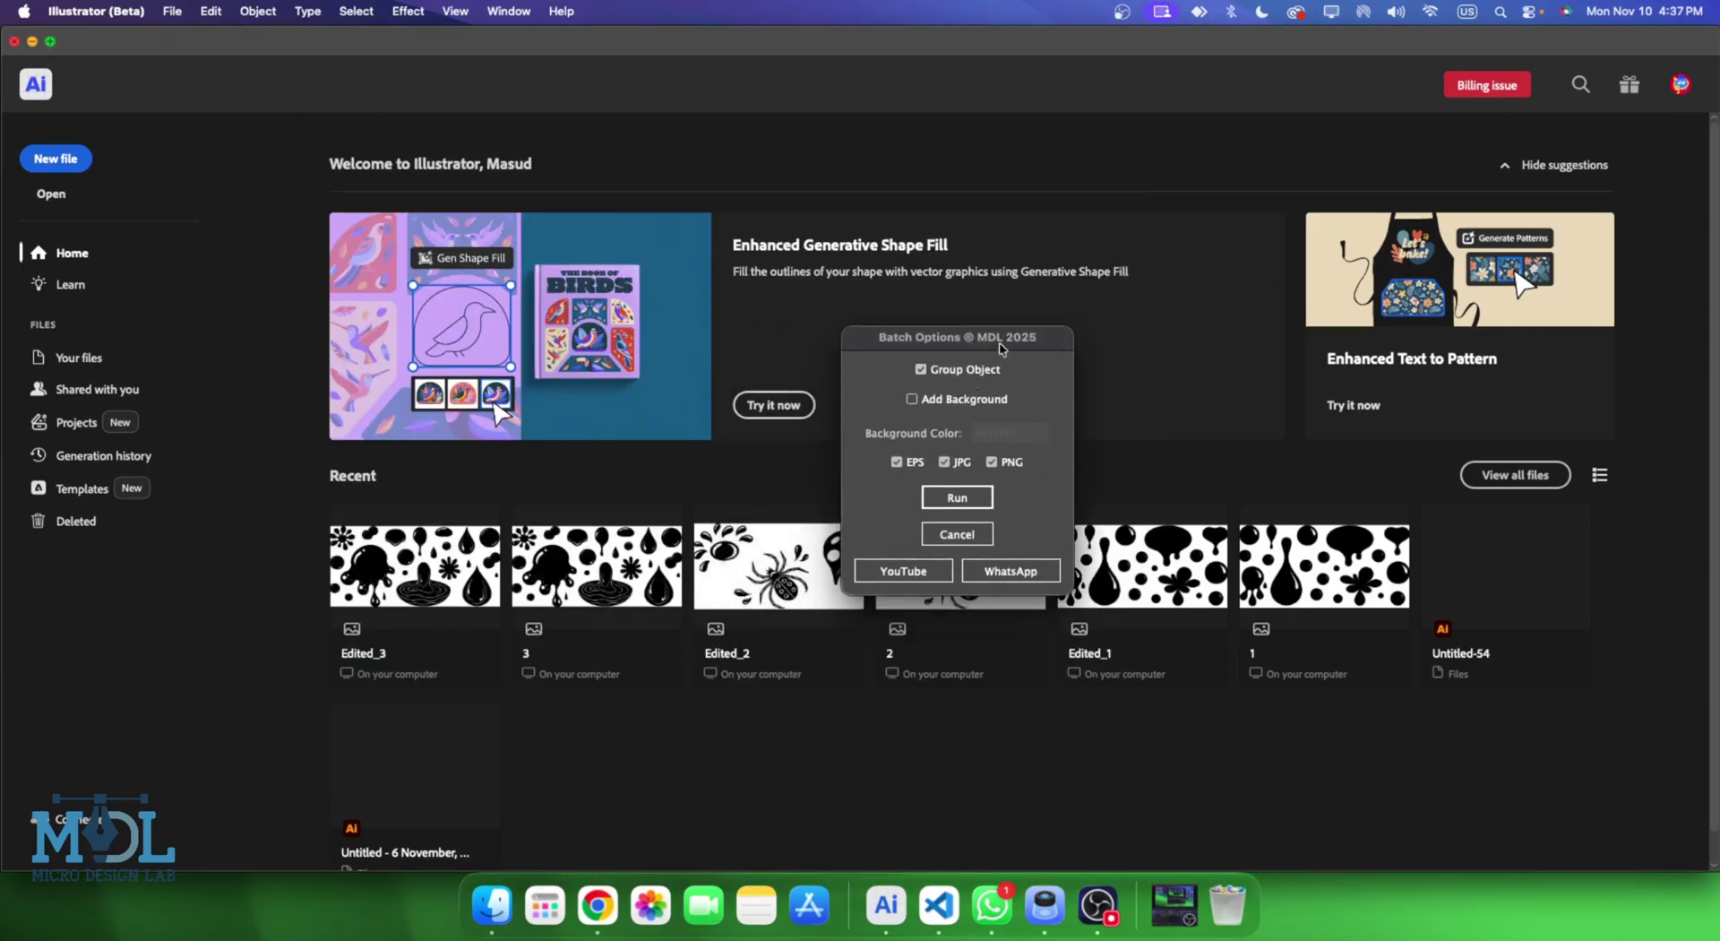
Untick PNG in Batch Options and run the batch with EPS and JPG output only.
left_click_drag(1001, 348, 1007, 346)
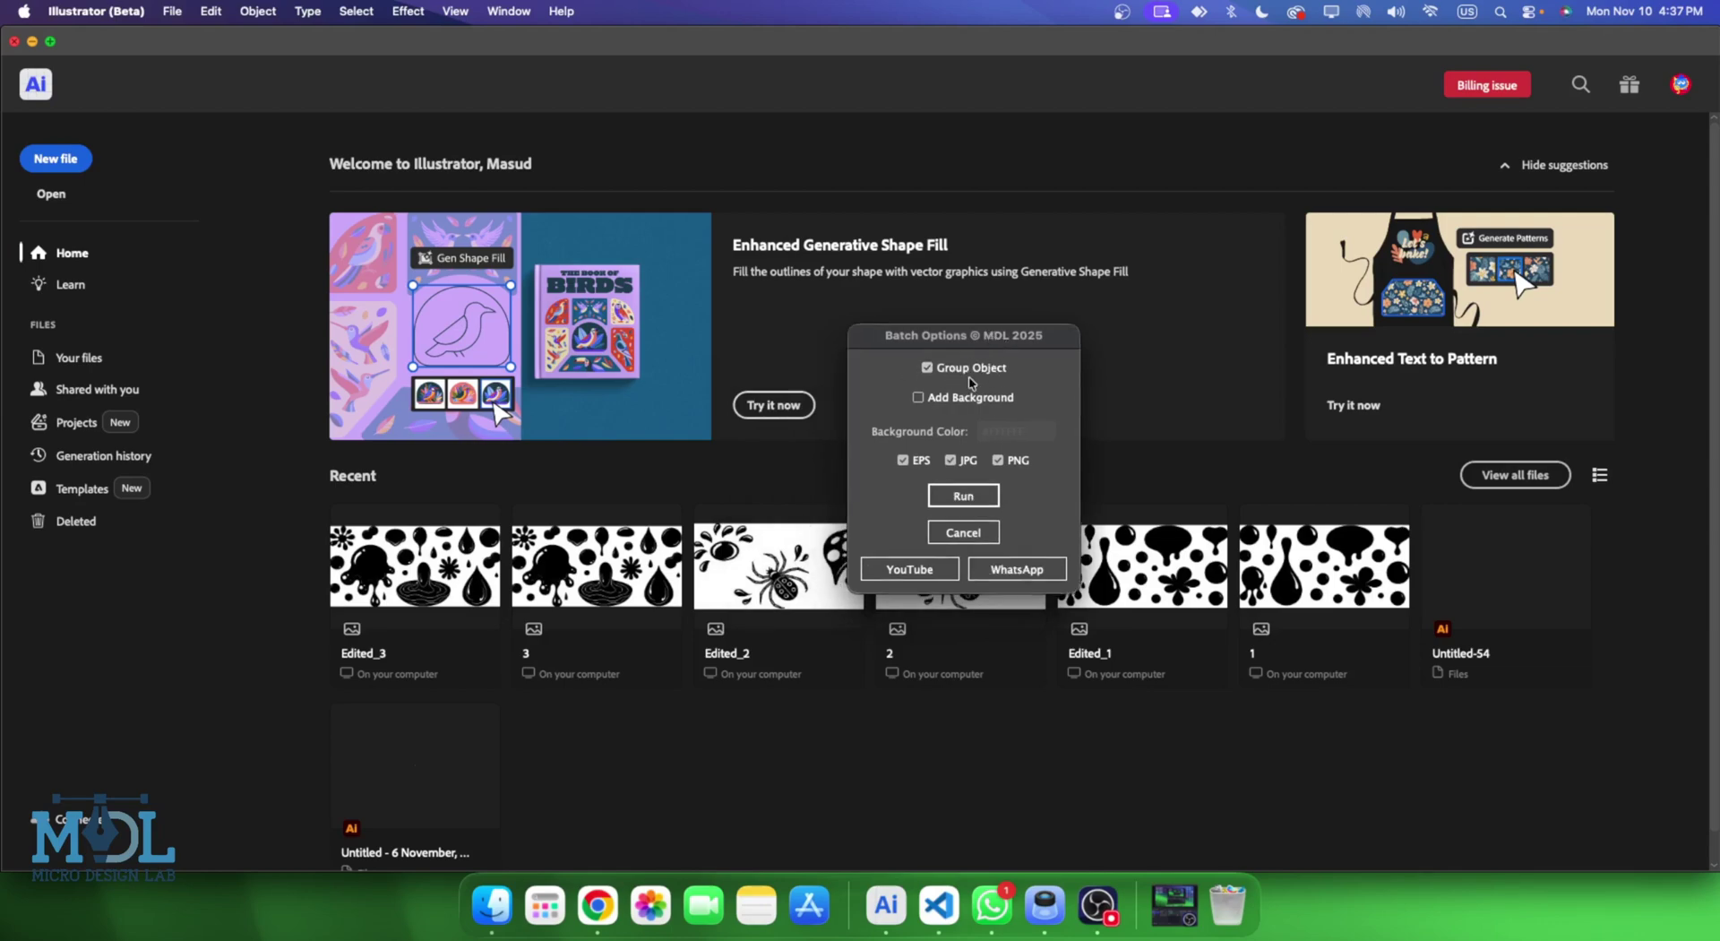
left_click(997, 461)
left_click(960, 491)
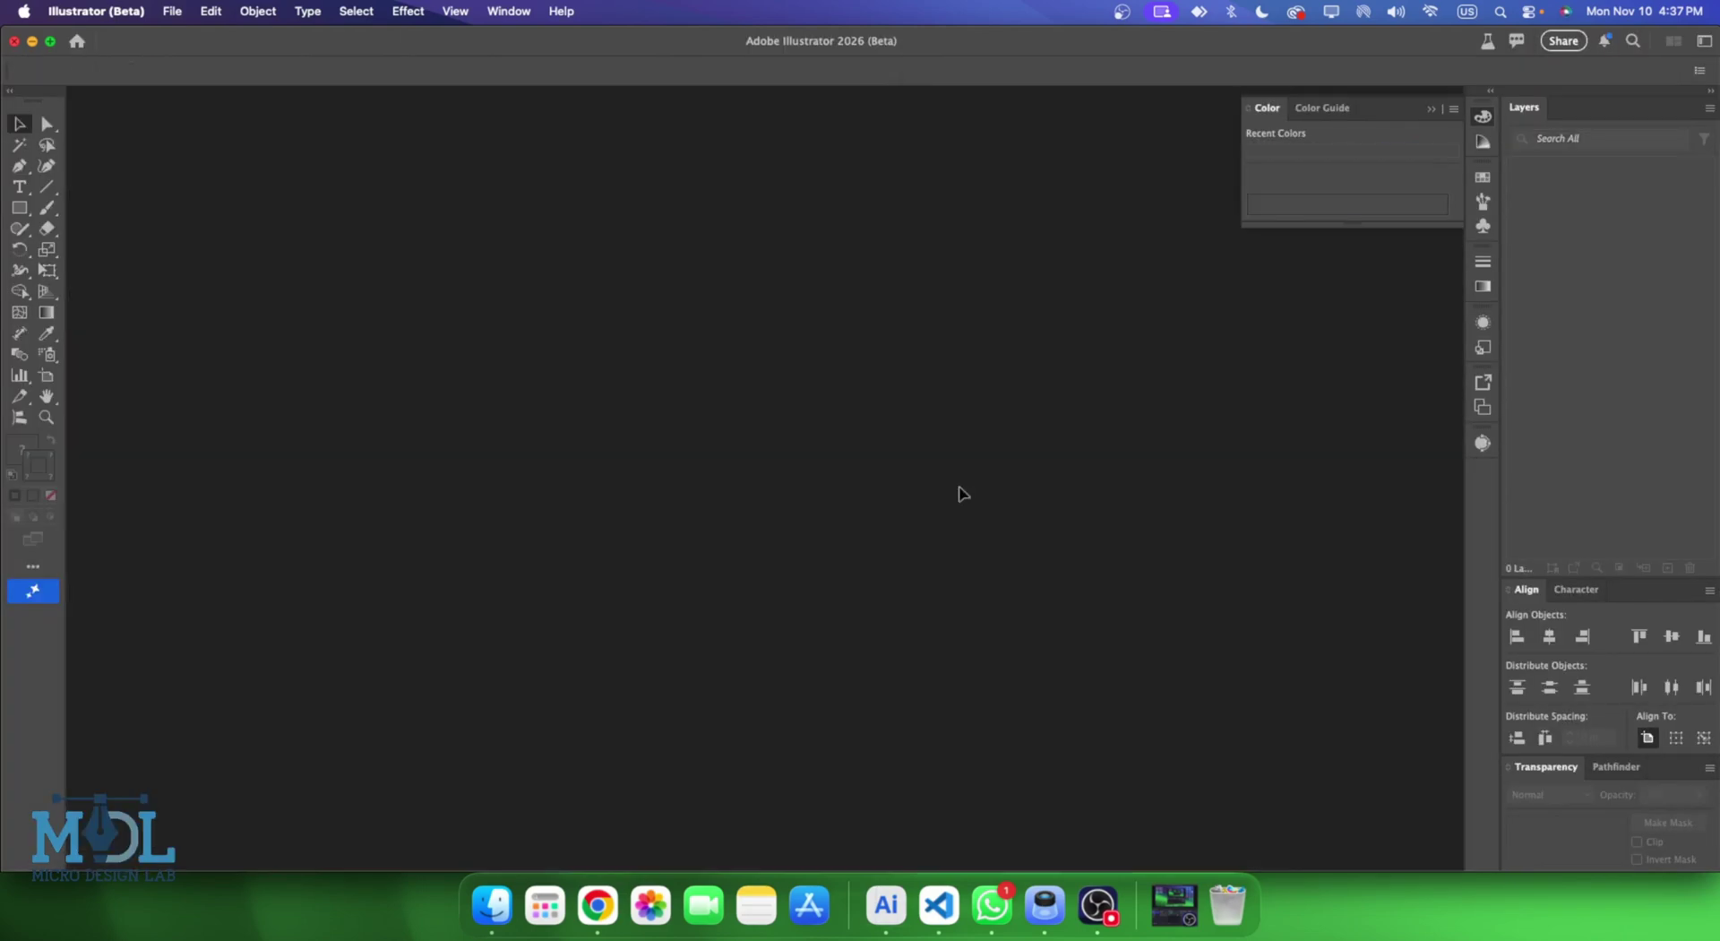
Open Eps > Edited and review the six outputs, Edited_1–3 as EPS and JPG.
left_click(888, 387)
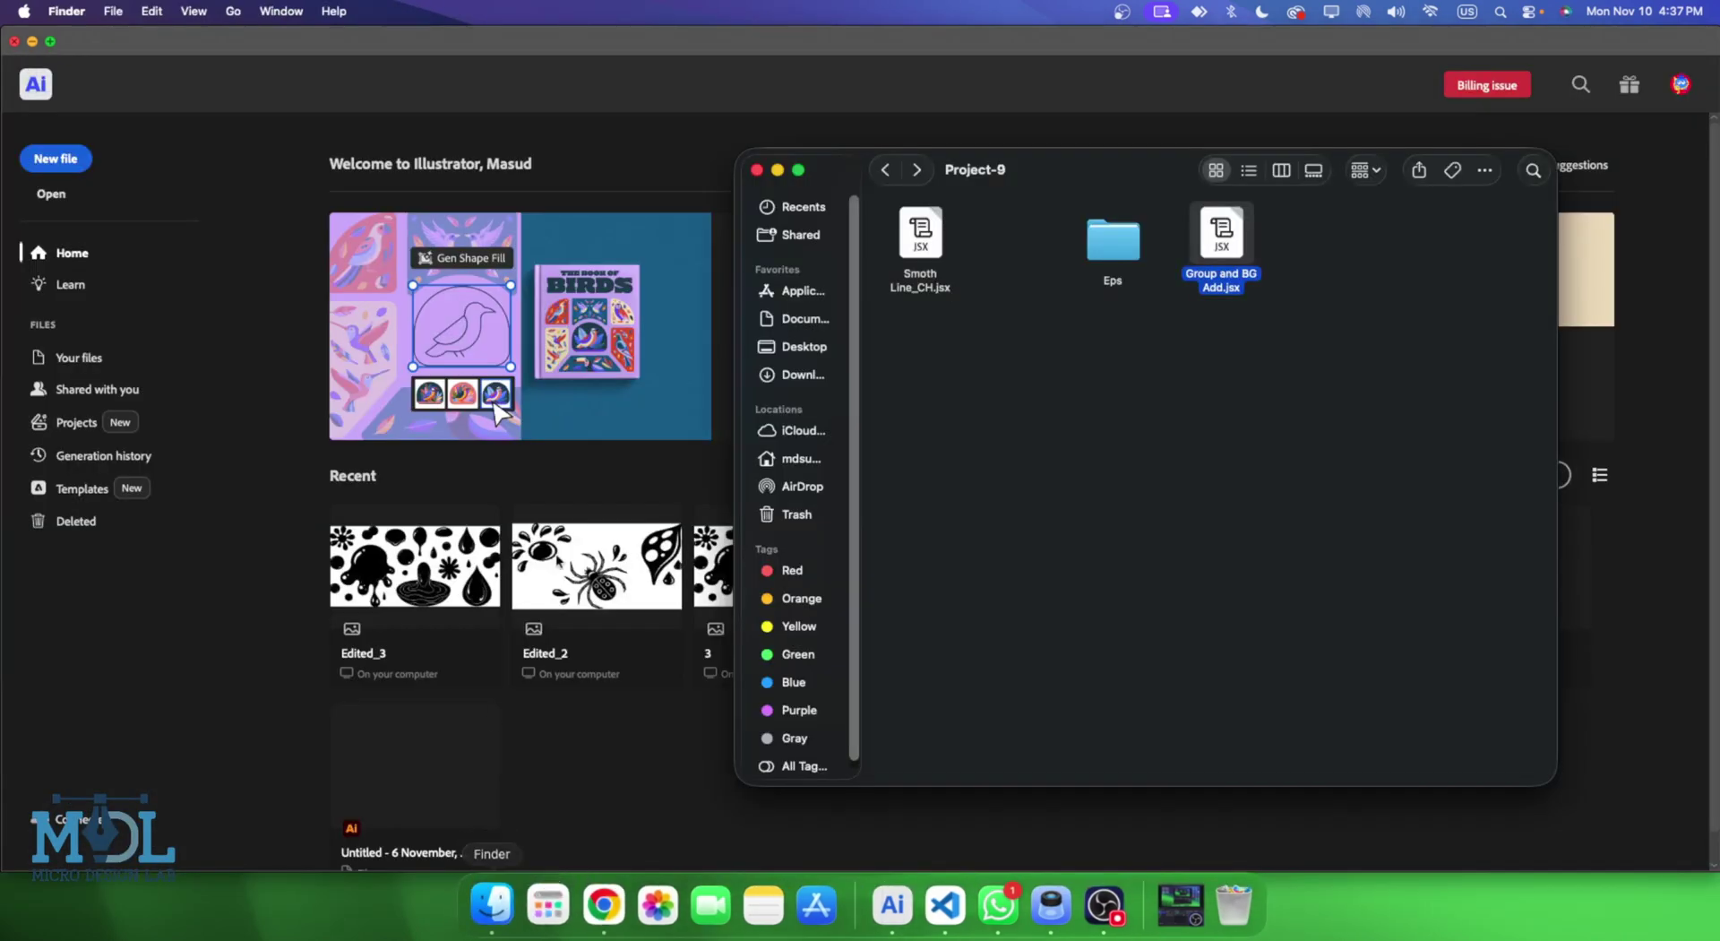
left_click(1127, 255)
double_click(1126, 255)
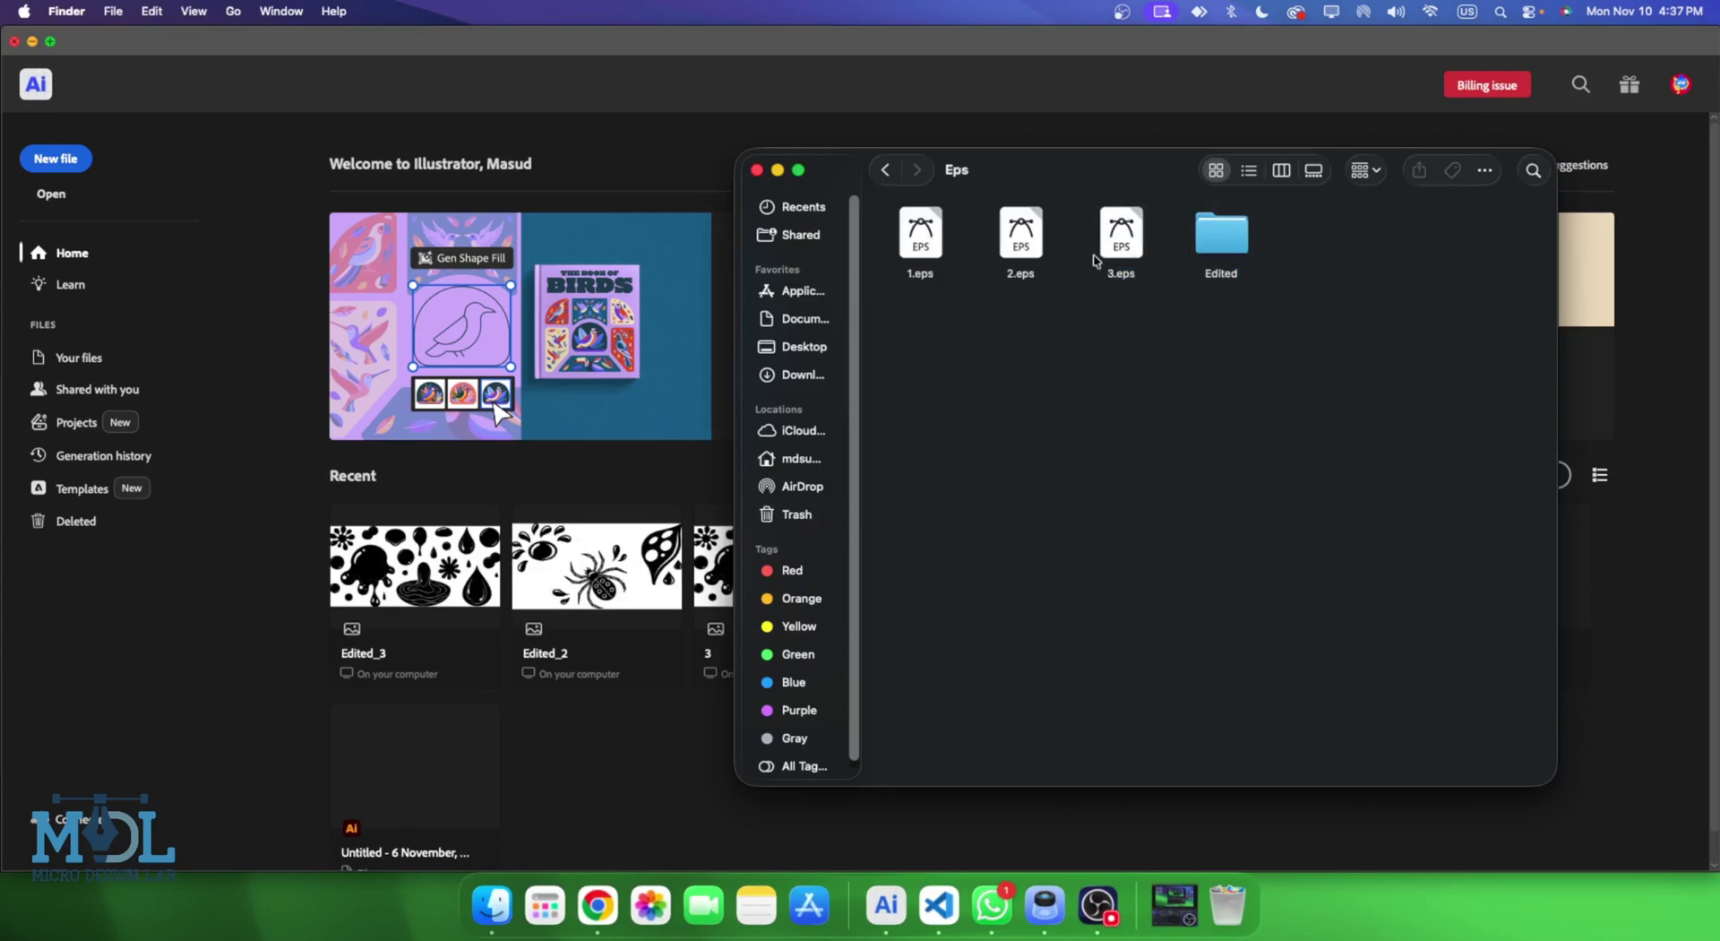
double_click(1238, 258)
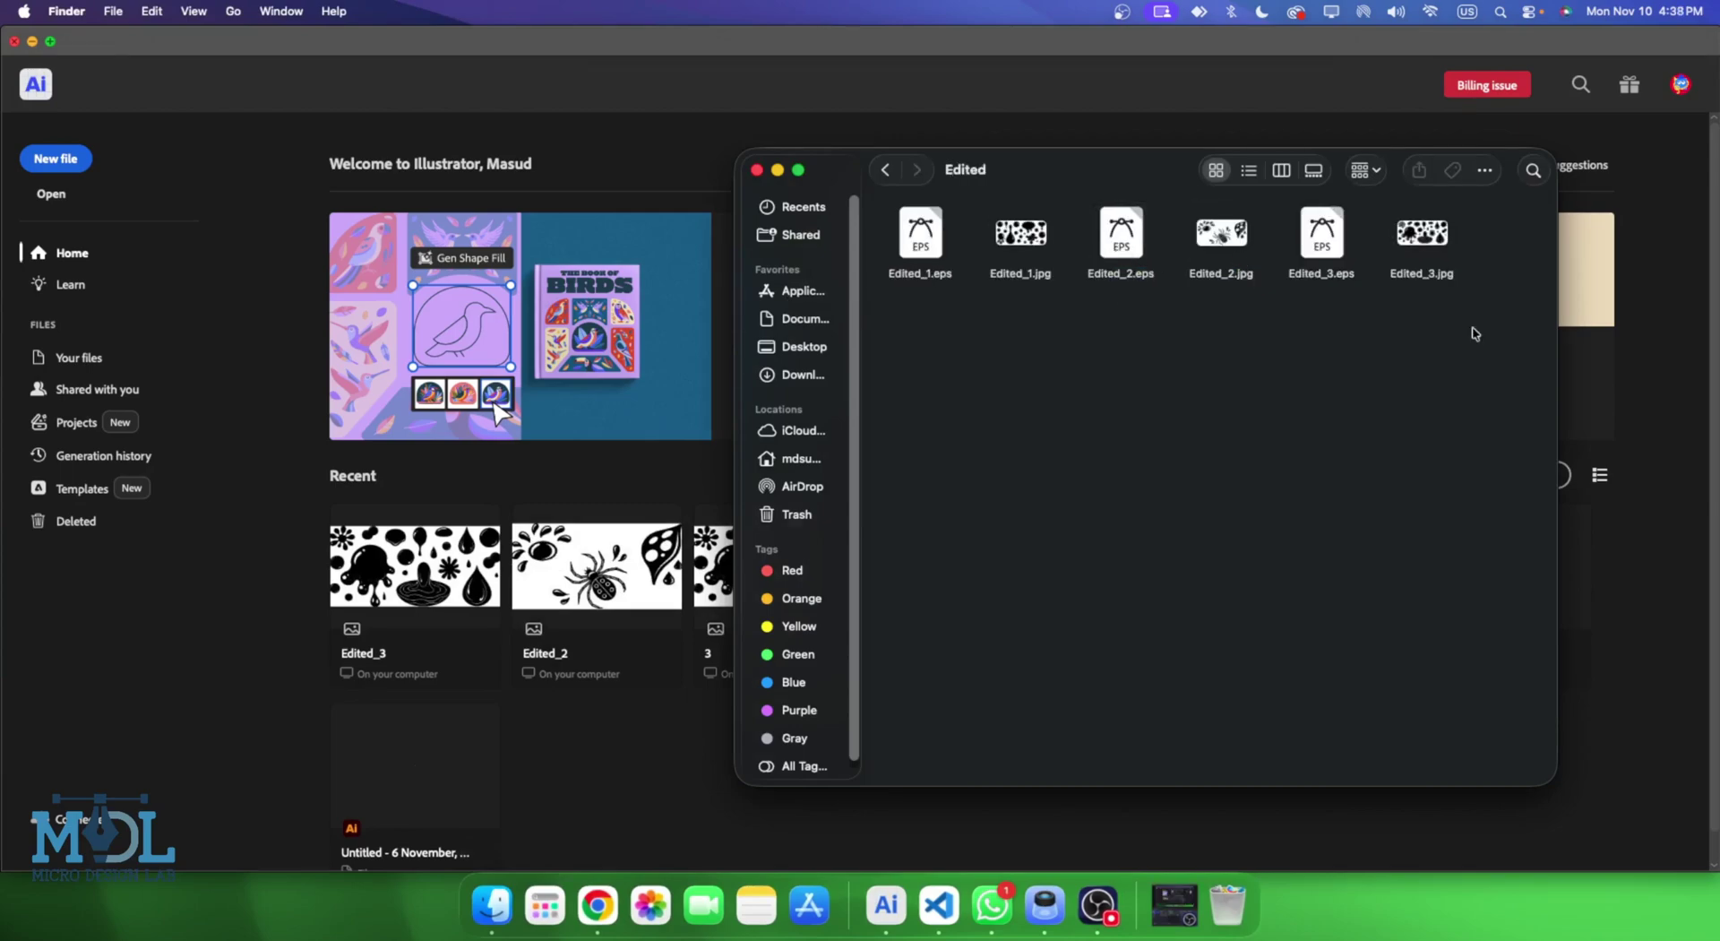
left_click_drag(1474, 336, 892, 215)
left_click(985, 324)
Compare the three original EPS files with the Edited outputs, and open 1.eps in Illustrator.
left_click(884, 170)
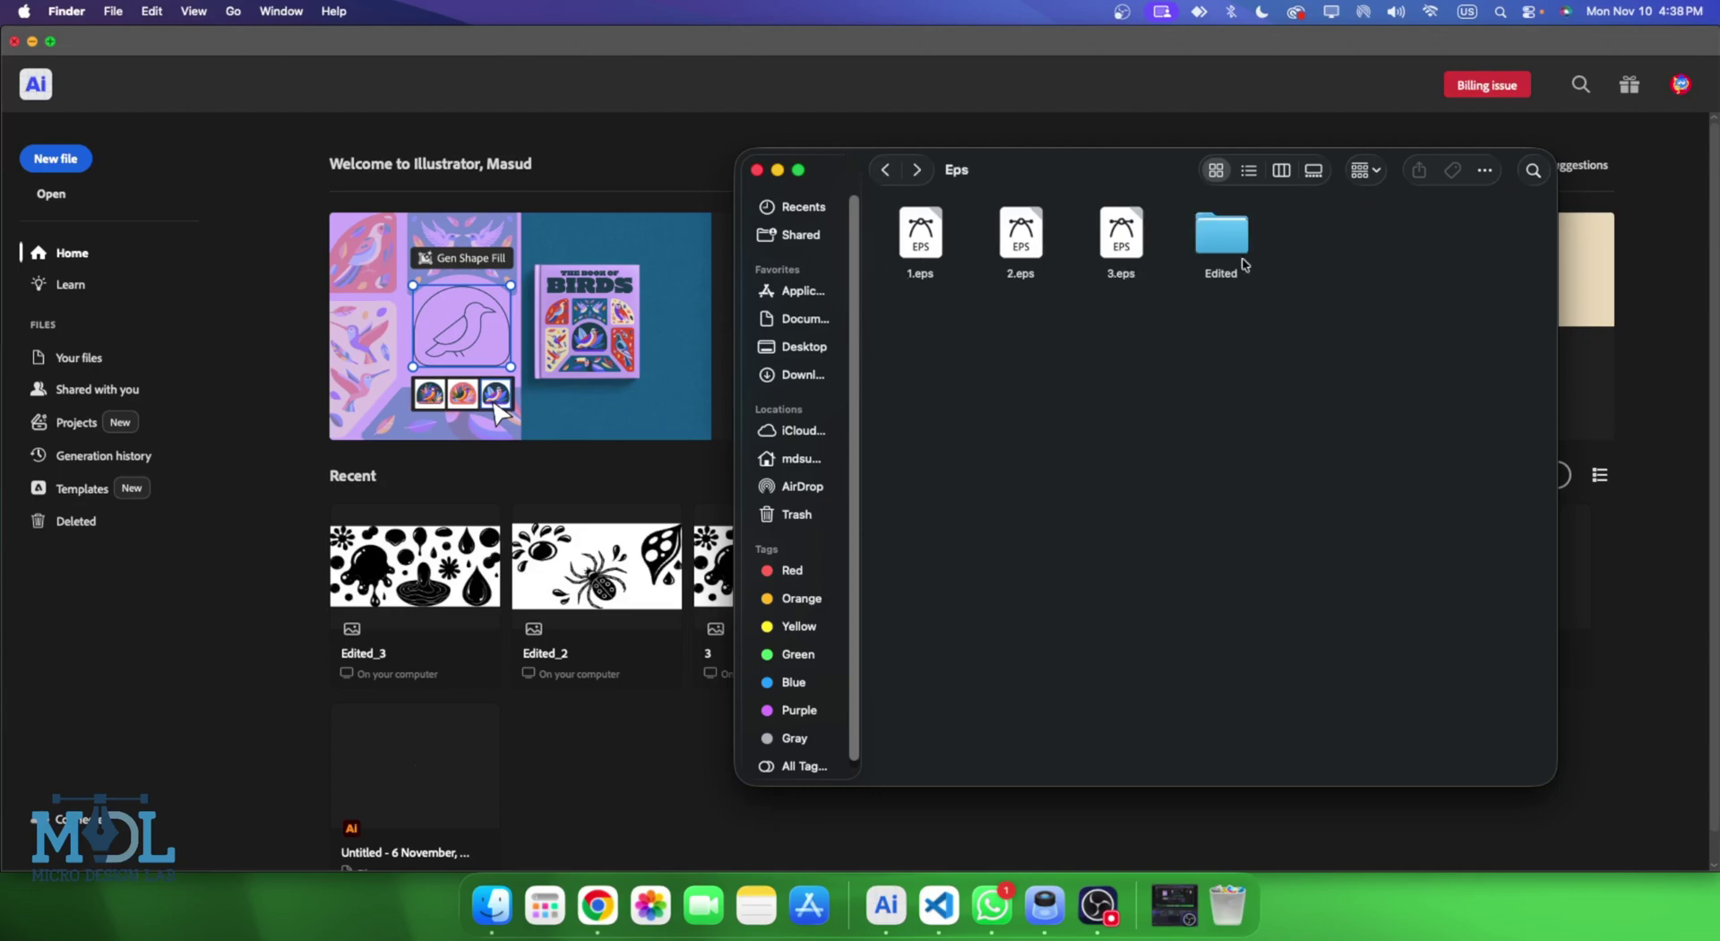
left_click_drag(1147, 345, 893, 238)
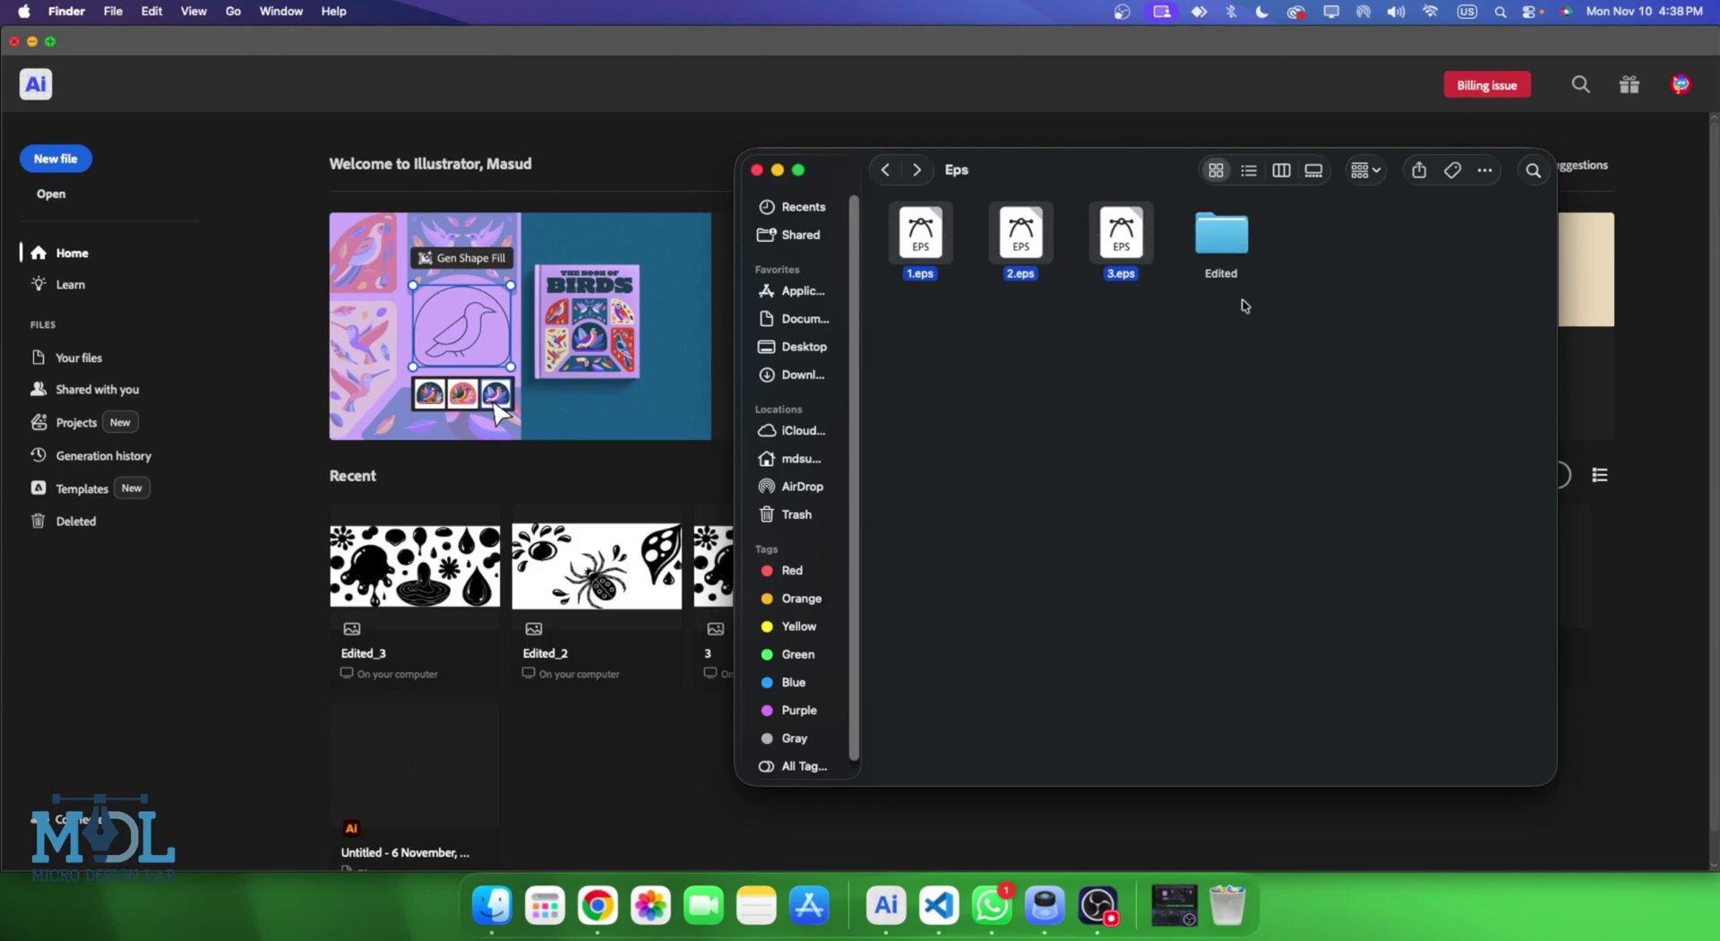
double_click(1244, 254)
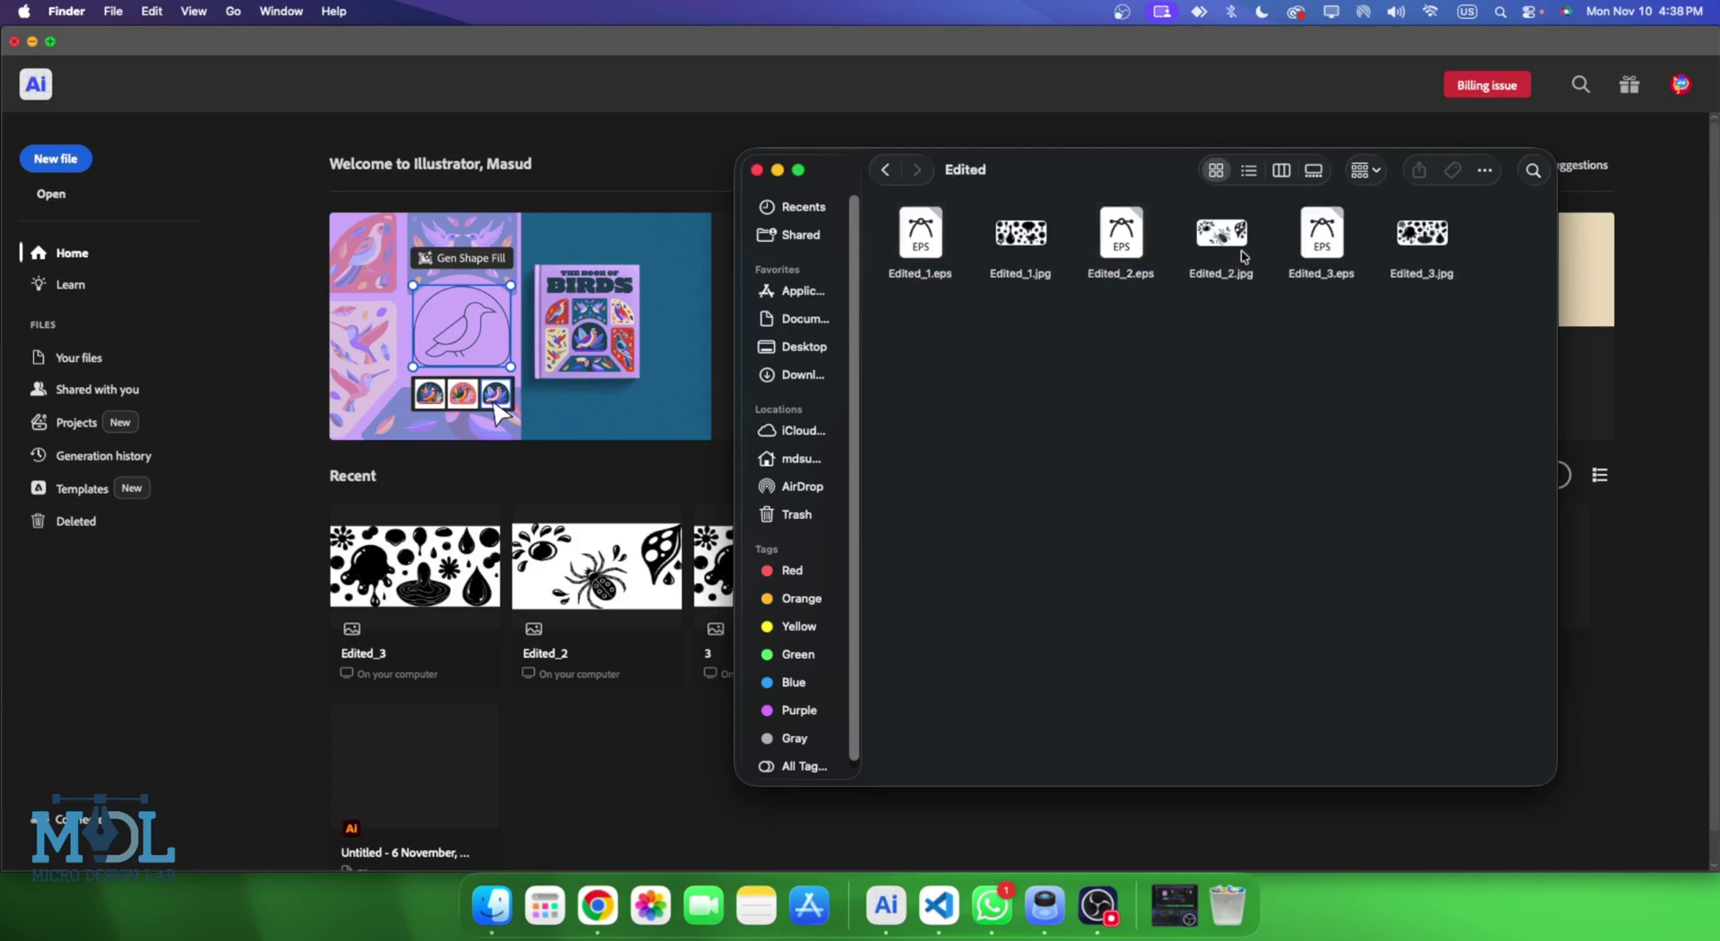
left_click_drag(1448, 402, 876, 255)
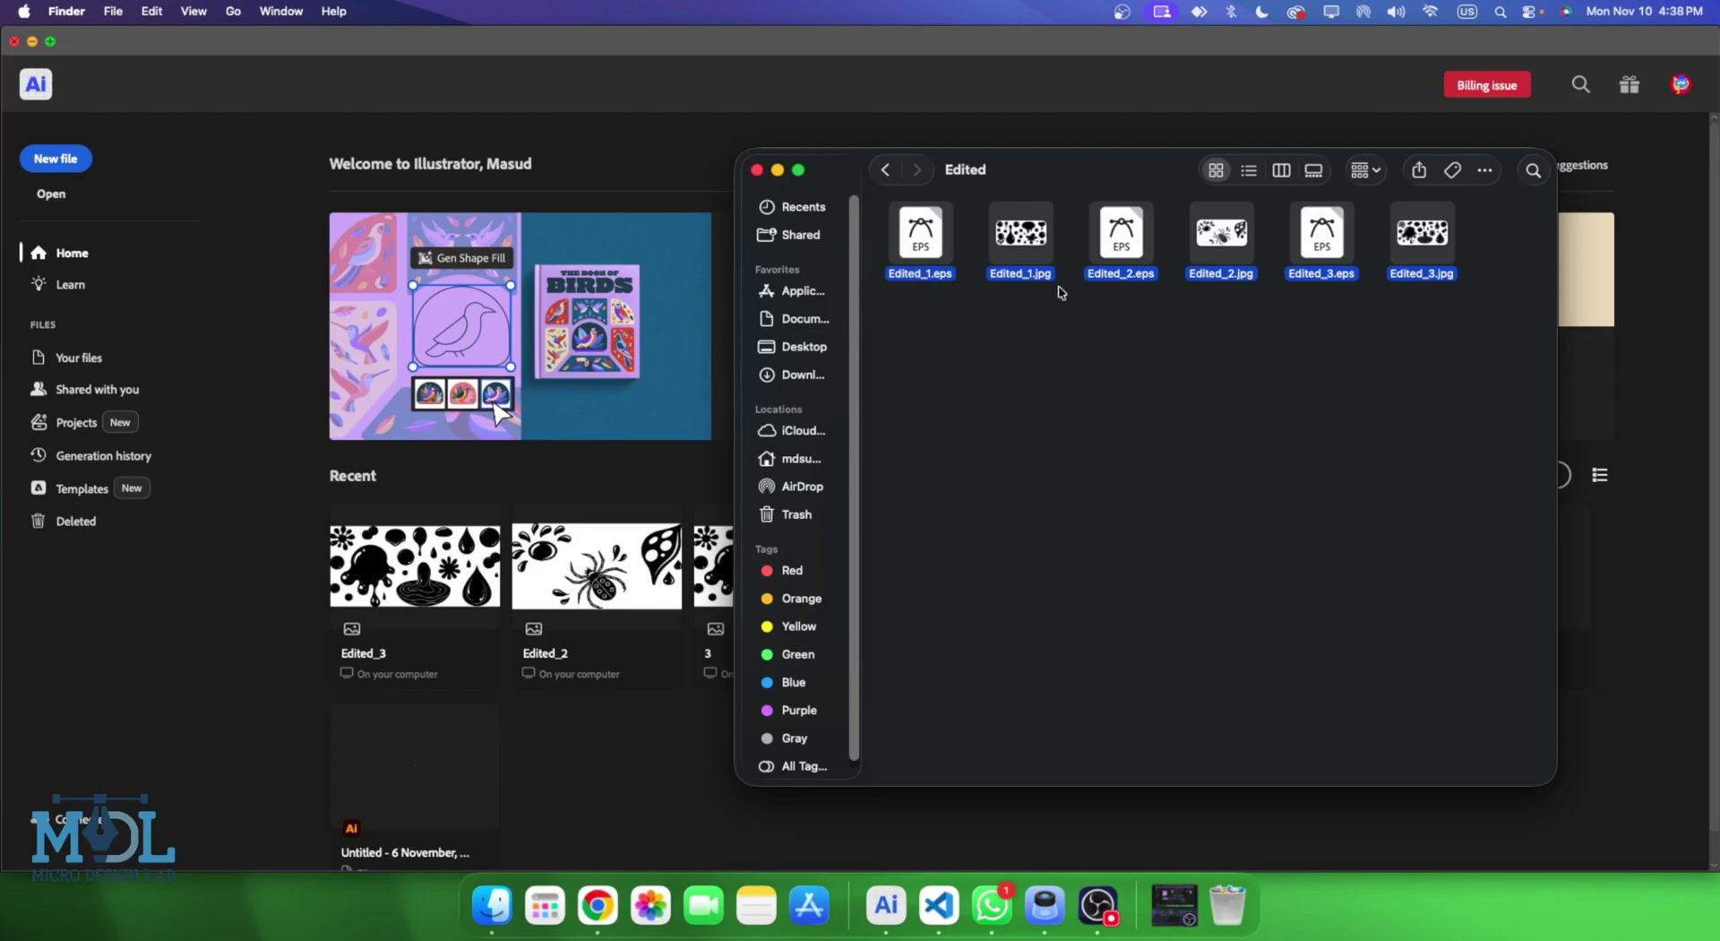
left_click(990, 314)
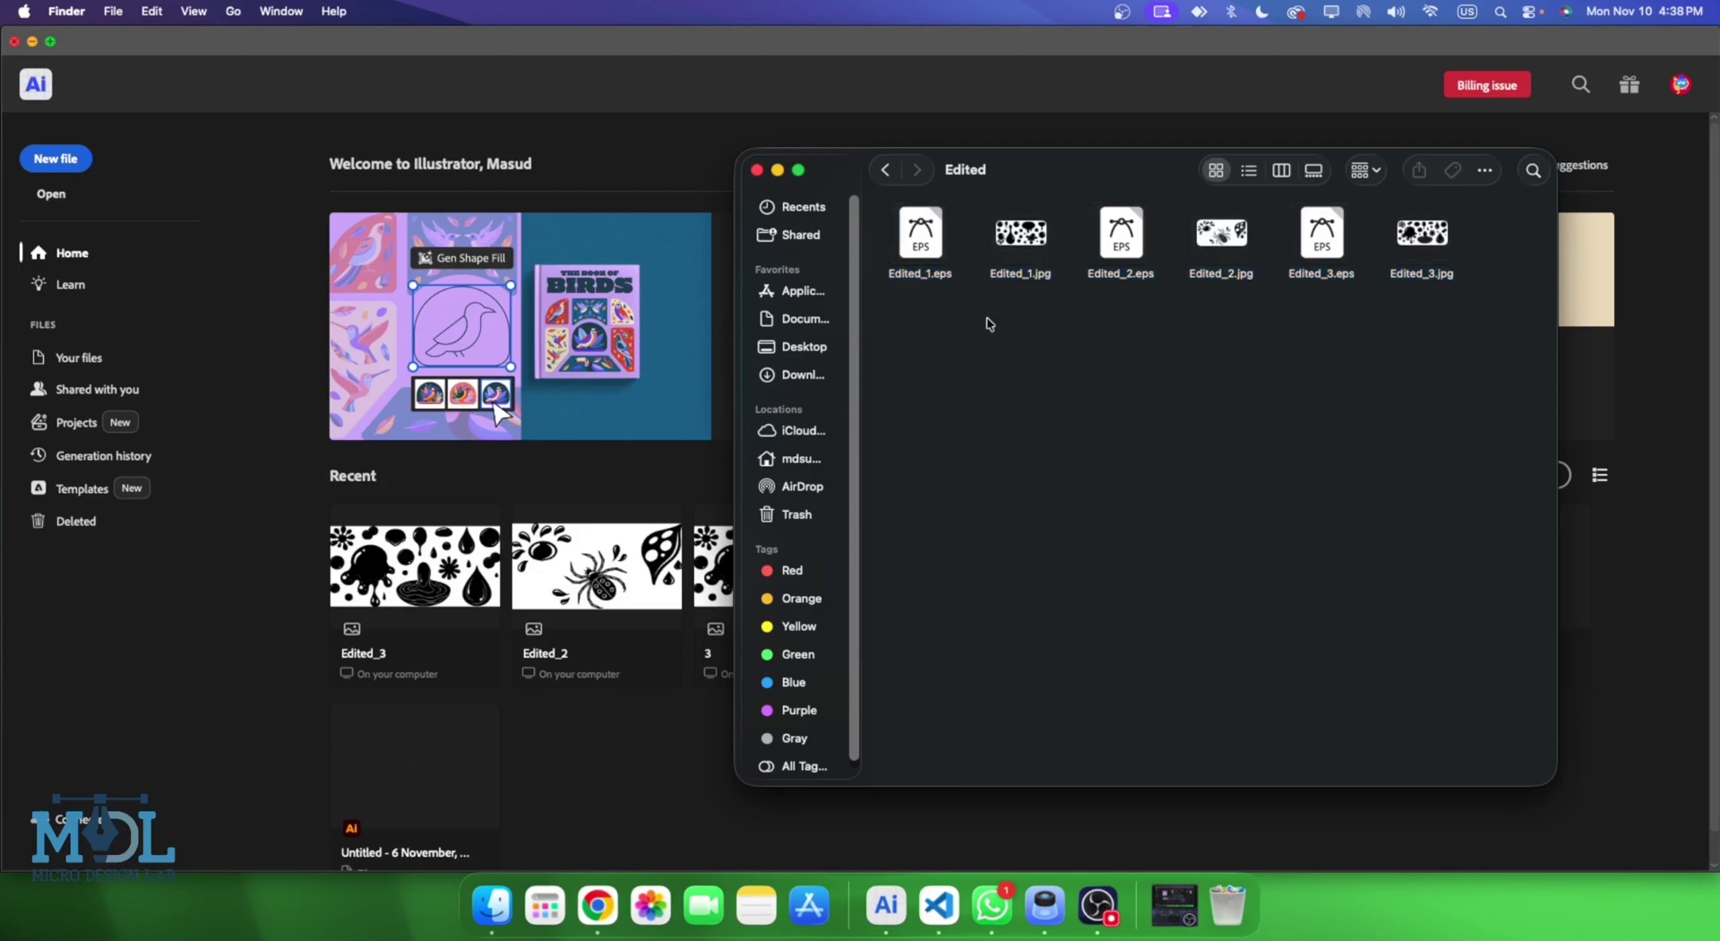
left_click(887, 170)
left_click_drag(921, 235, 645, 159)
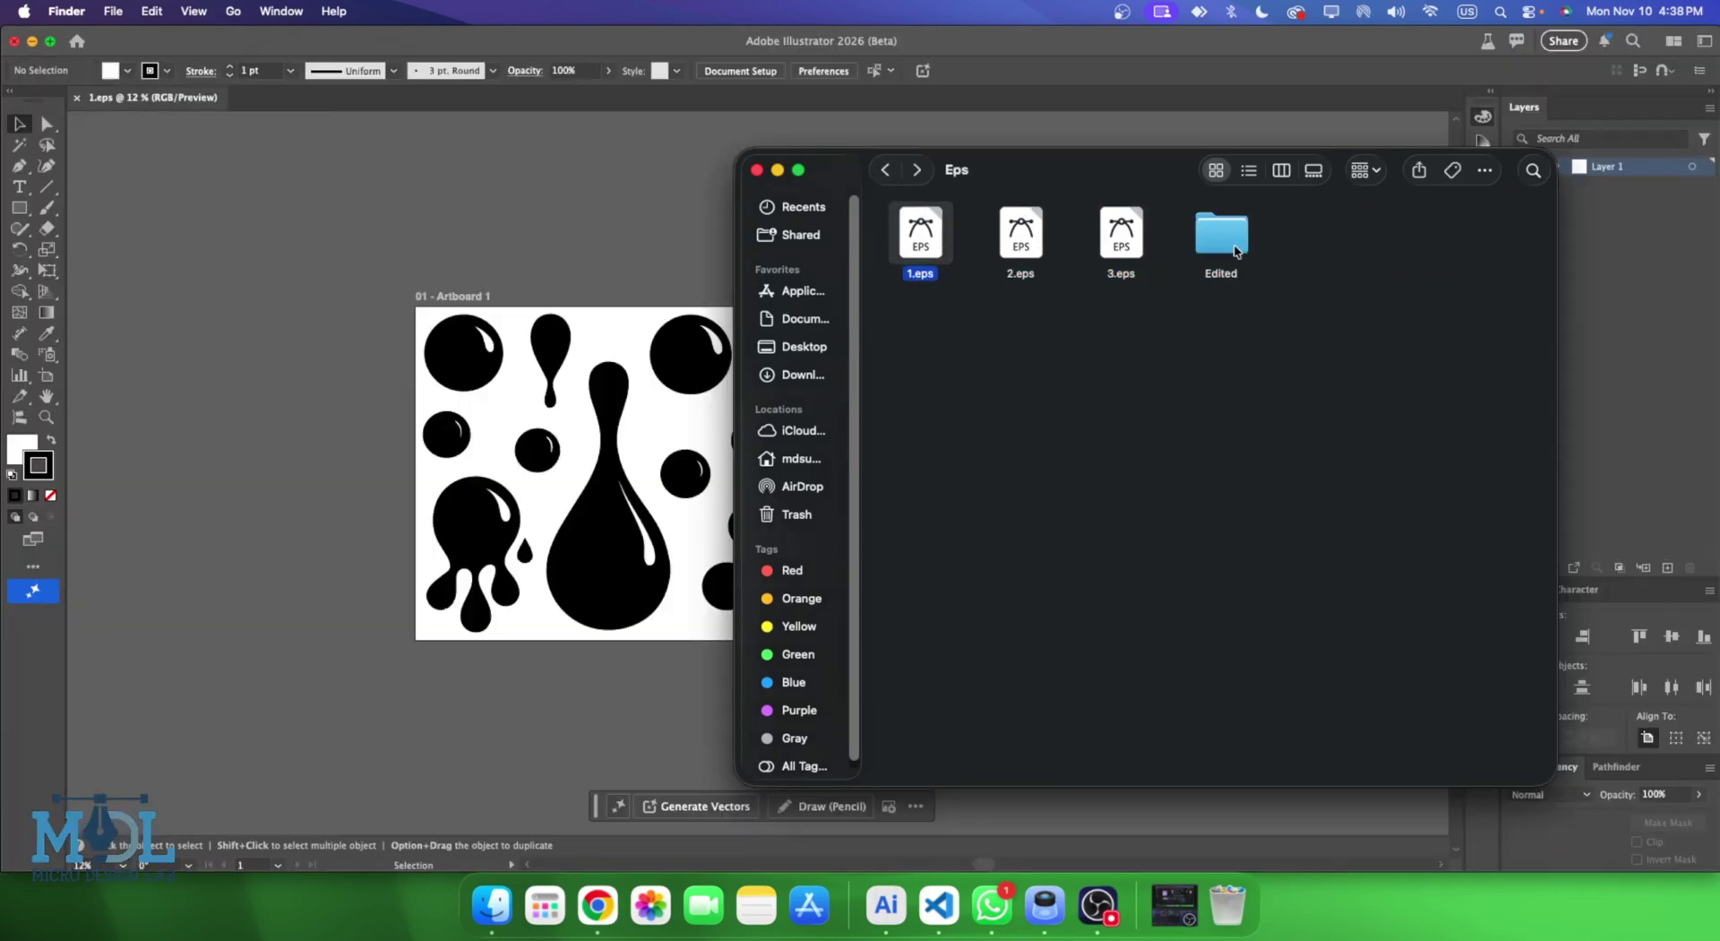
double_click(1221, 235)
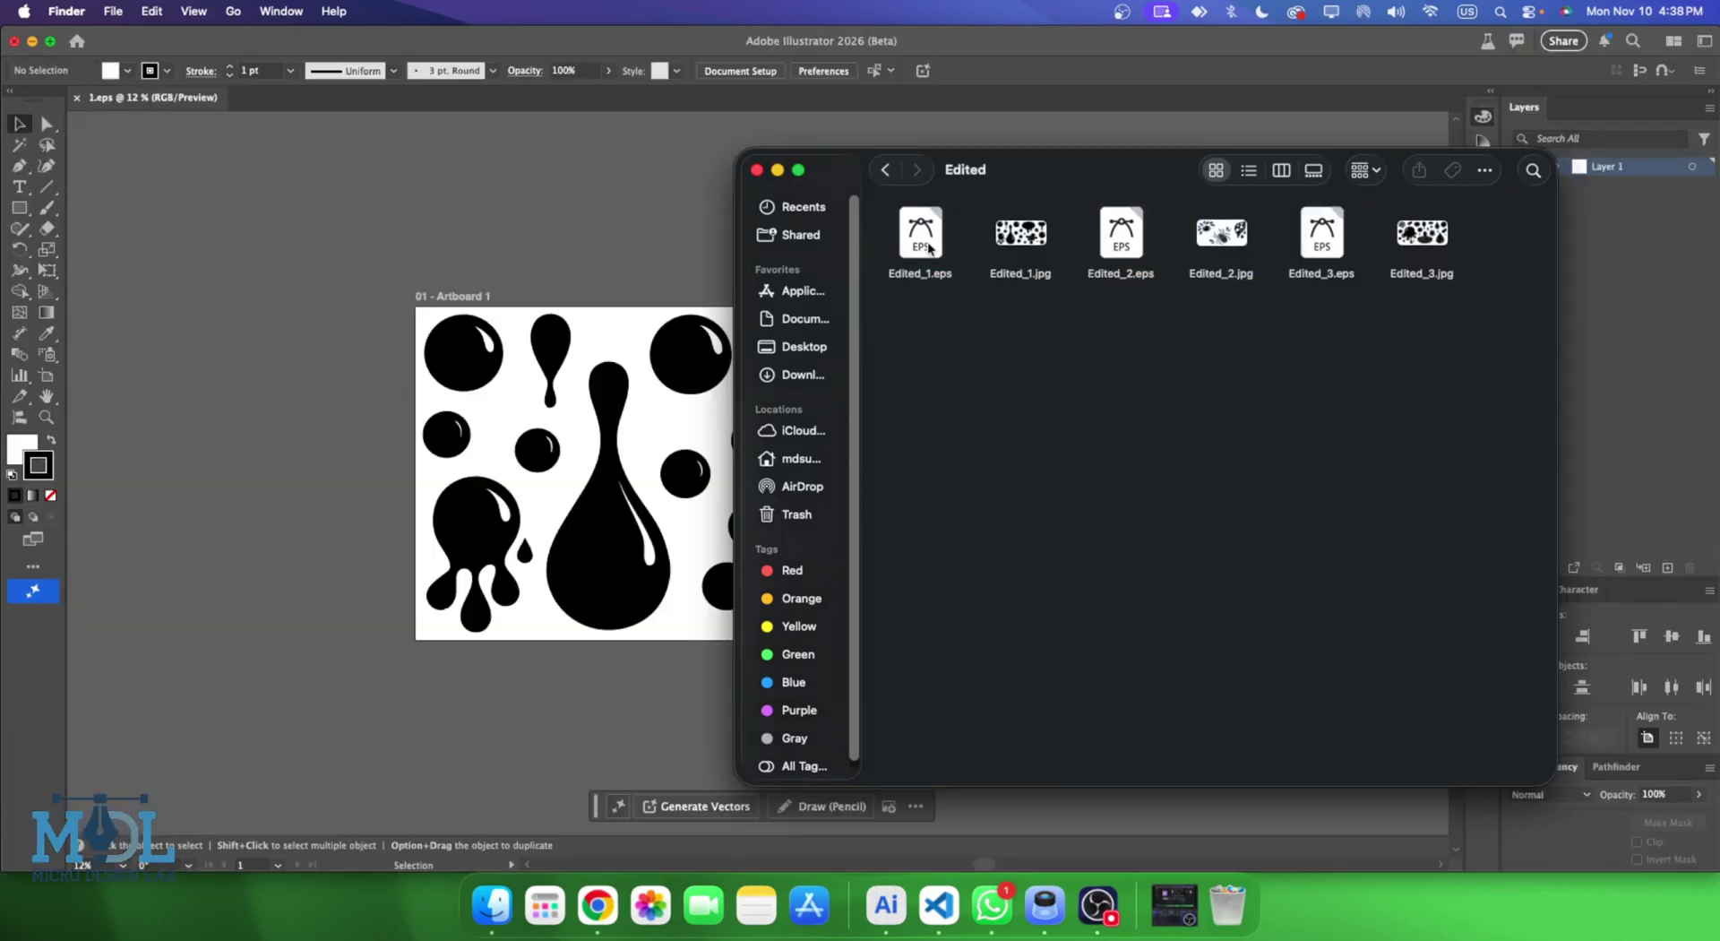
Open Edited_1.eps in Illustrator and test-move the circles, drop and drip blob in 1.eps.
left_click_drag(921, 235, 341, 89)
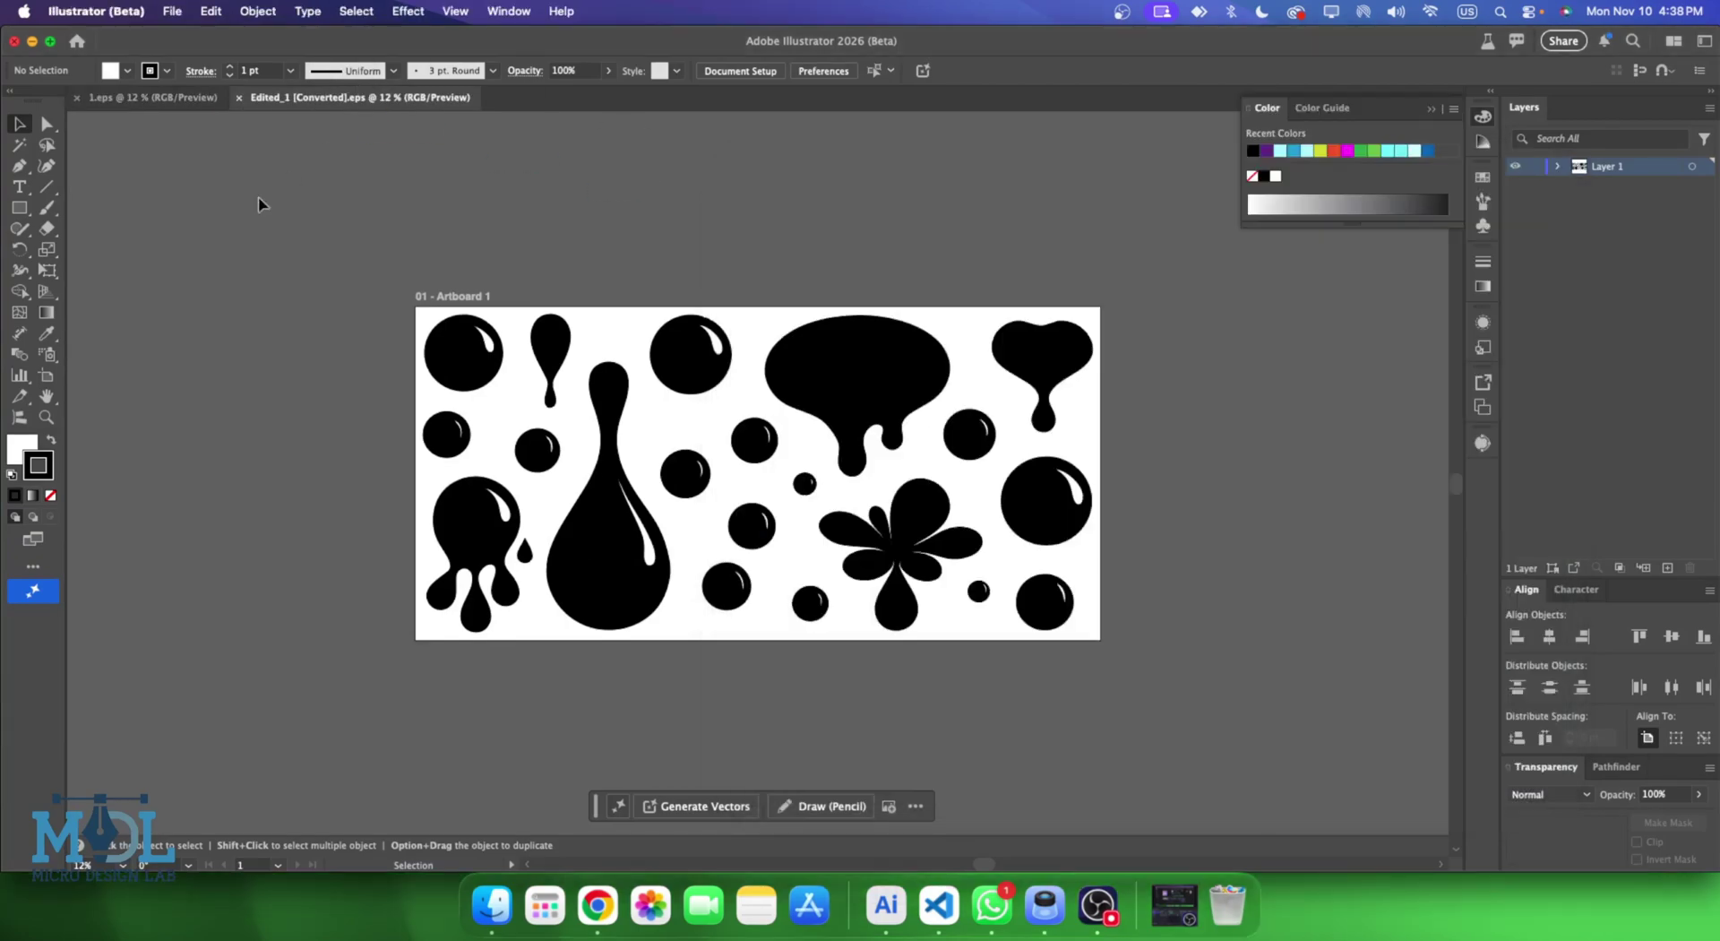
left_click(126, 99)
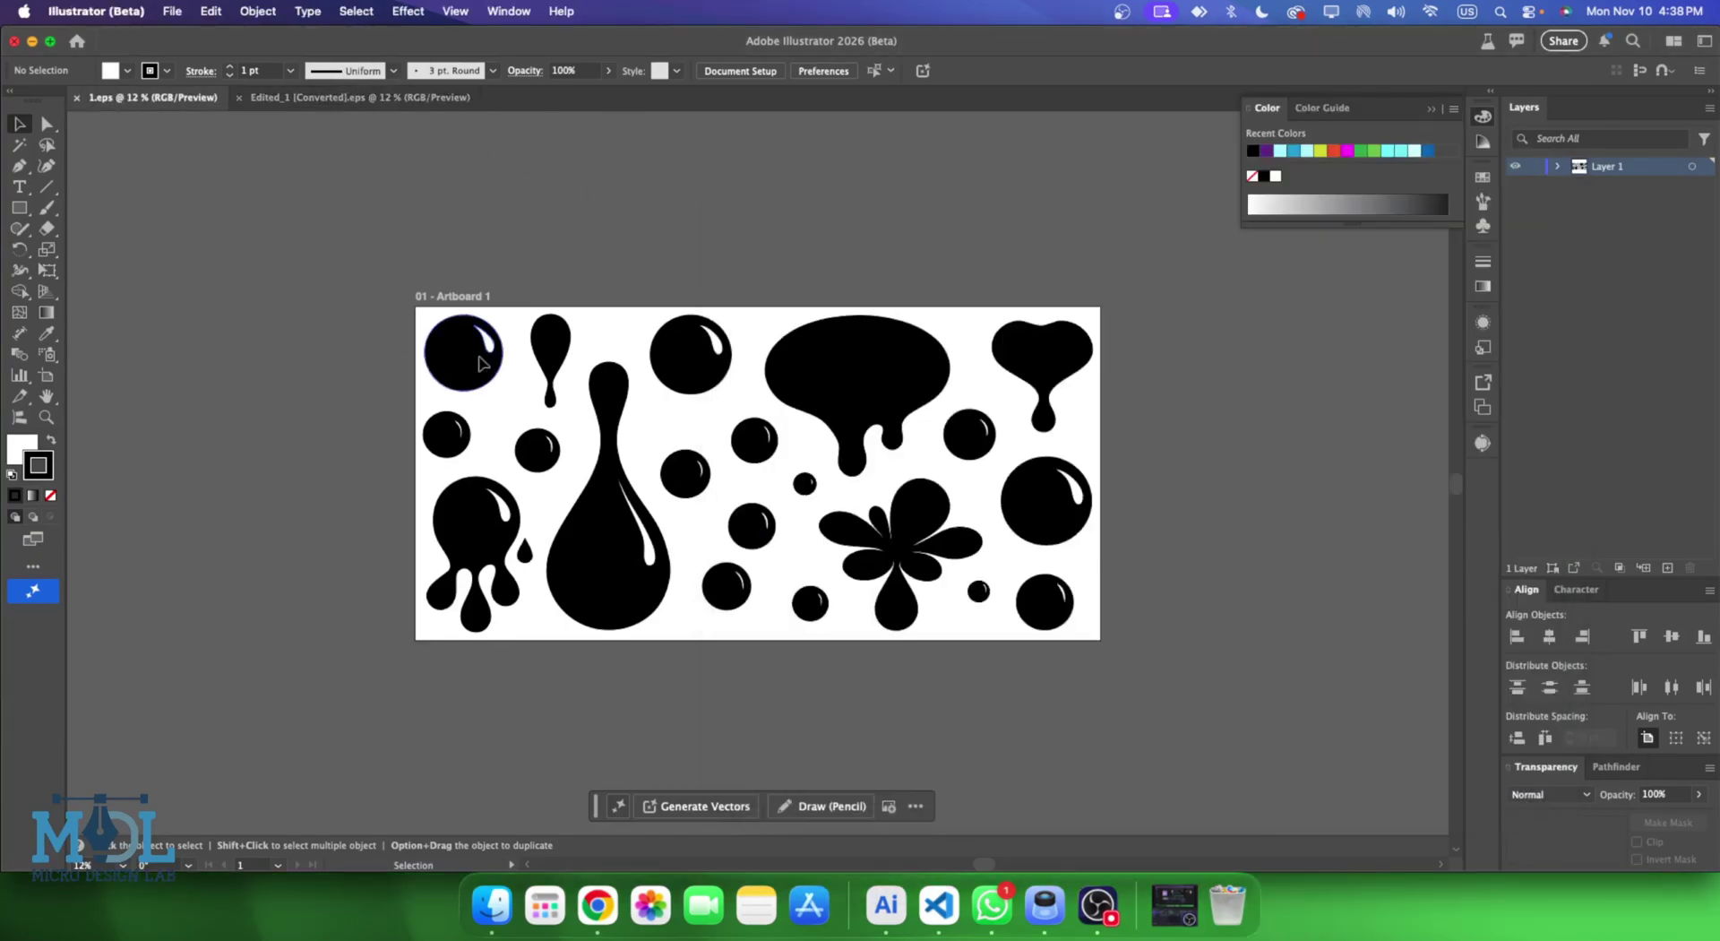
left_click(484, 363)
left_click(618, 506)
left_click(867, 372)
left_click_drag(868, 371, 308, 372)
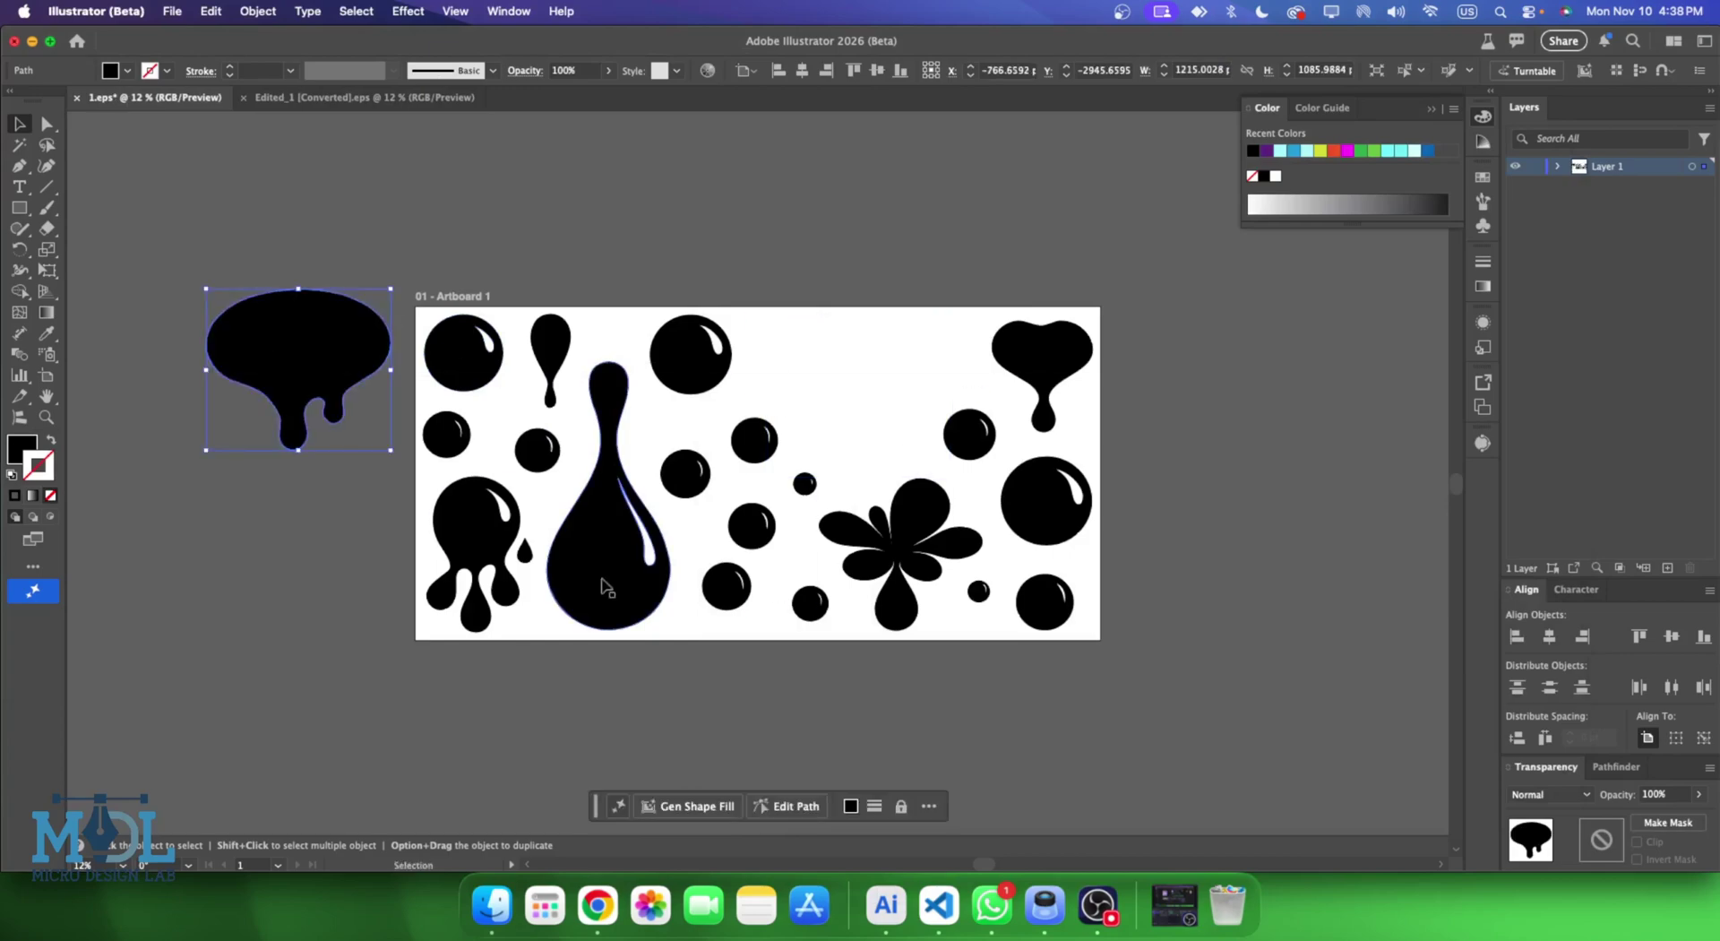
left_click_drag(603, 583, 923, 628)
left_click_drag(489, 538, 726, 683)
left_click_drag(694, 367, 575, 195)
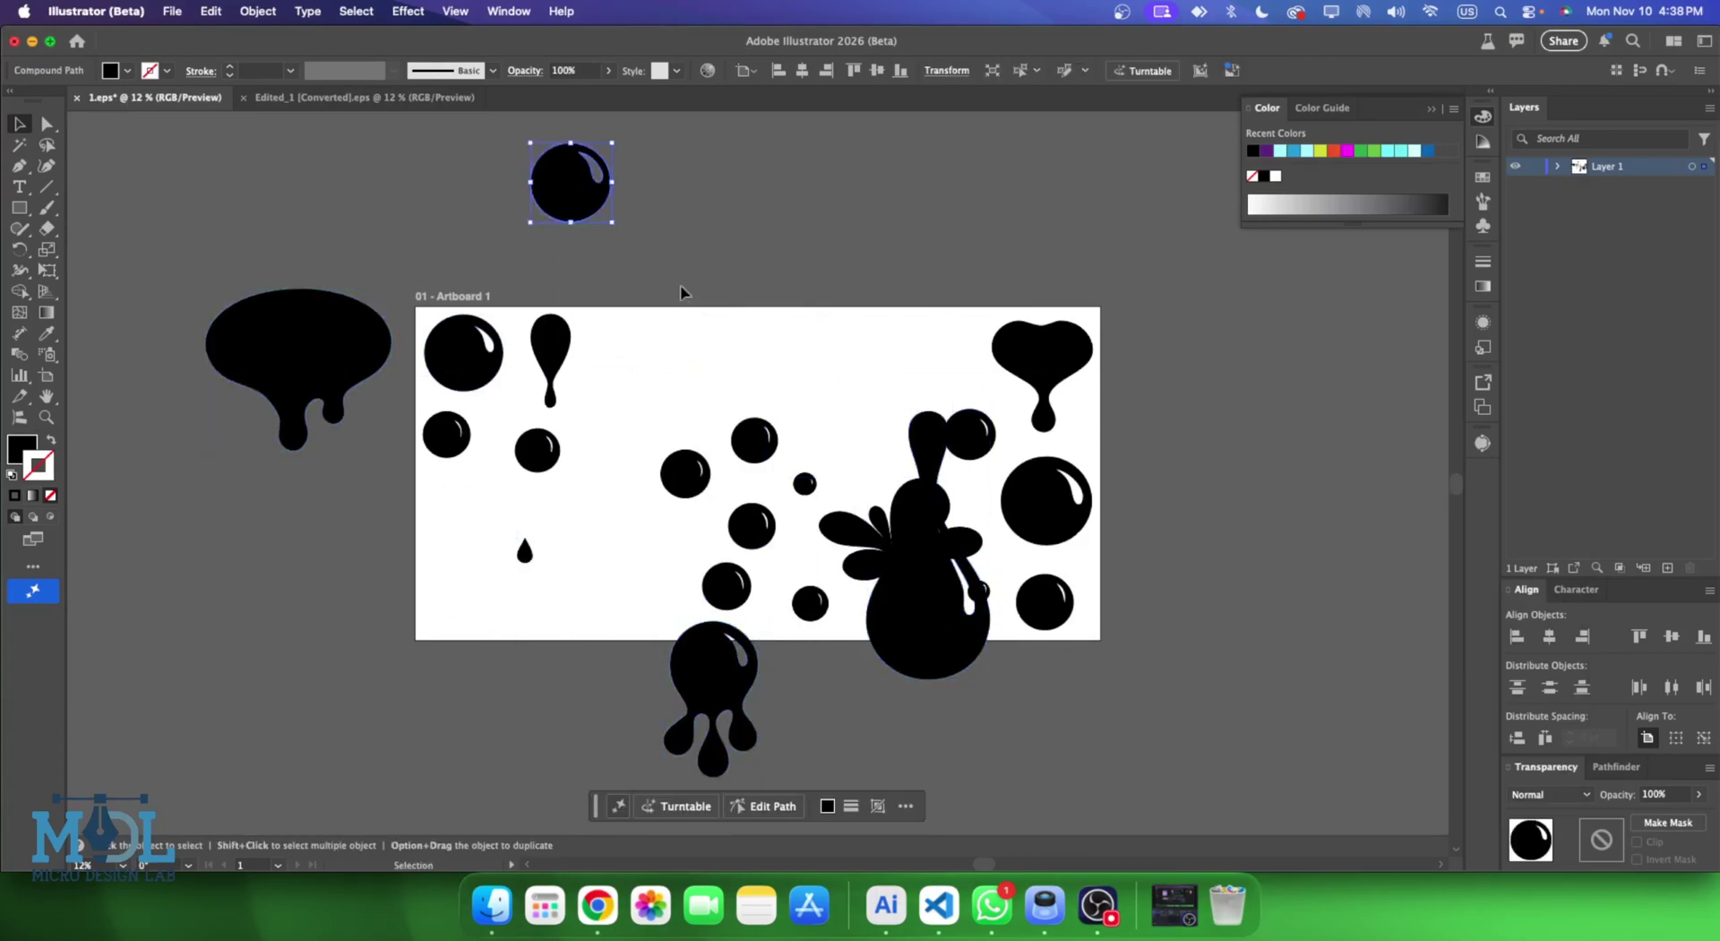
left_click_drag(751, 526, 496, 427)
left_click_drag(1017, 502, 1128, 512)
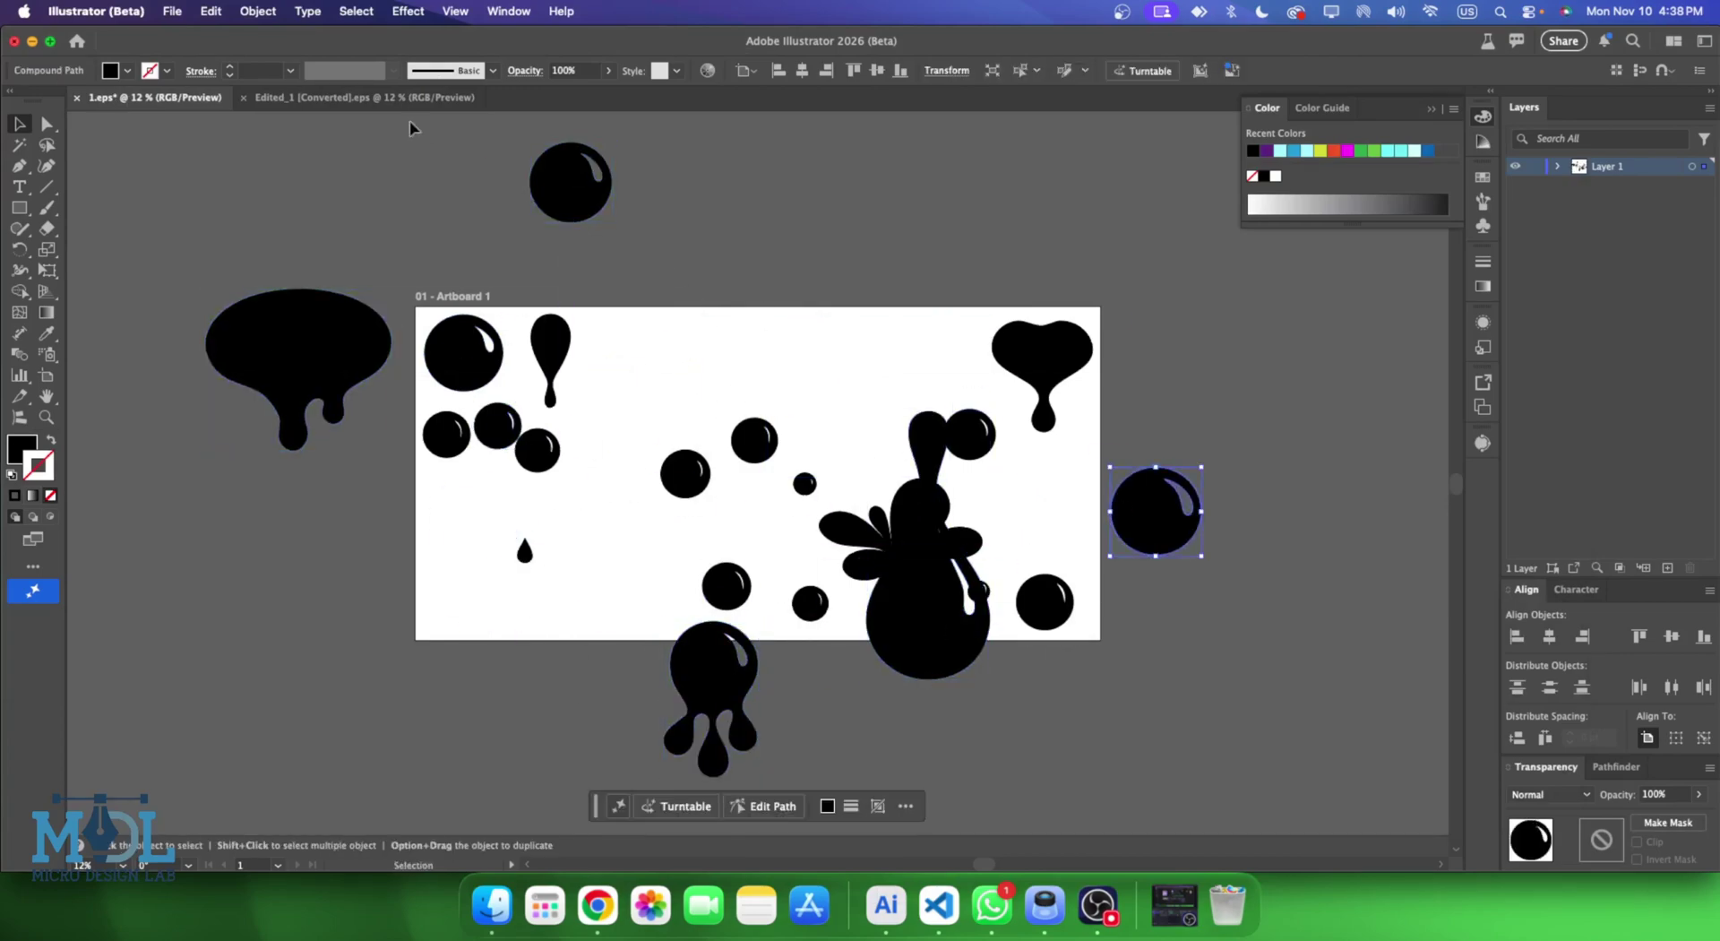
Test-move the Edited_1 artwork groups, then close Edited_1 and 1.eps without saving.
left_click(283, 98)
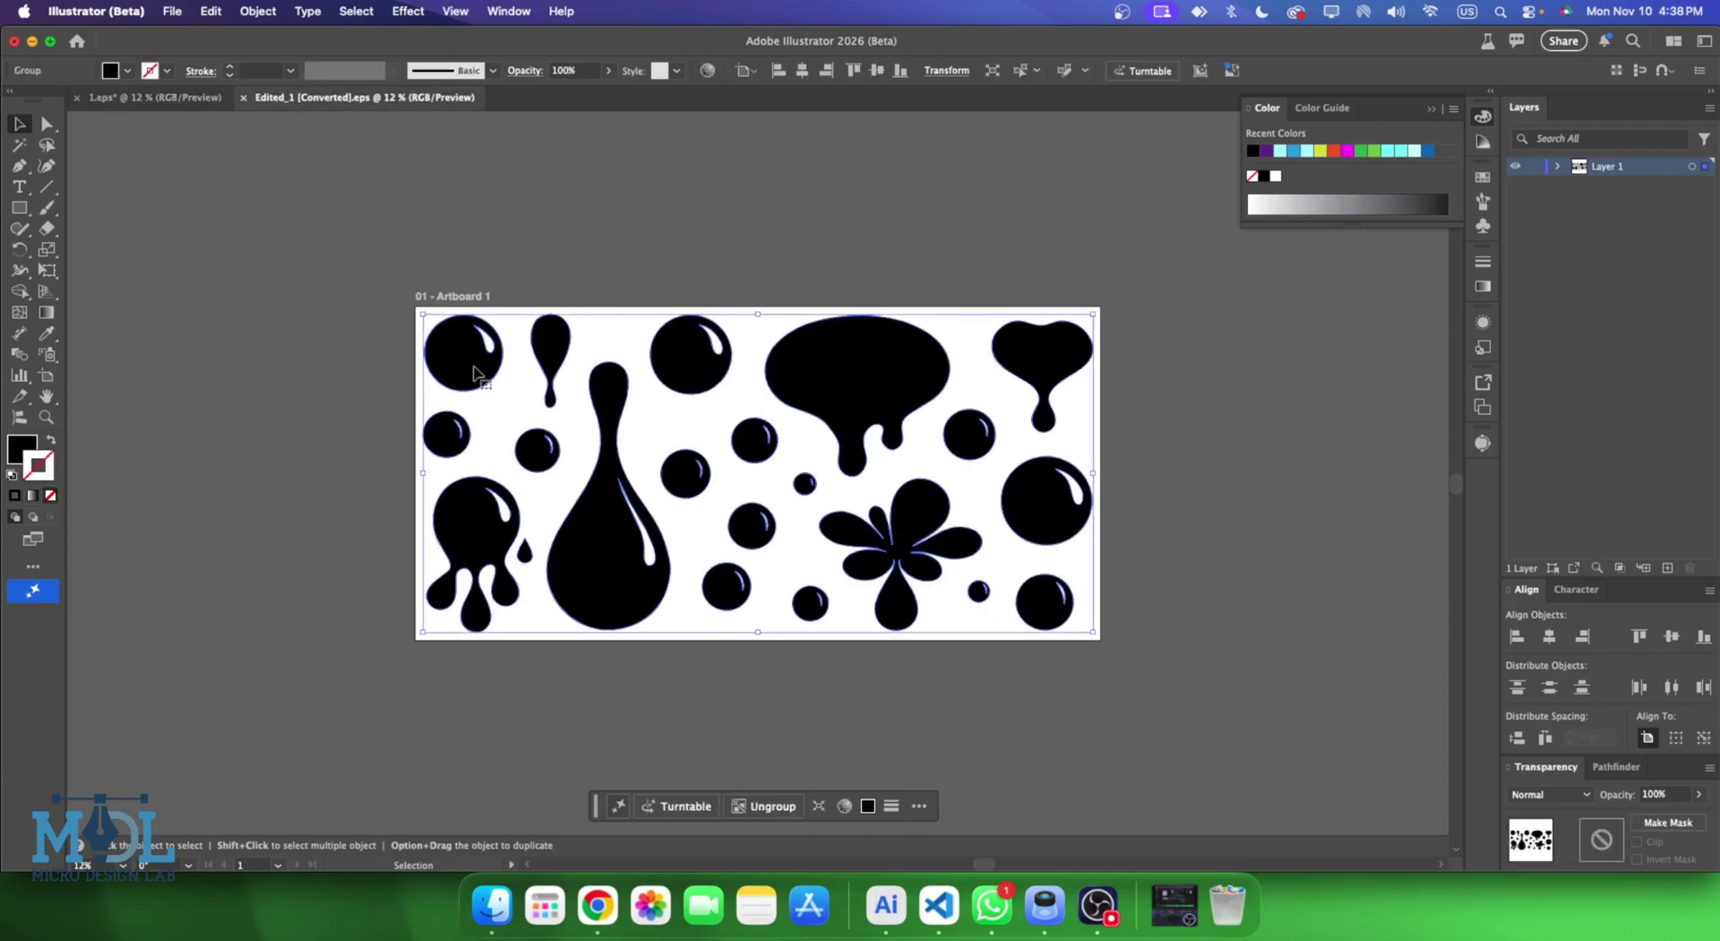
mouse_move(549, 376)
left_mouse_down()
mouse_move(911, 380)
mouse_move(507, 476)
left_mouse_up()
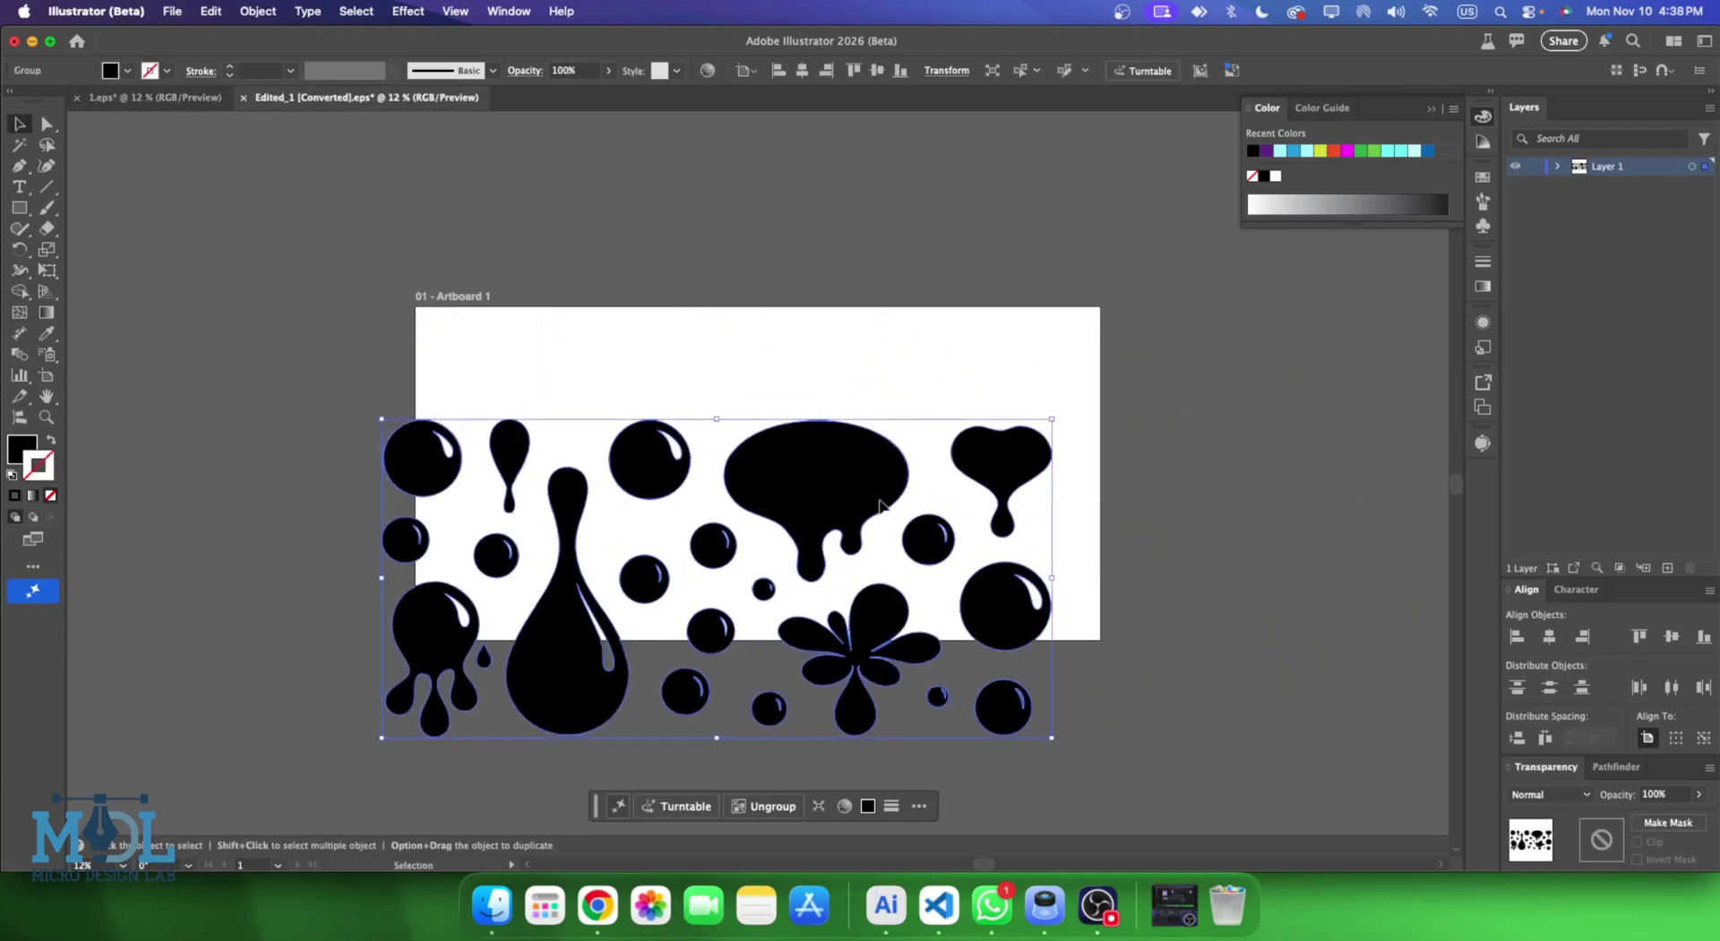
mouse_move(861, 473)
left_mouse_down()
mouse_move(914, 237)
mouse_move(827, 433)
left_mouse_up()
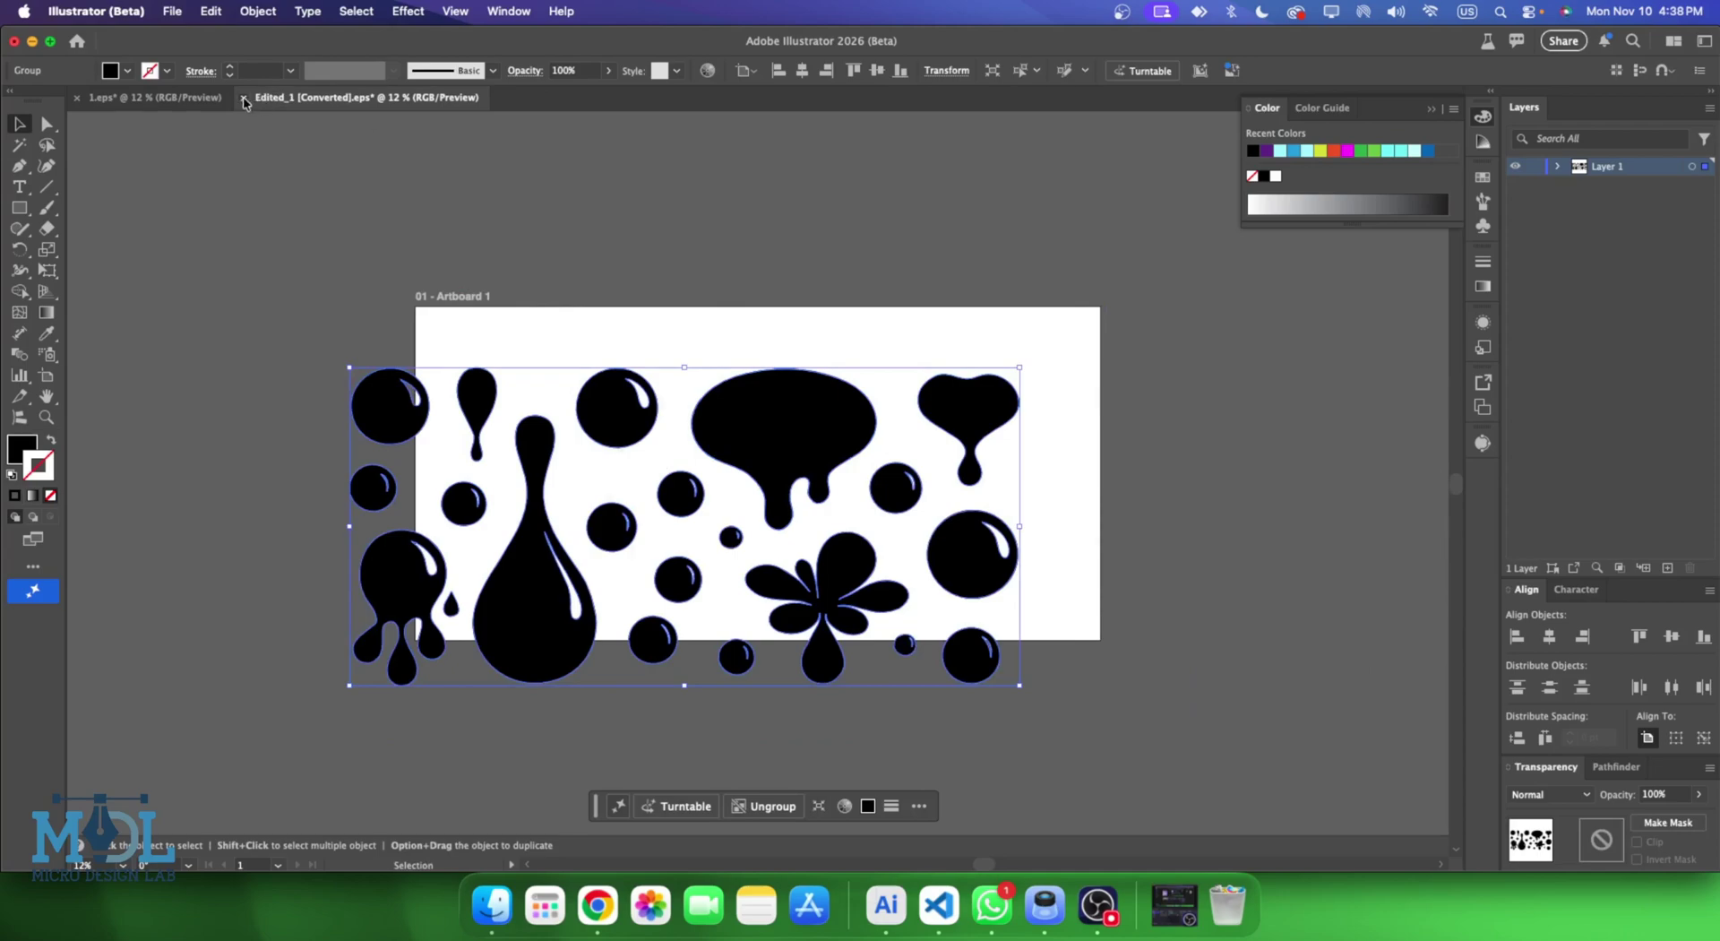
left_click(244, 99)
key("super+d")
left_click(78, 99)
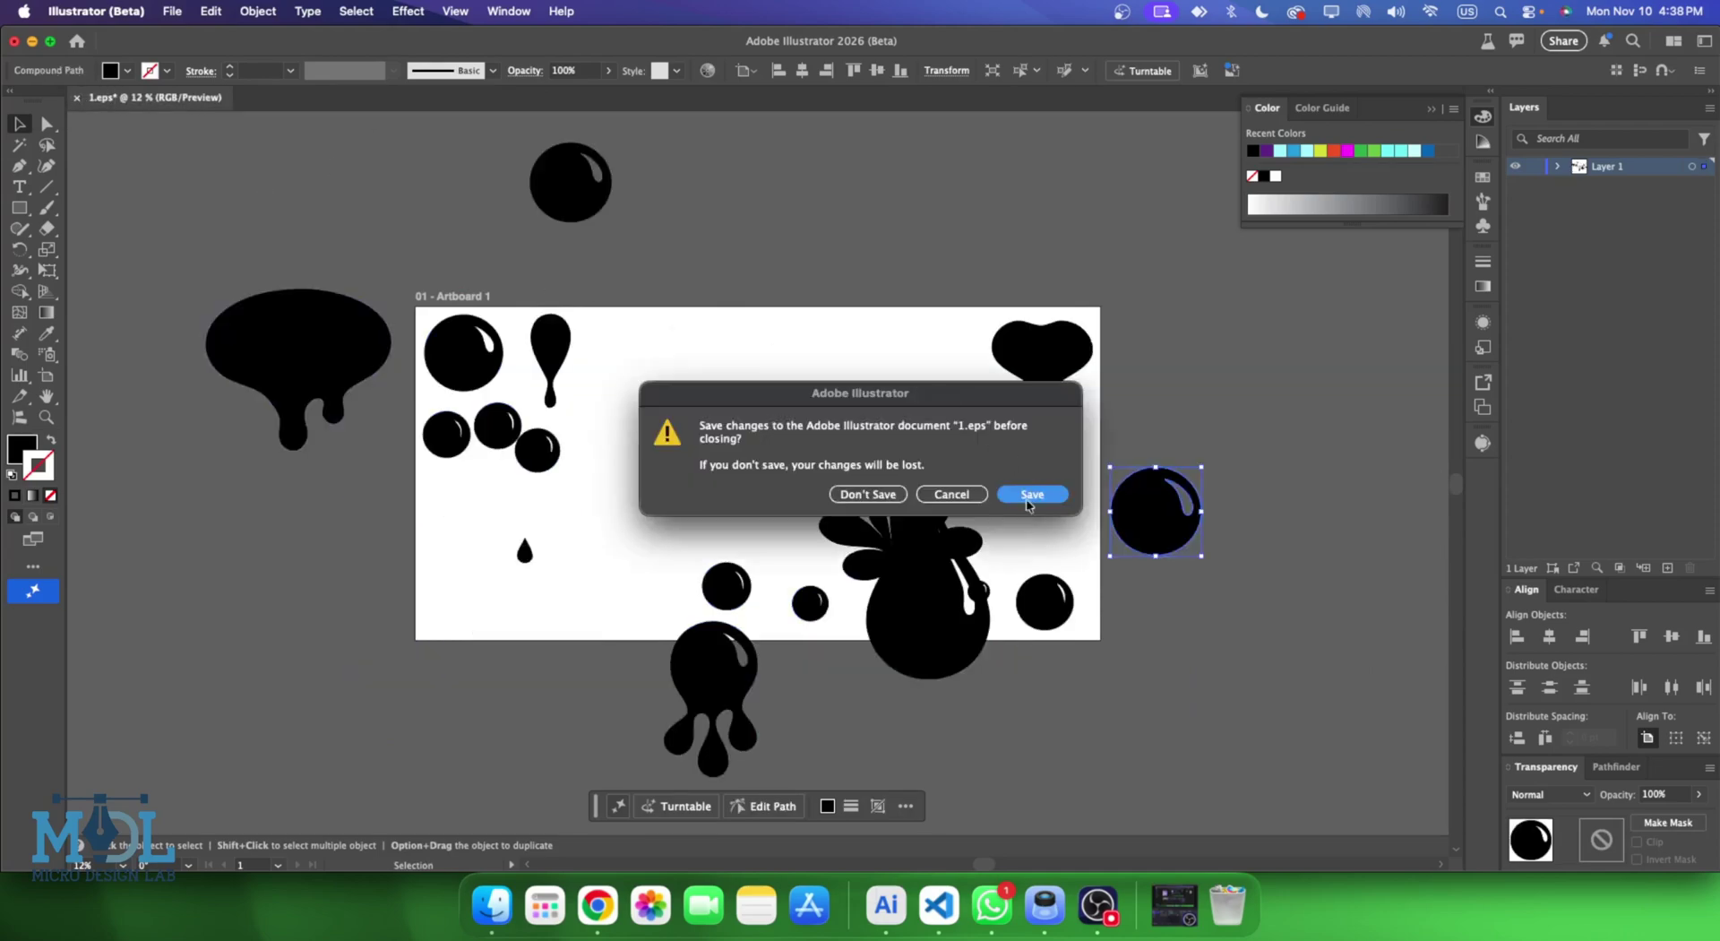
key("super+d")
left_click(900, 169)
Rerun Group and BG Add.jsx on the Eps folder, dismissing a stray Smoth Line_CH.jsx warning.
double_click(945, 255)
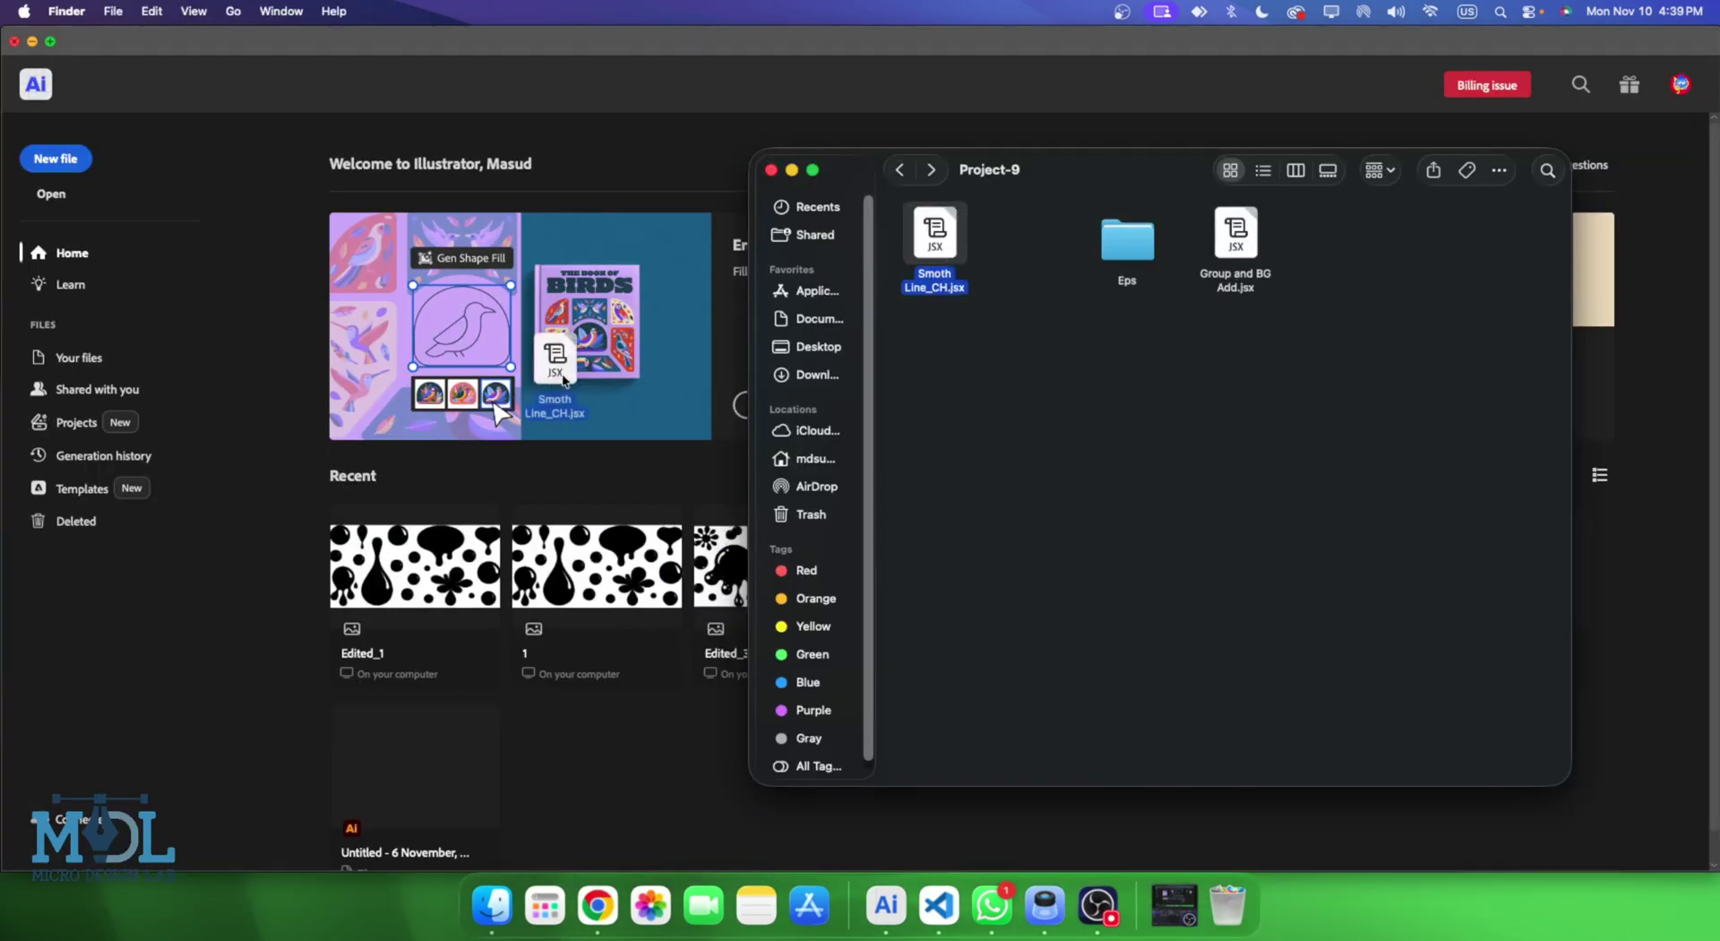
left_click(1026, 492)
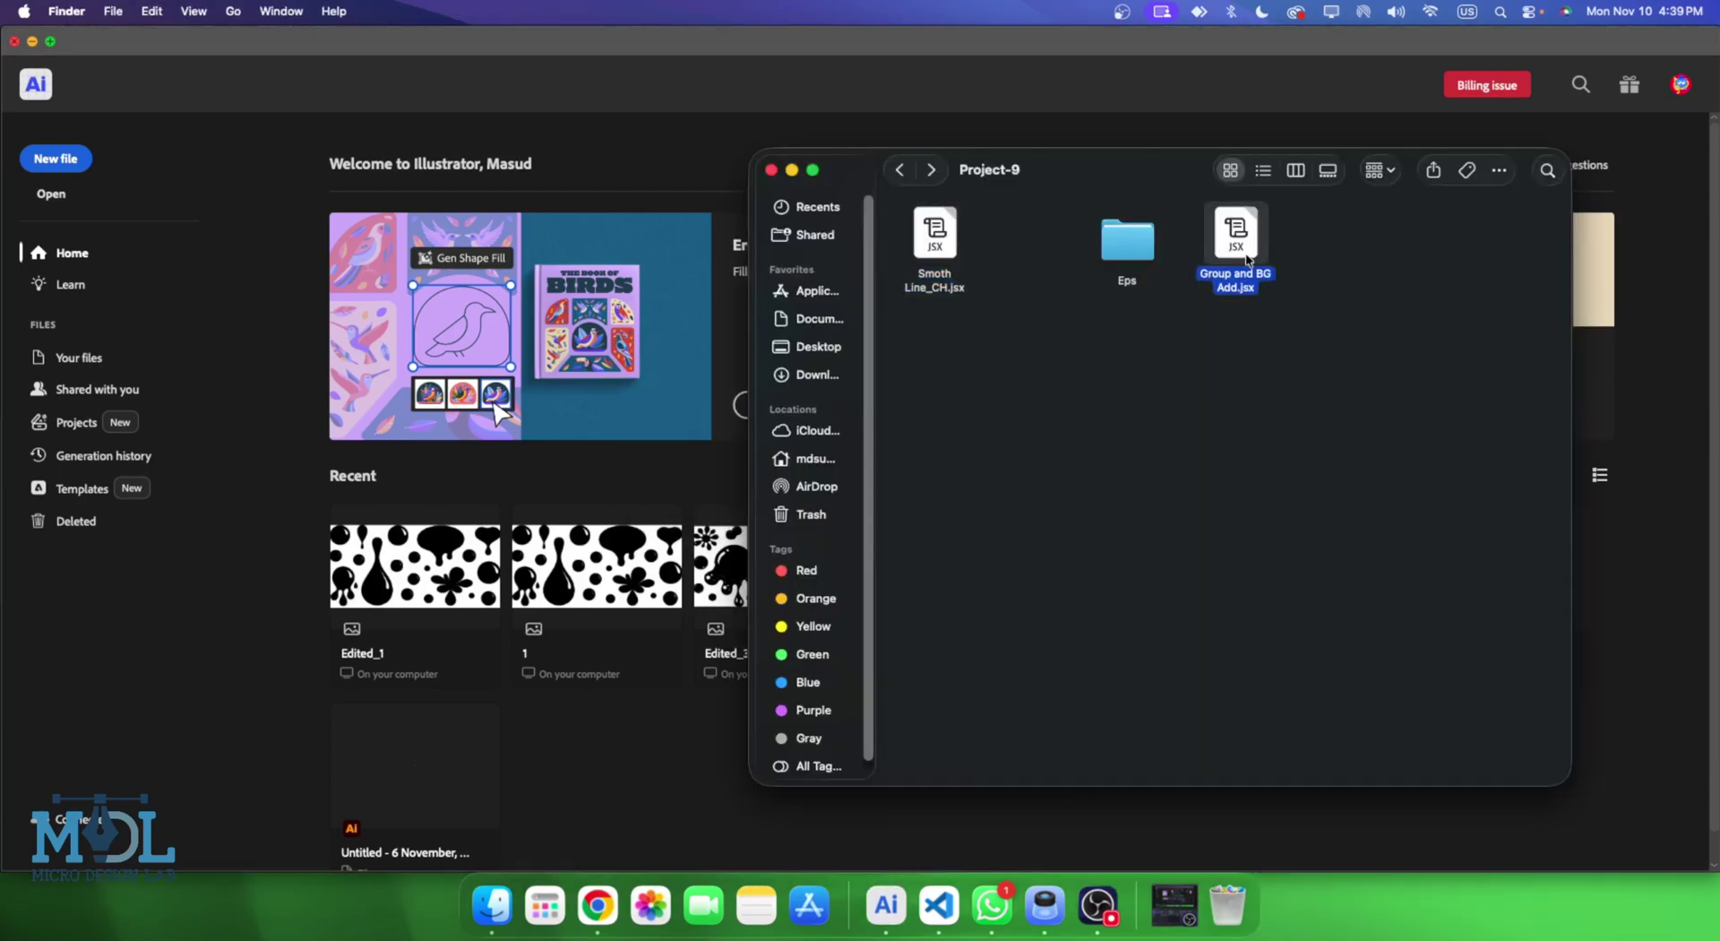
left_click_drag(1224, 235, 708, 439)
left_click(951, 488)
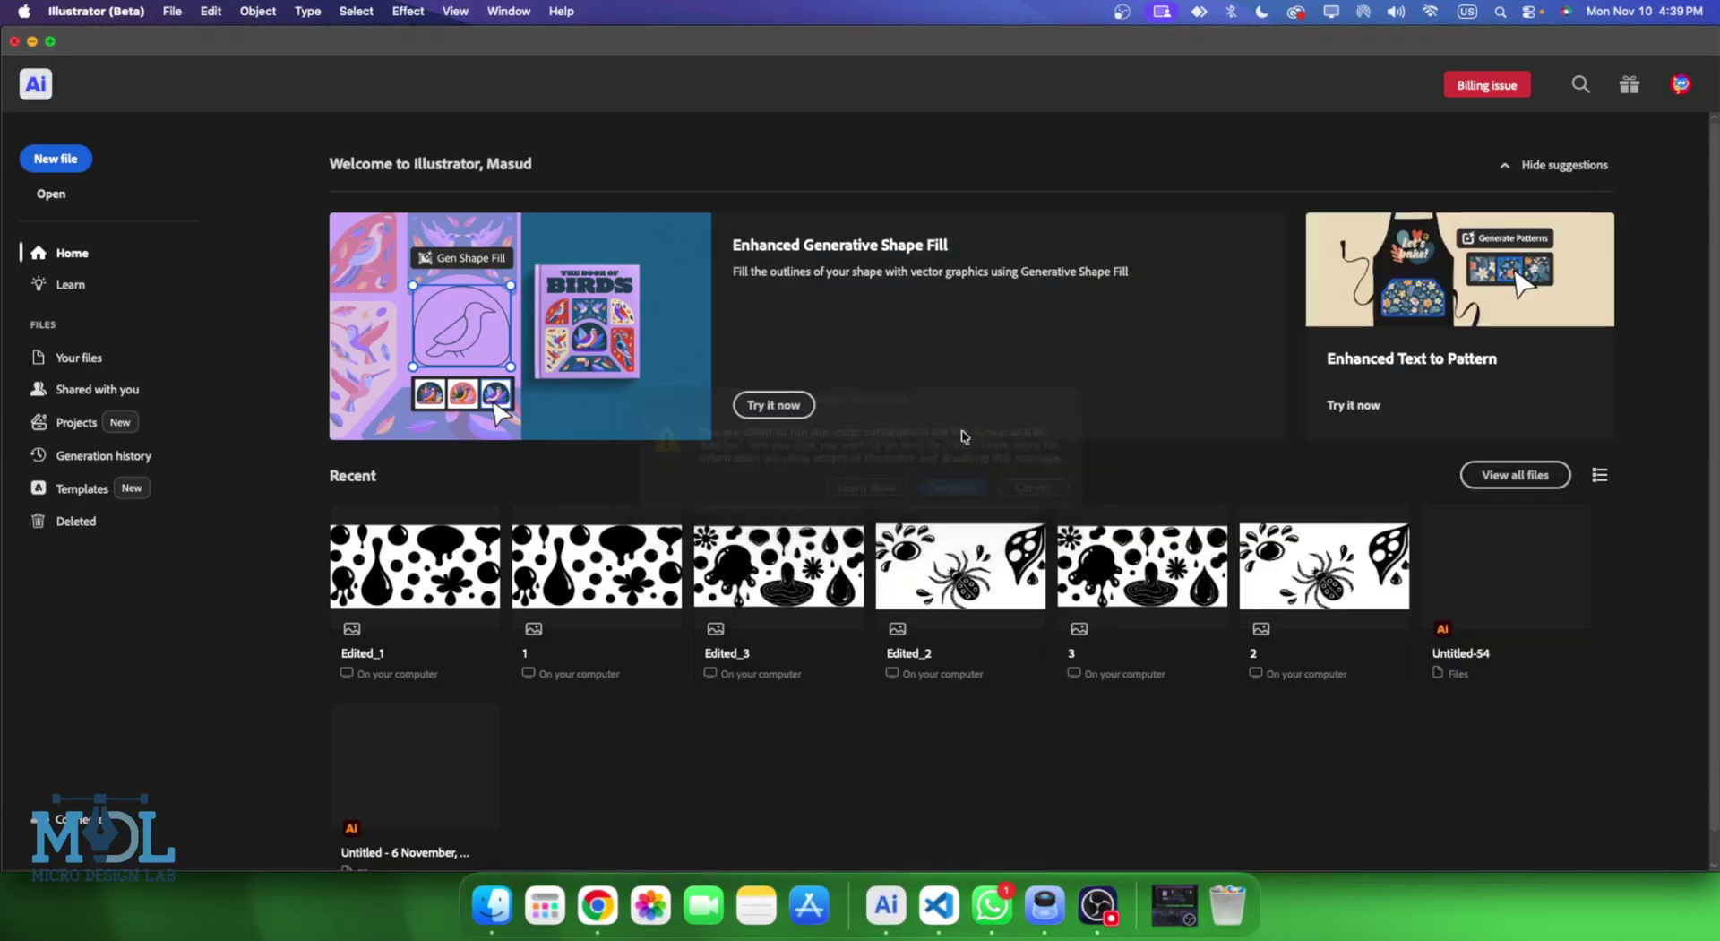
left_click(1192, 712)
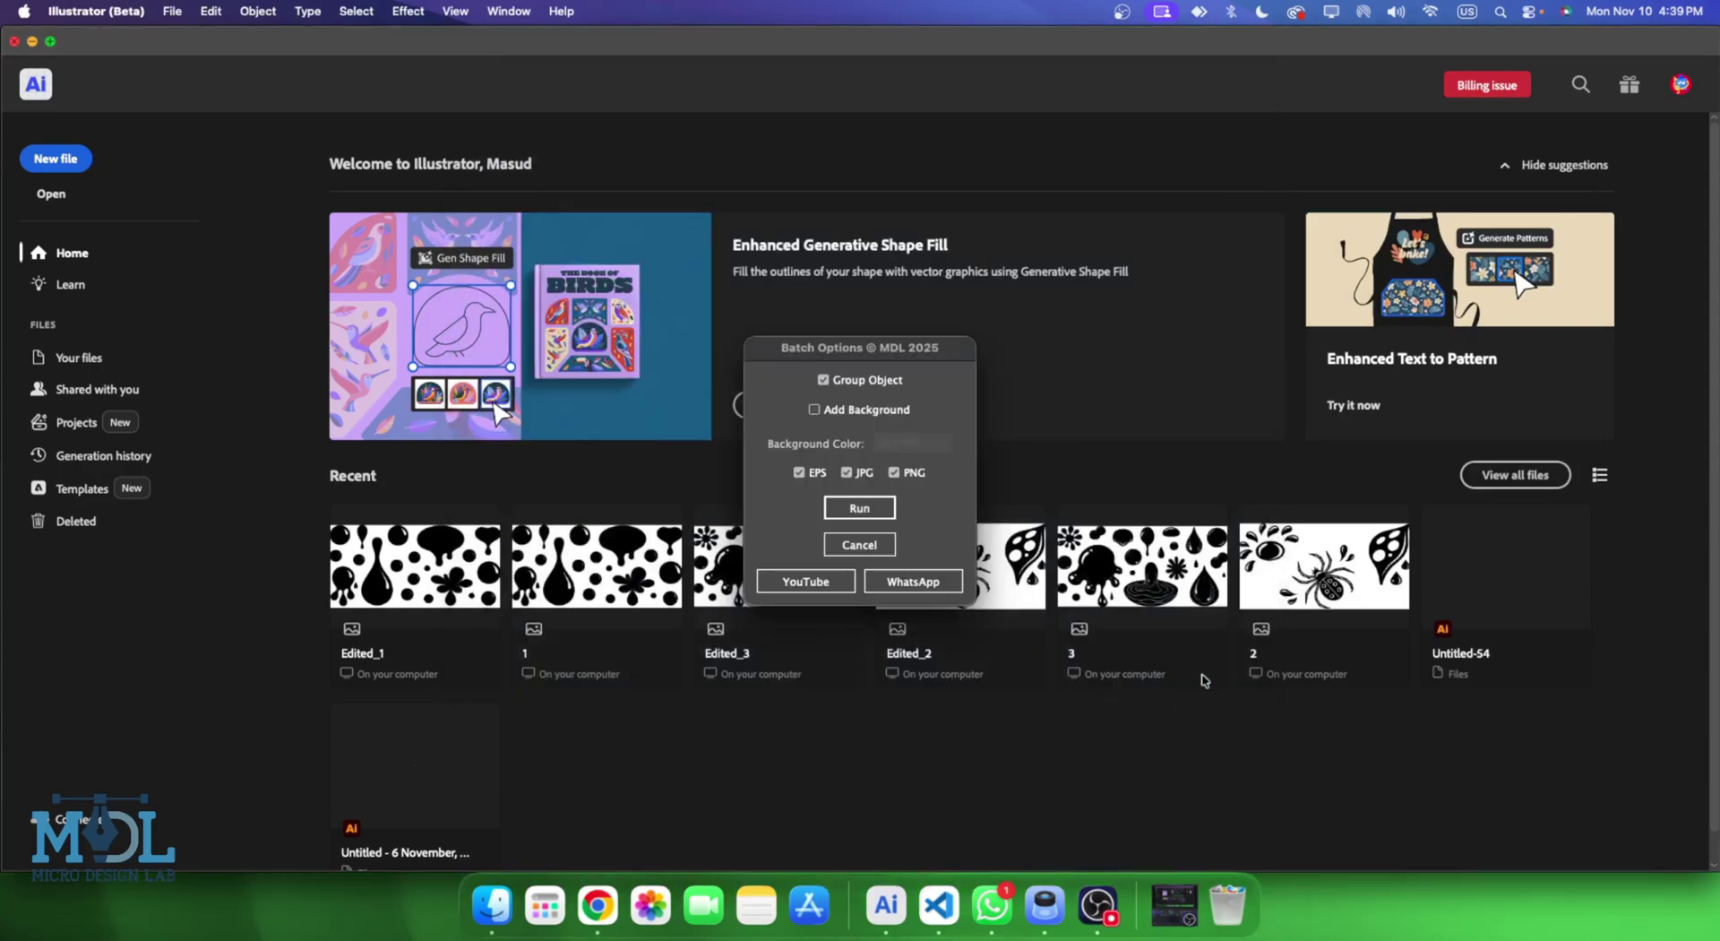
left_click_drag(851, 348, 940, 263)
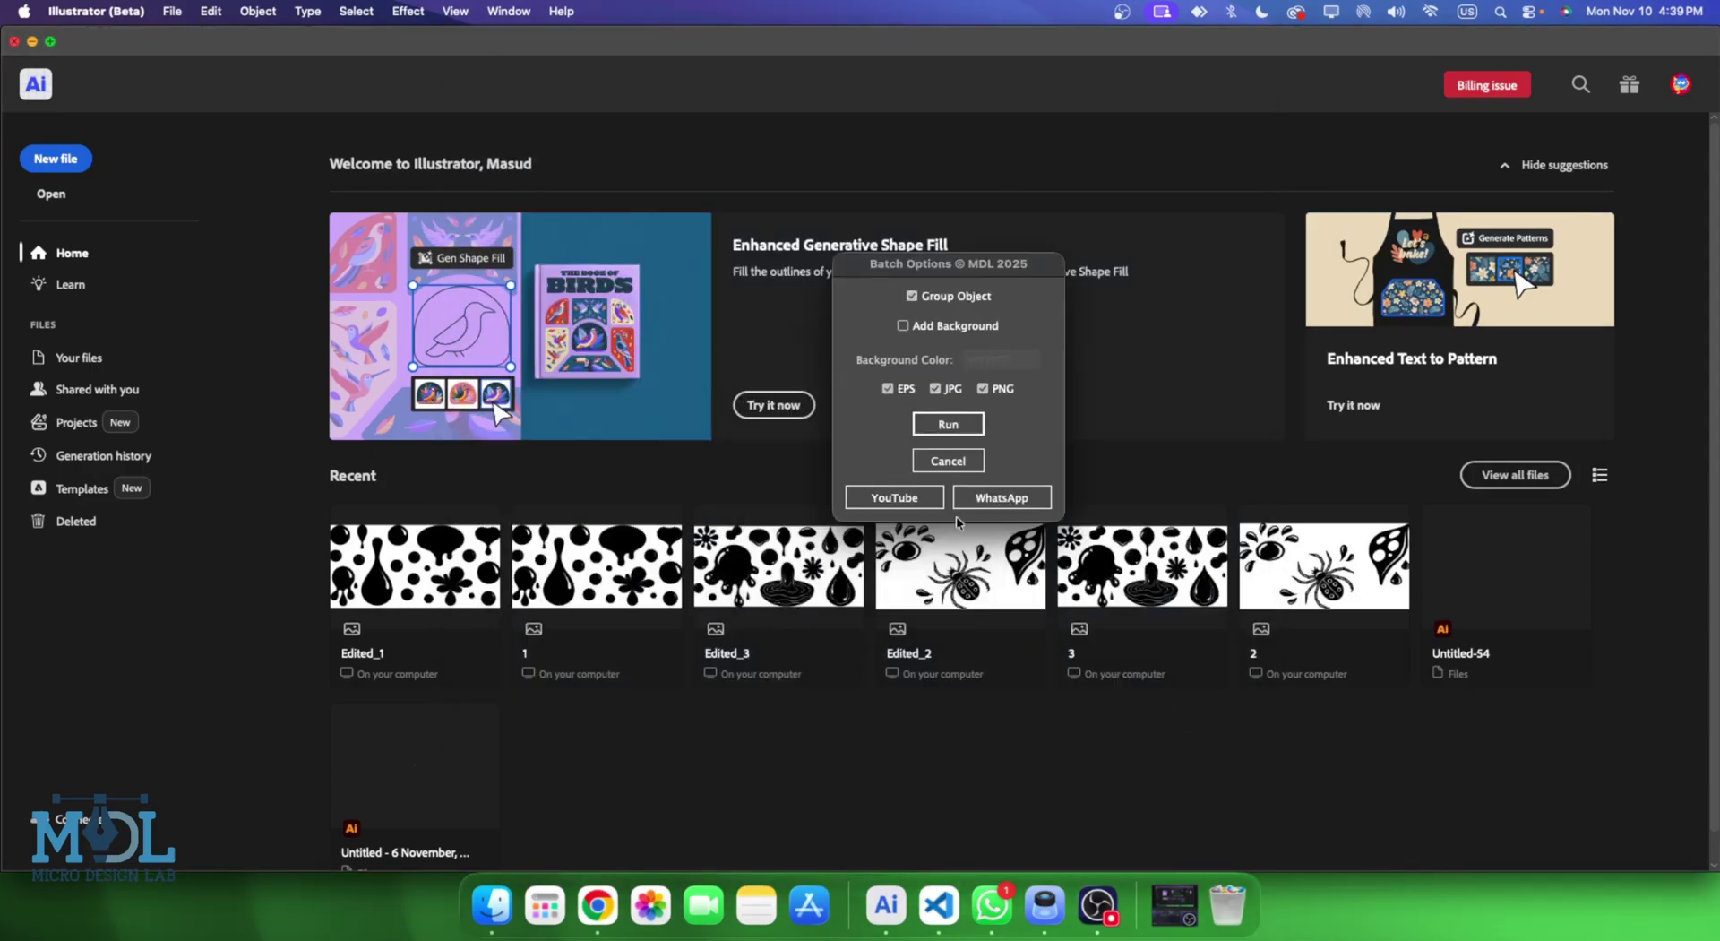
Set EPS and PNG output, turn off Group Object, enable Add Background, and select its #FFFFFF value.
left_click(888, 388)
left_click(935, 389)
left_click(935, 389)
left_click(888, 388)
mouse_move(971, 277)
left_mouse_down()
mouse_move(1221, 266)
mouse_move(887, 203)
left_mouse_up()
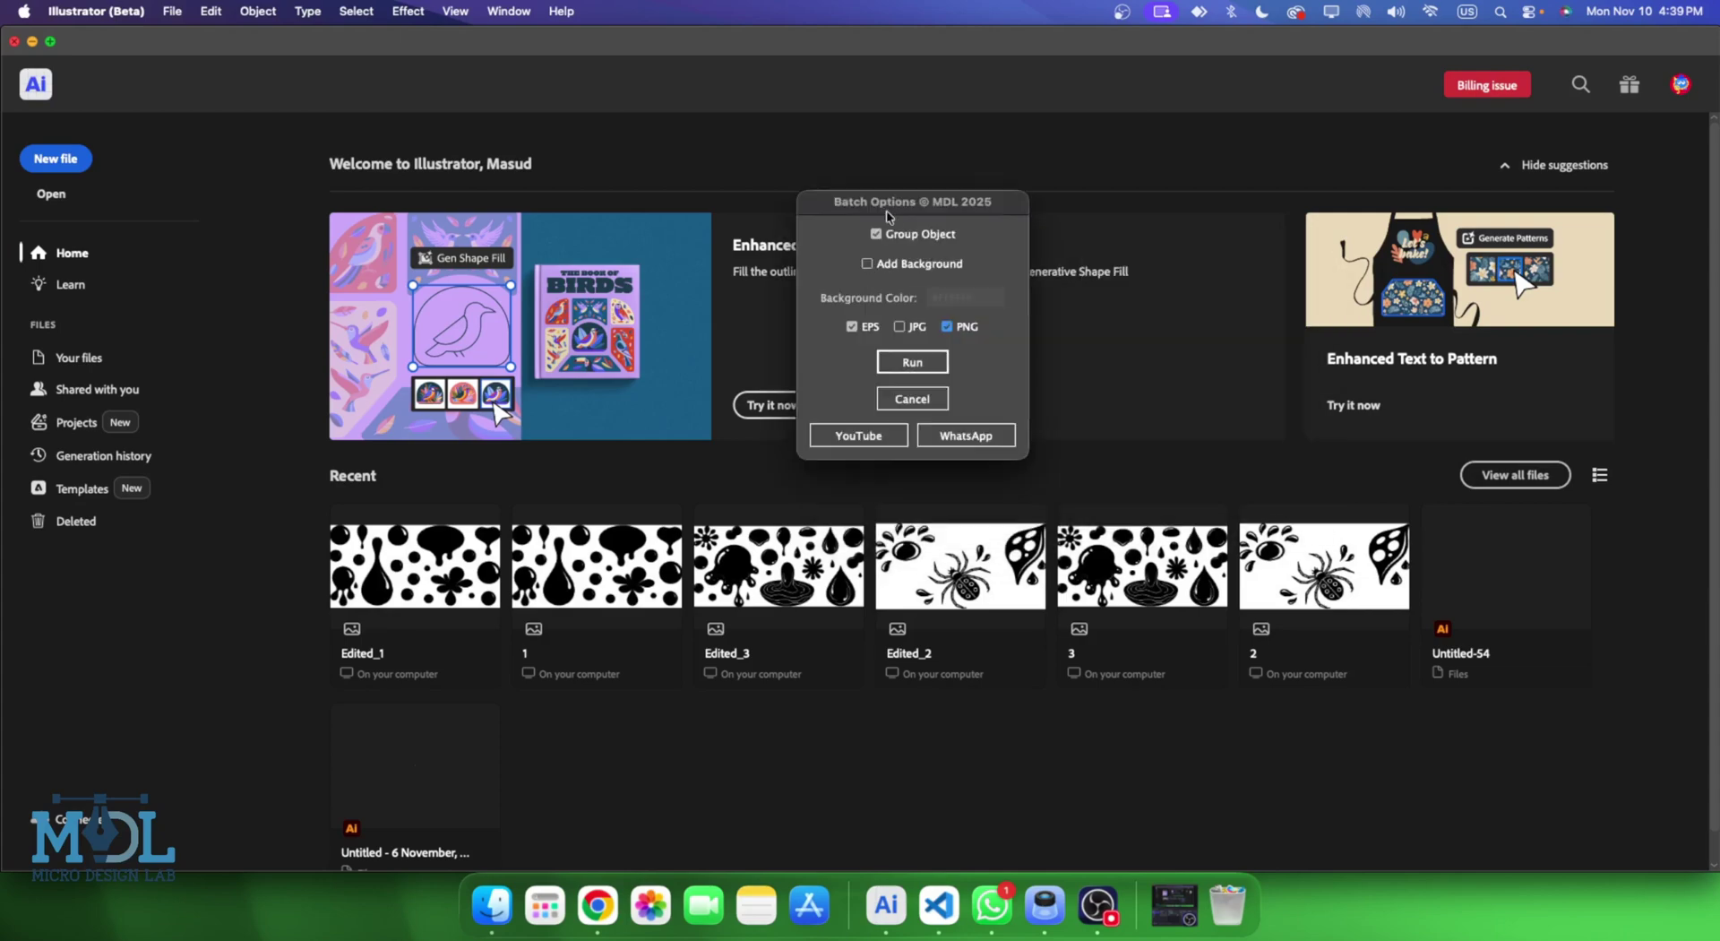
left_click(877, 235)
left_click(867, 264)
left_click_drag(990, 302, 939, 305)
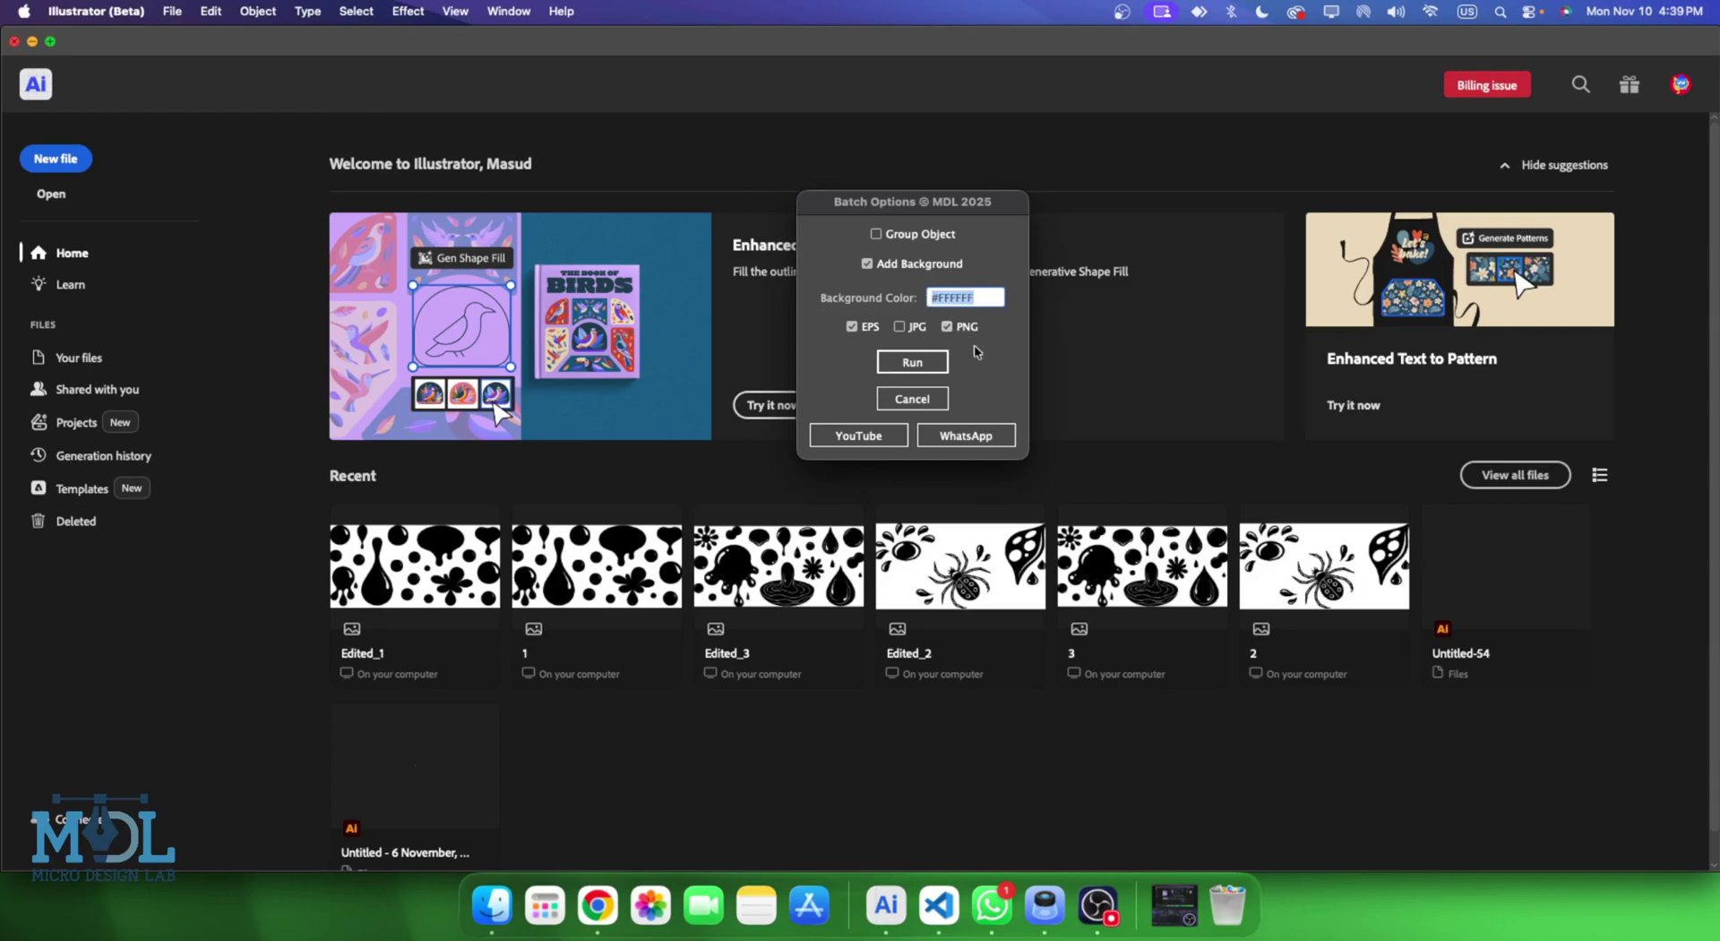
Pick pale blue B0D4FF on HTML Color Codes in Chrome and copy its hex code.
left_click(597, 904)
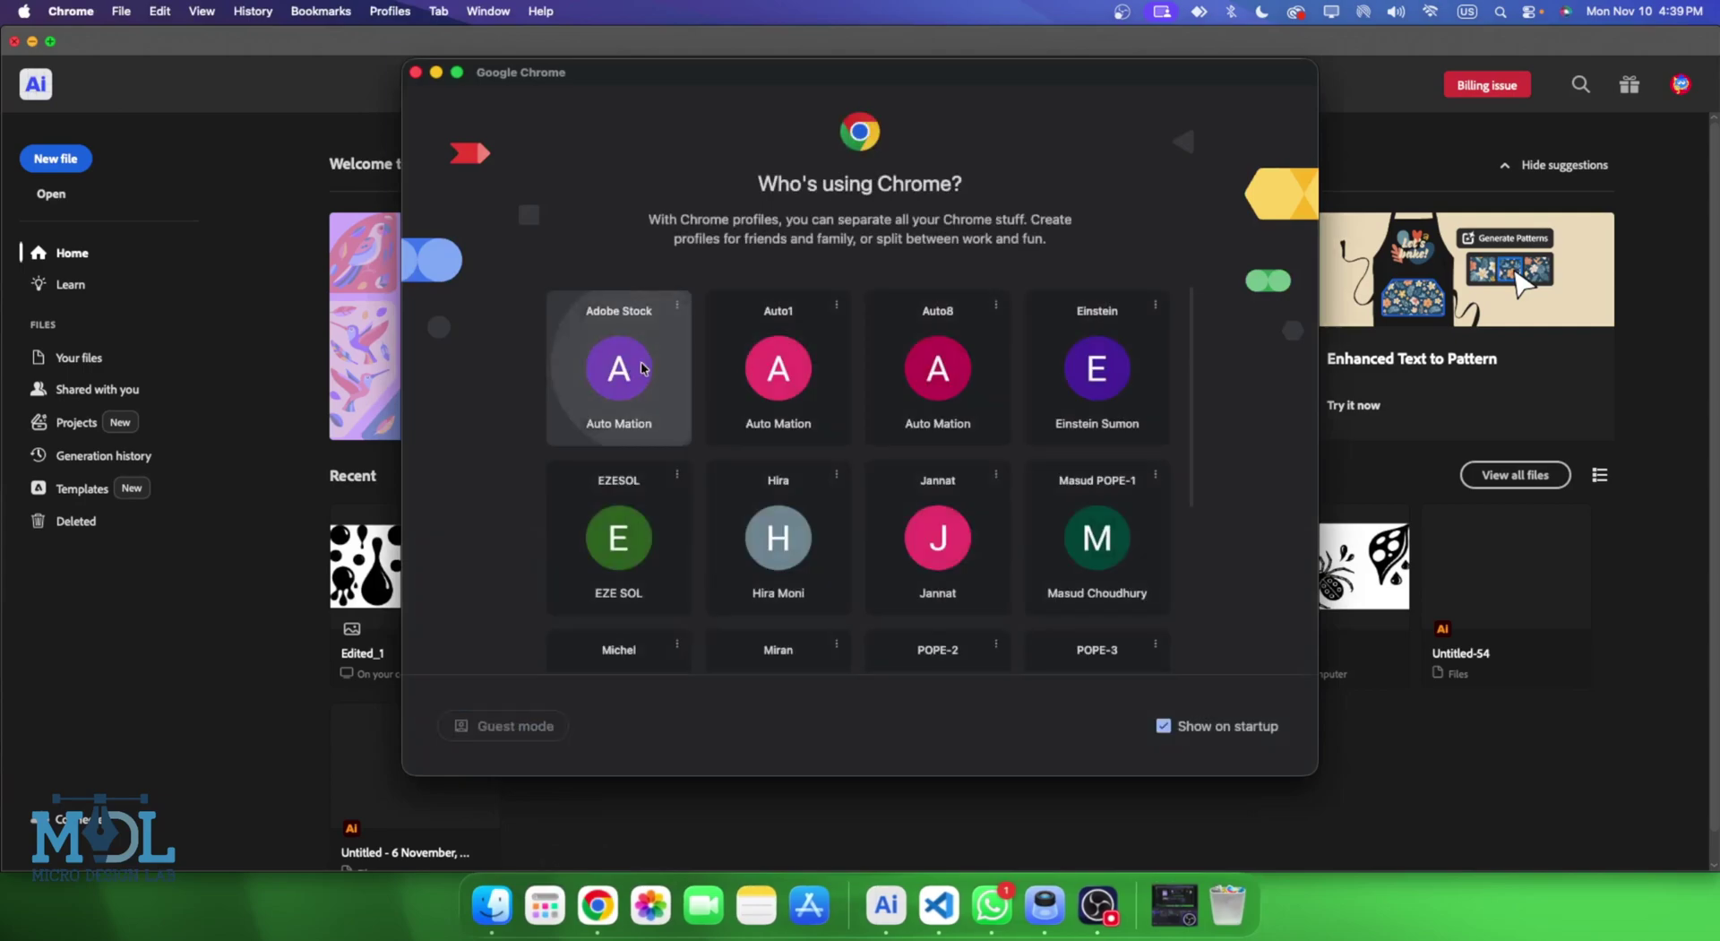
left_click(614, 377)
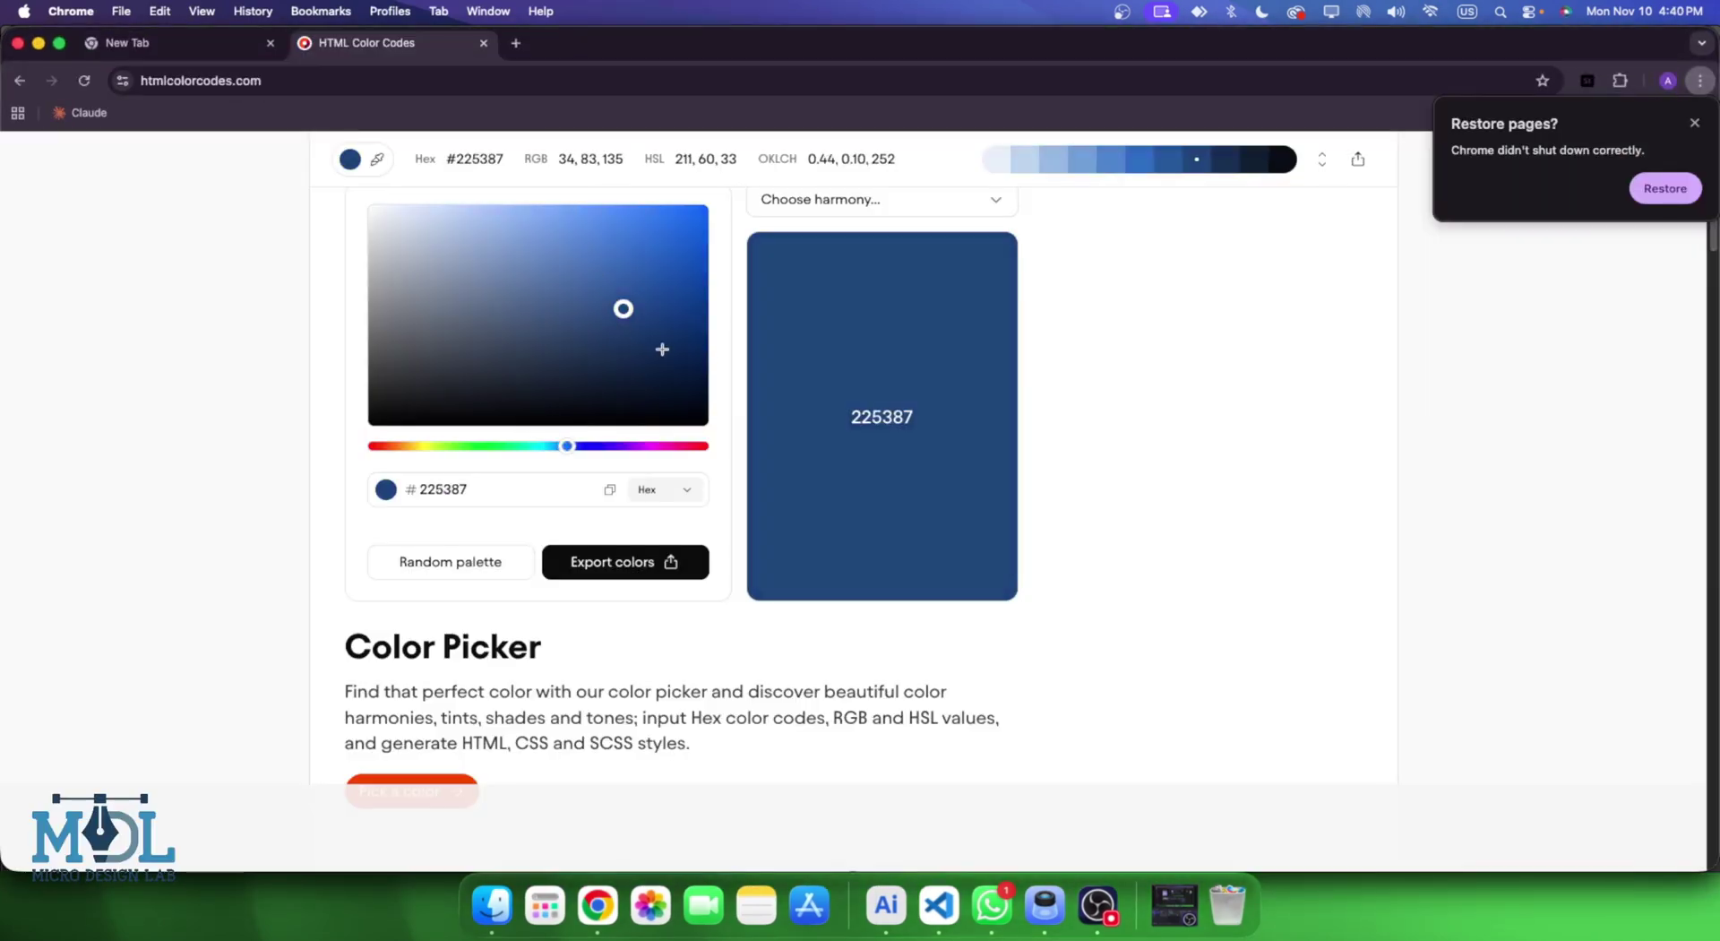
left_click_drag(624, 308, 472, 205)
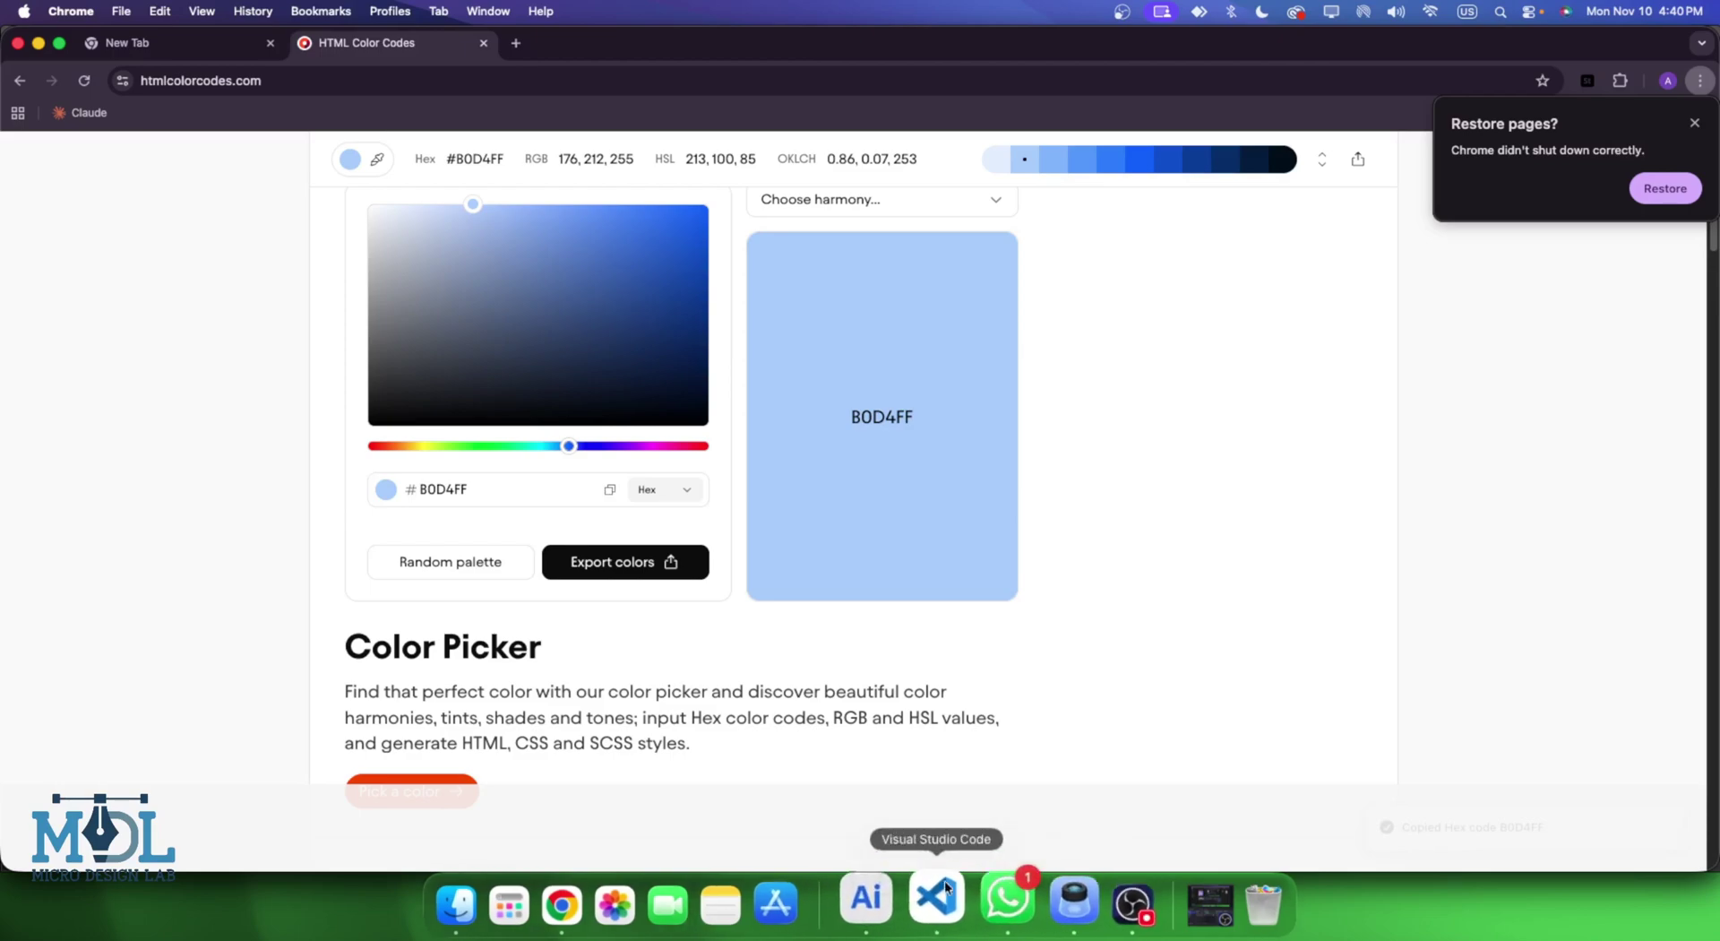
left_click(887, 904)
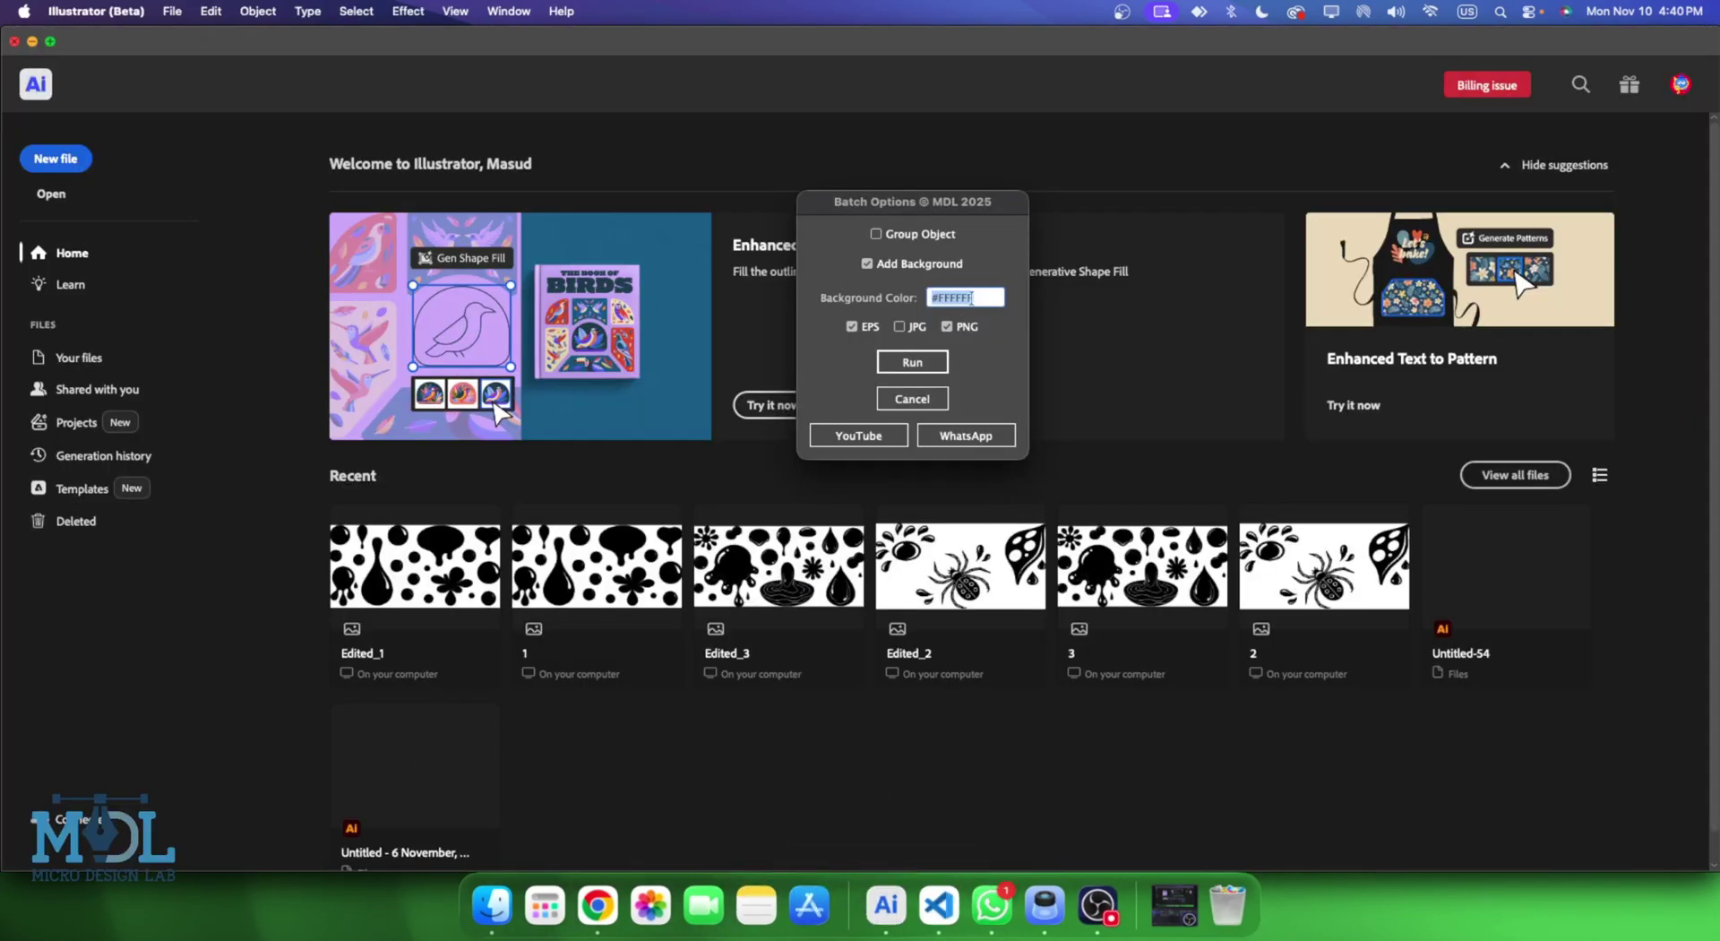
Paste B0D4FF as the background colour, tick JPG, and run the batch.
type("B0D4FF")
left_click_drag(932, 202, 986, 200)
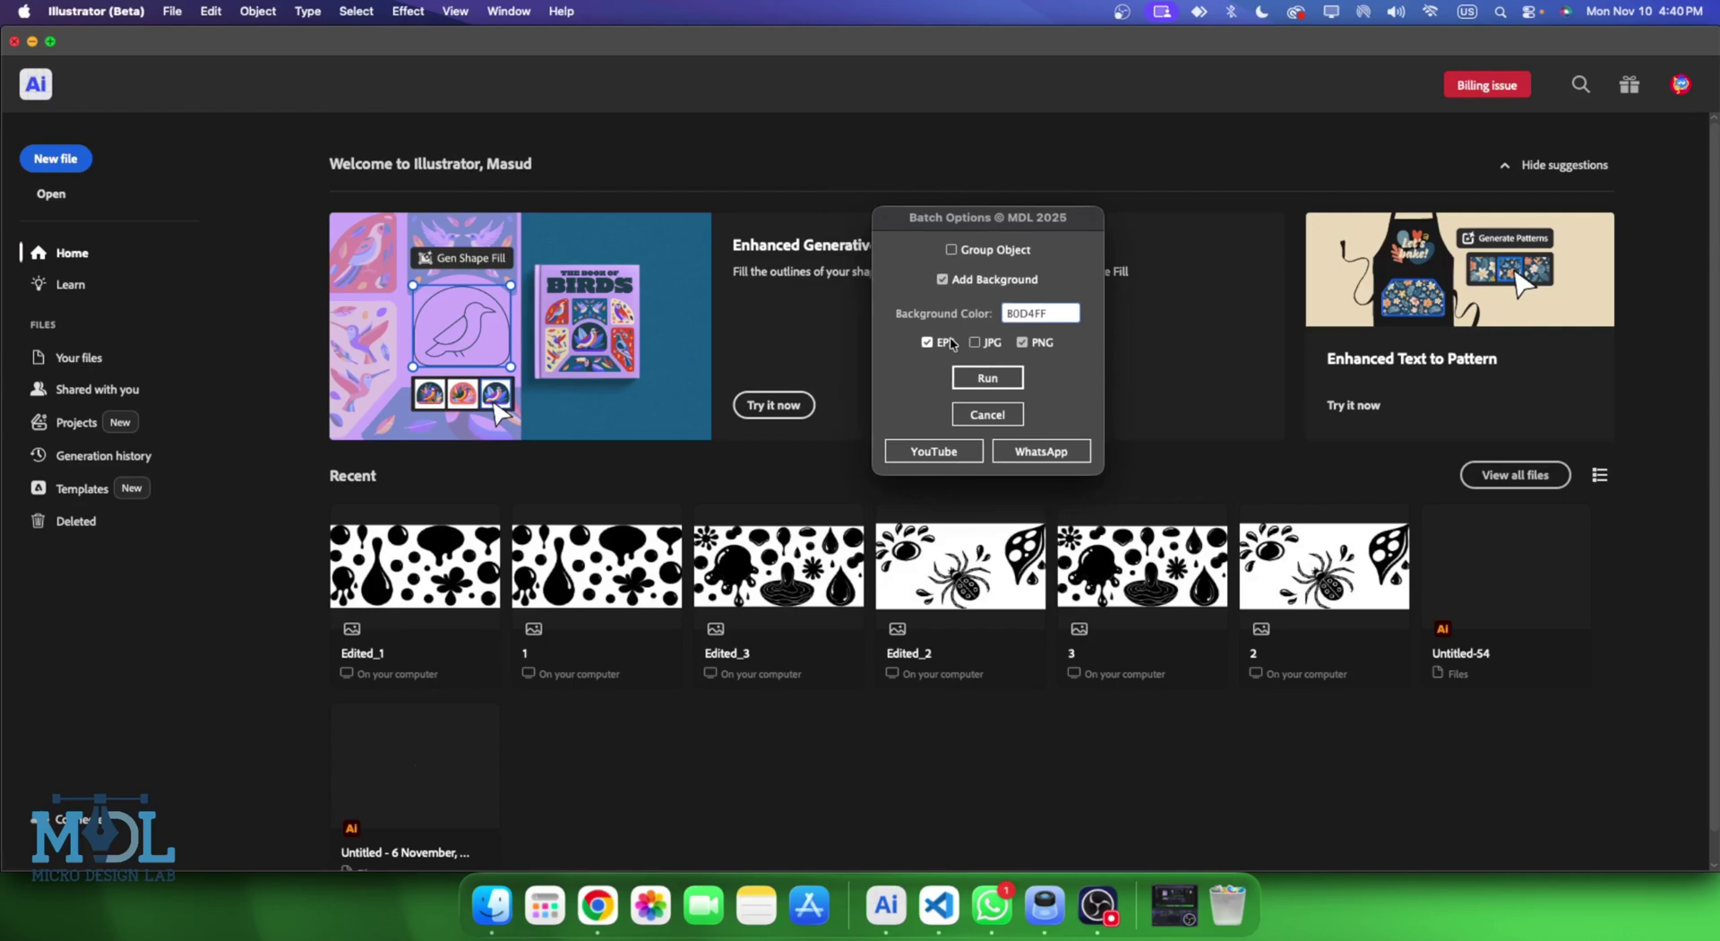
left_click(979, 344)
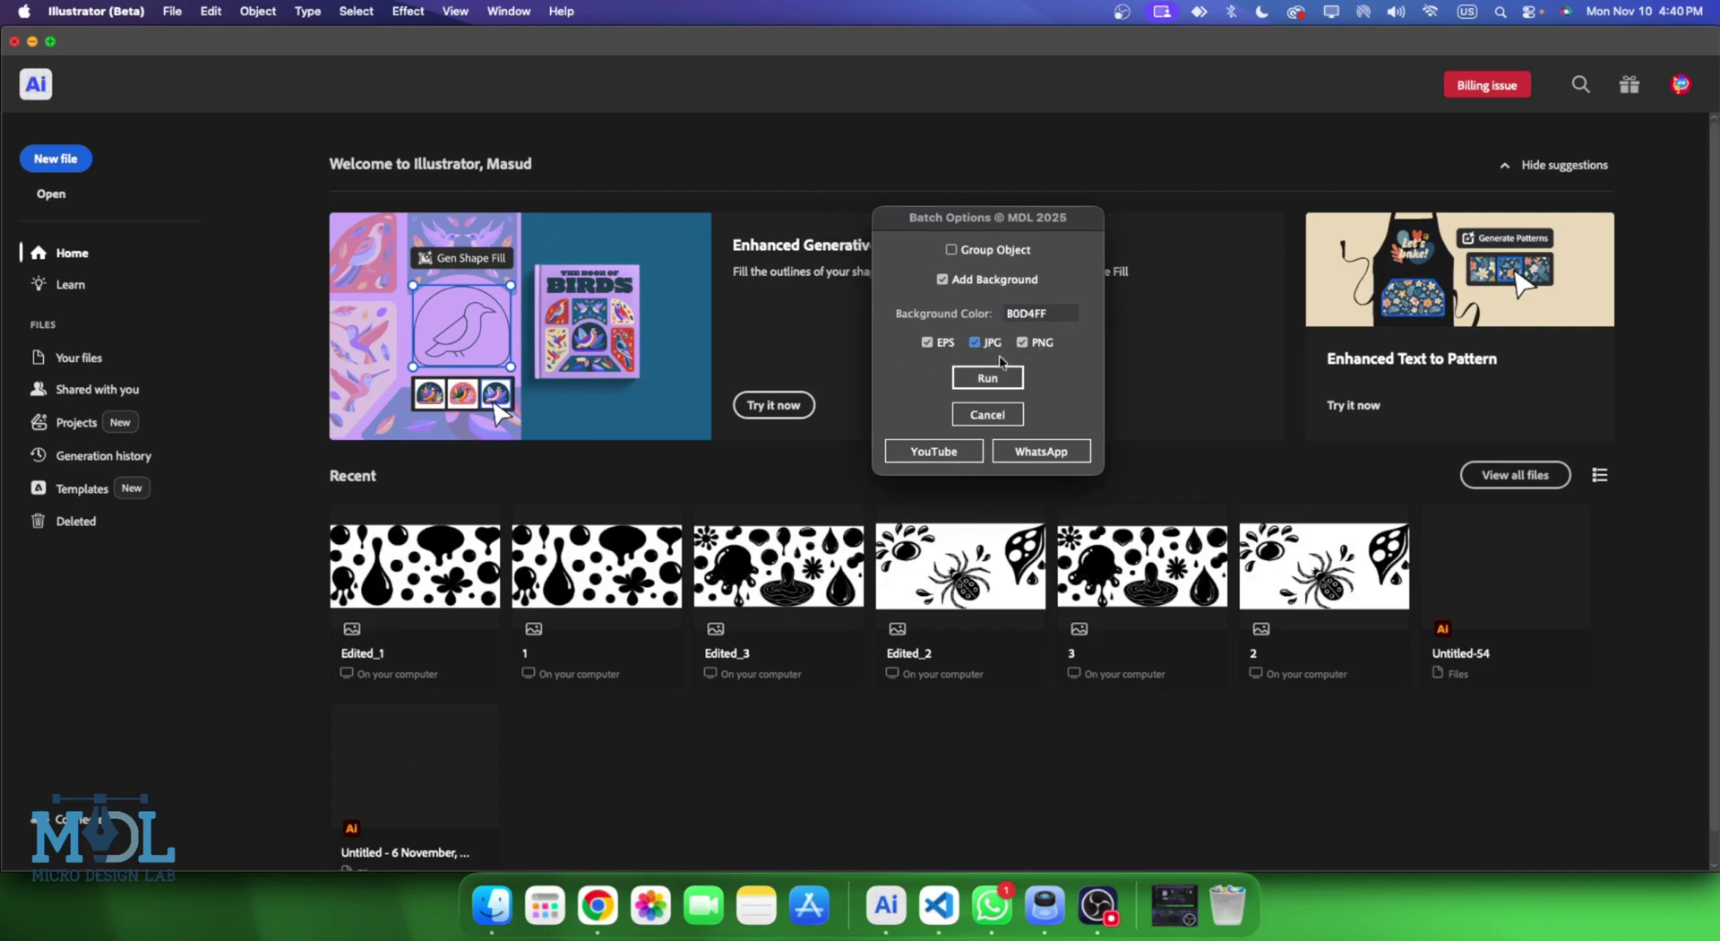
left_click(1013, 378)
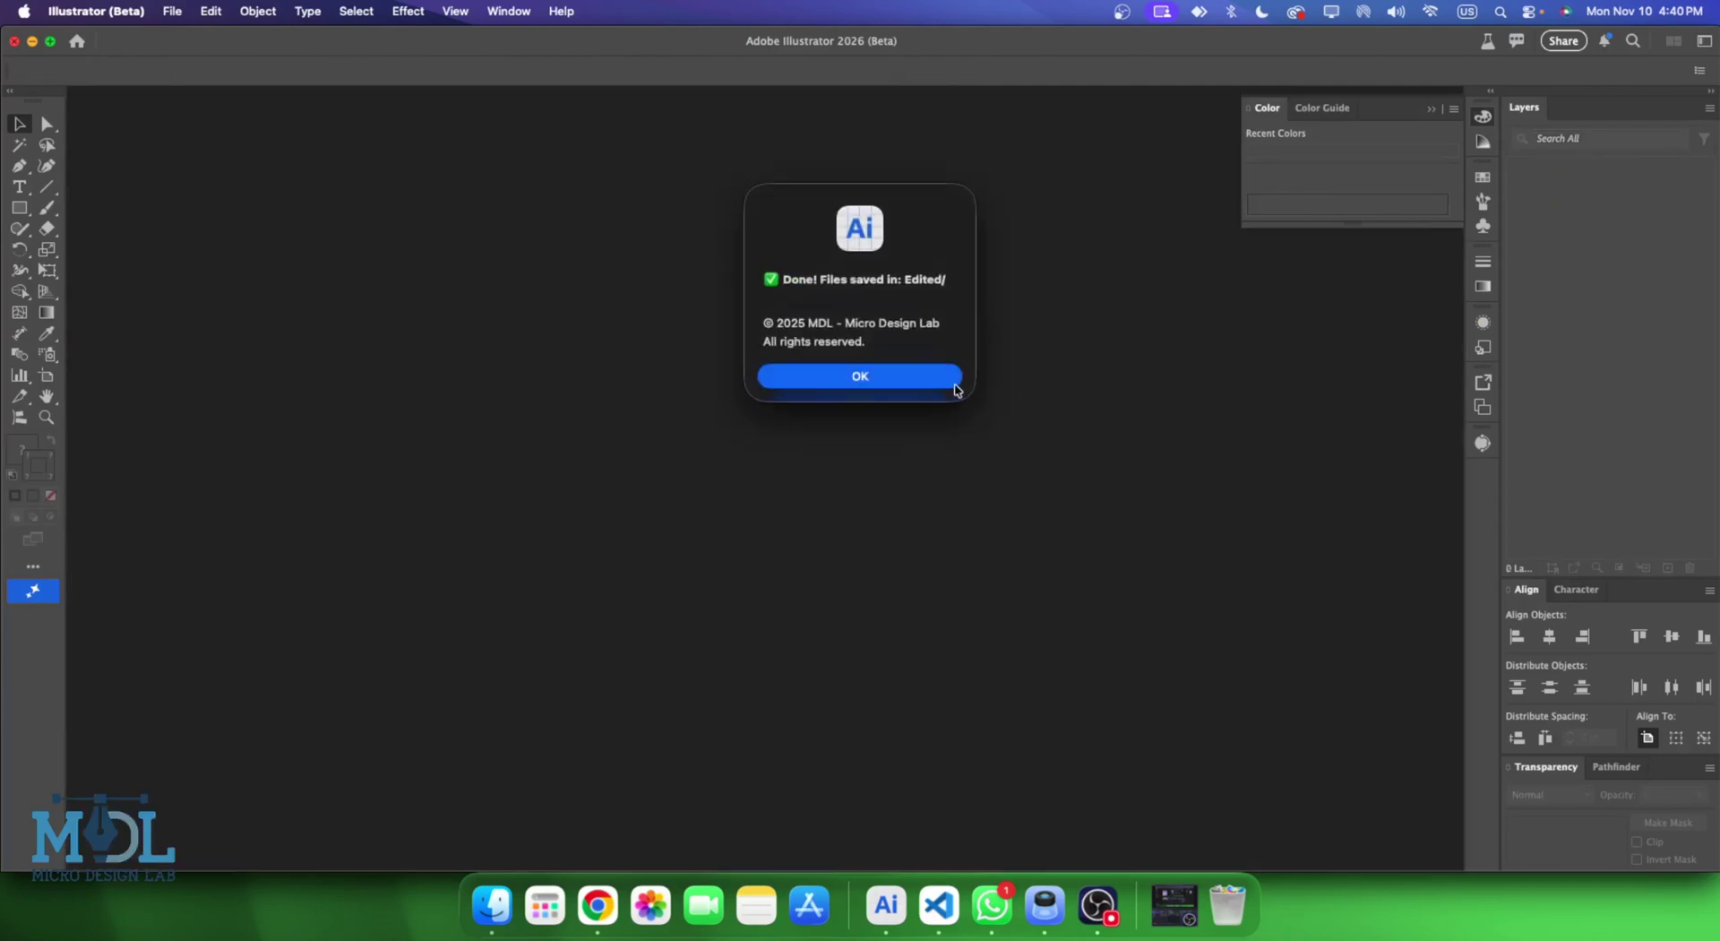
left_click(955, 385)
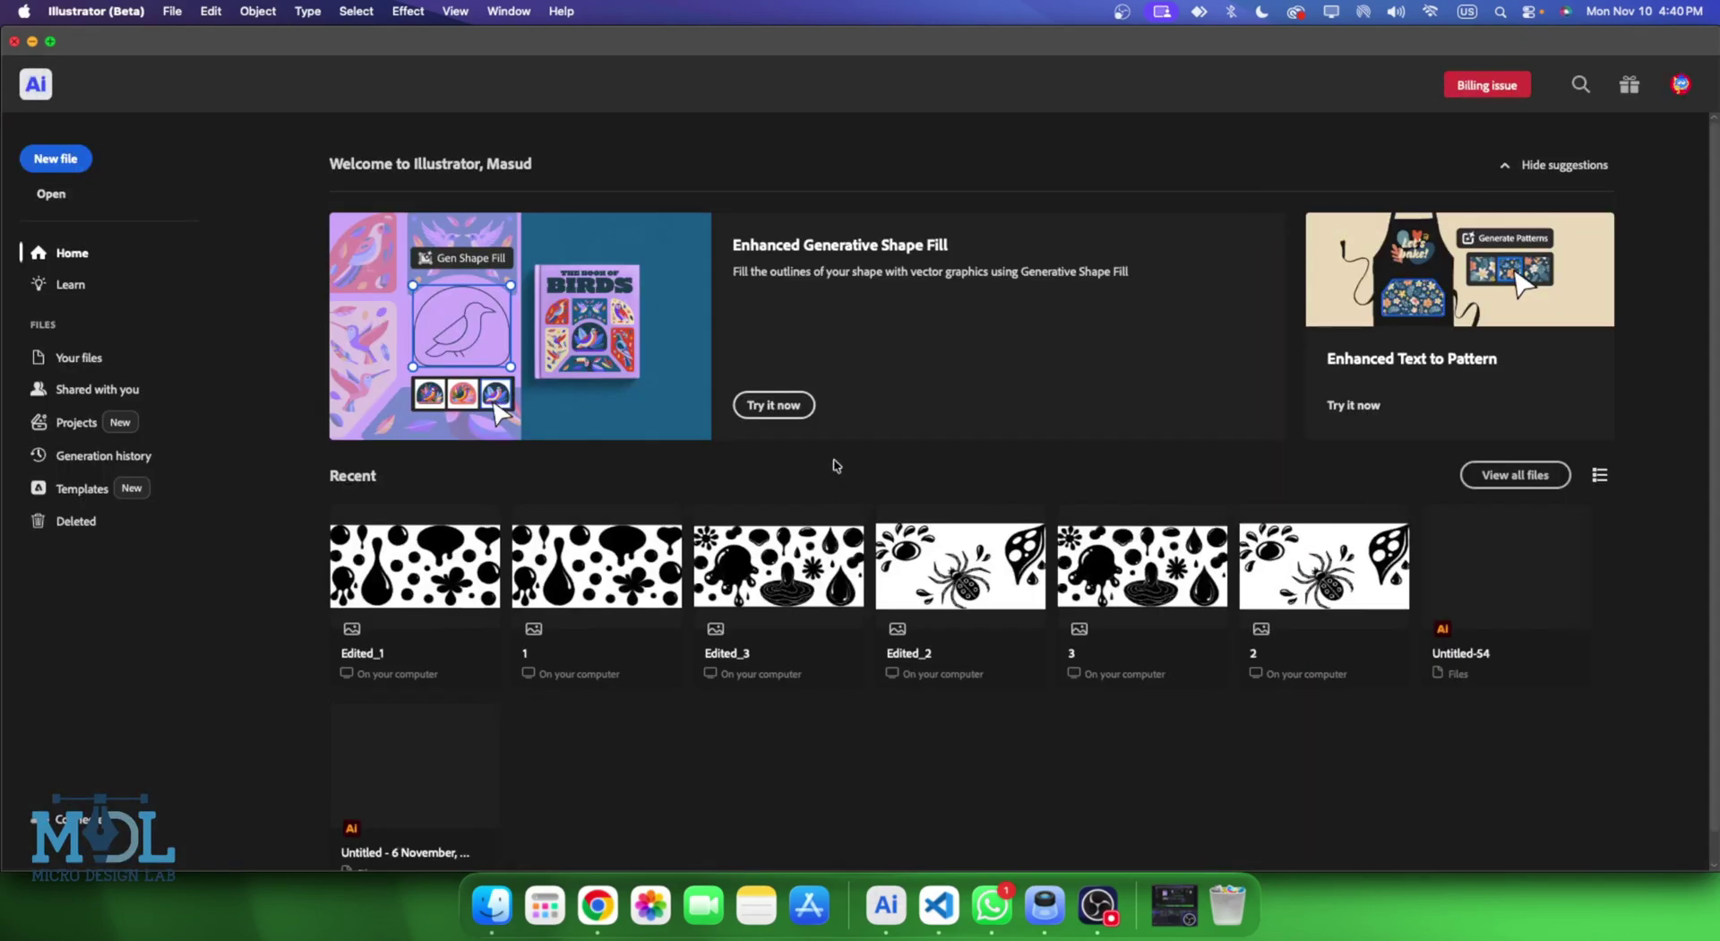
Open Eps > Edited to review Edited_1–6 as EPS, JPG and PNG, then navigate back.
left_click(492, 905)
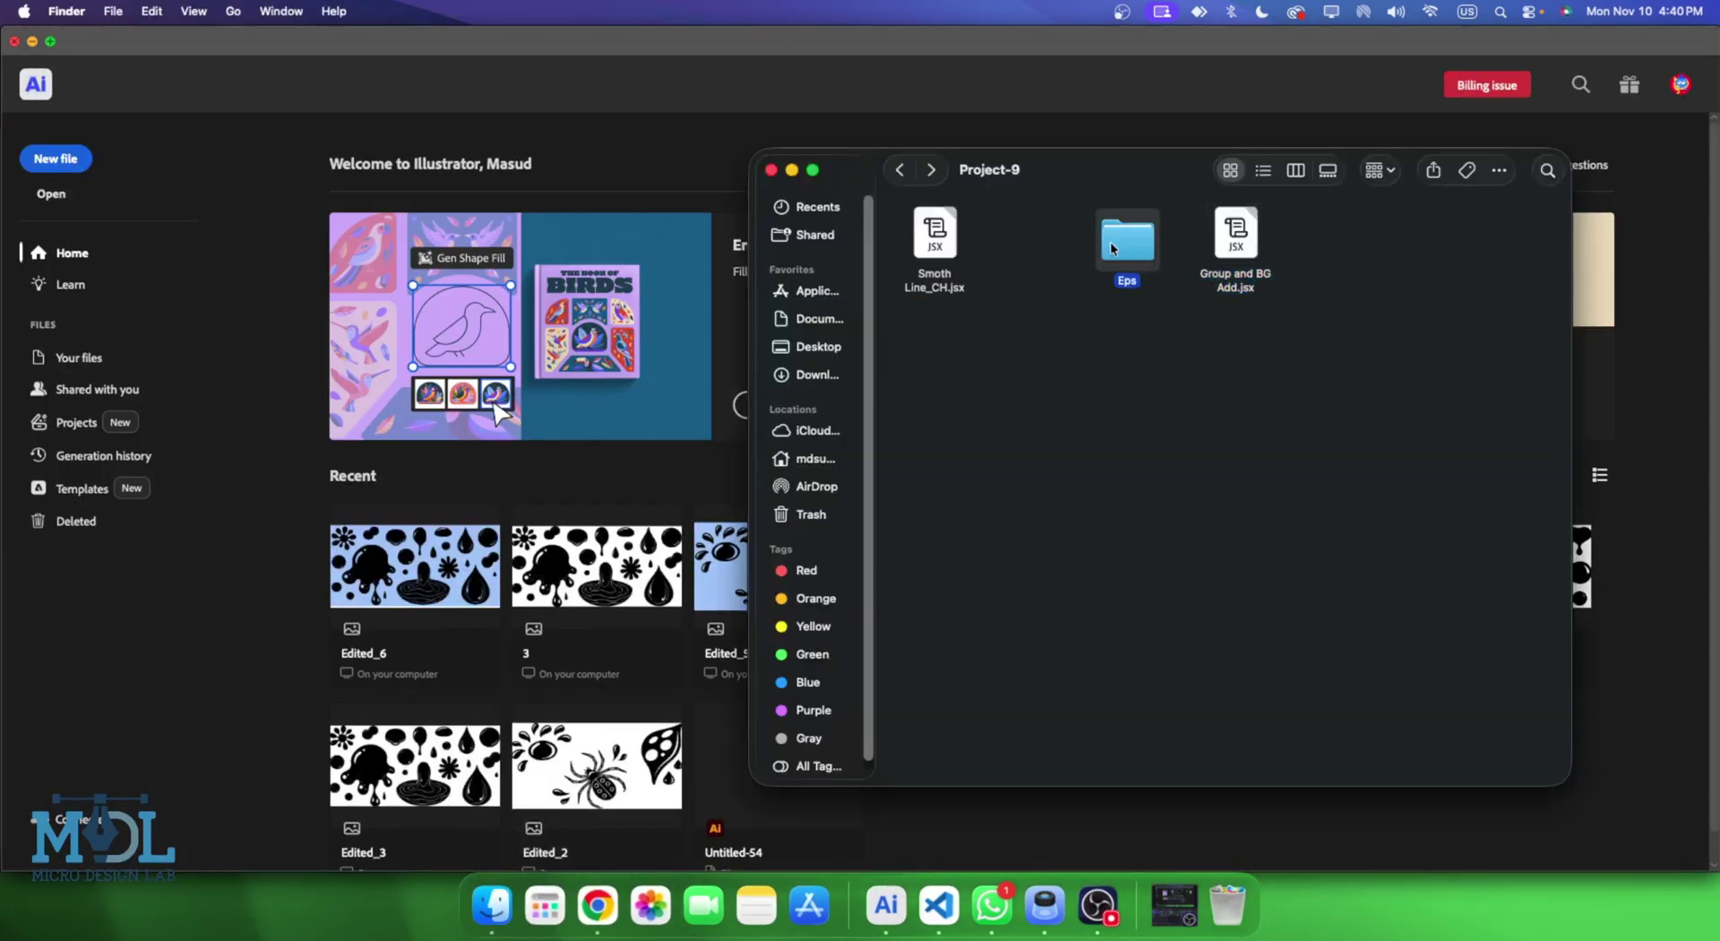
double_click(1111, 240)
left_click(1232, 236)
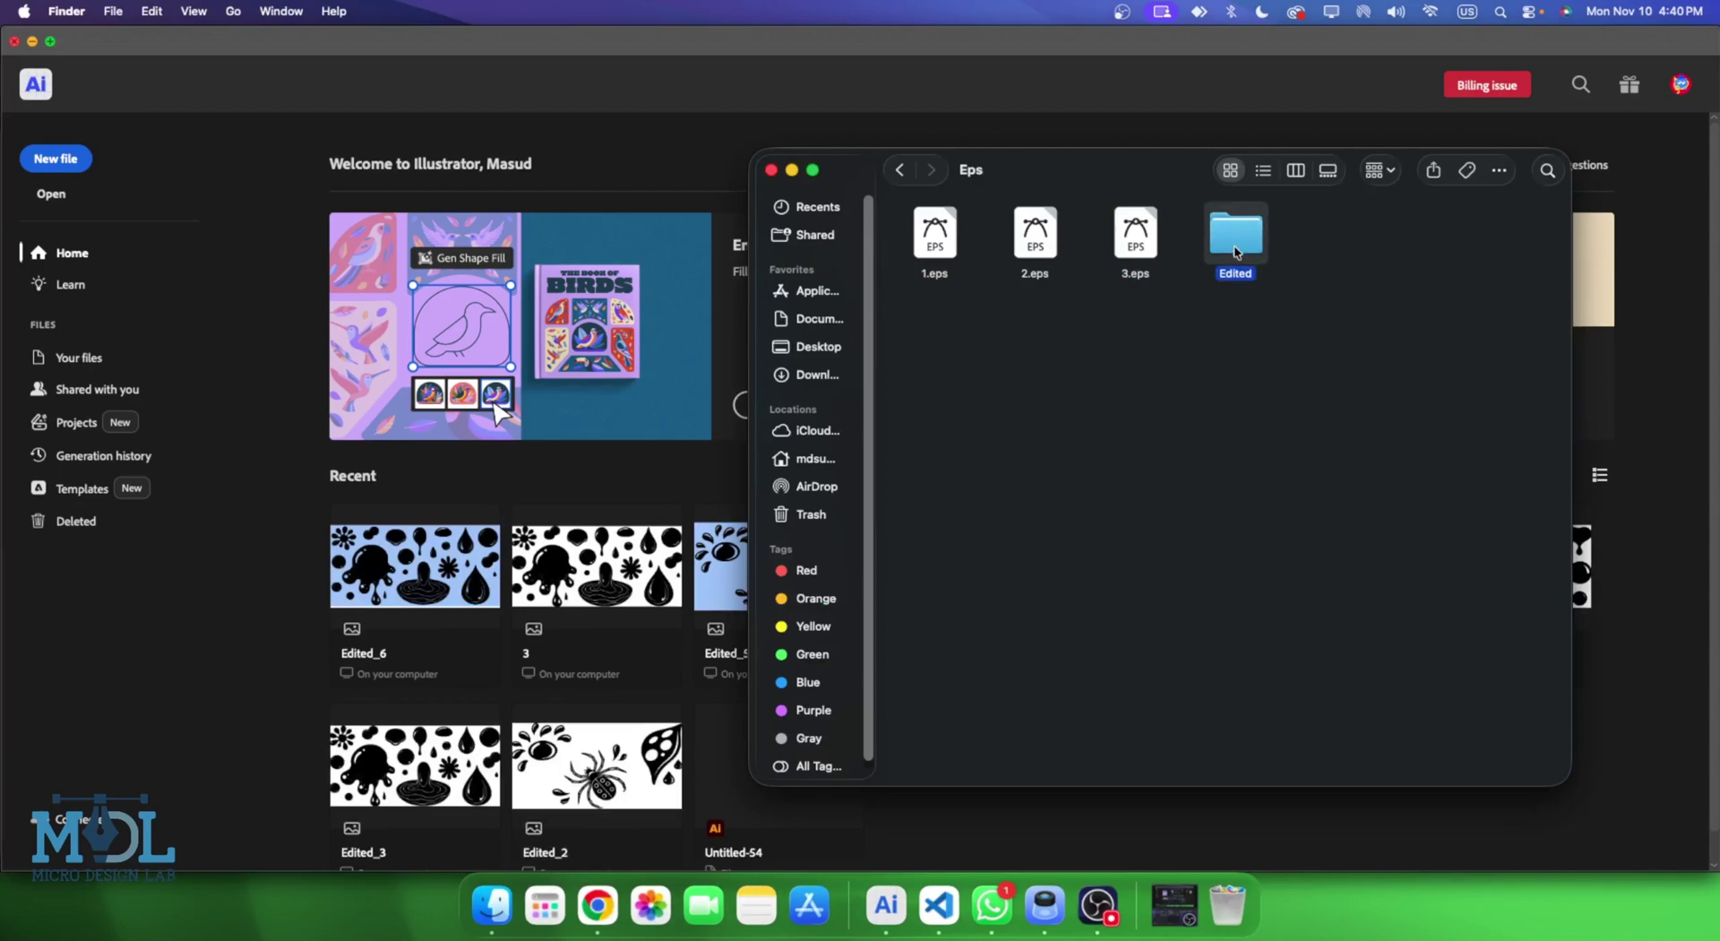
double_click(1236, 237)
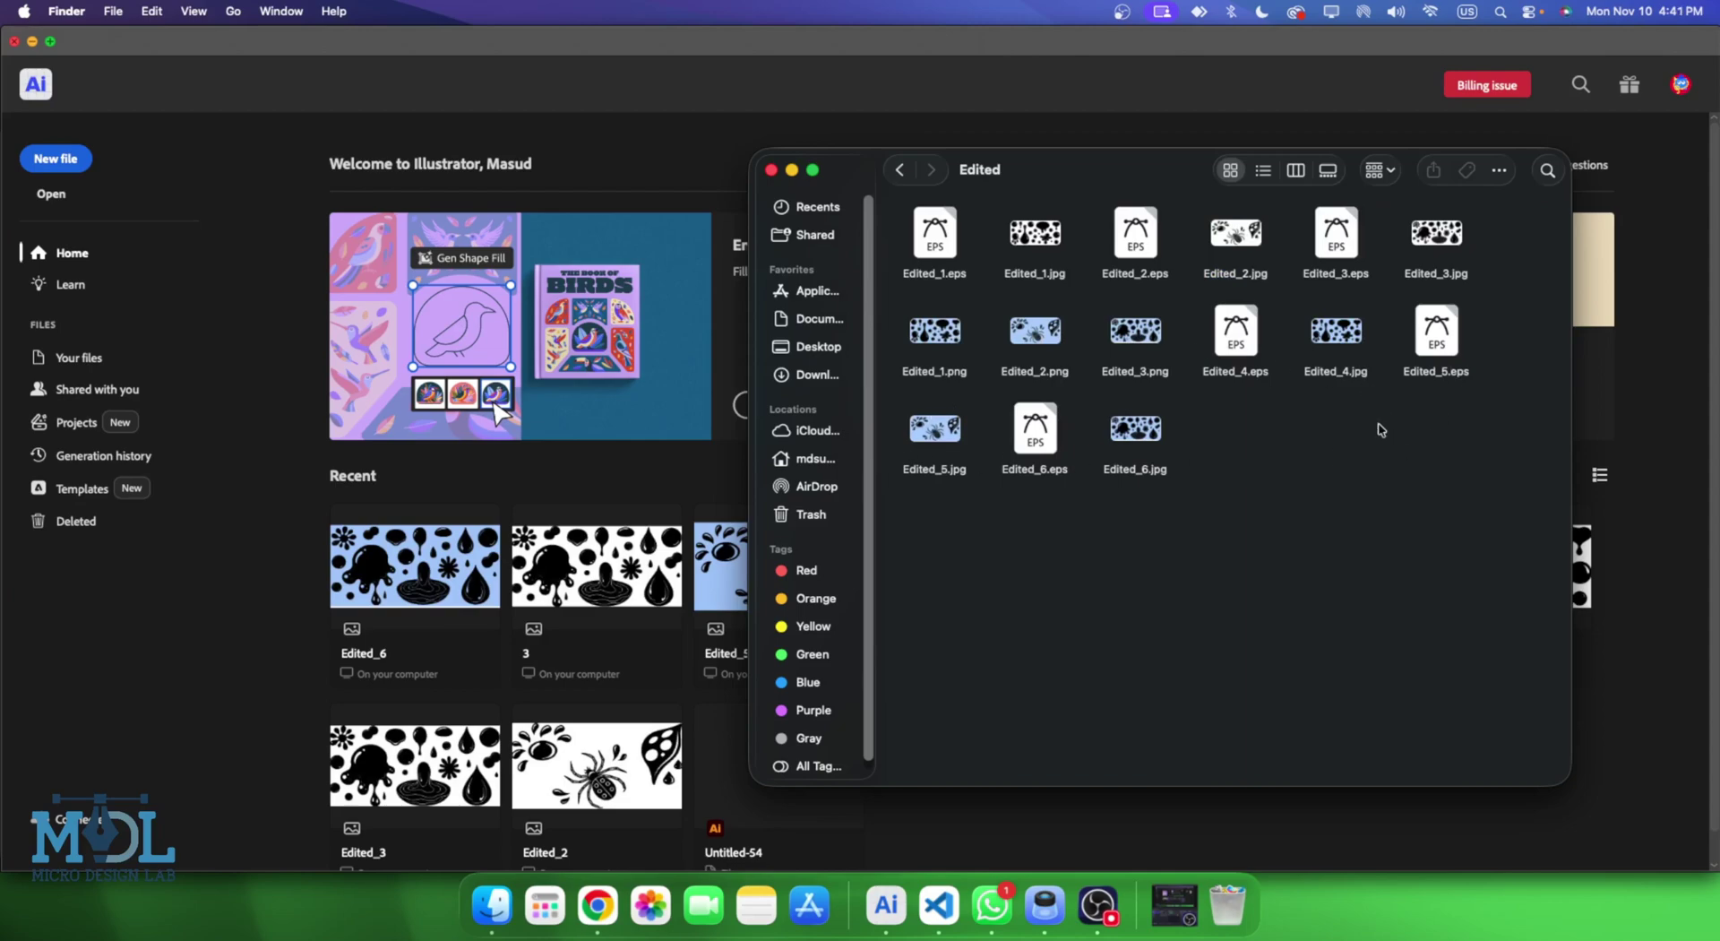
right_click(1224, 420)
left_click(1392, 133)
left_click_drag(1465, 506, 892, 300)
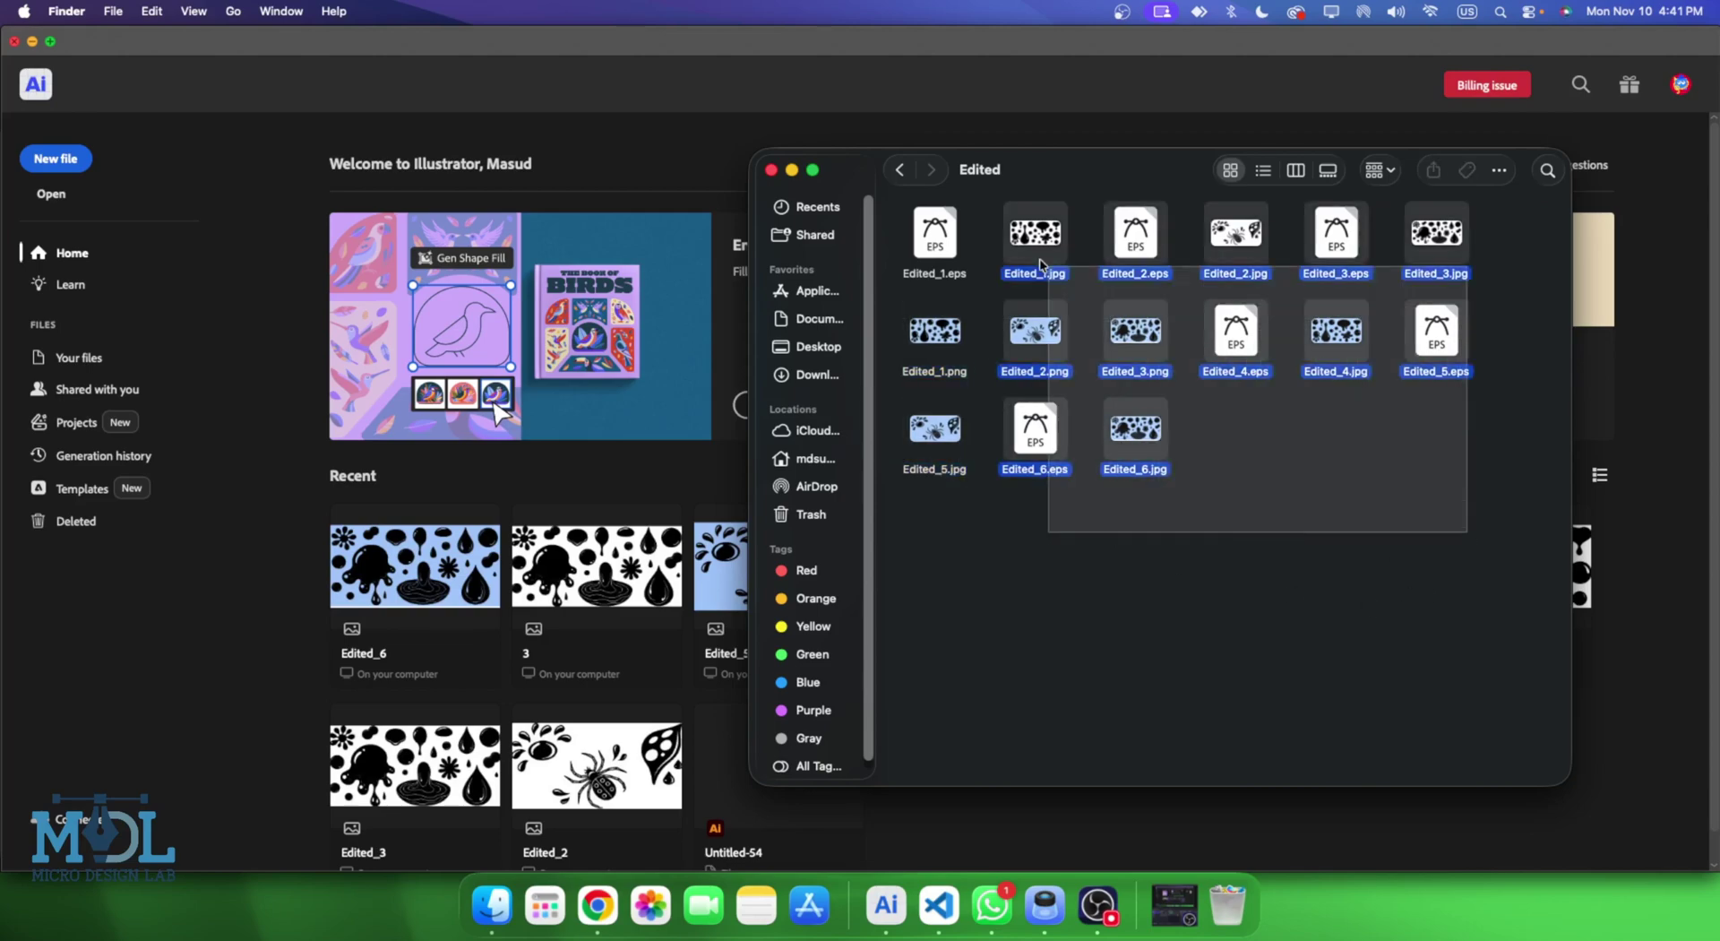
left_click(886, 905)
left_click(484, 890)
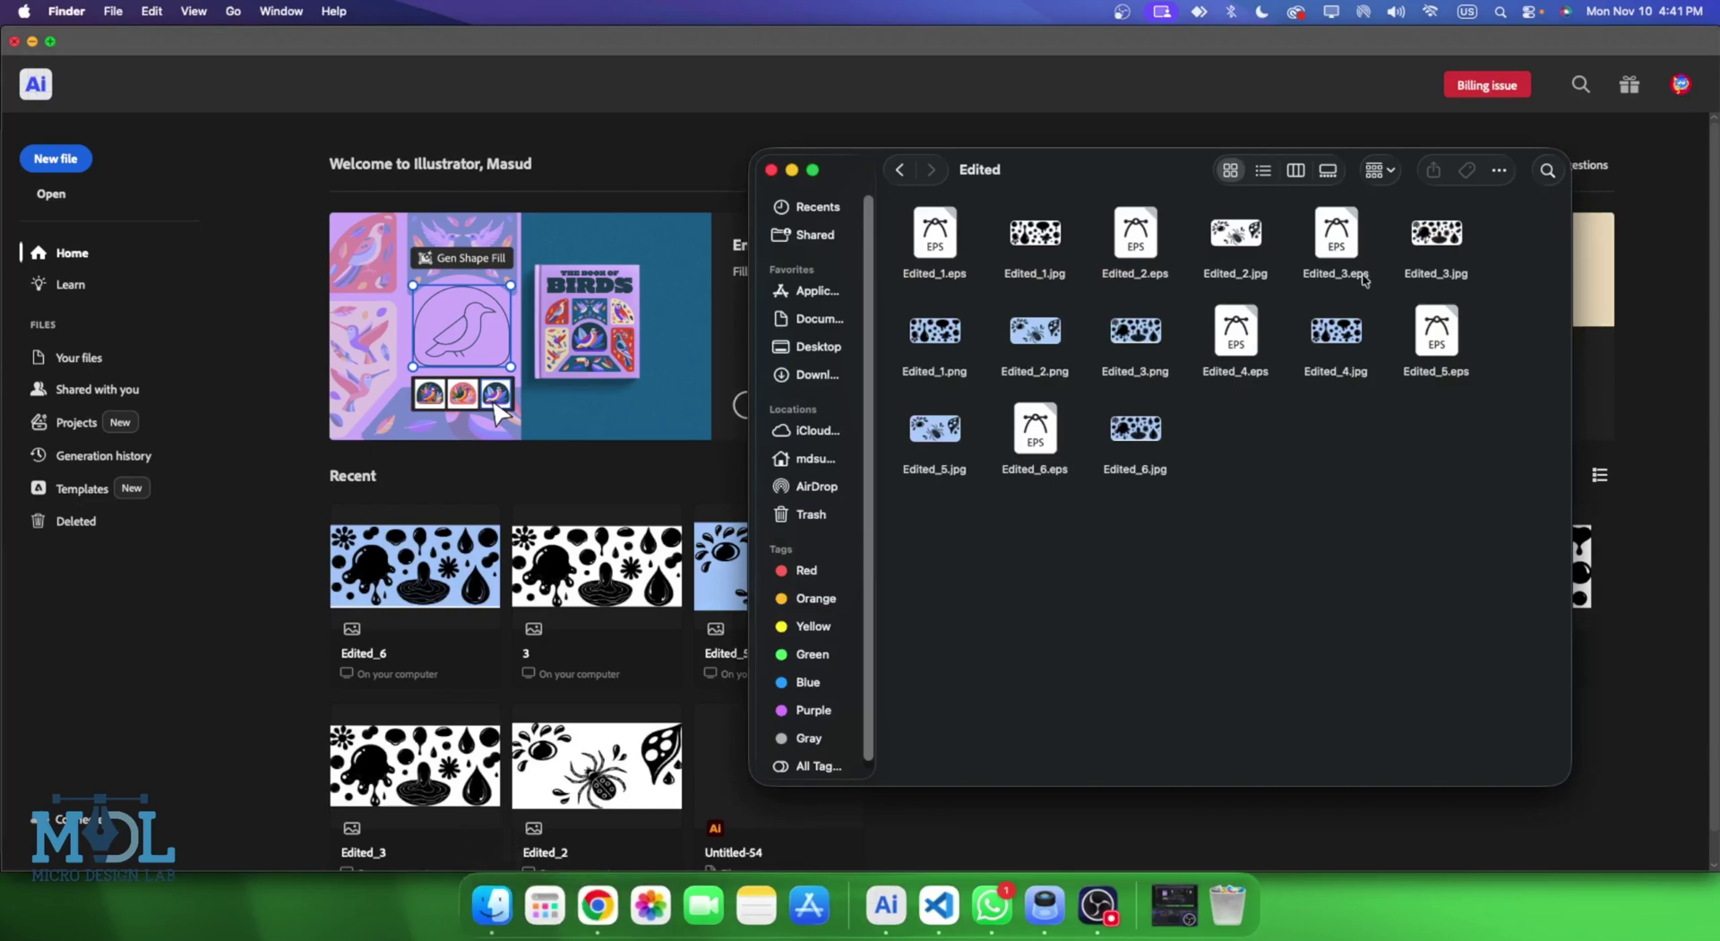
left_click(901, 172)
Run the Group and BG Add script on the Eps folder and tick Add Background.
left_click(902, 172)
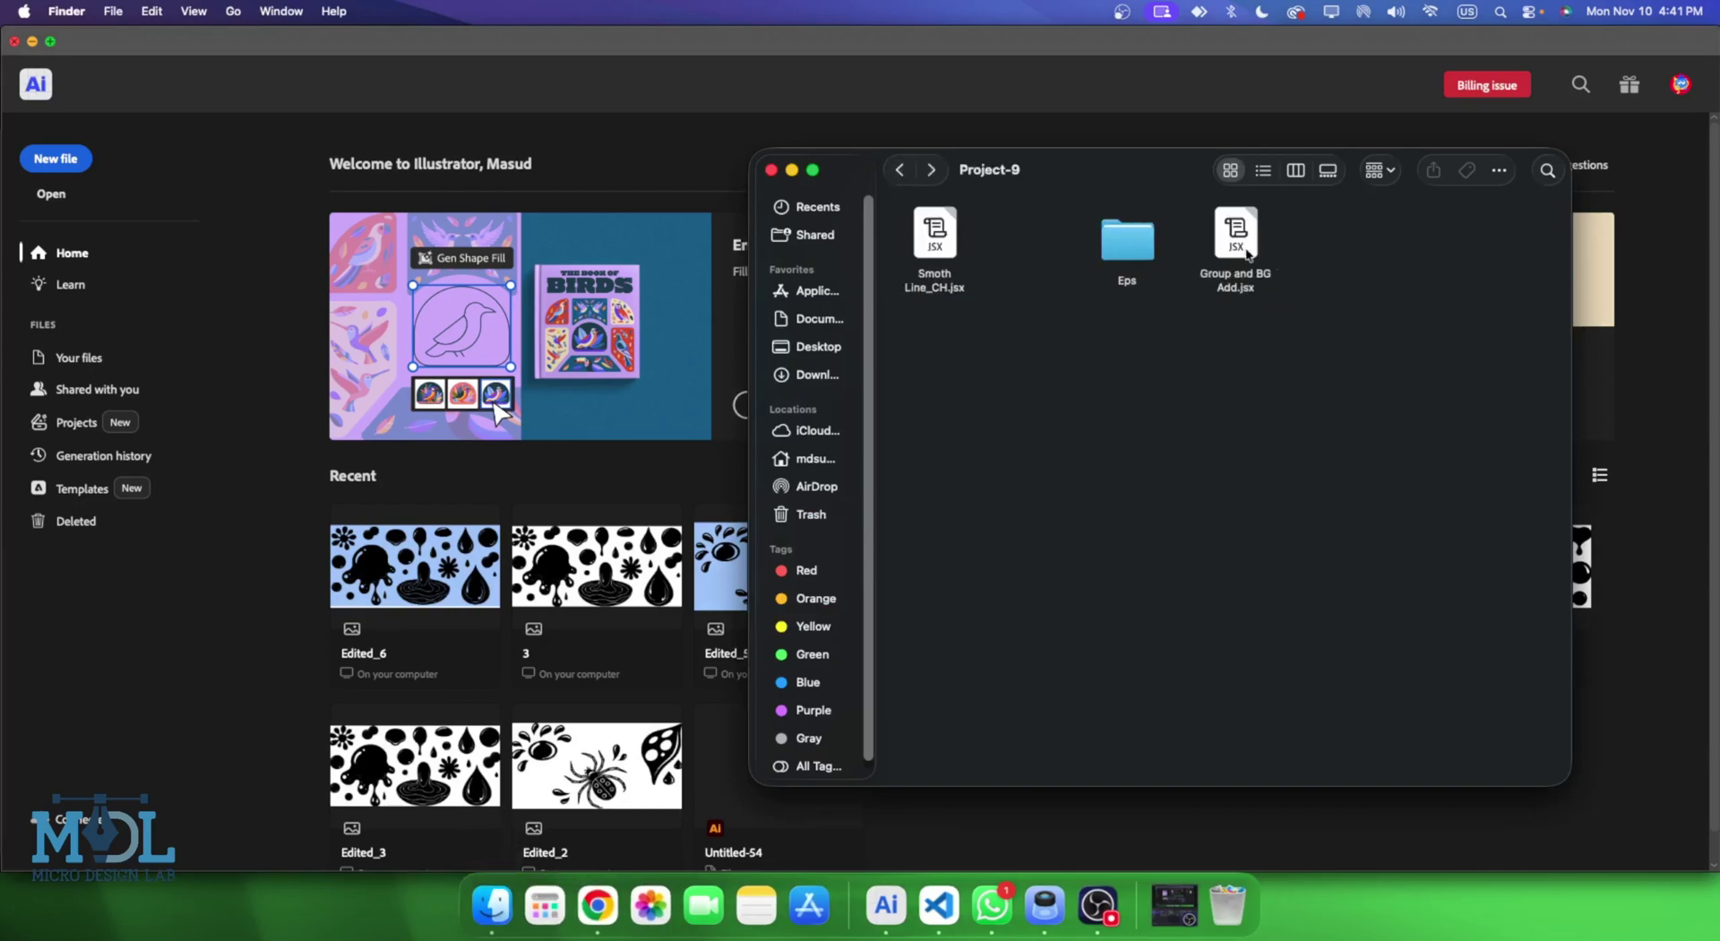
double_click(1235, 255)
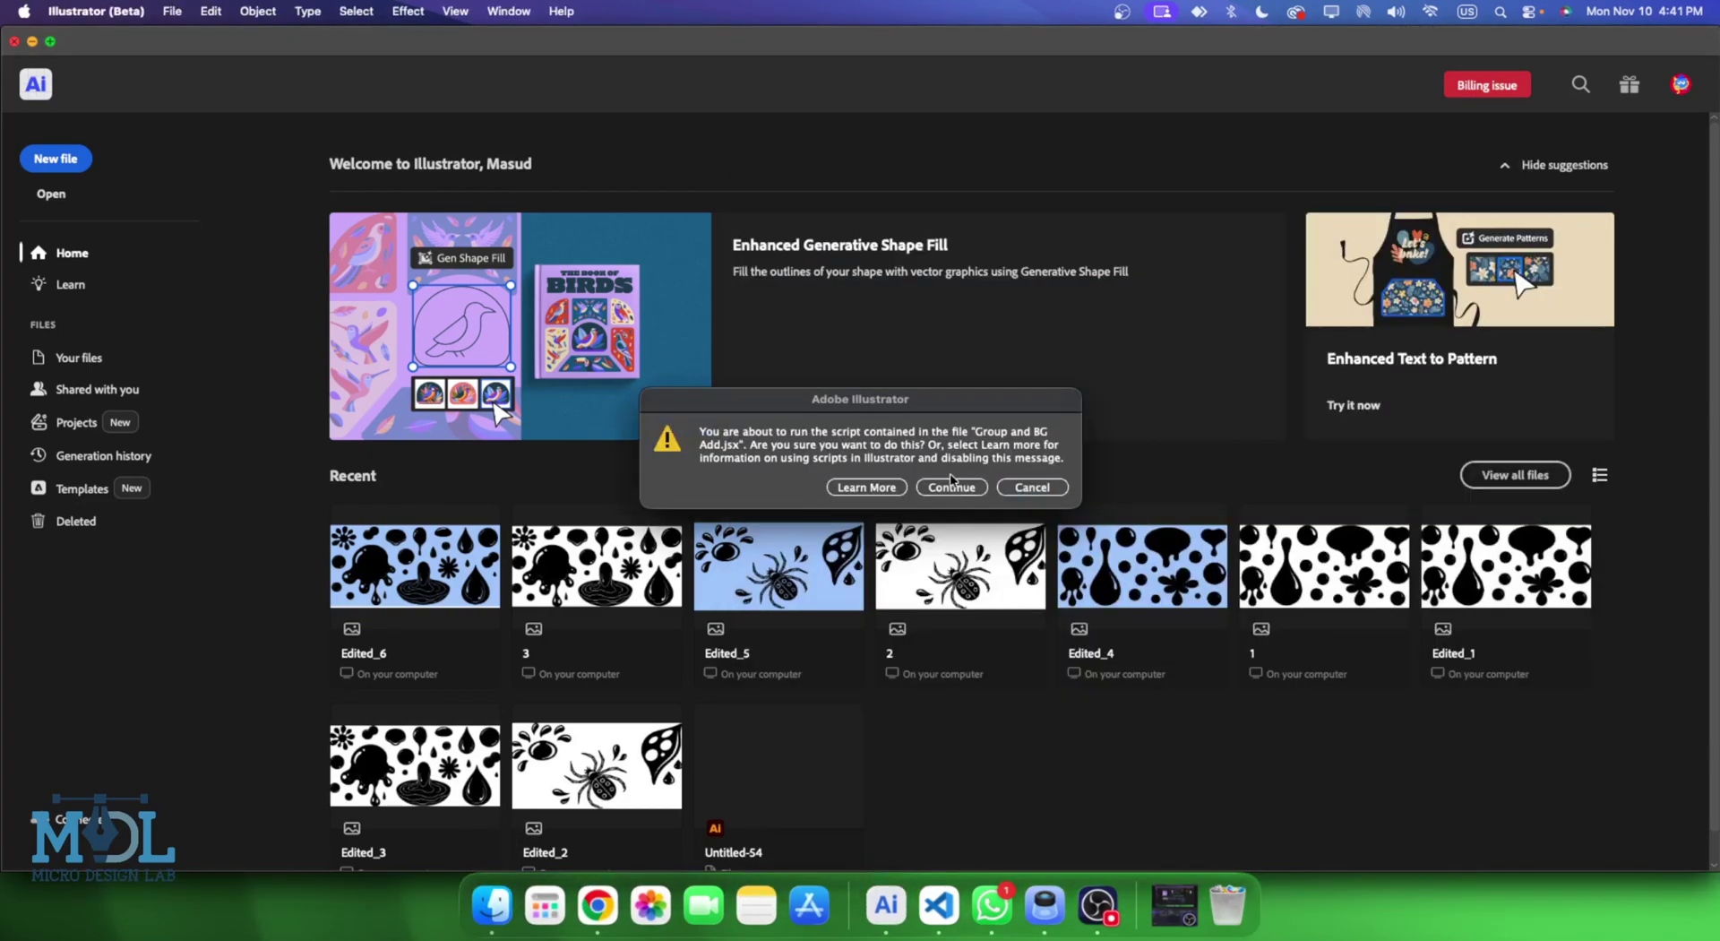
left_click(952, 485)
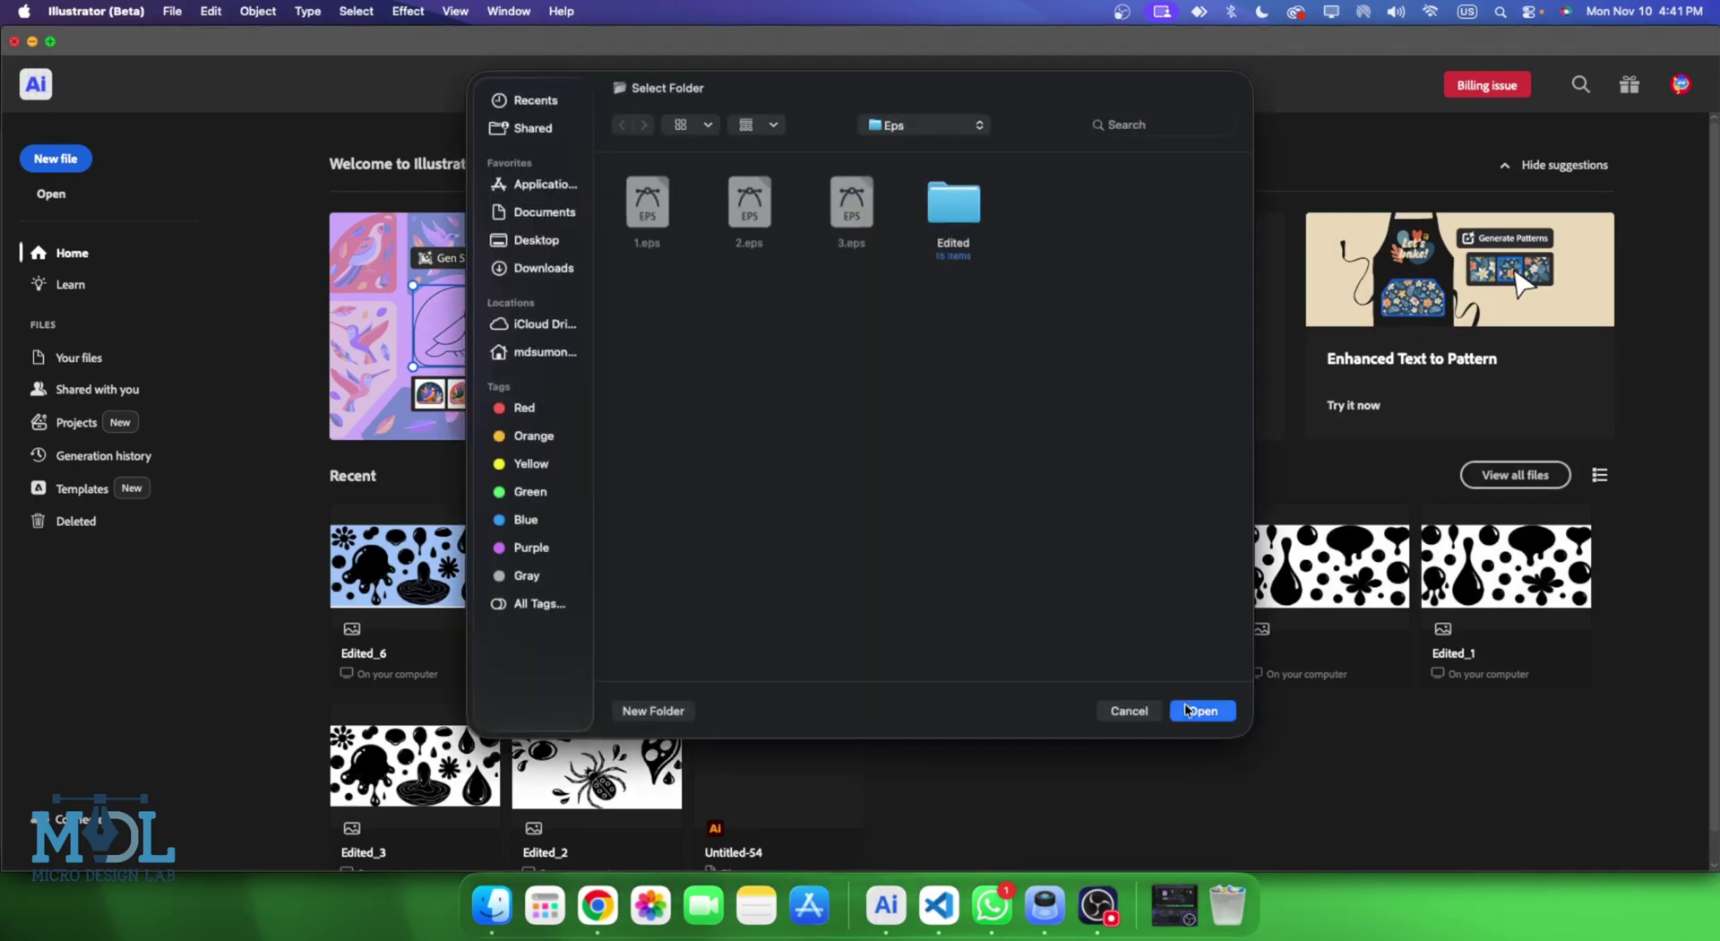
left_click(1188, 708)
left_click_drag(833, 352, 742, 296)
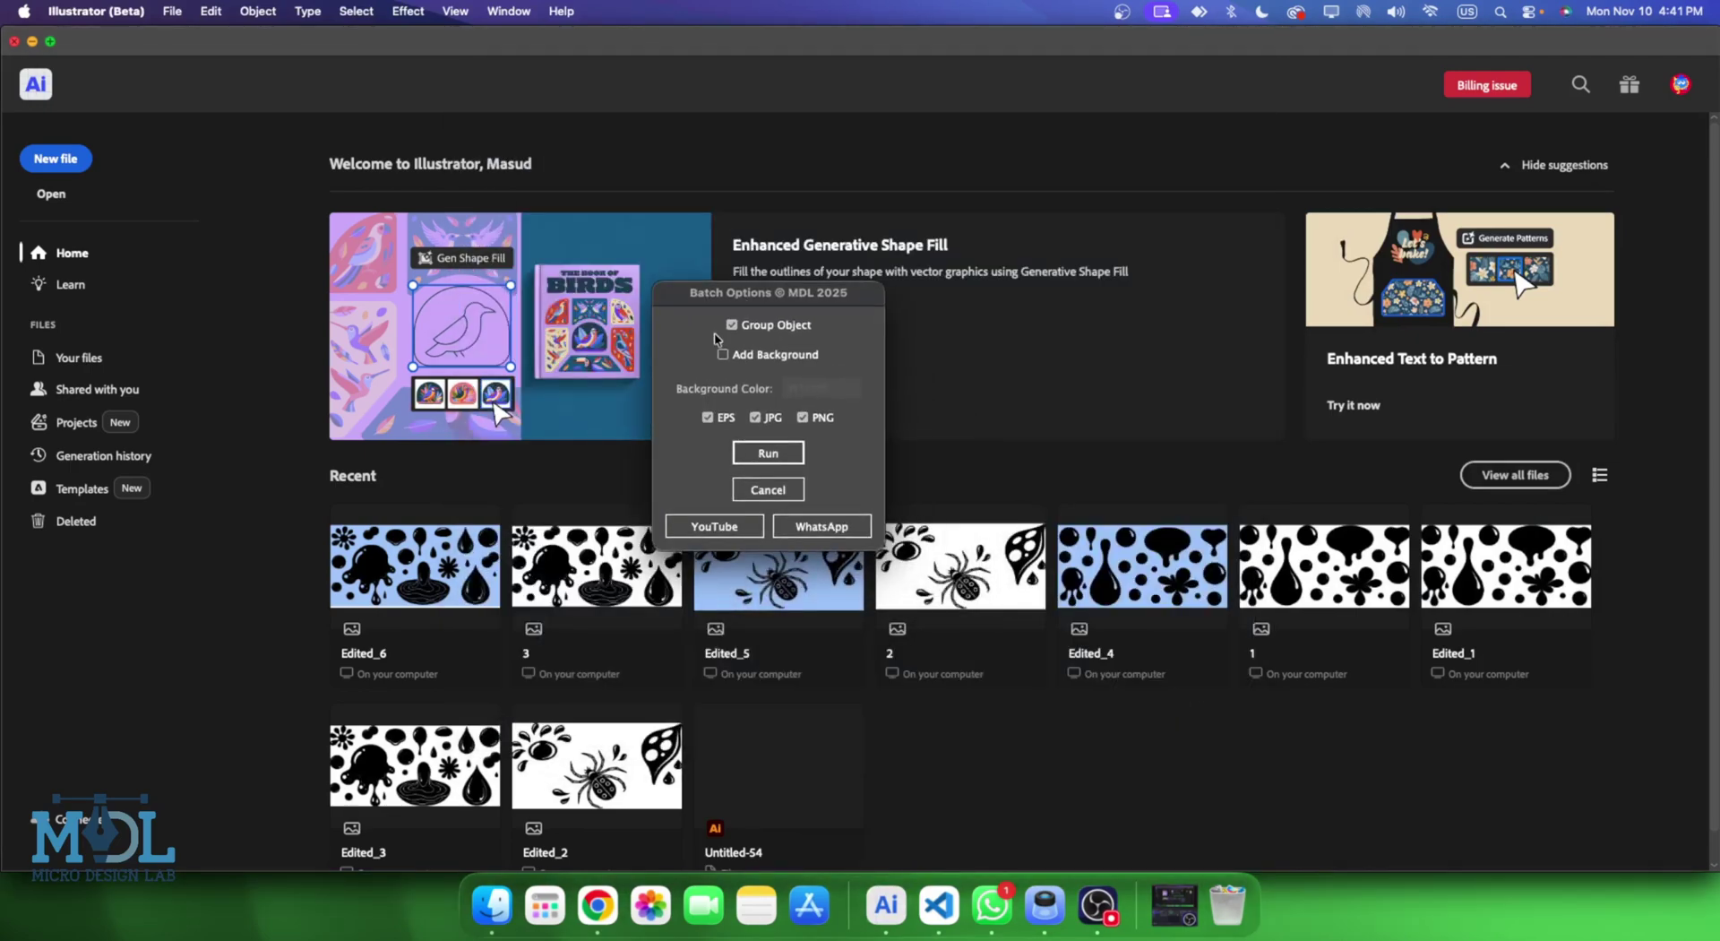
left_click(723, 356)
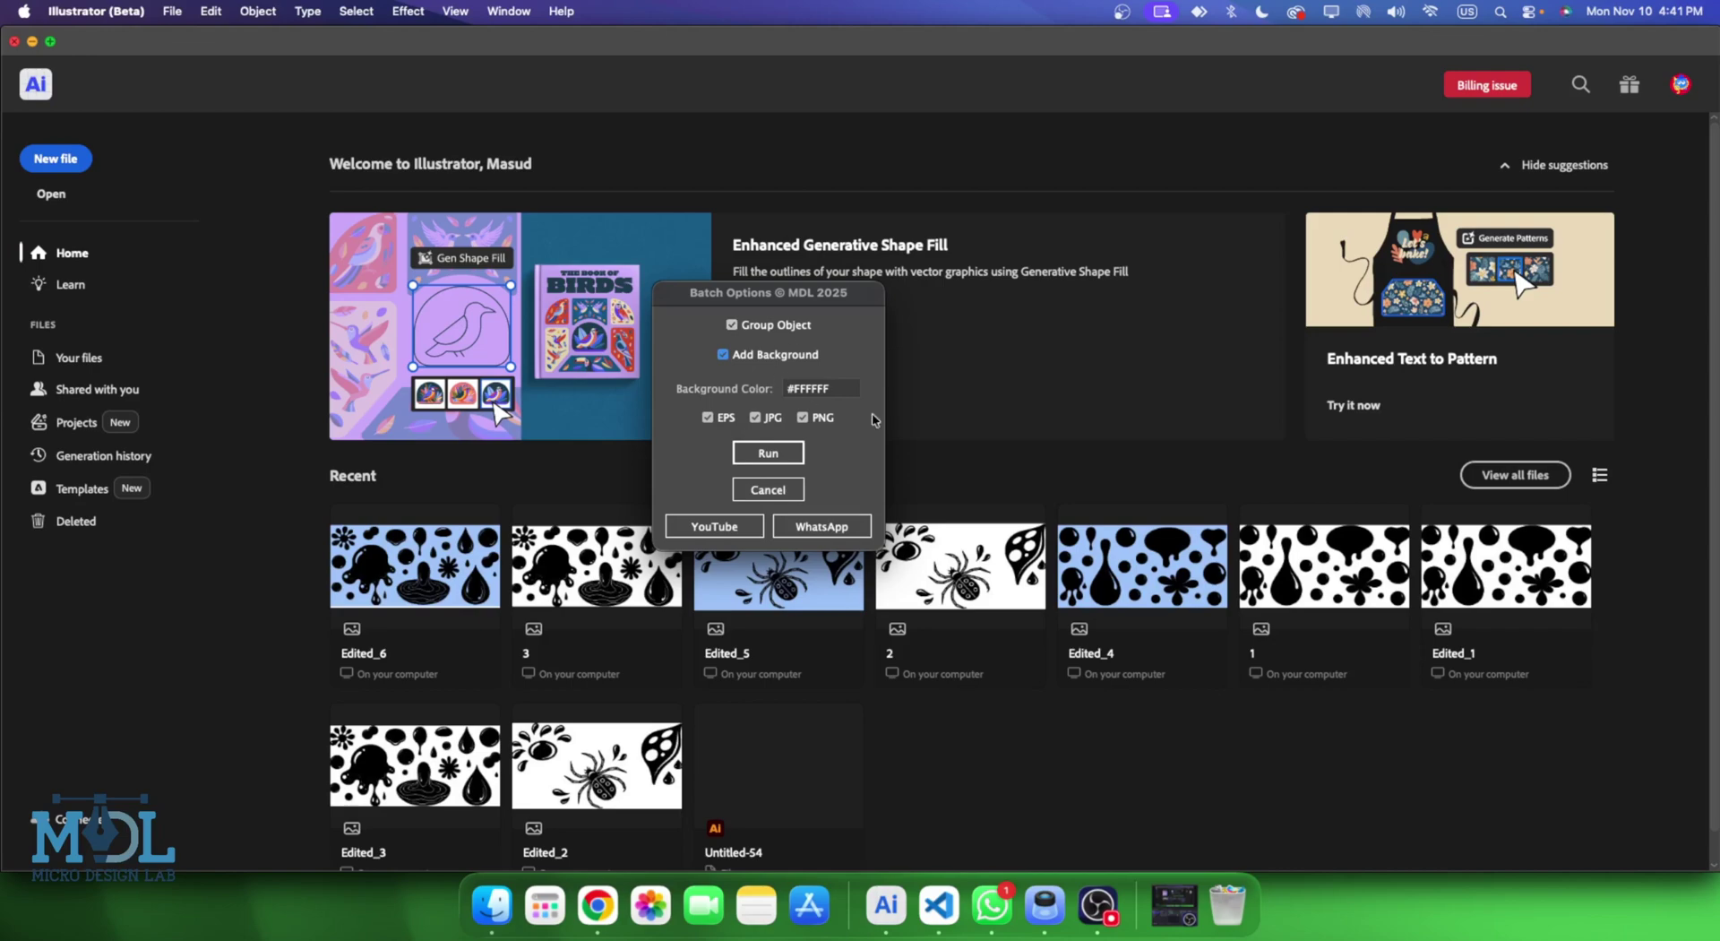
Copy the FFD1D1 hex code from the colour picker website.
left_click(598, 905)
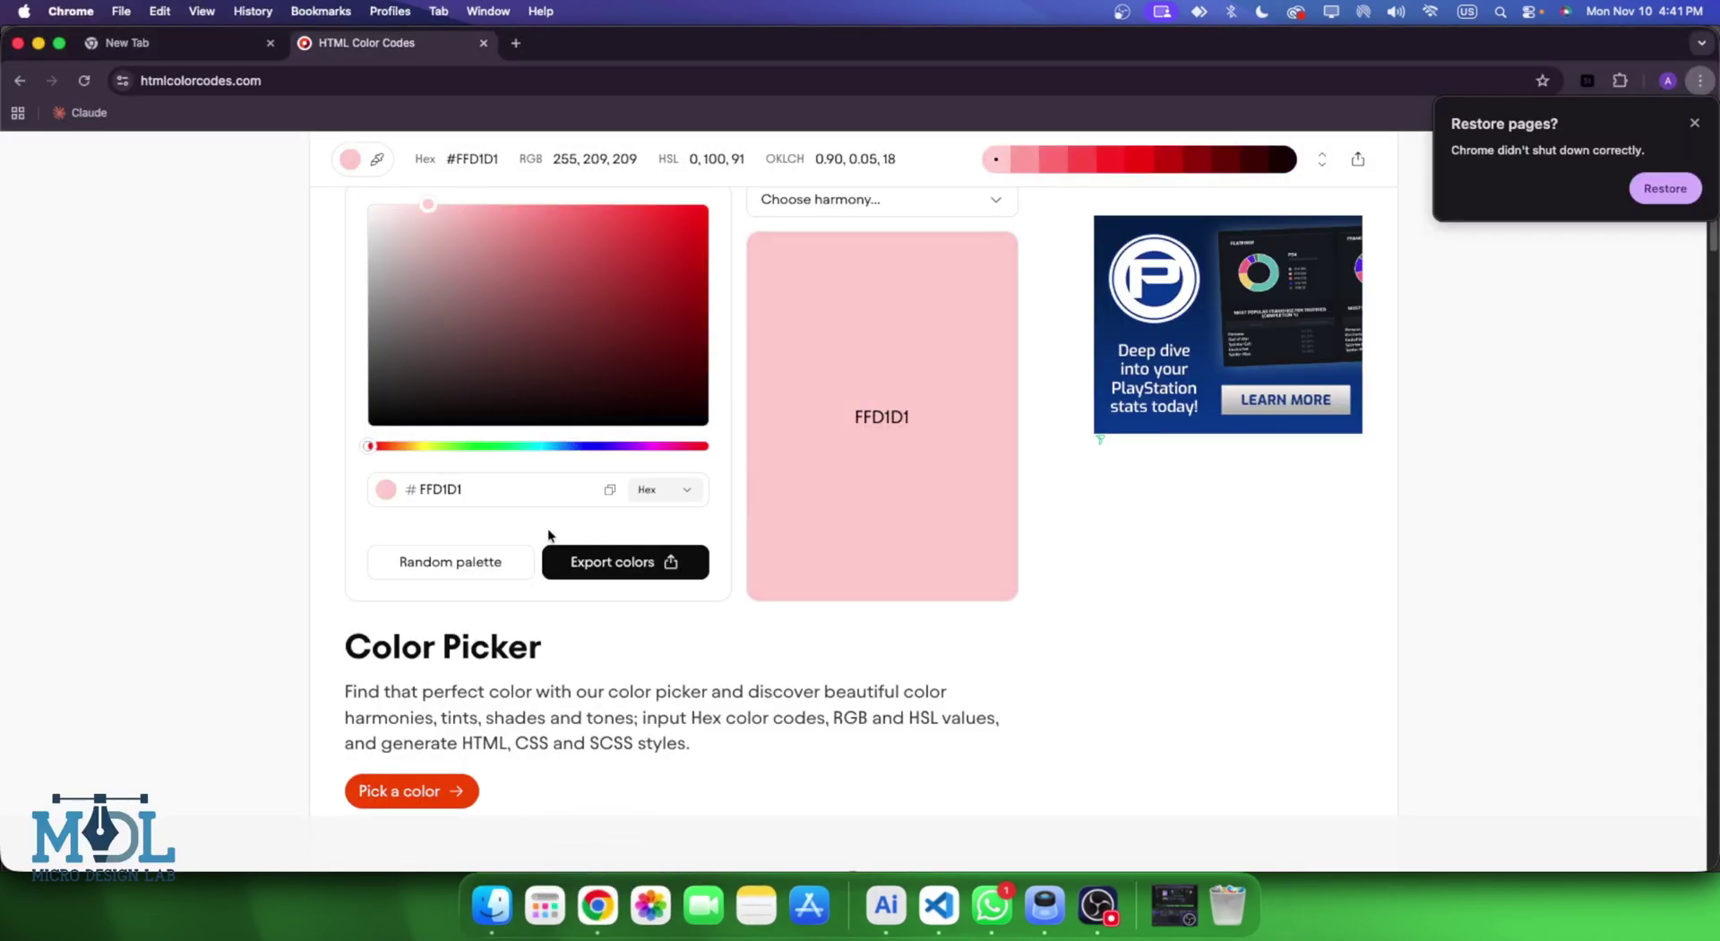
left_click(609, 491)
left_click(887, 890)
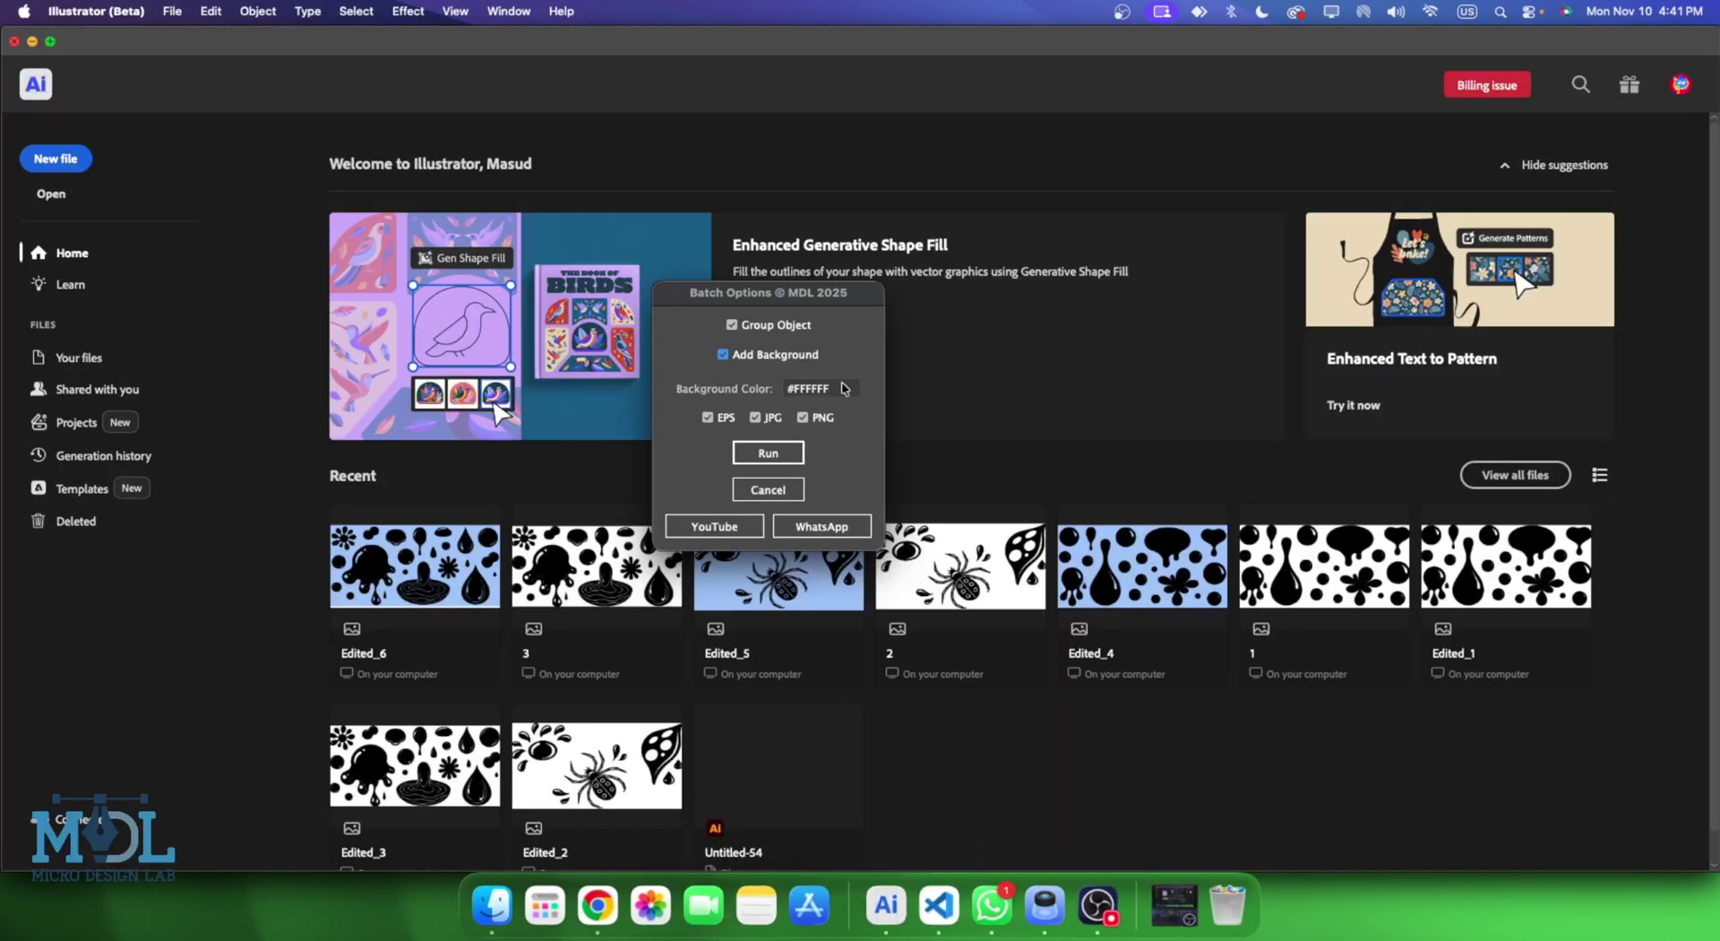
Paste FFD1D1 as the background colour, untick PNG, run the batch and view the Edited folder.
left_click(843, 388)
type("FFD1D1")
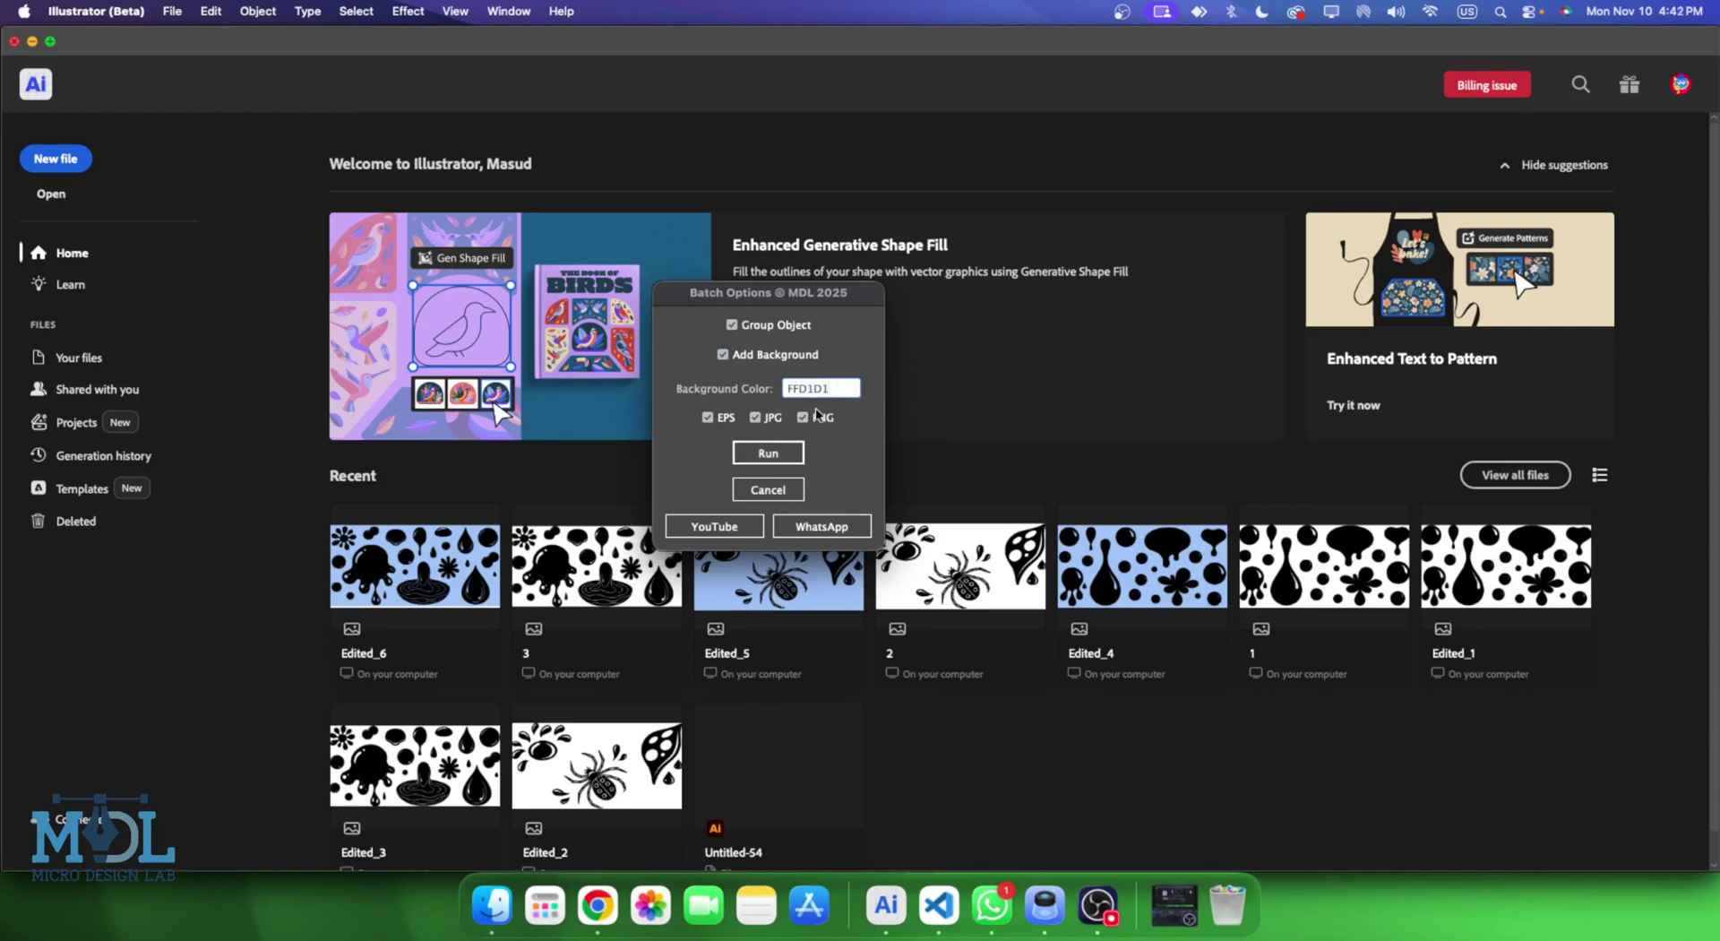
left_click(803, 418)
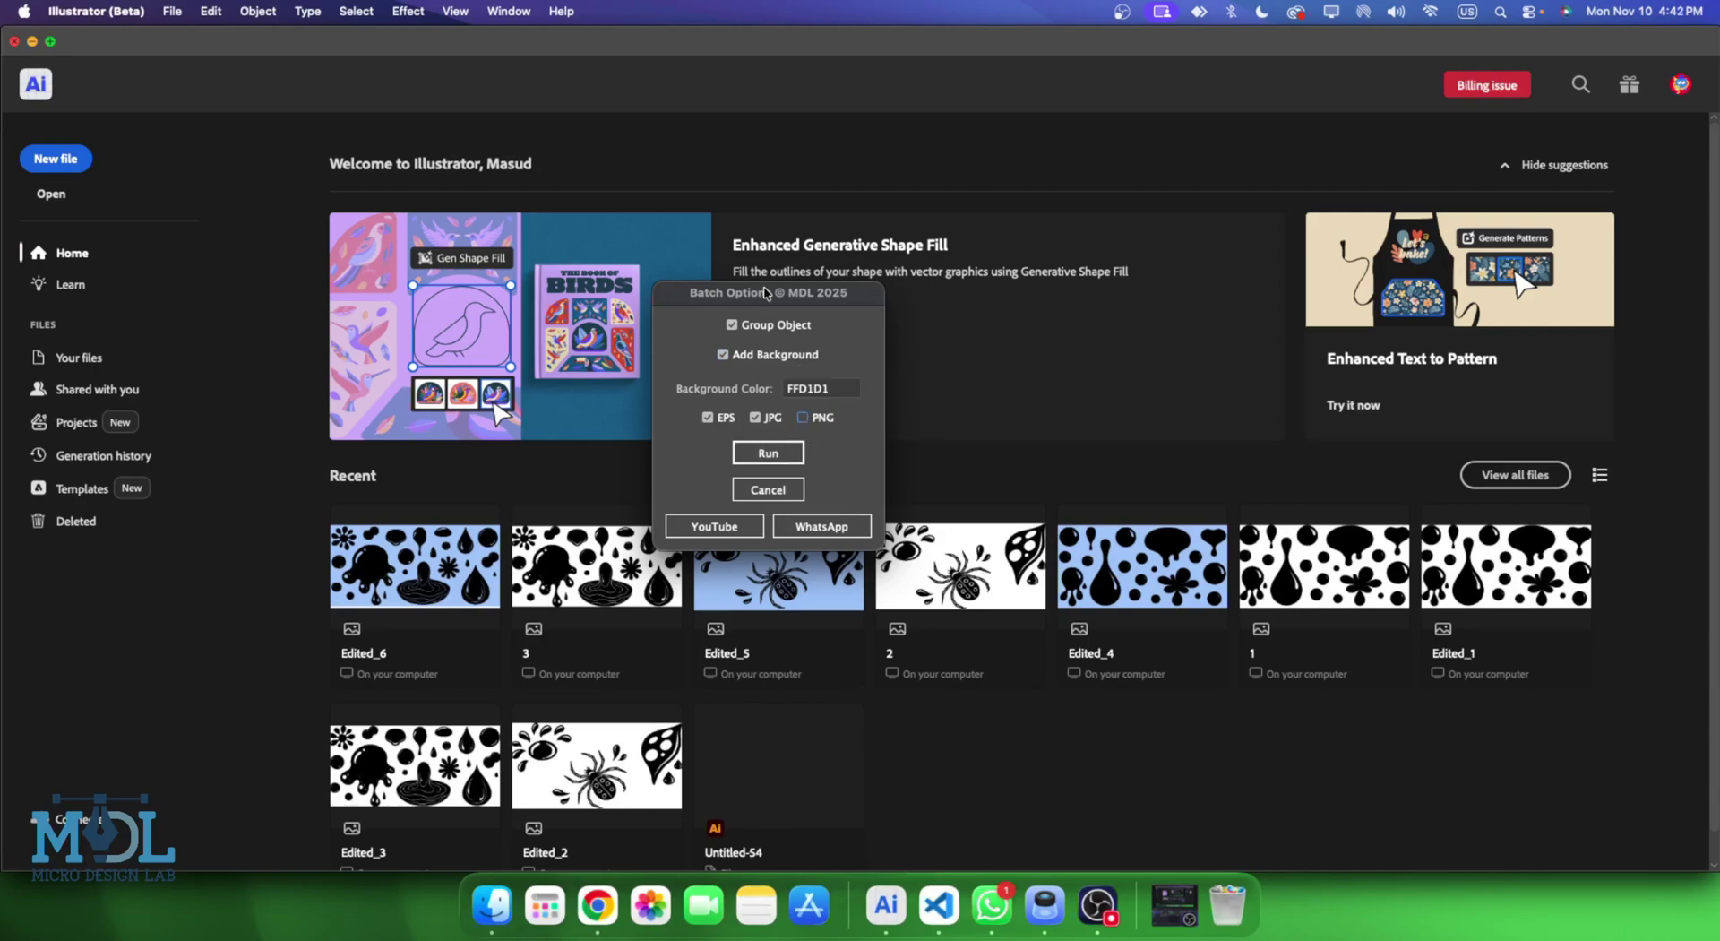
mouse_move(766, 293)
left_mouse_down()
mouse_move(472, 297)
mouse_move(586, 296)
left_mouse_up()
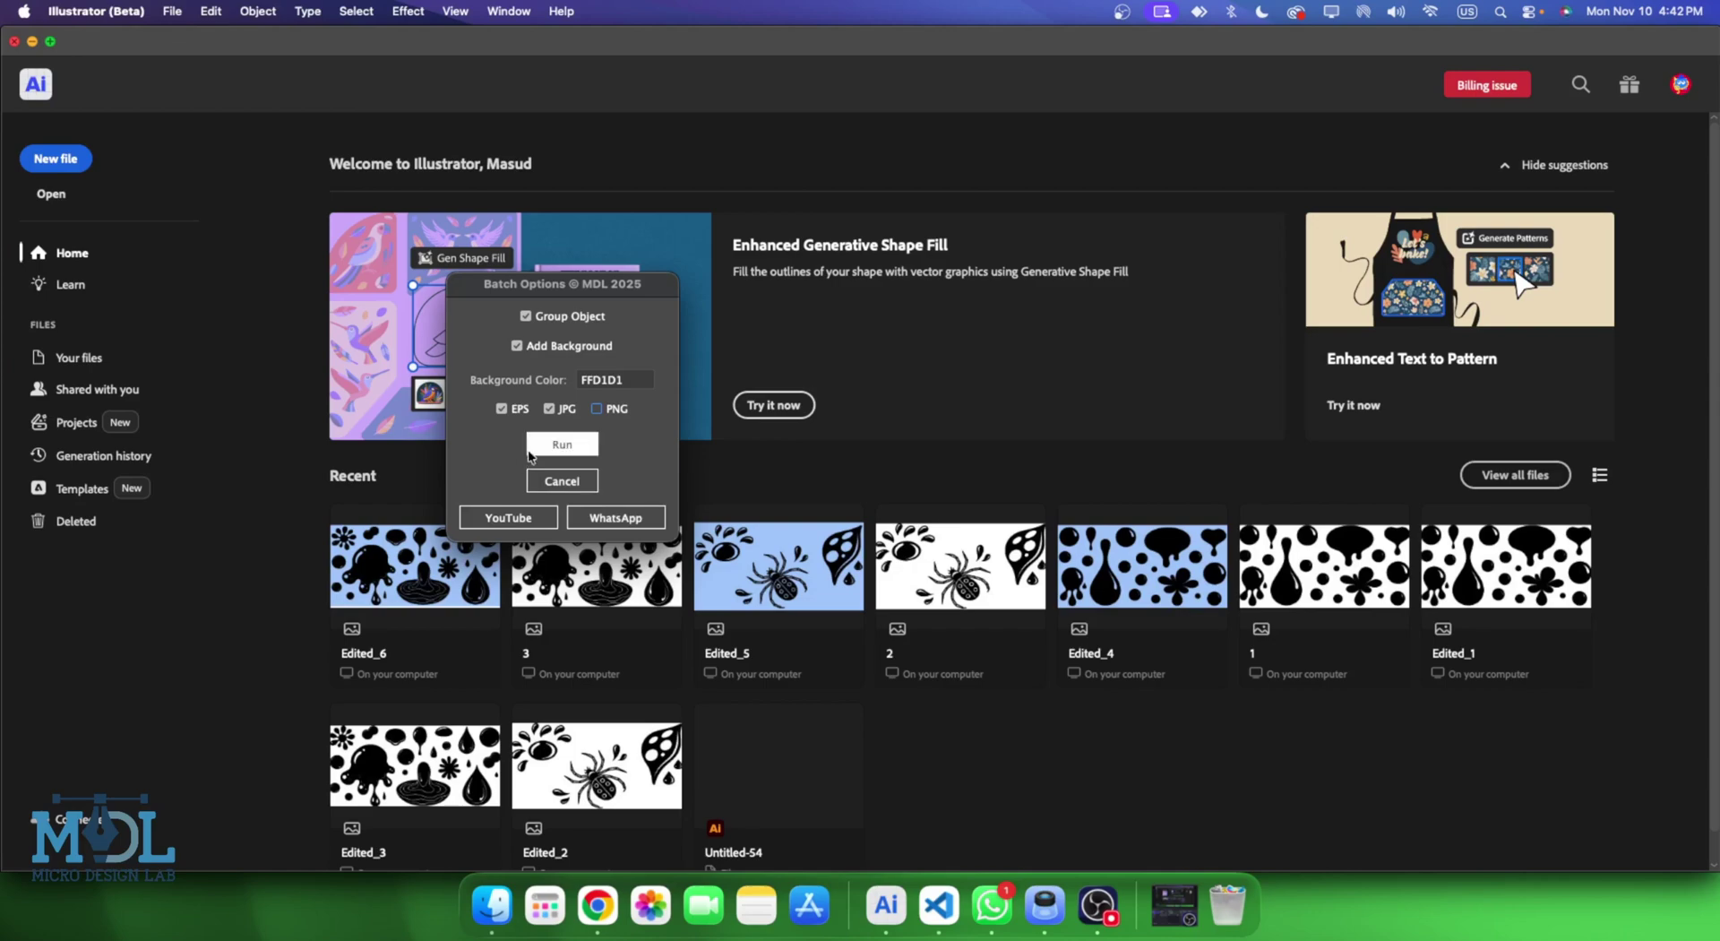
left_click(529, 453)
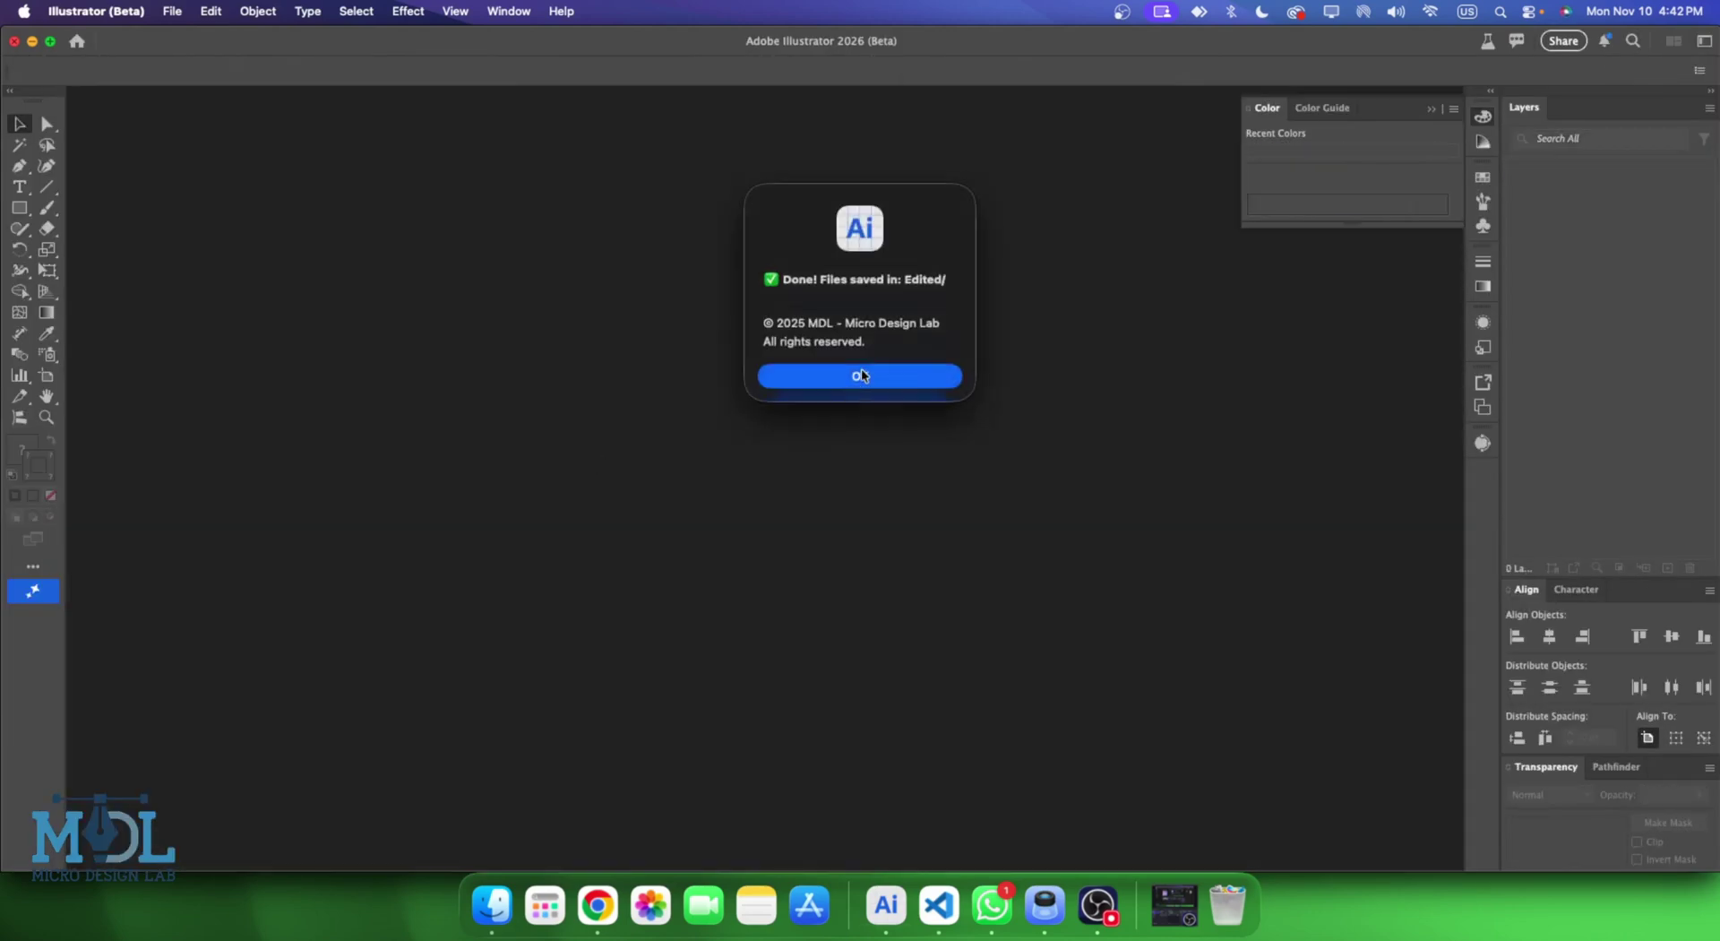
left_click(847, 375)
left_click(473, 900)
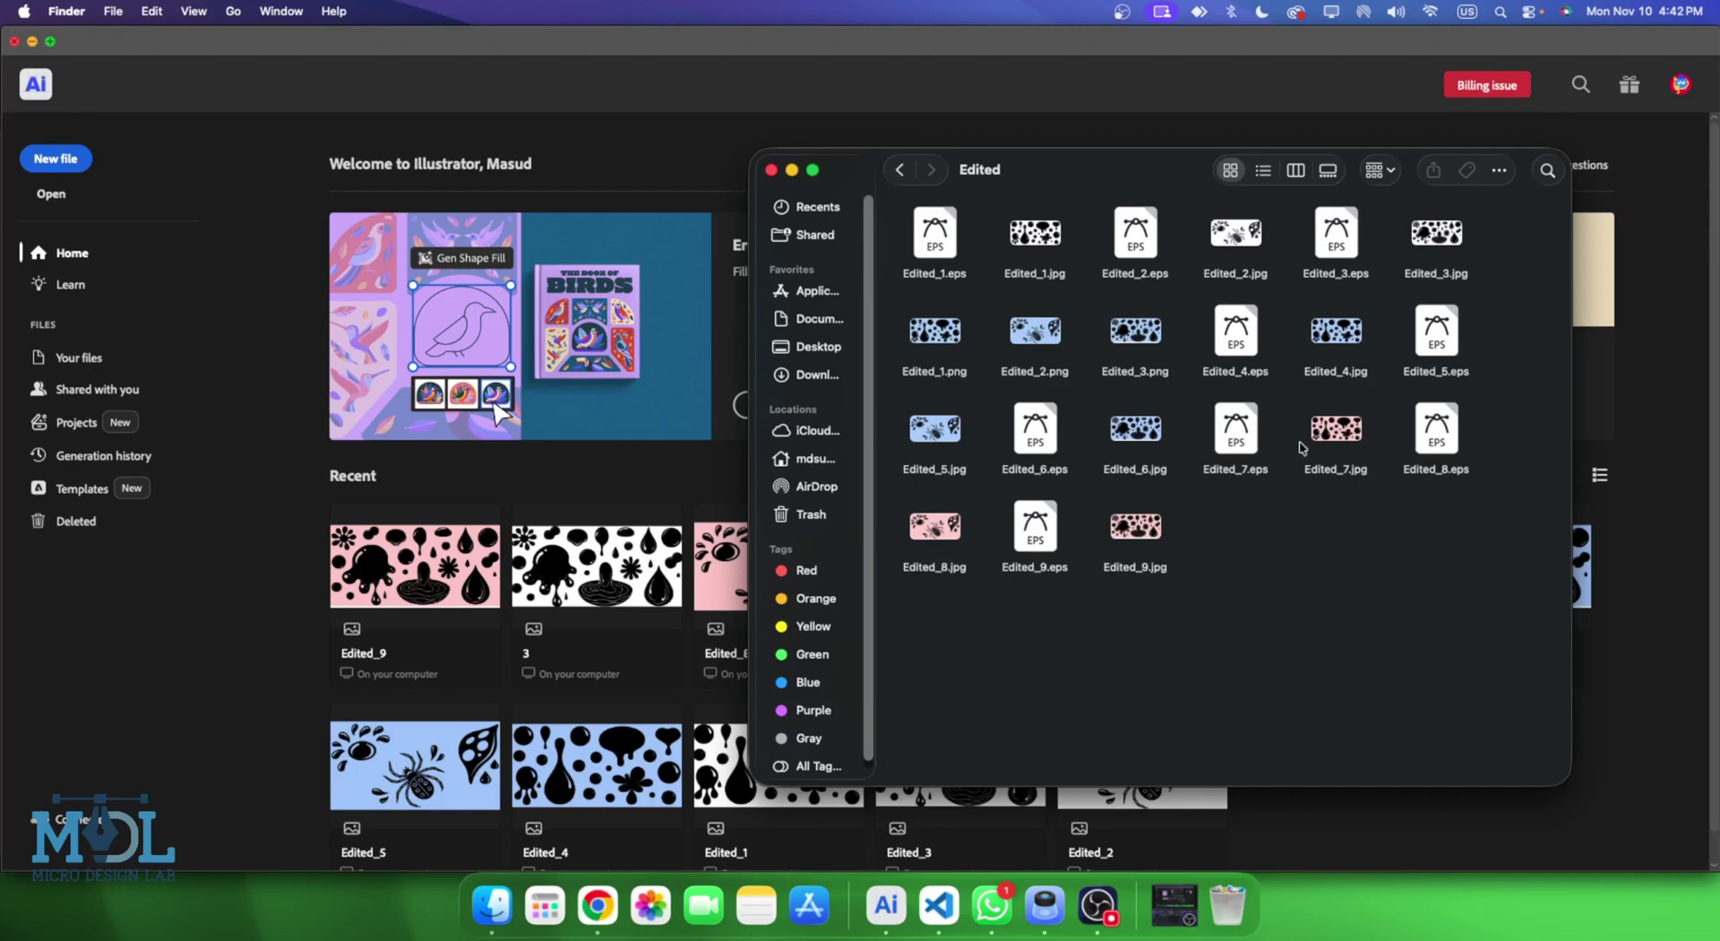
Drag Edited_7.eps, Edited_4.eps and the original 1.eps from Finder into Illustrator.
left_click(1230, 449)
left_click_drag(1239, 436, 407, 156)
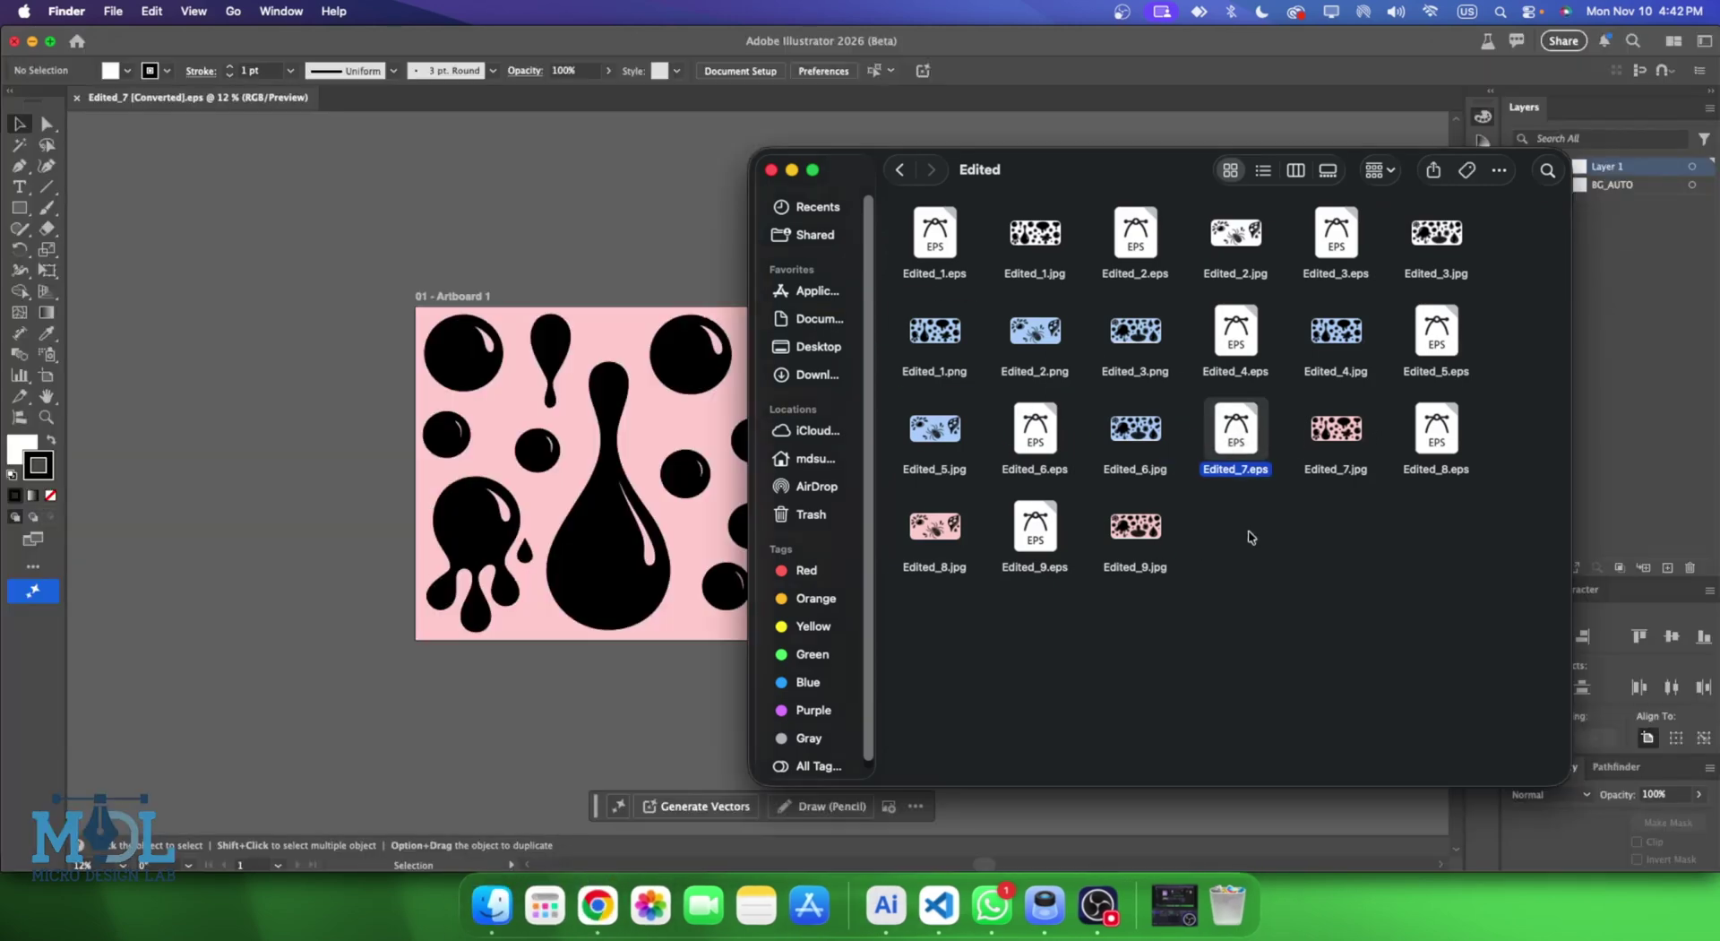
left_click(1282, 519)
left_click_drag(1242, 337, 479, 77)
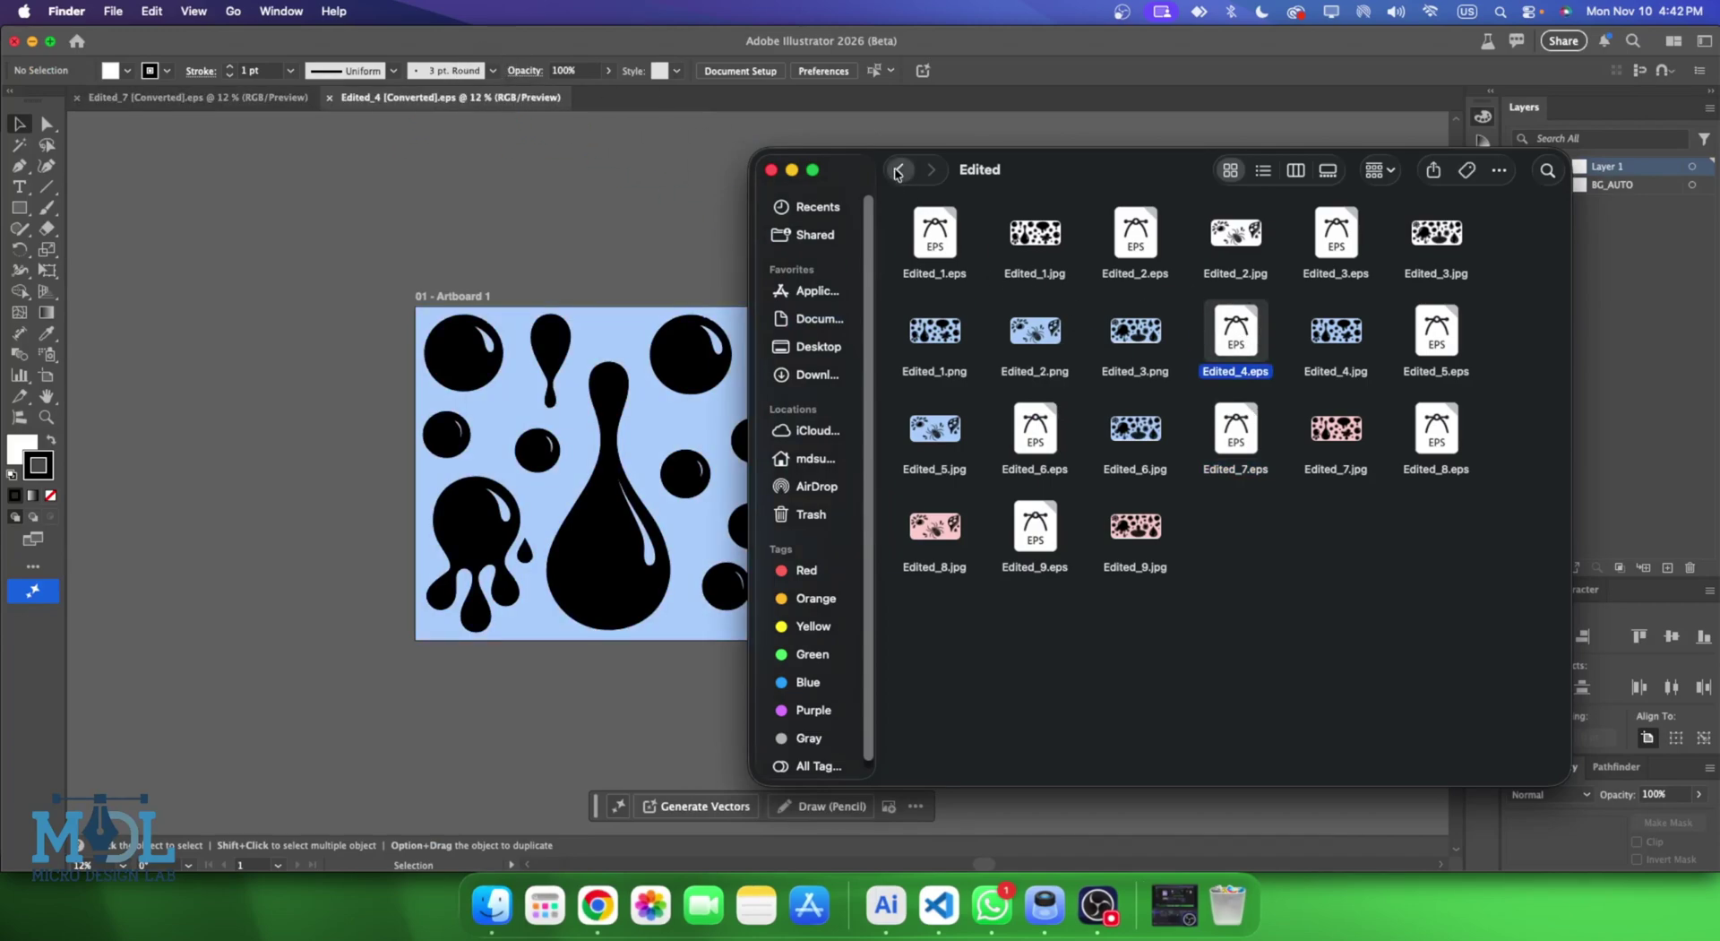
left_click(900, 170)
left_click_drag(934, 235, 582, 85)
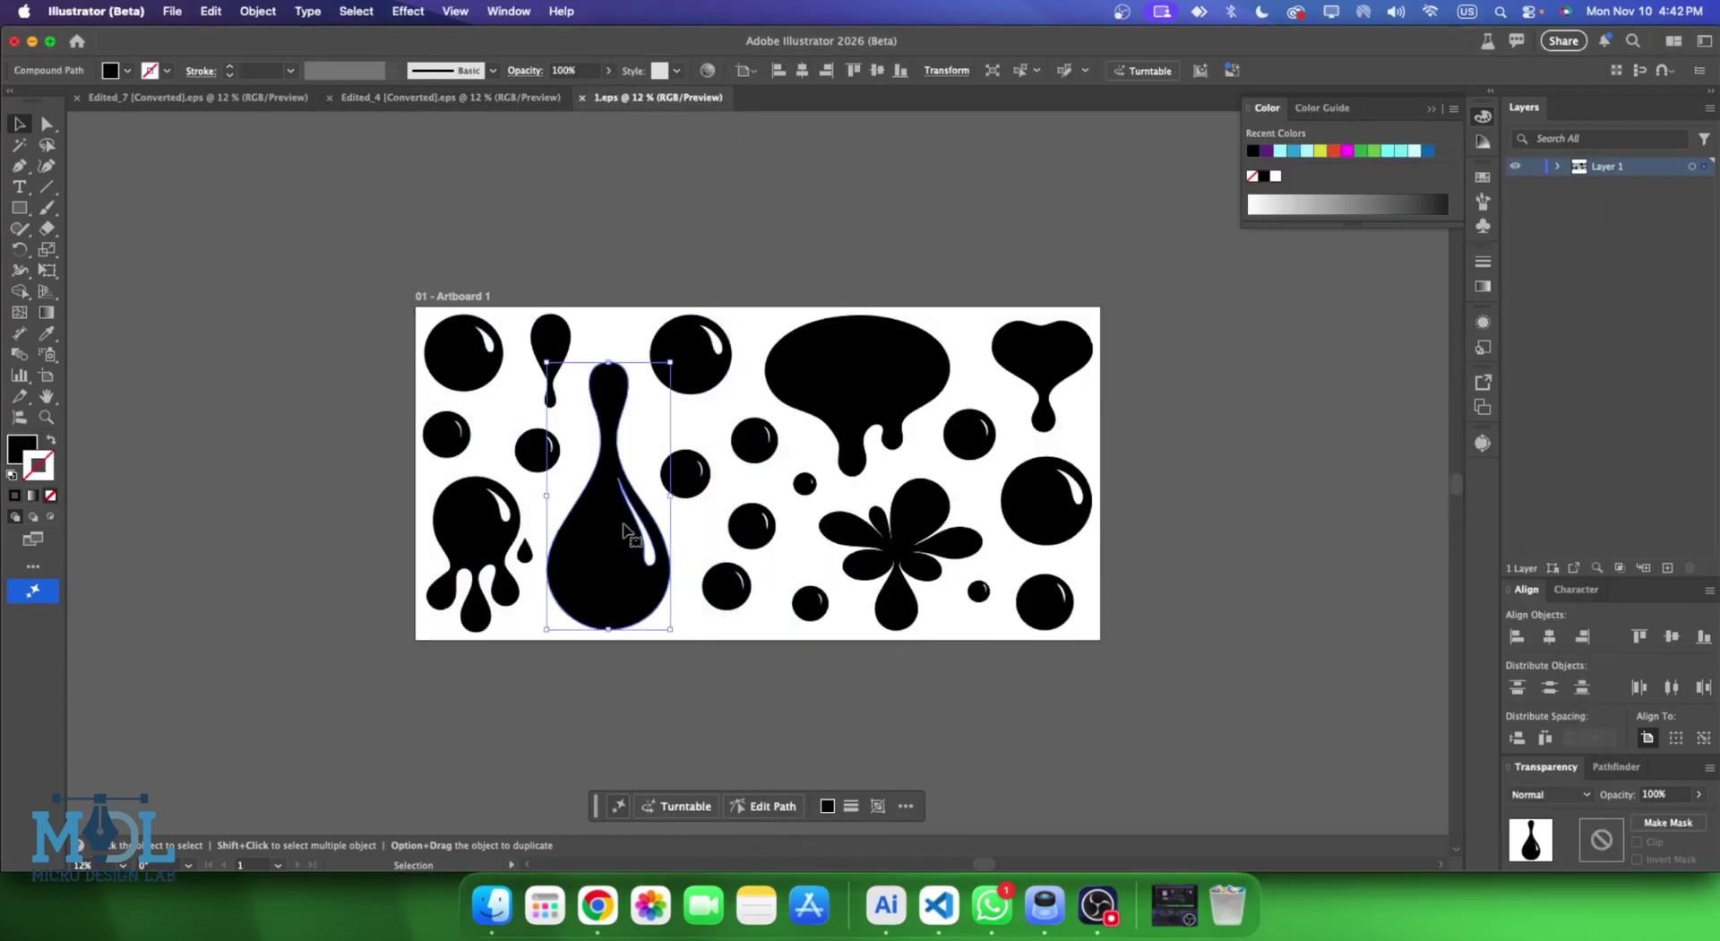
Move all of 1.eps's black blob artwork below the artboard, leaving it empty.
left_click_drag(610, 530, 453, 580)
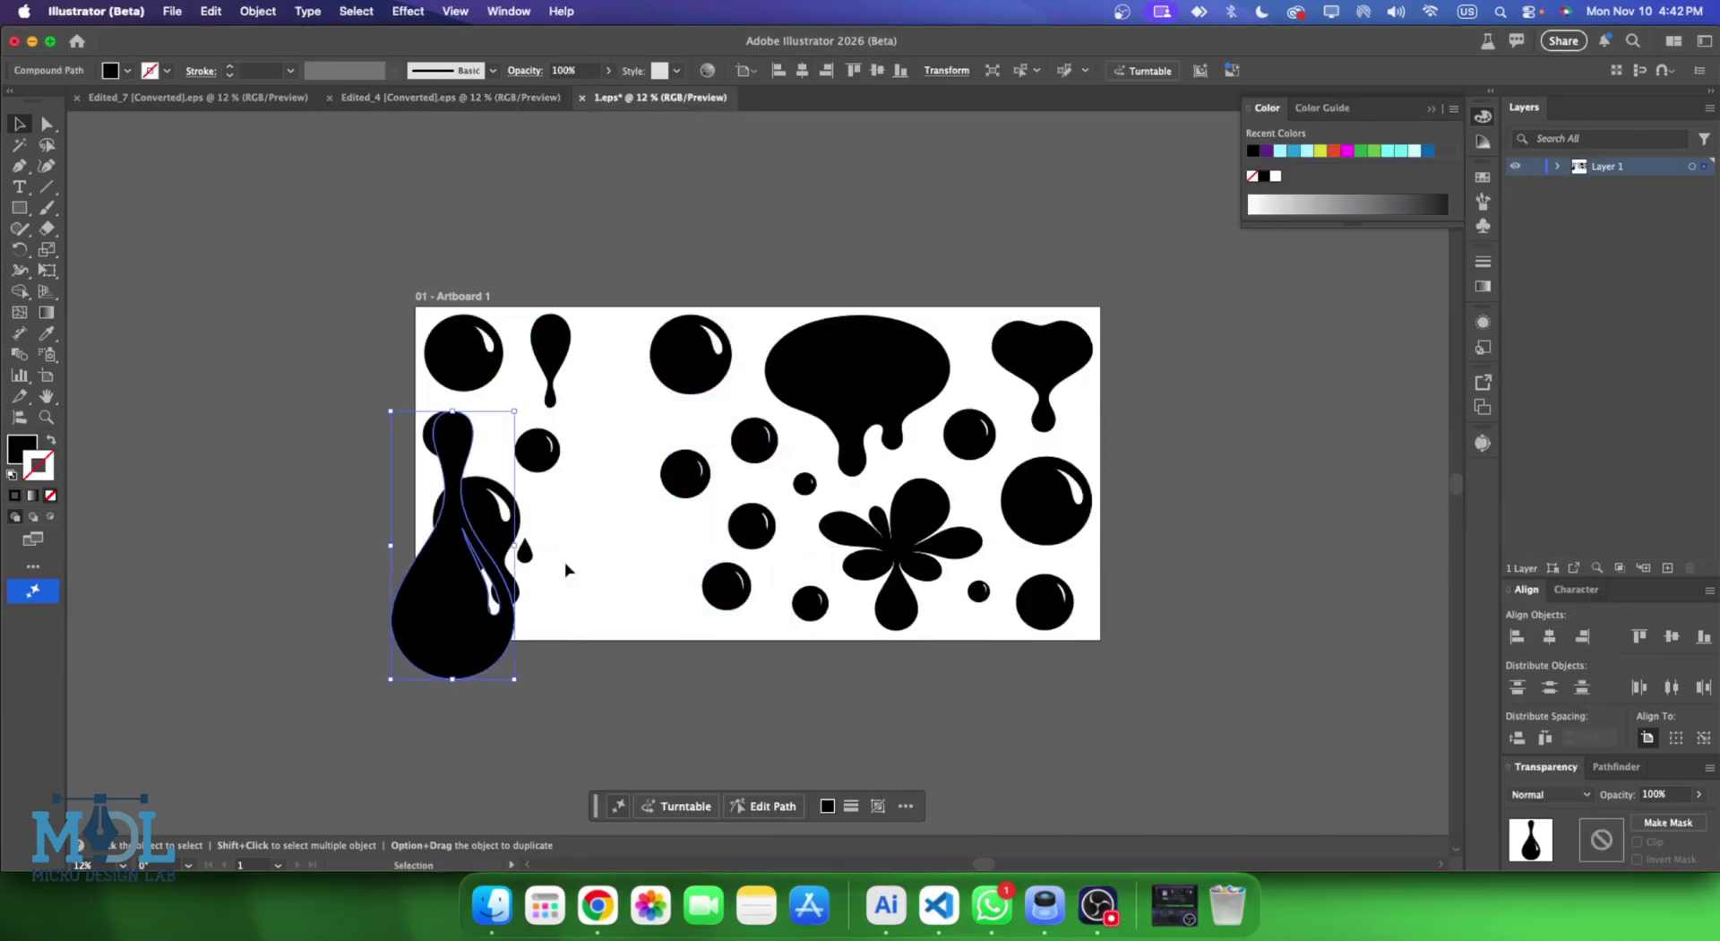
left_click_drag(1216, 663, 329, 345)
left_click(422, 618)
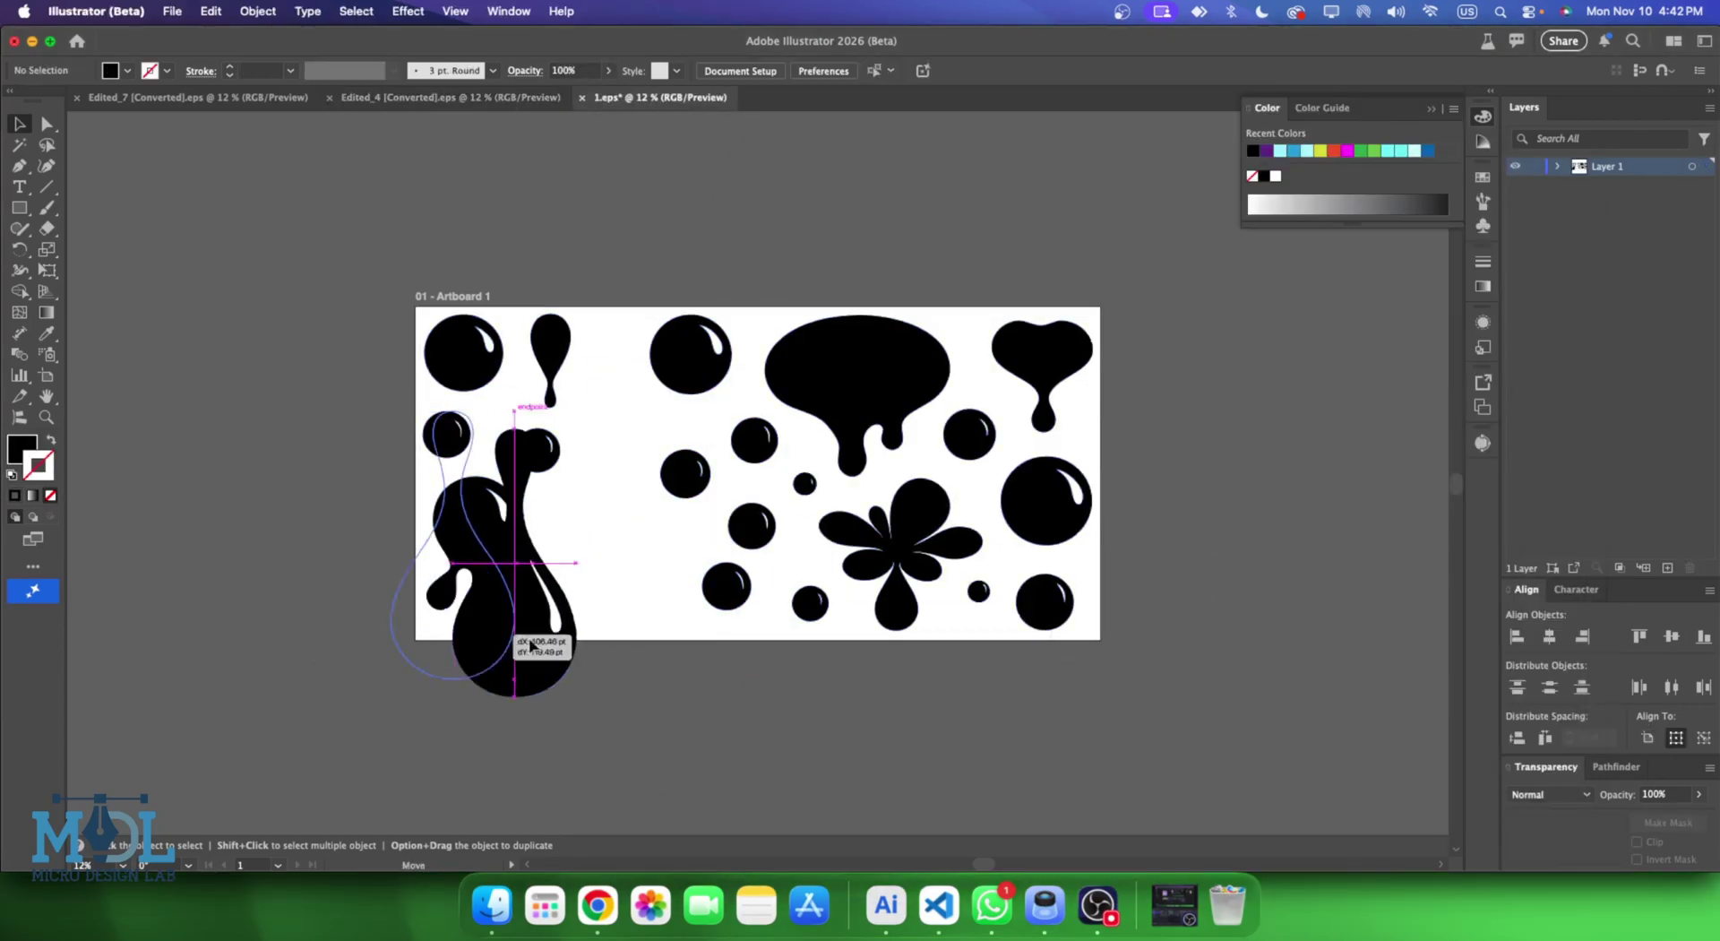
left_click_drag(422, 618, 578, 569)
left_click(769, 626)
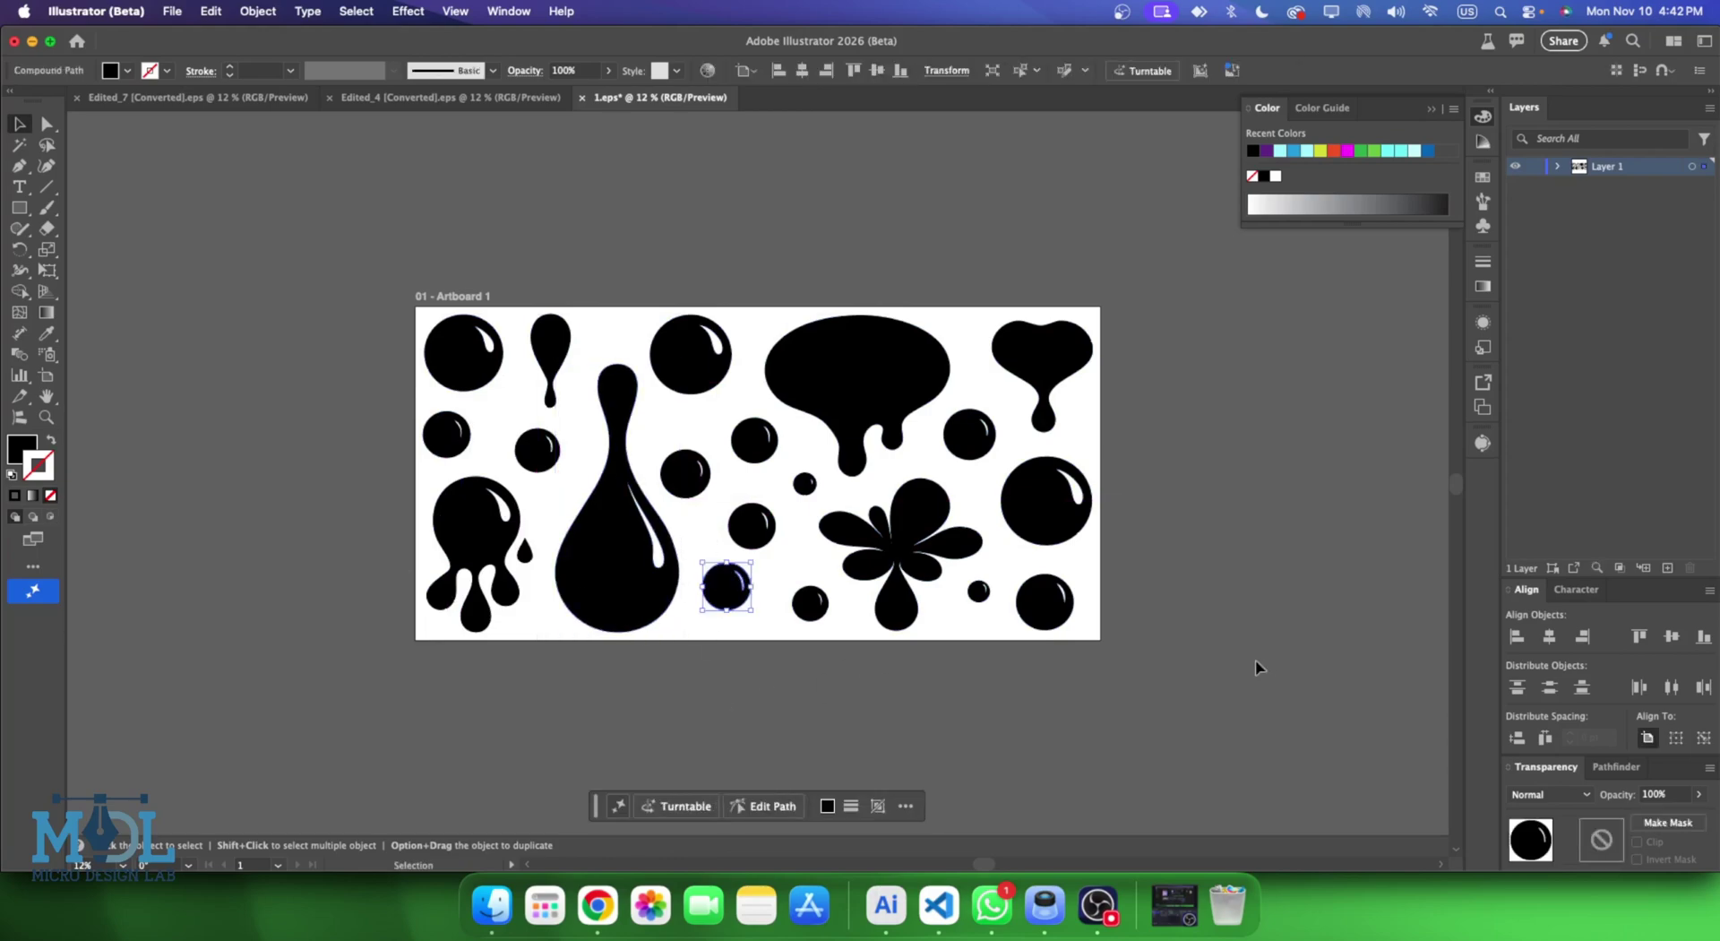
left_click_drag(1261, 667, 264, 232)
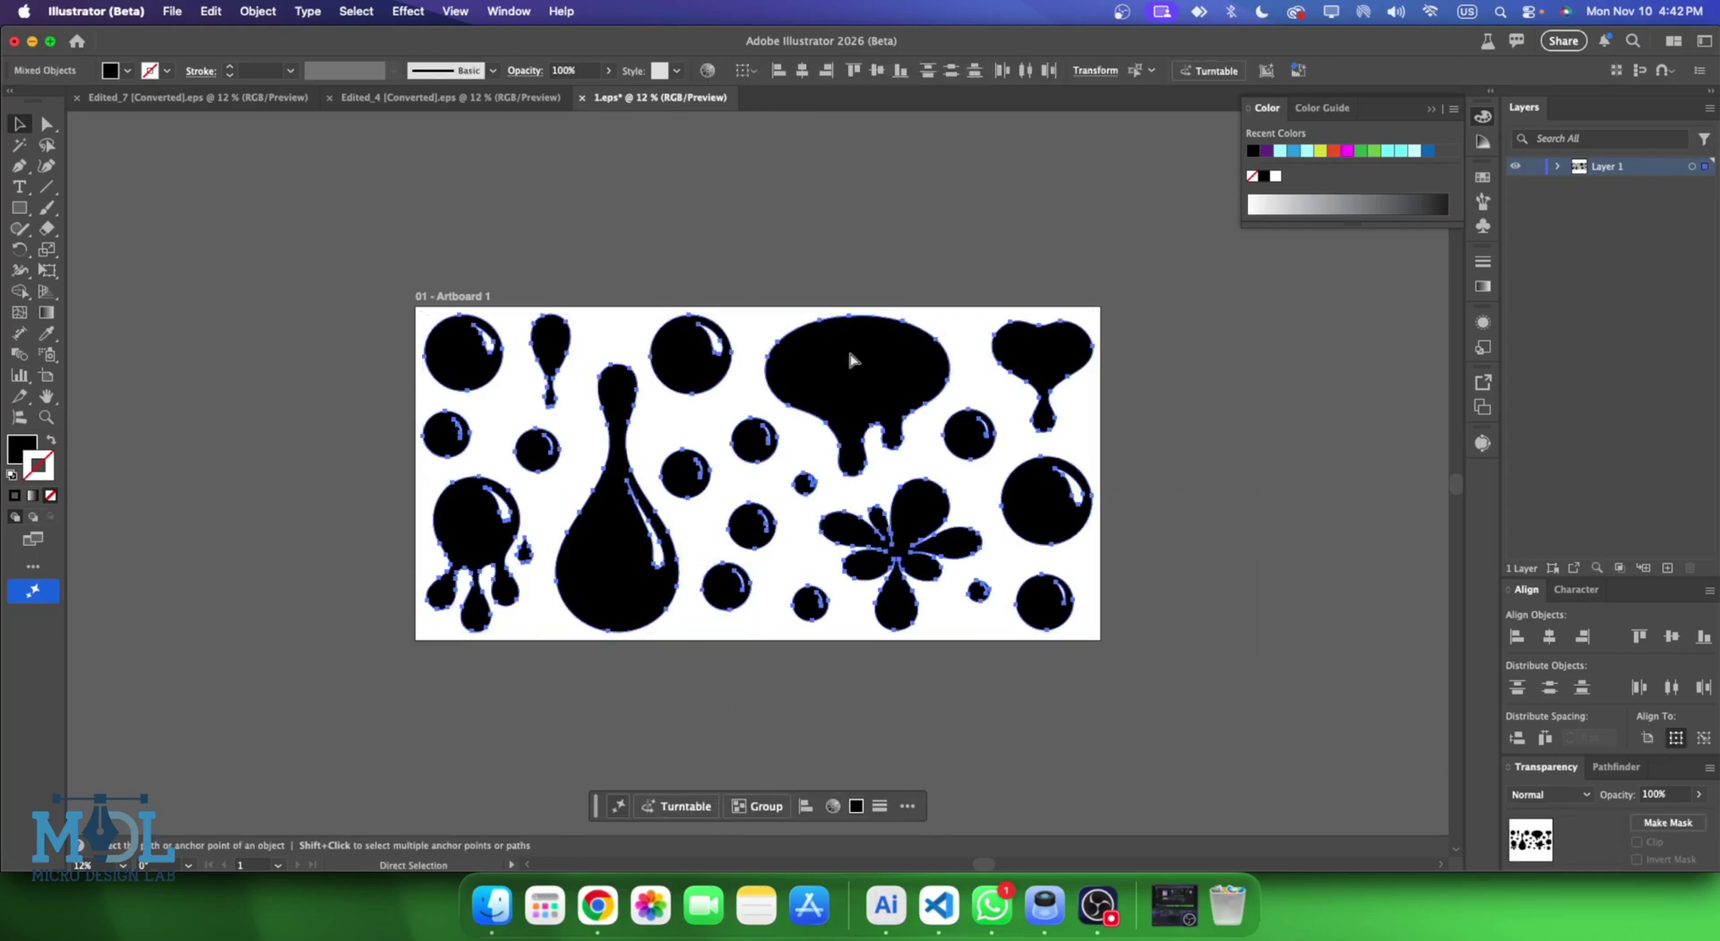
scroll(851, 361, "down", 1)
left_click_drag(849, 358, 528, 615)
left_click(621, 638)
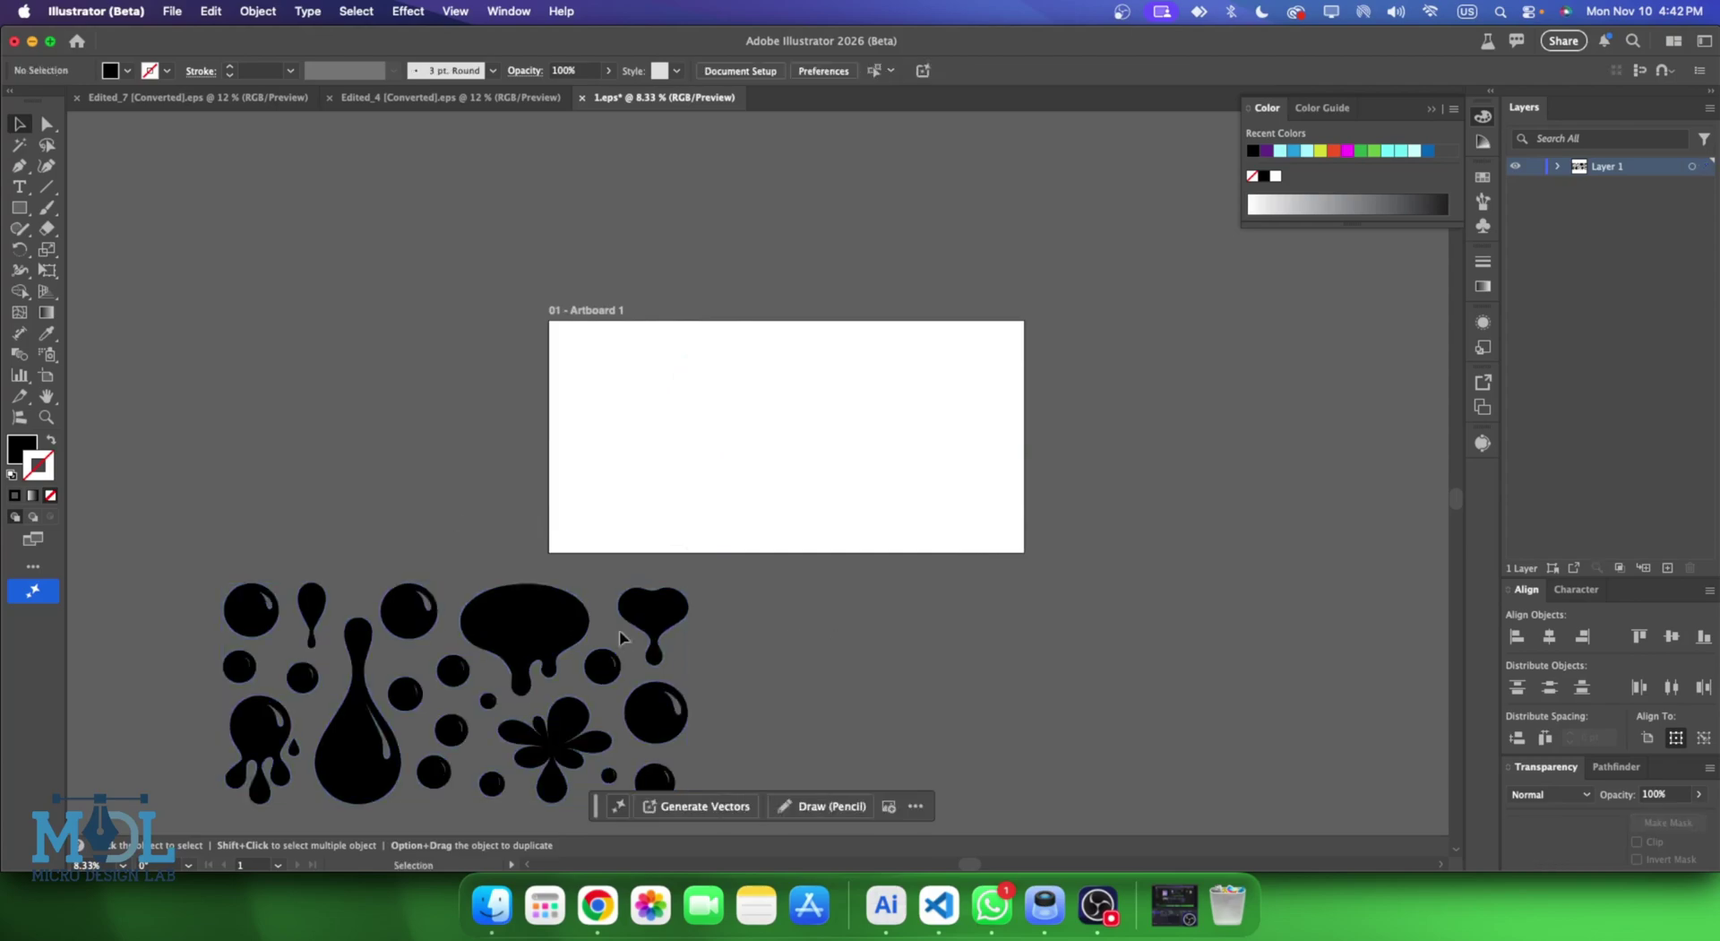
Test-drag the blue and pink backgrounds and blob group, undoing each move.
left_click(439, 97)
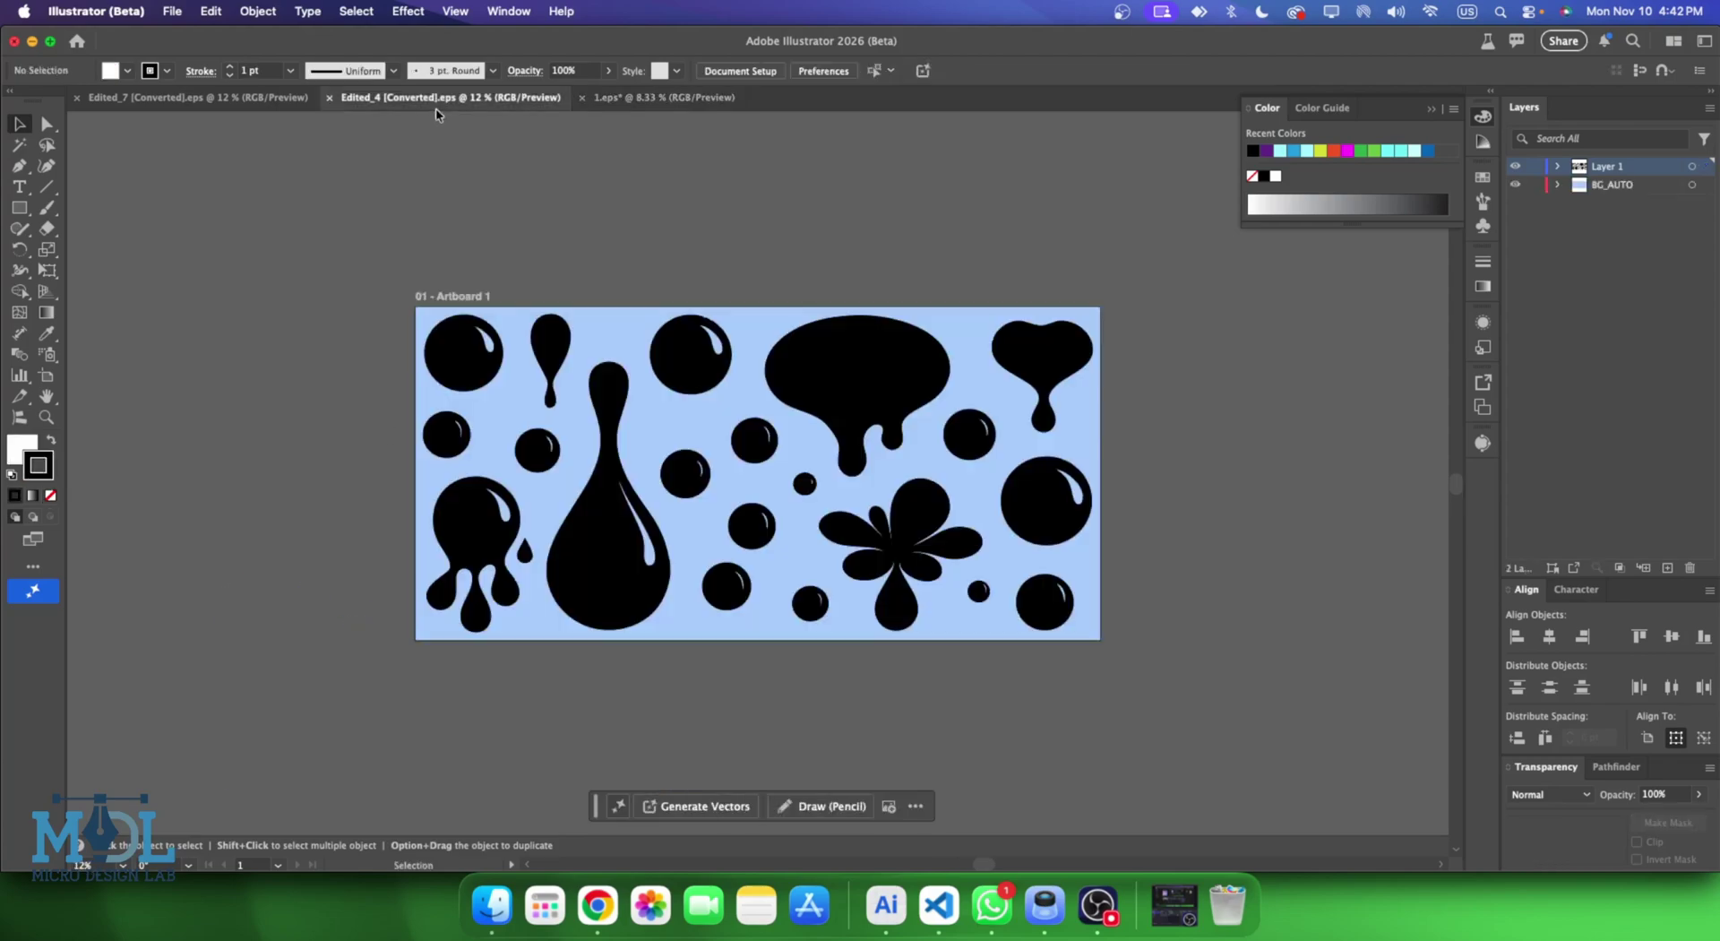
left_click(622, 522)
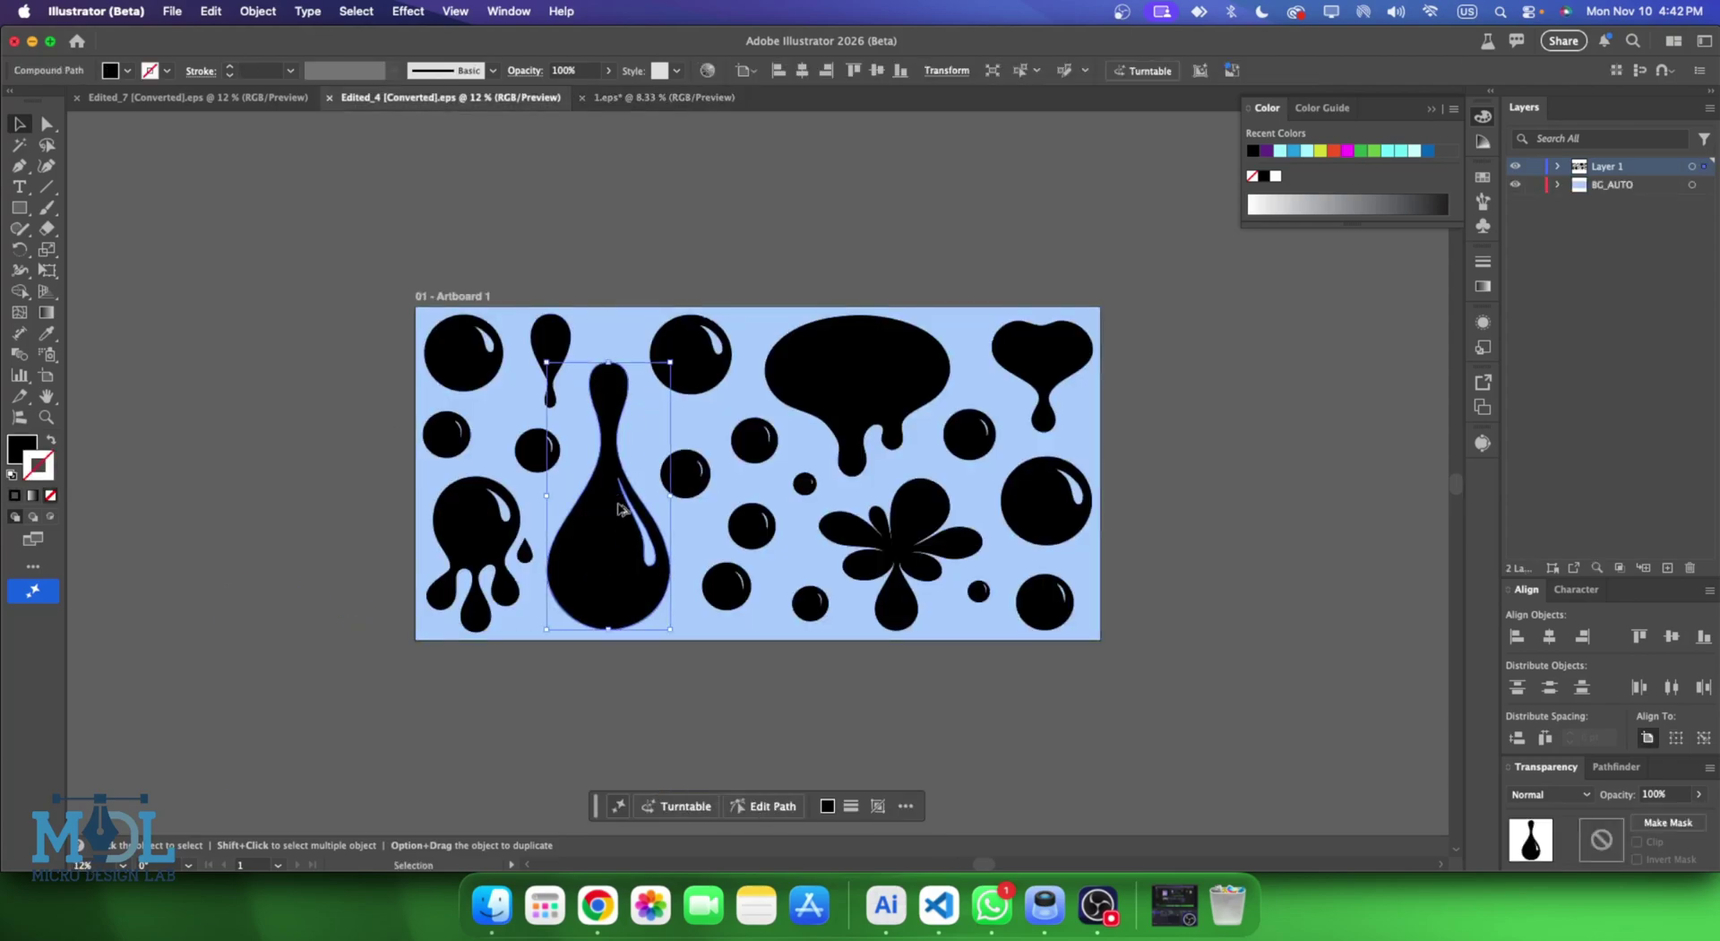
left_click(674, 359)
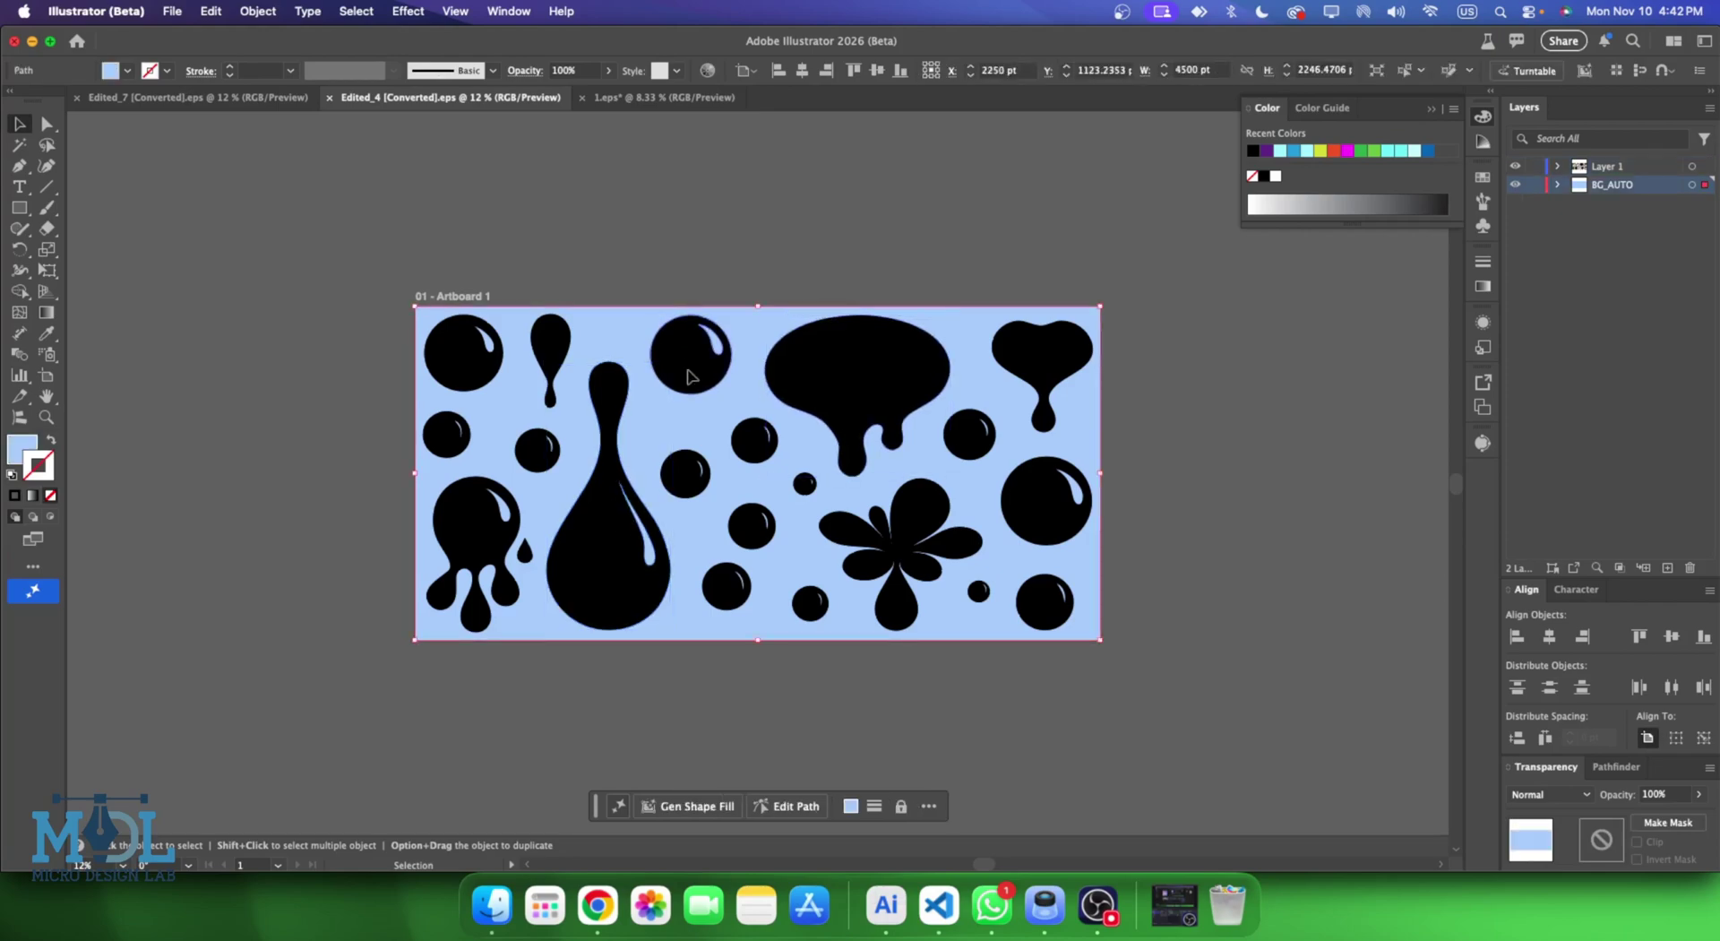
mouse_move(686, 417)
left_mouse_down()
mouse_move(552, 481)
mouse_move(593, 489)
left_mouse_up()
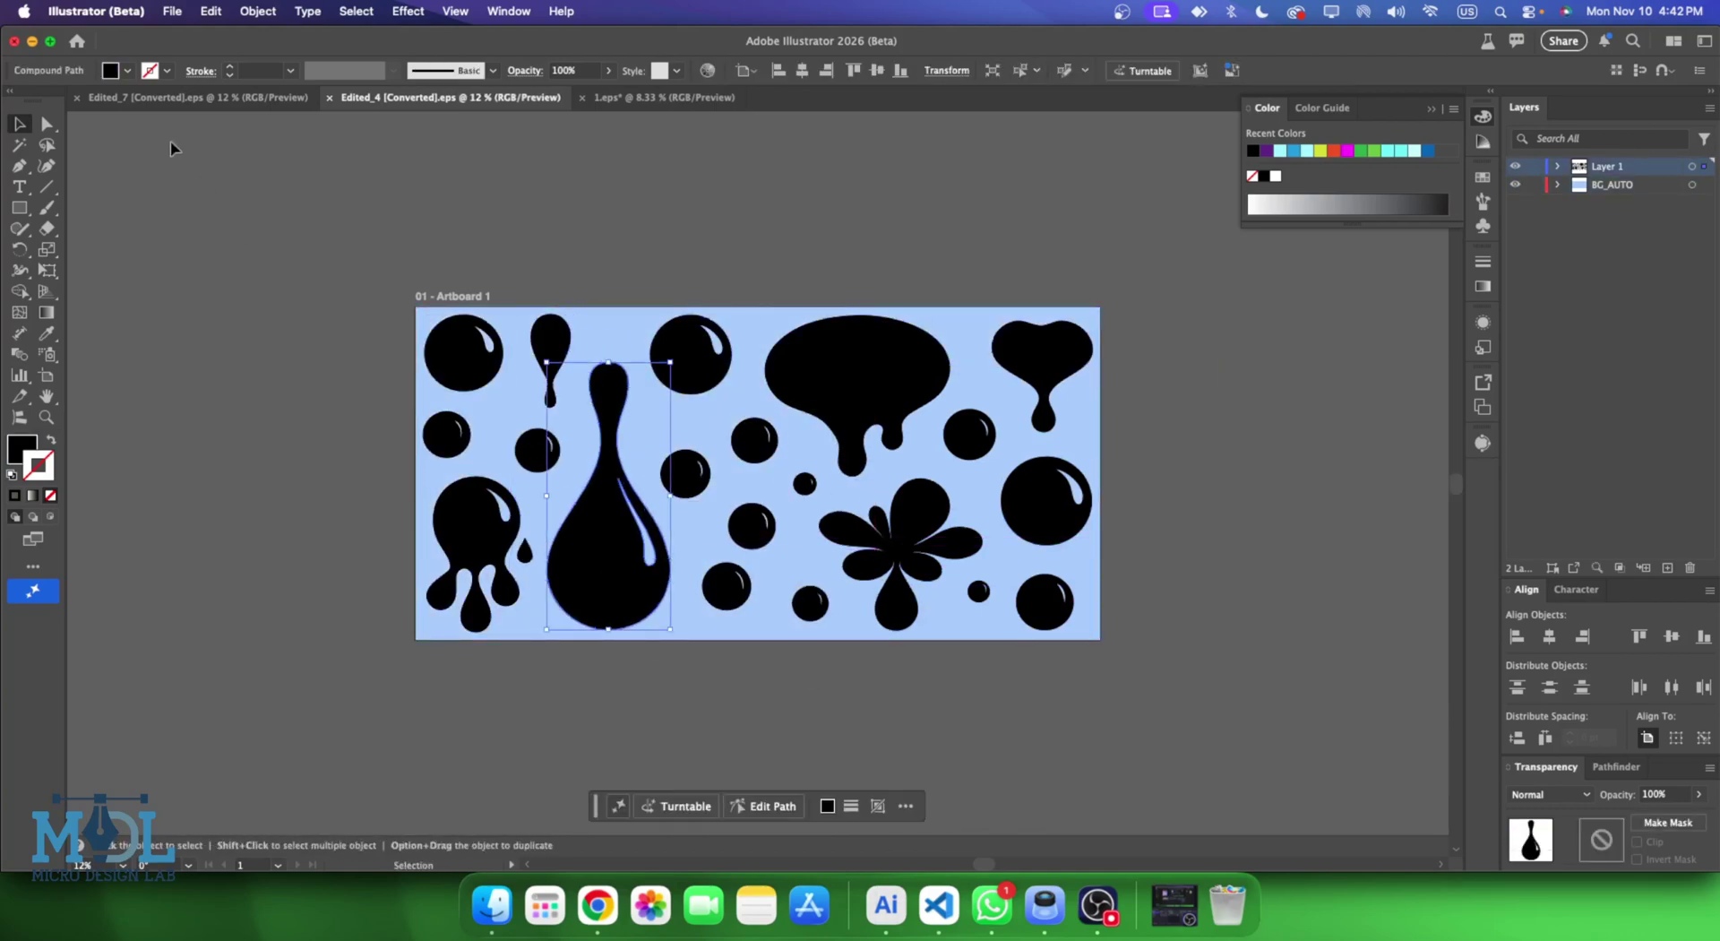
left_click(164, 105)
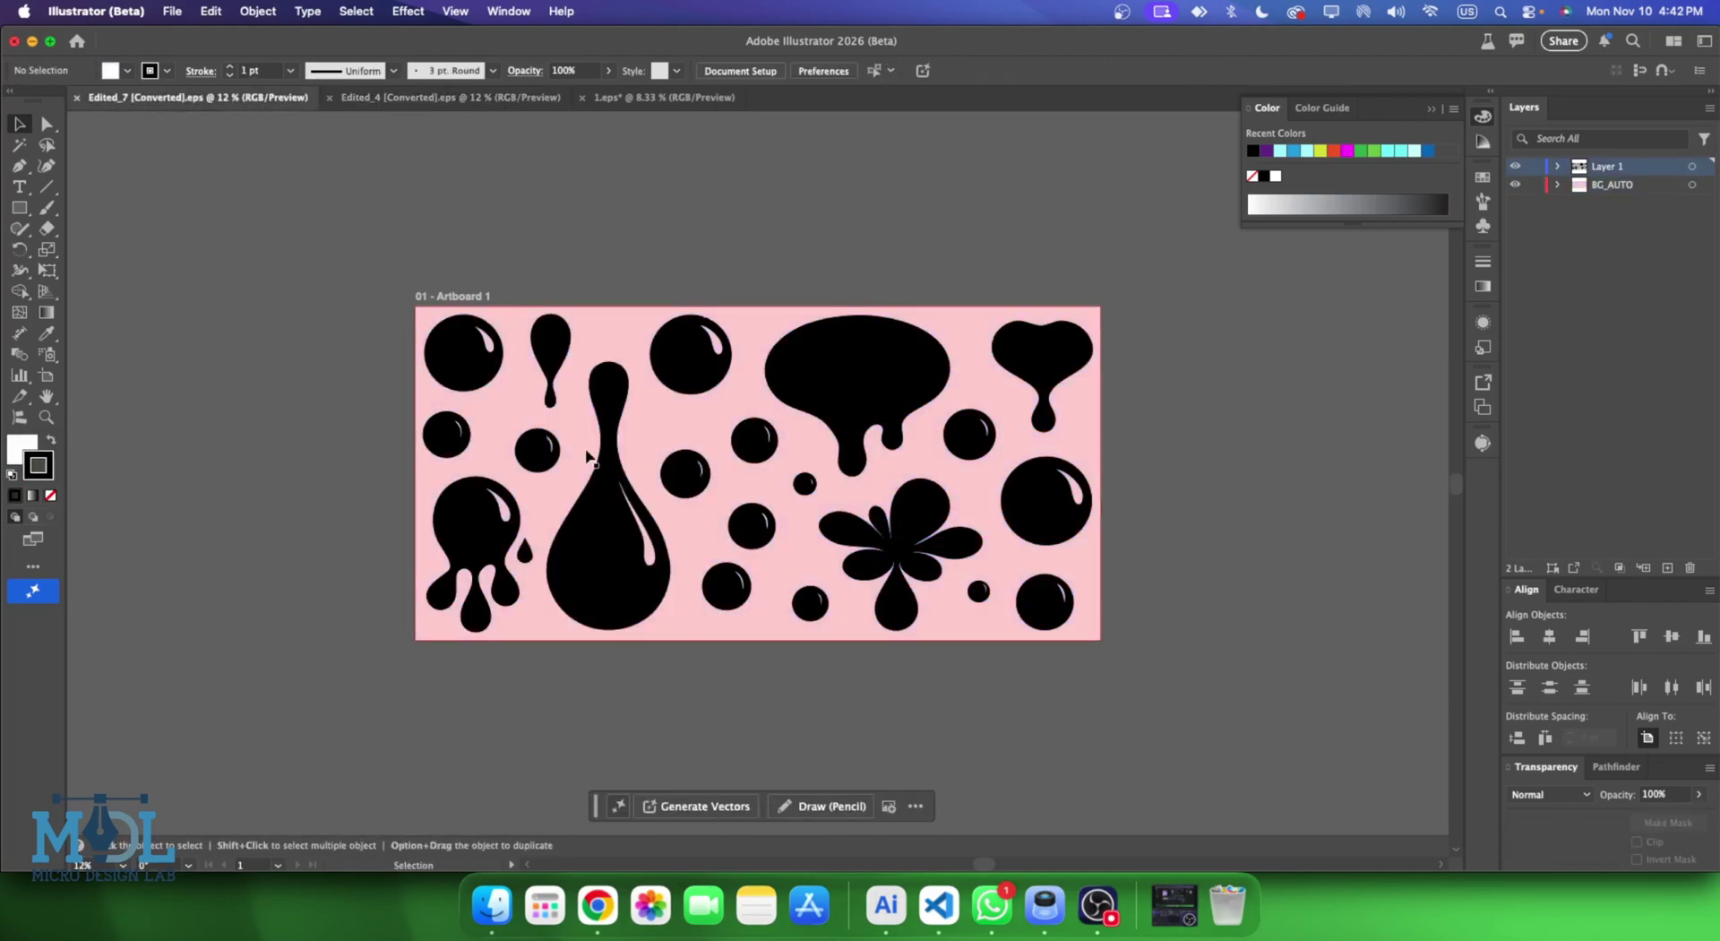
left_click_drag(591, 430, 276, 617)
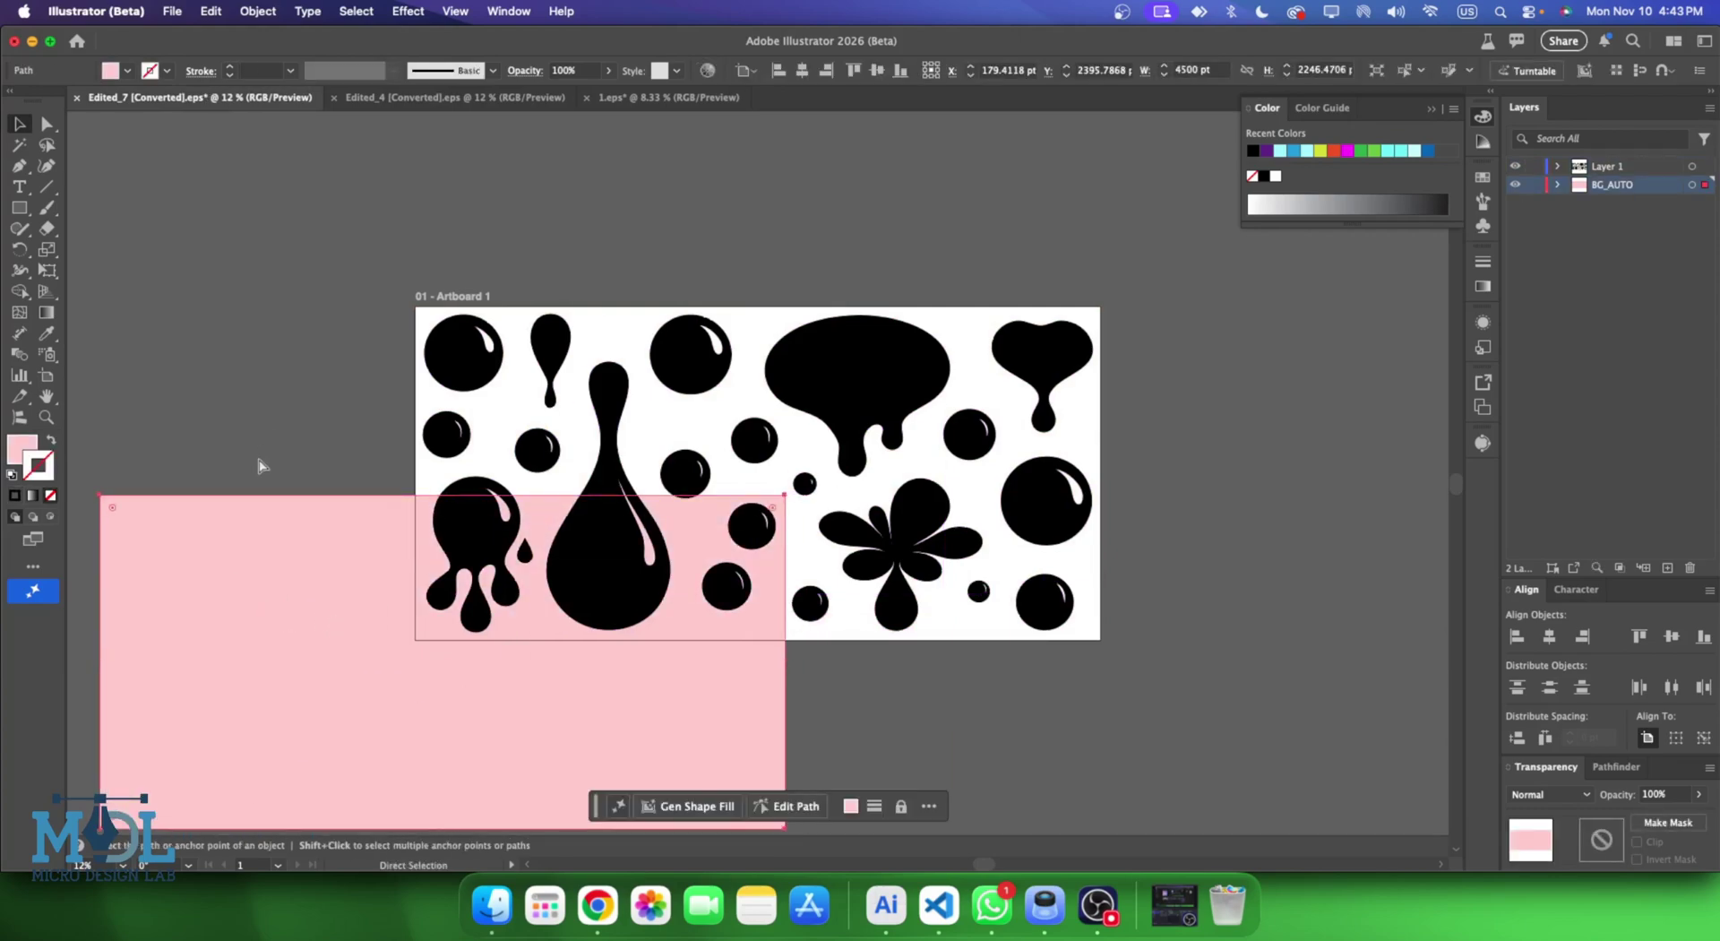
key("cmd+z")
left_click_drag(602, 520, 350, 457)
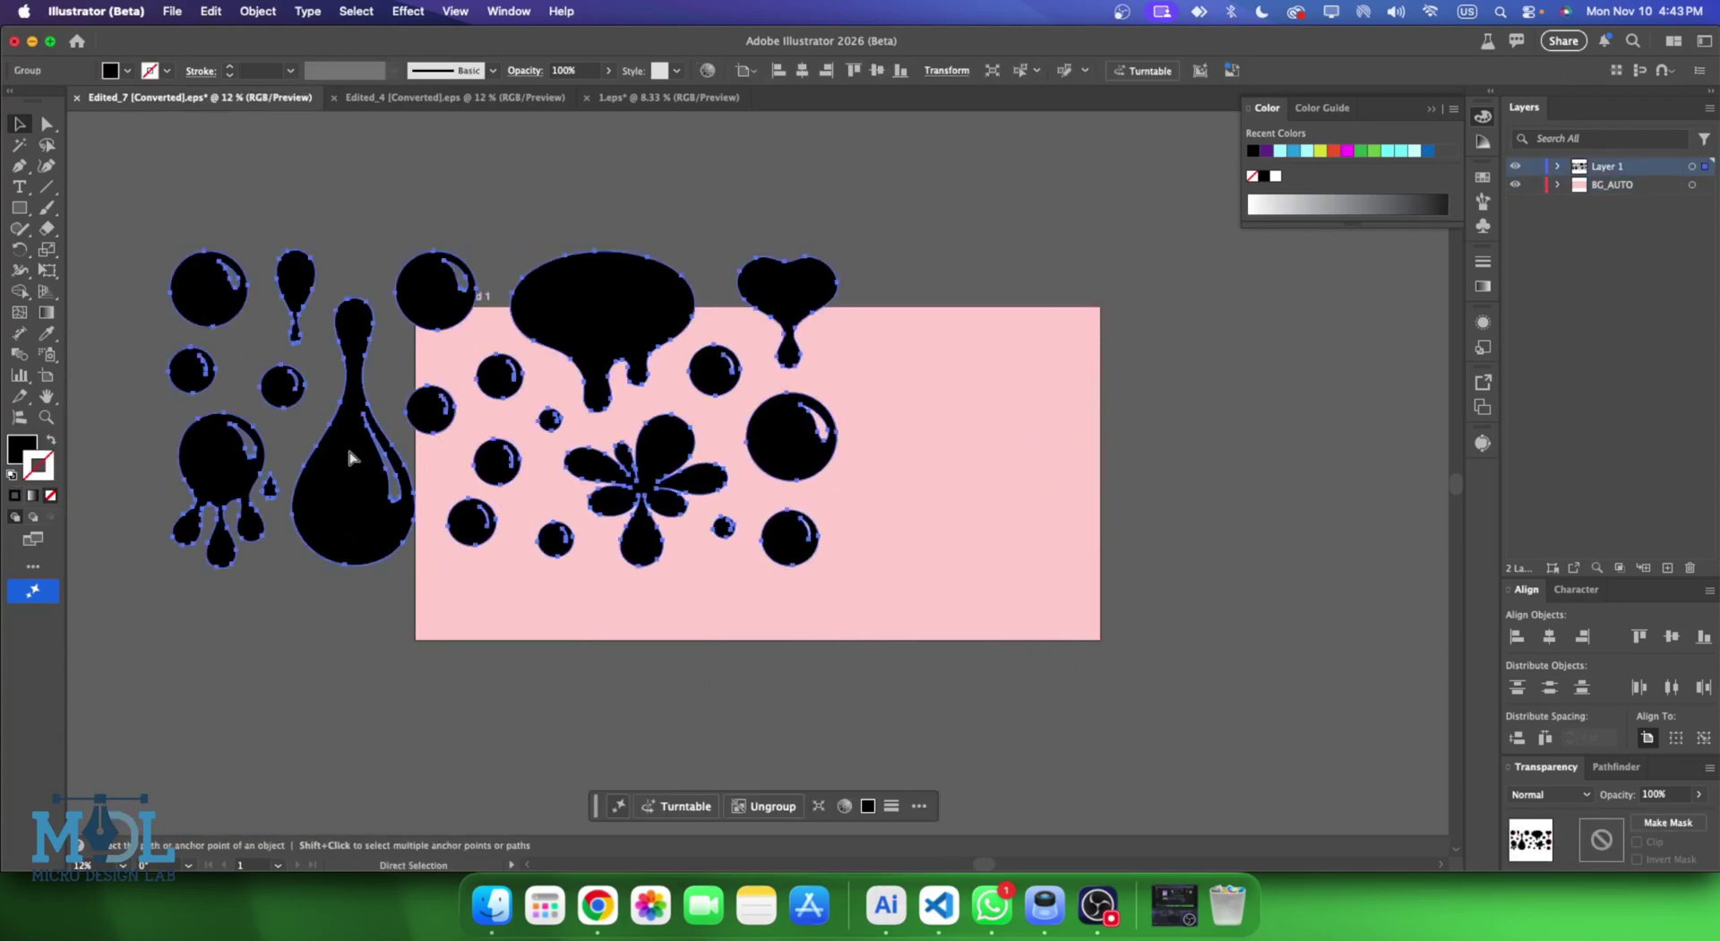
key("cmd+z")
Close Edited_4.eps and 1.eps without saving.
left_click(887, 246)
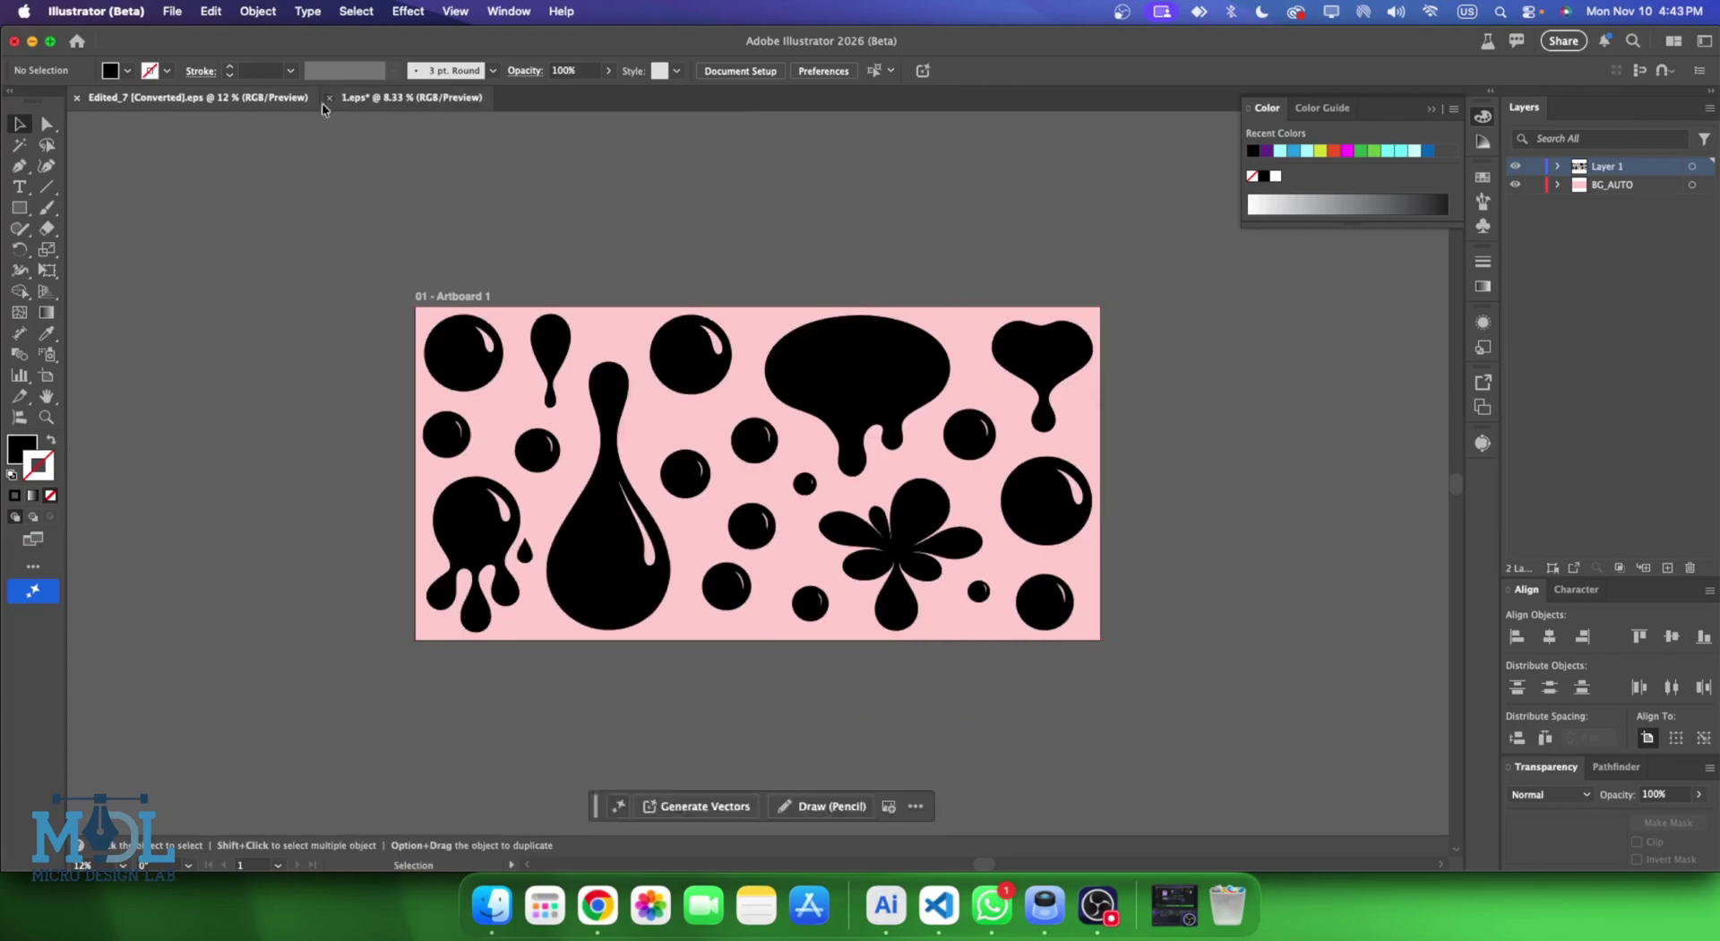
left_click(329, 97)
left_click(868, 493)
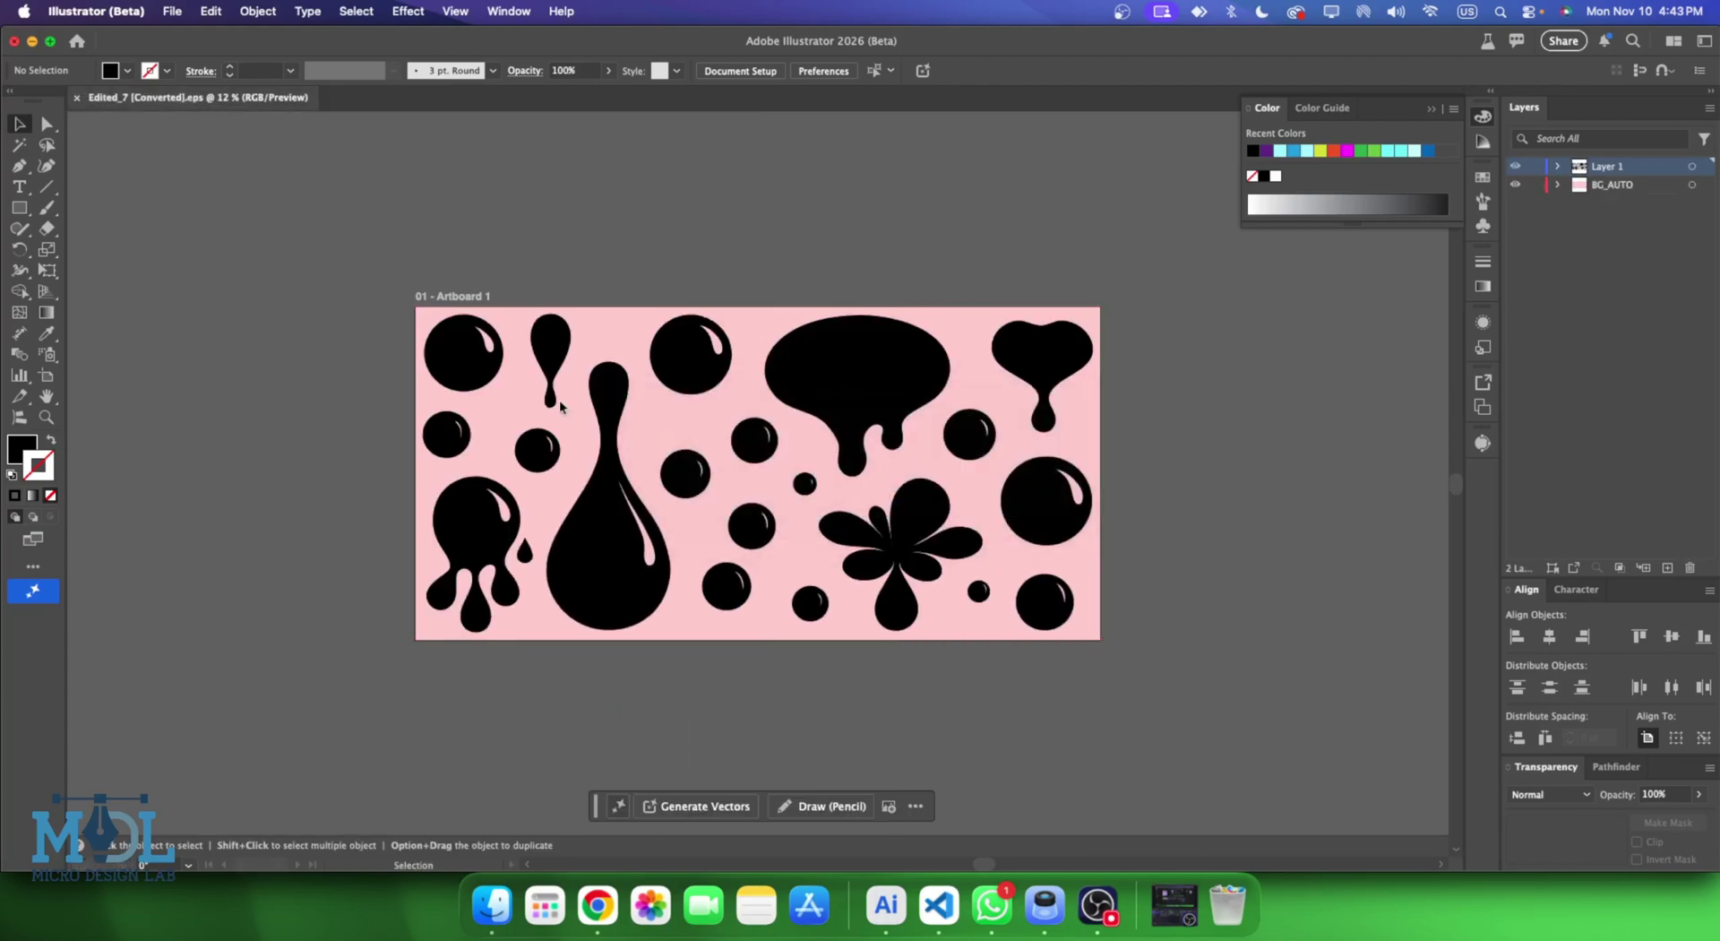
Close Edited_7.eps and locate the Smoth Line_CH.jsx script in the Project-9 folder.
left_click(79, 97)
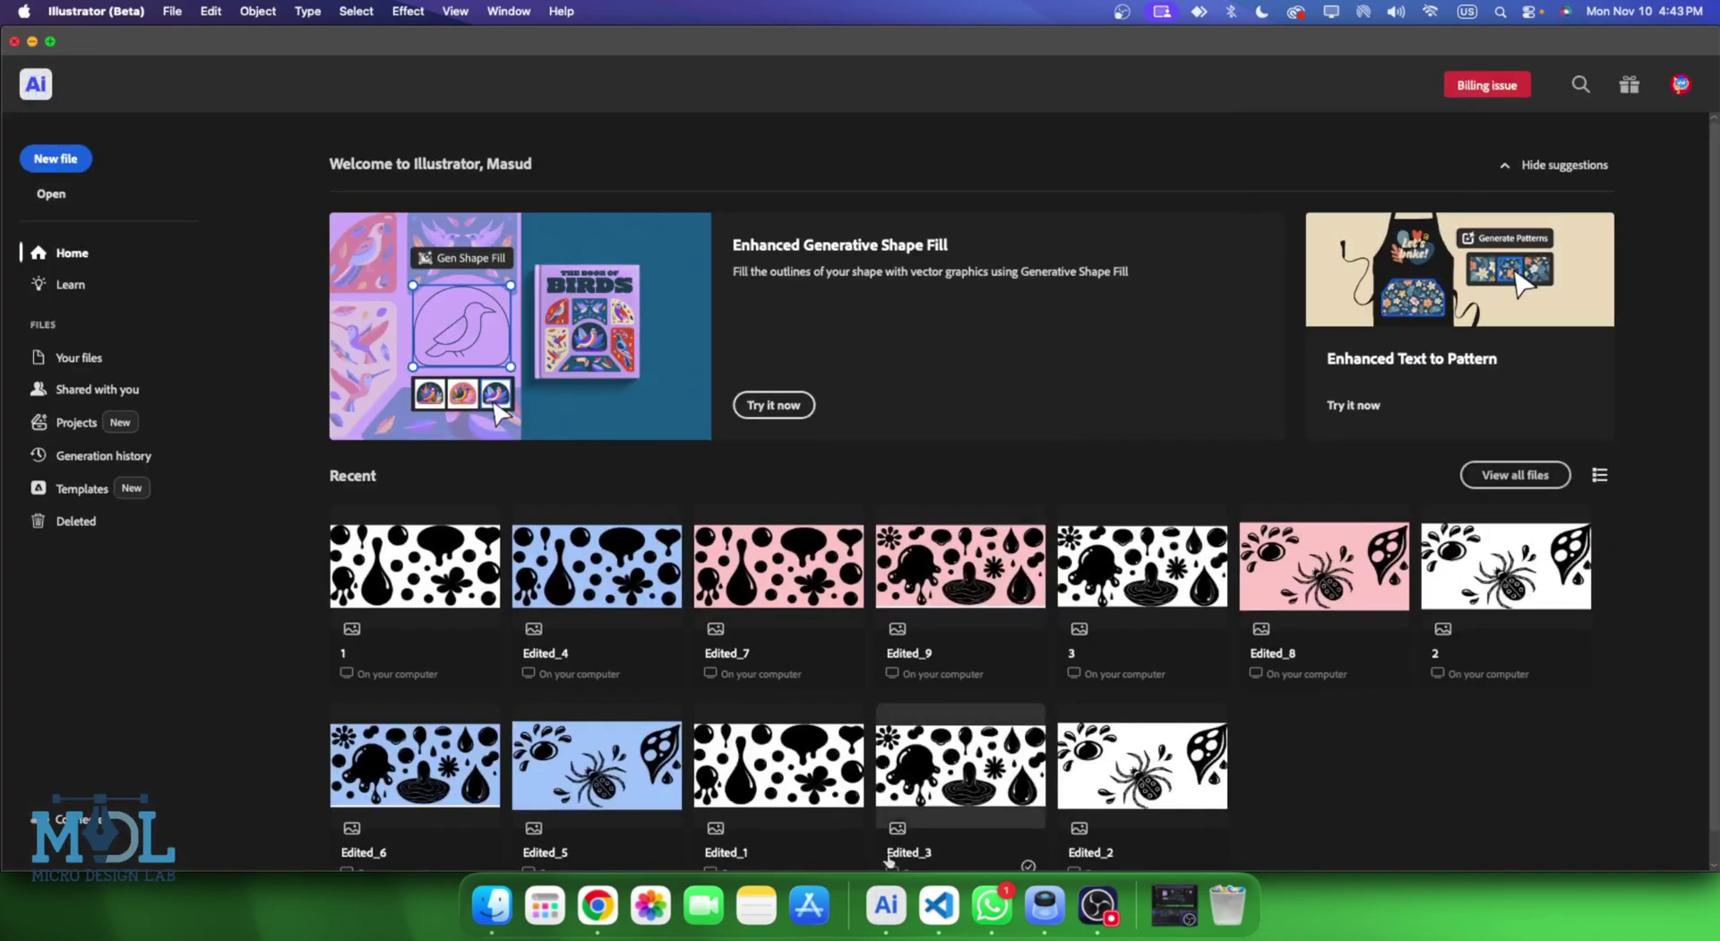
left_click(492, 905)
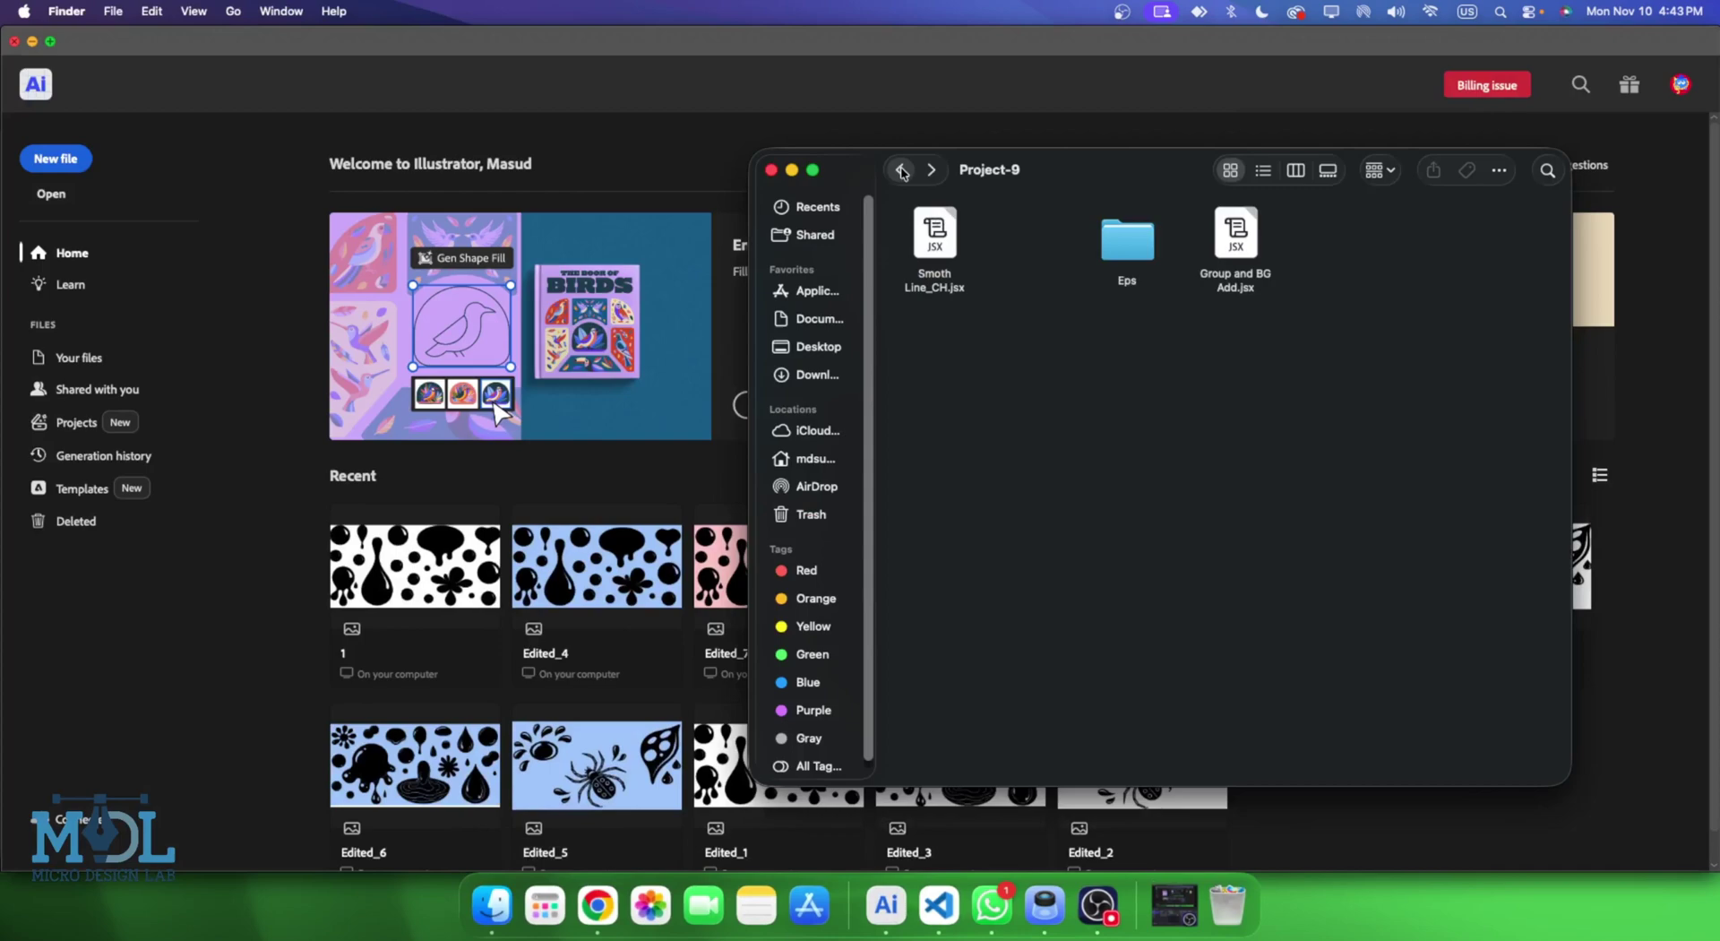
left_click(929, 247)
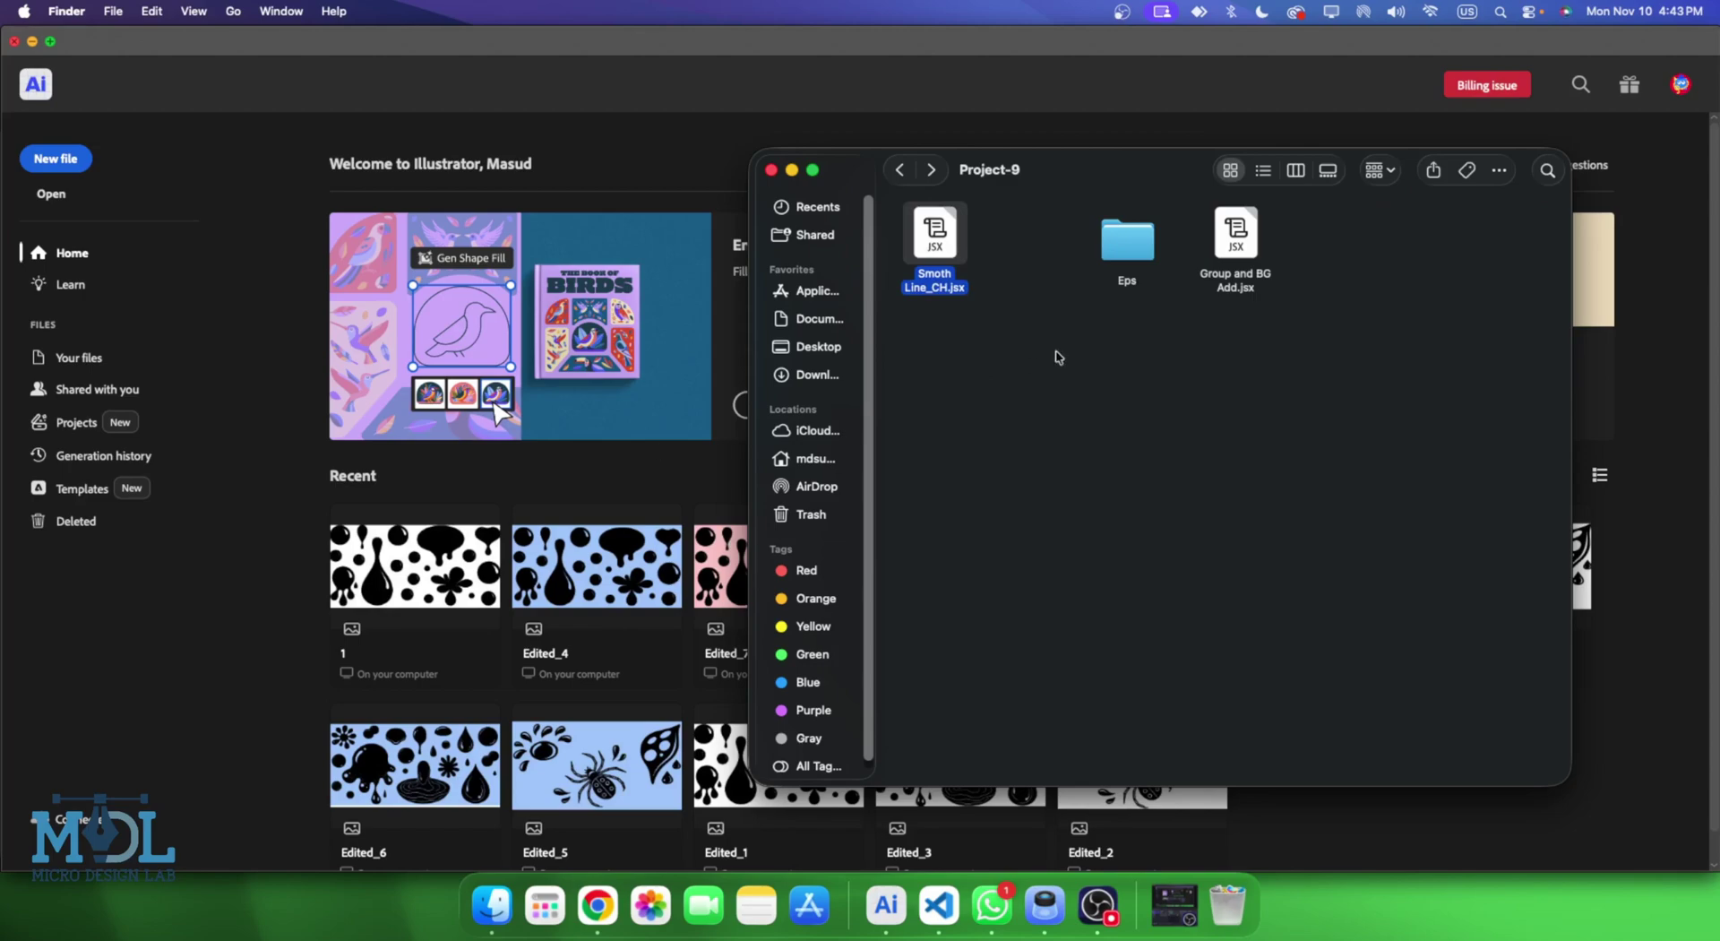
left_click(1084, 284)
left_click(1129, 242)
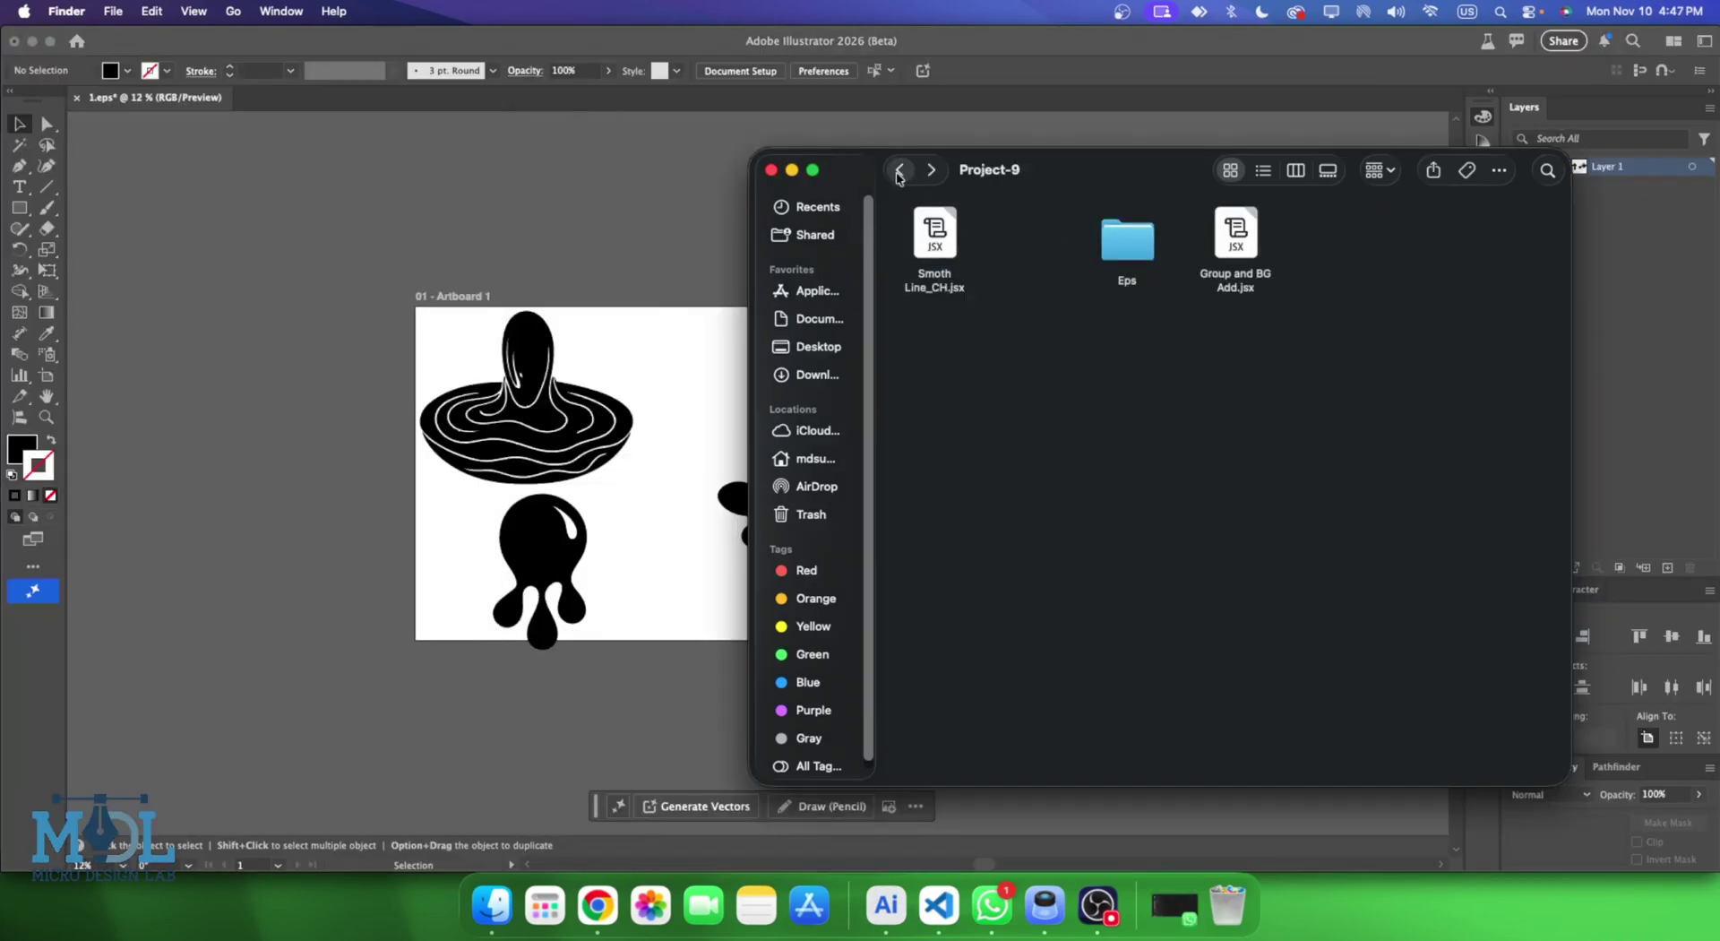
left_click_drag(1050, 164, 1108, 164)
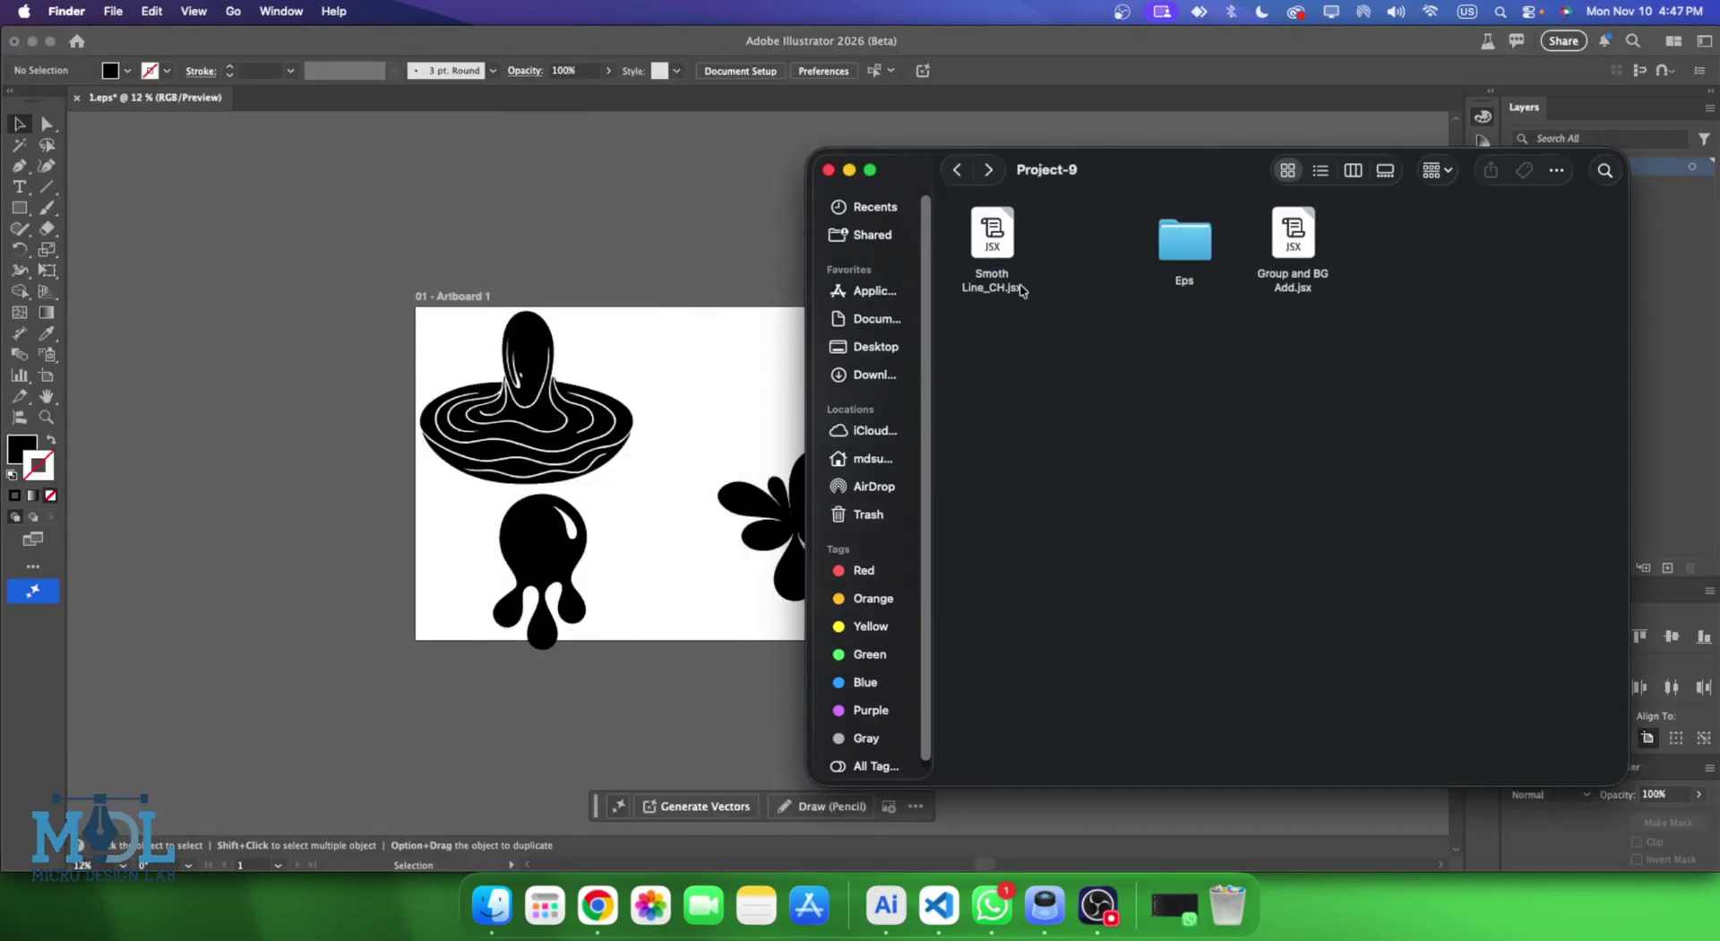
Move the spider above the artboard, the flower right, and the drip between bowl and flower.
left_click(717, 273)
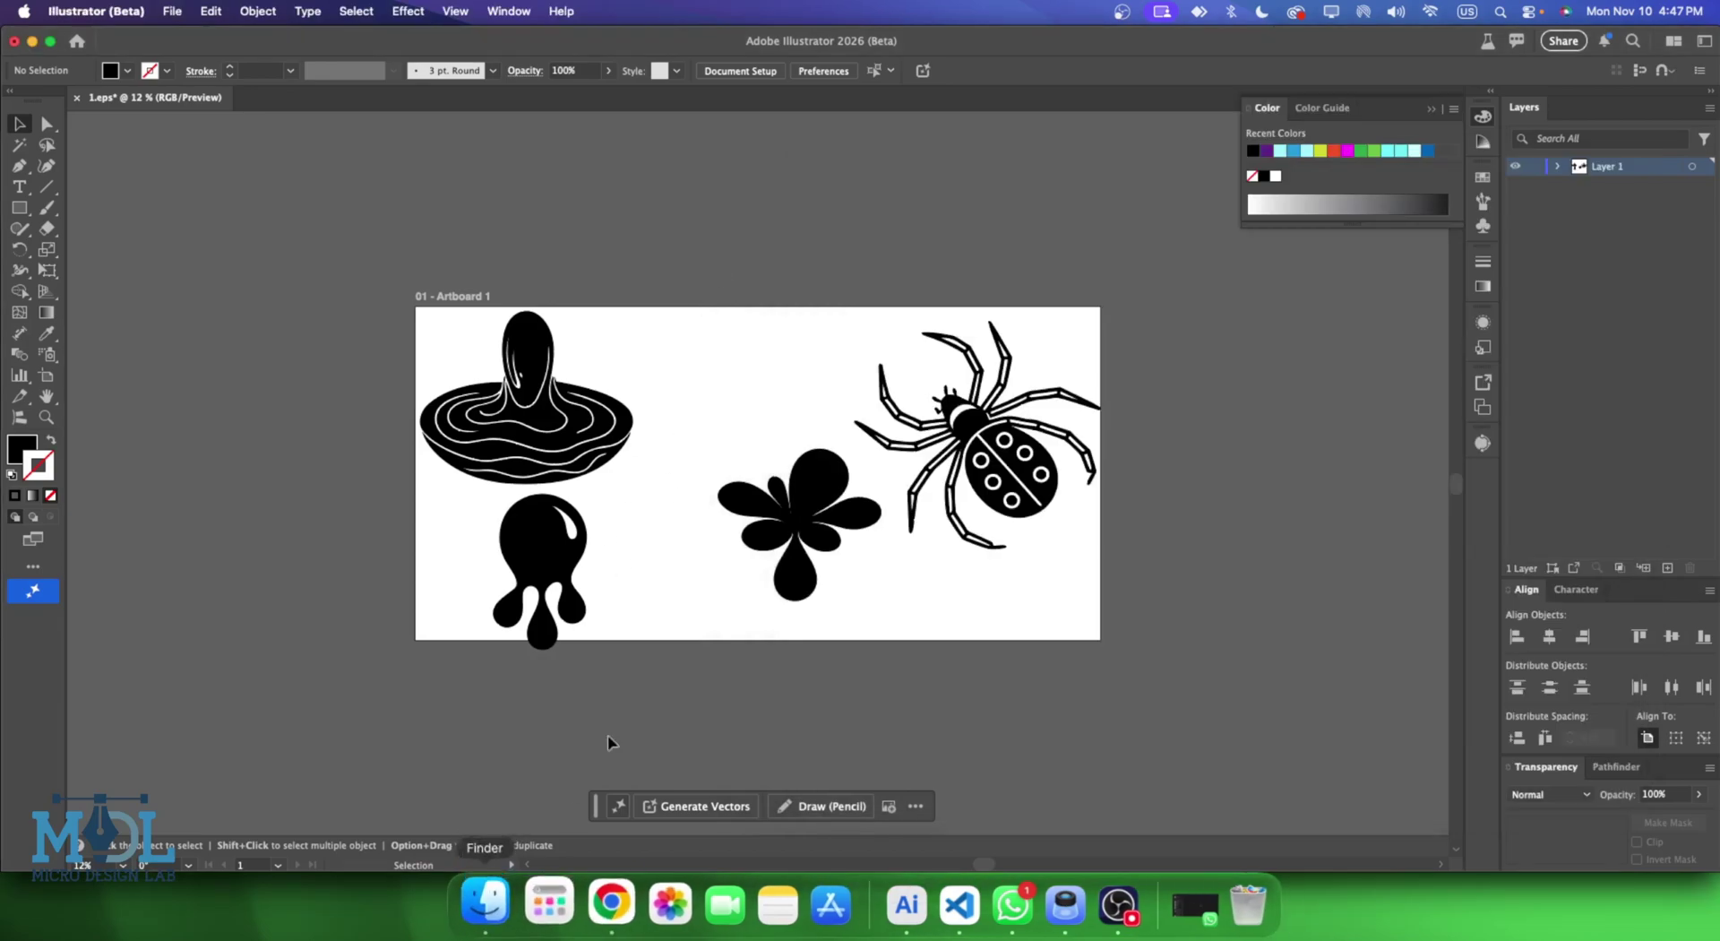
left_click(618, 425)
left_click(1003, 466)
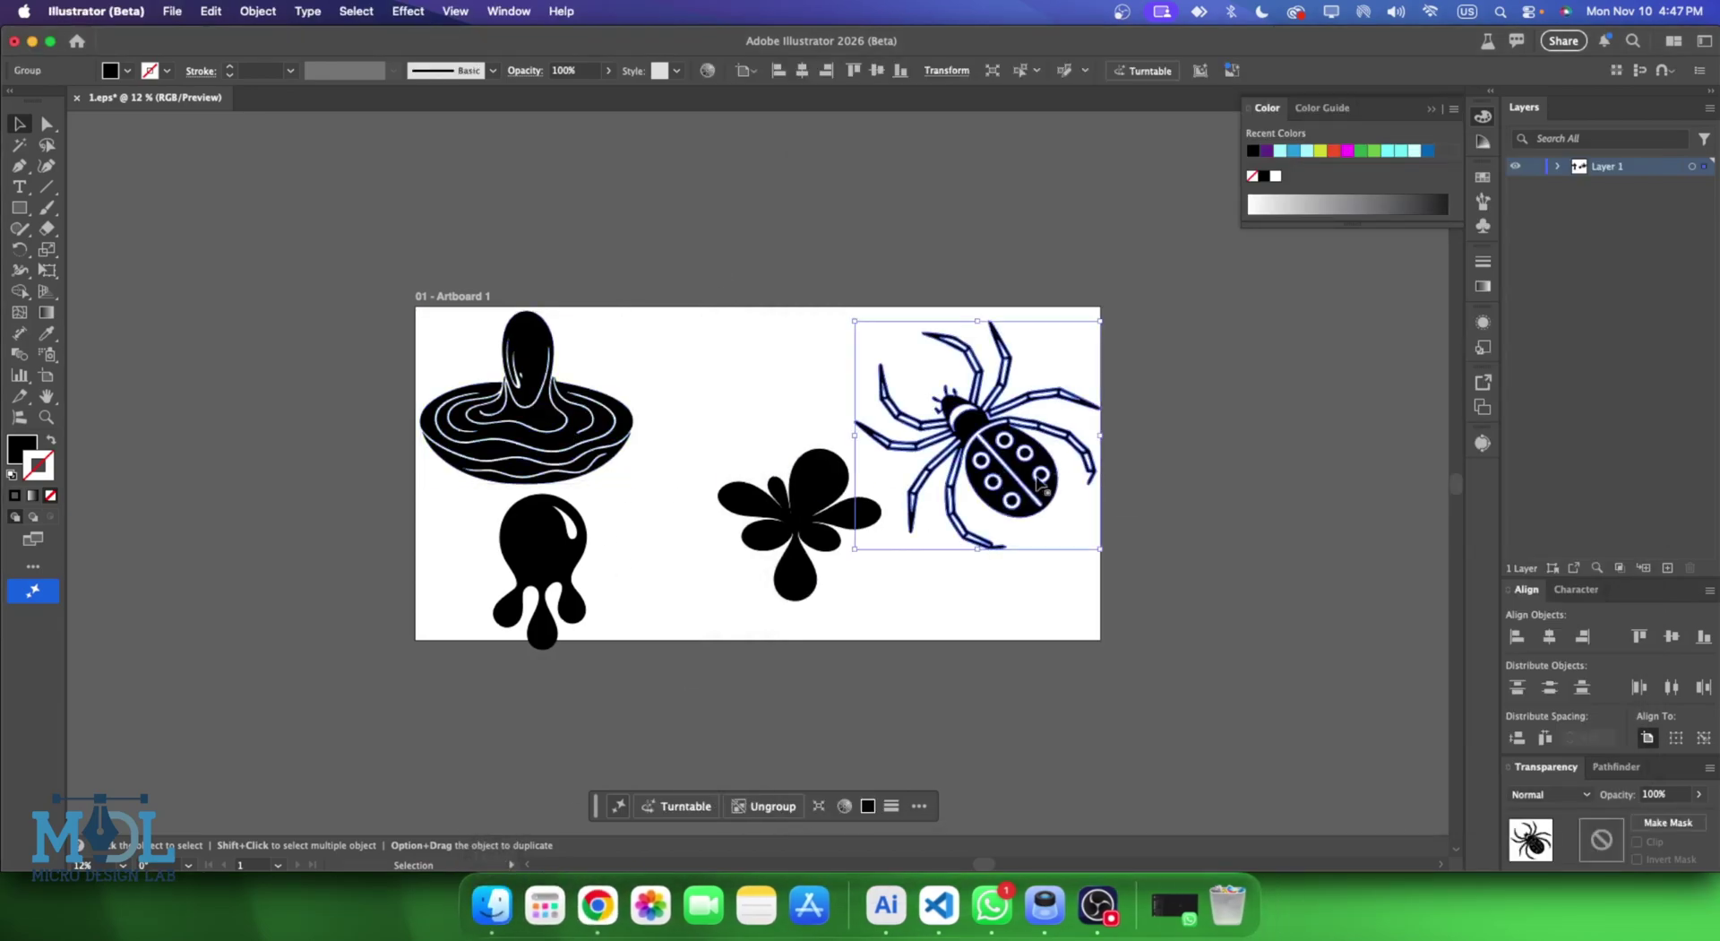
left_click_drag(1004, 466, 825, 242)
left_click_drag(828, 479, 978, 416)
left_click_drag(573, 542, 766, 473)
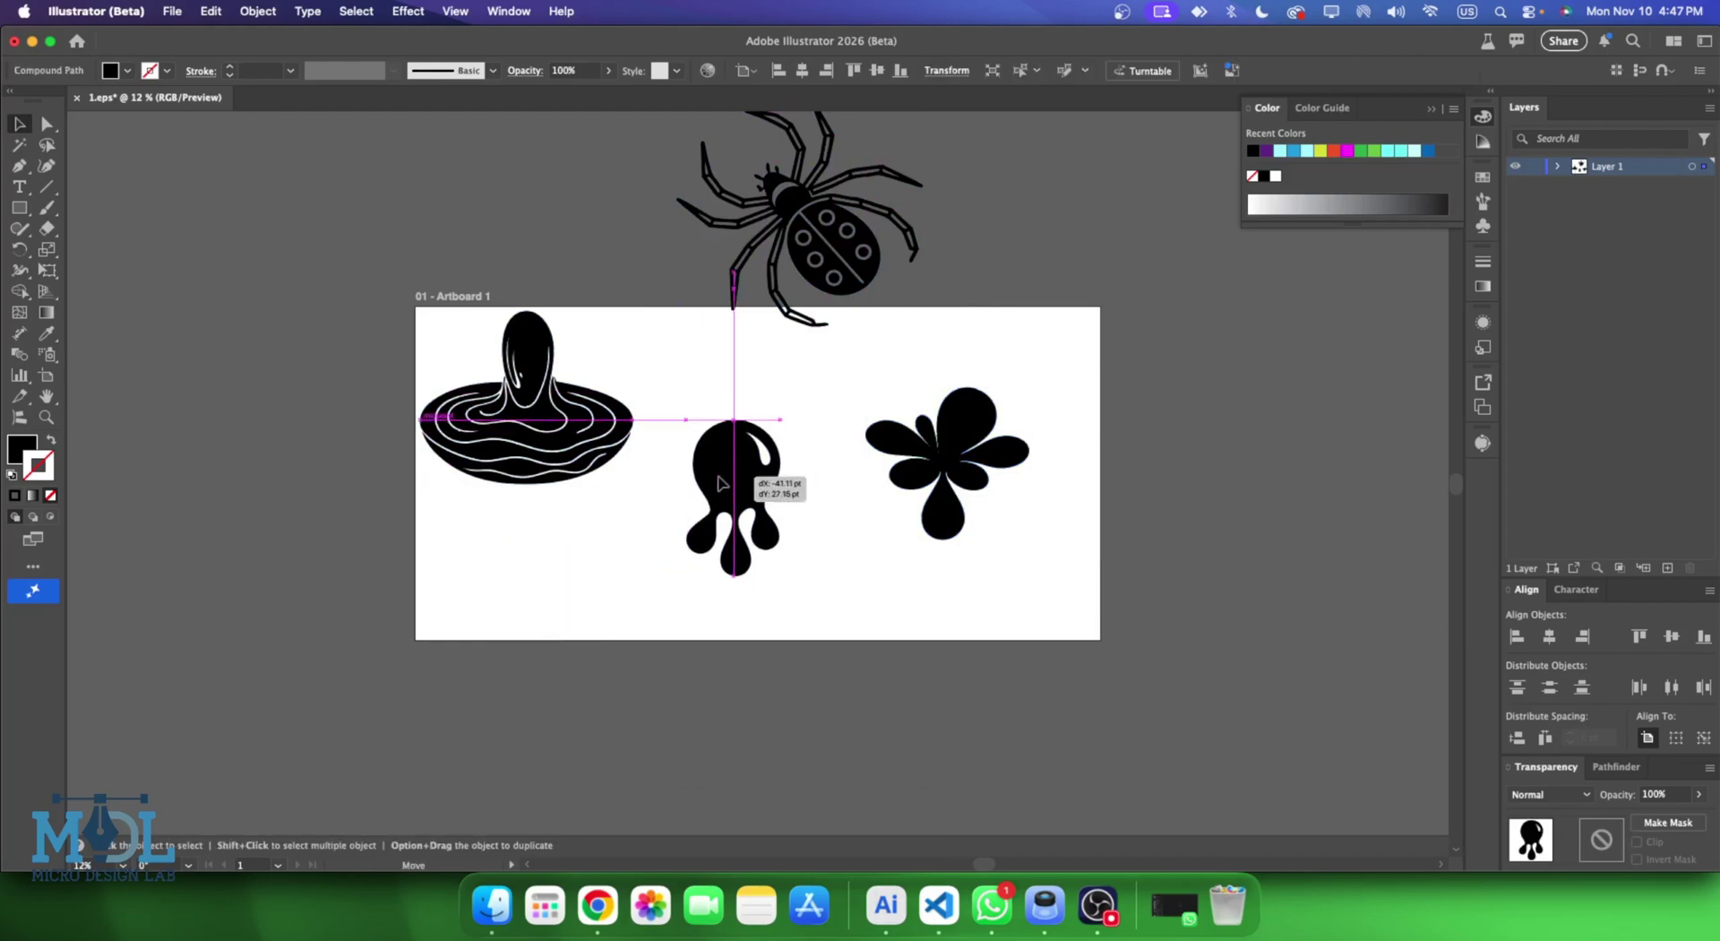
left_click(494, 901)
left_click(622, 541)
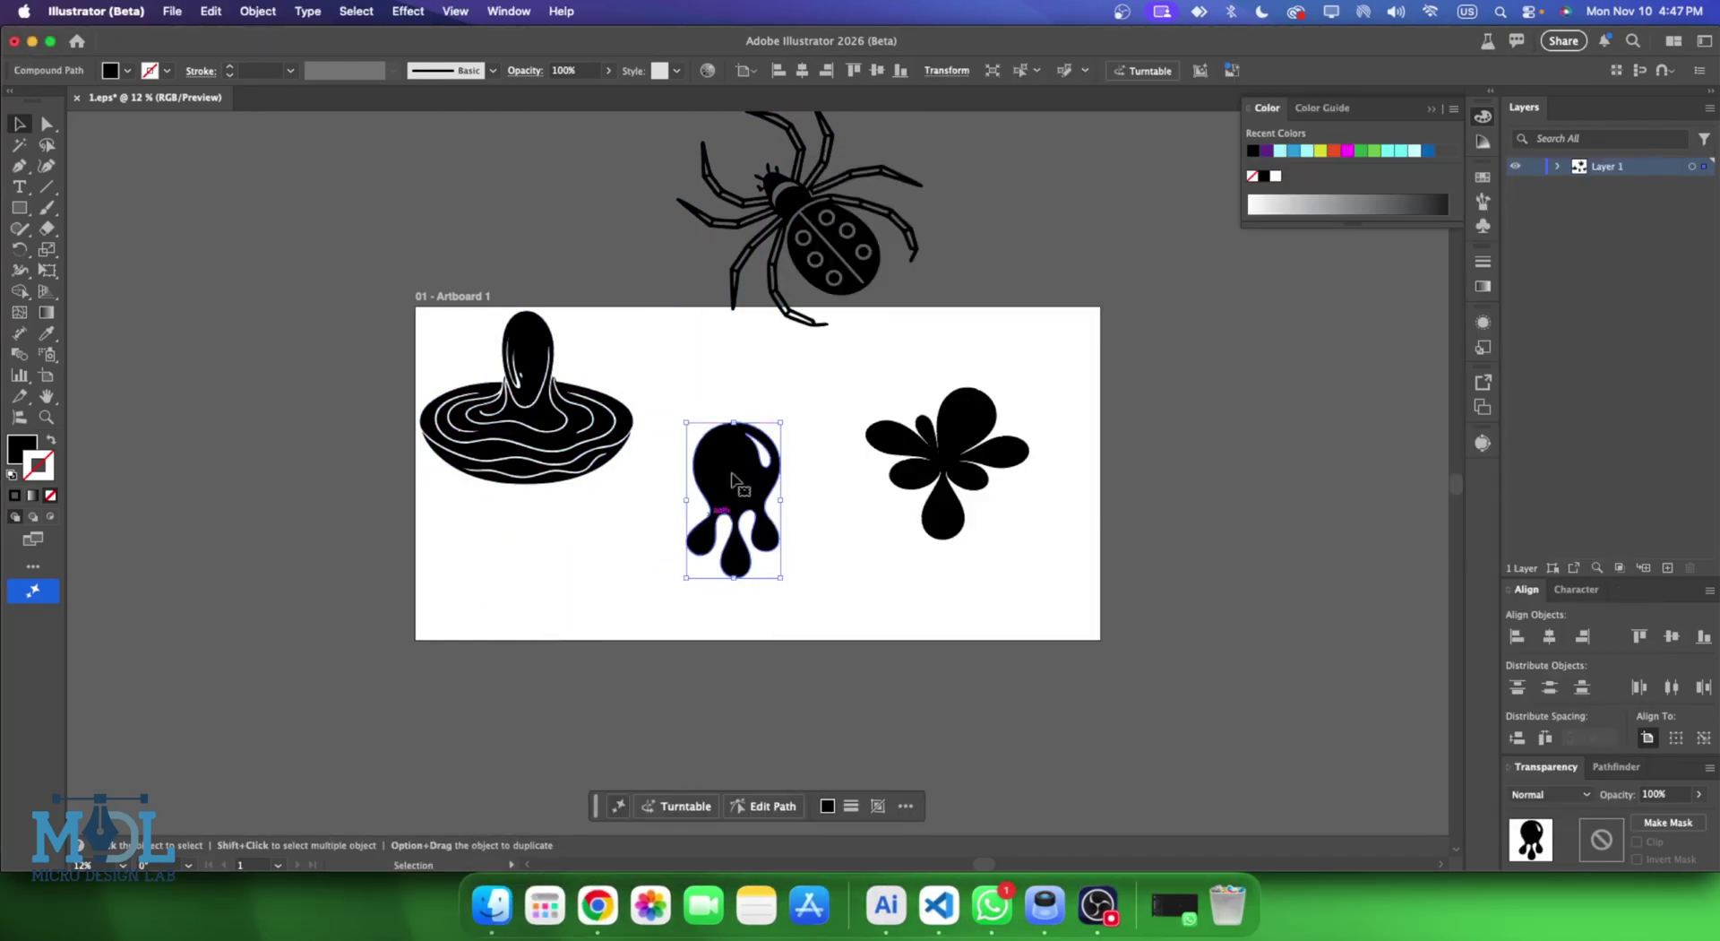
Browse File > Scripts without running one, then lower the bowl and spider onto the artboard's top edge.
left_click(170, 11)
mouse_move(185, 509)
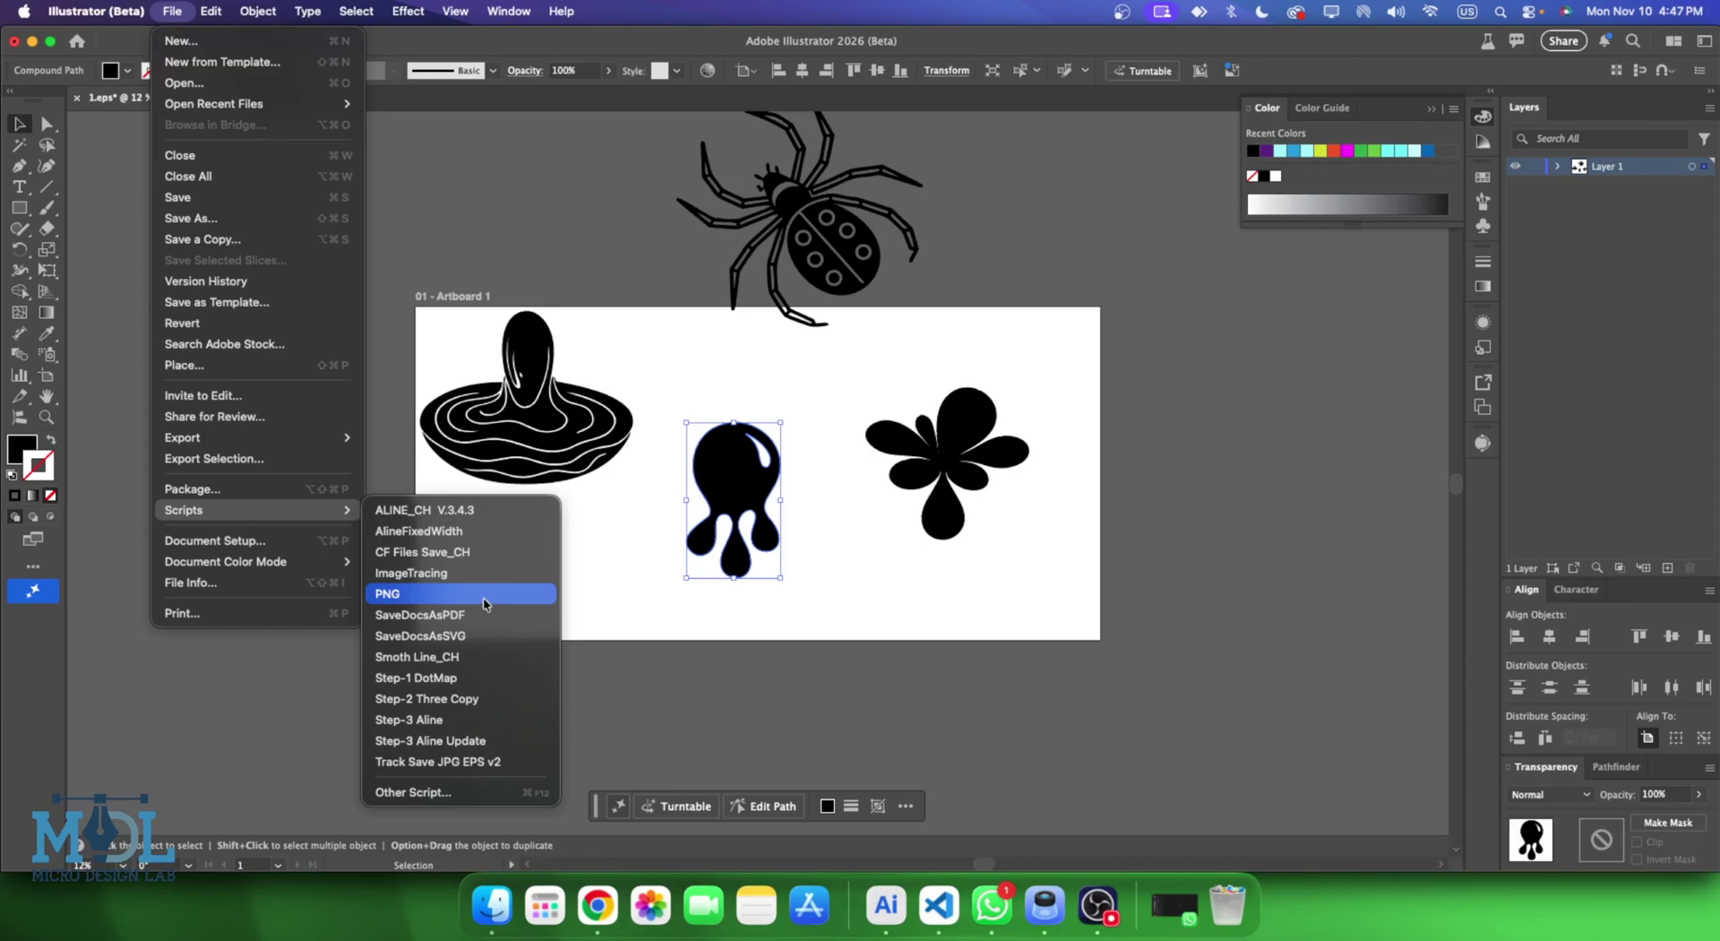
left_click(590, 652)
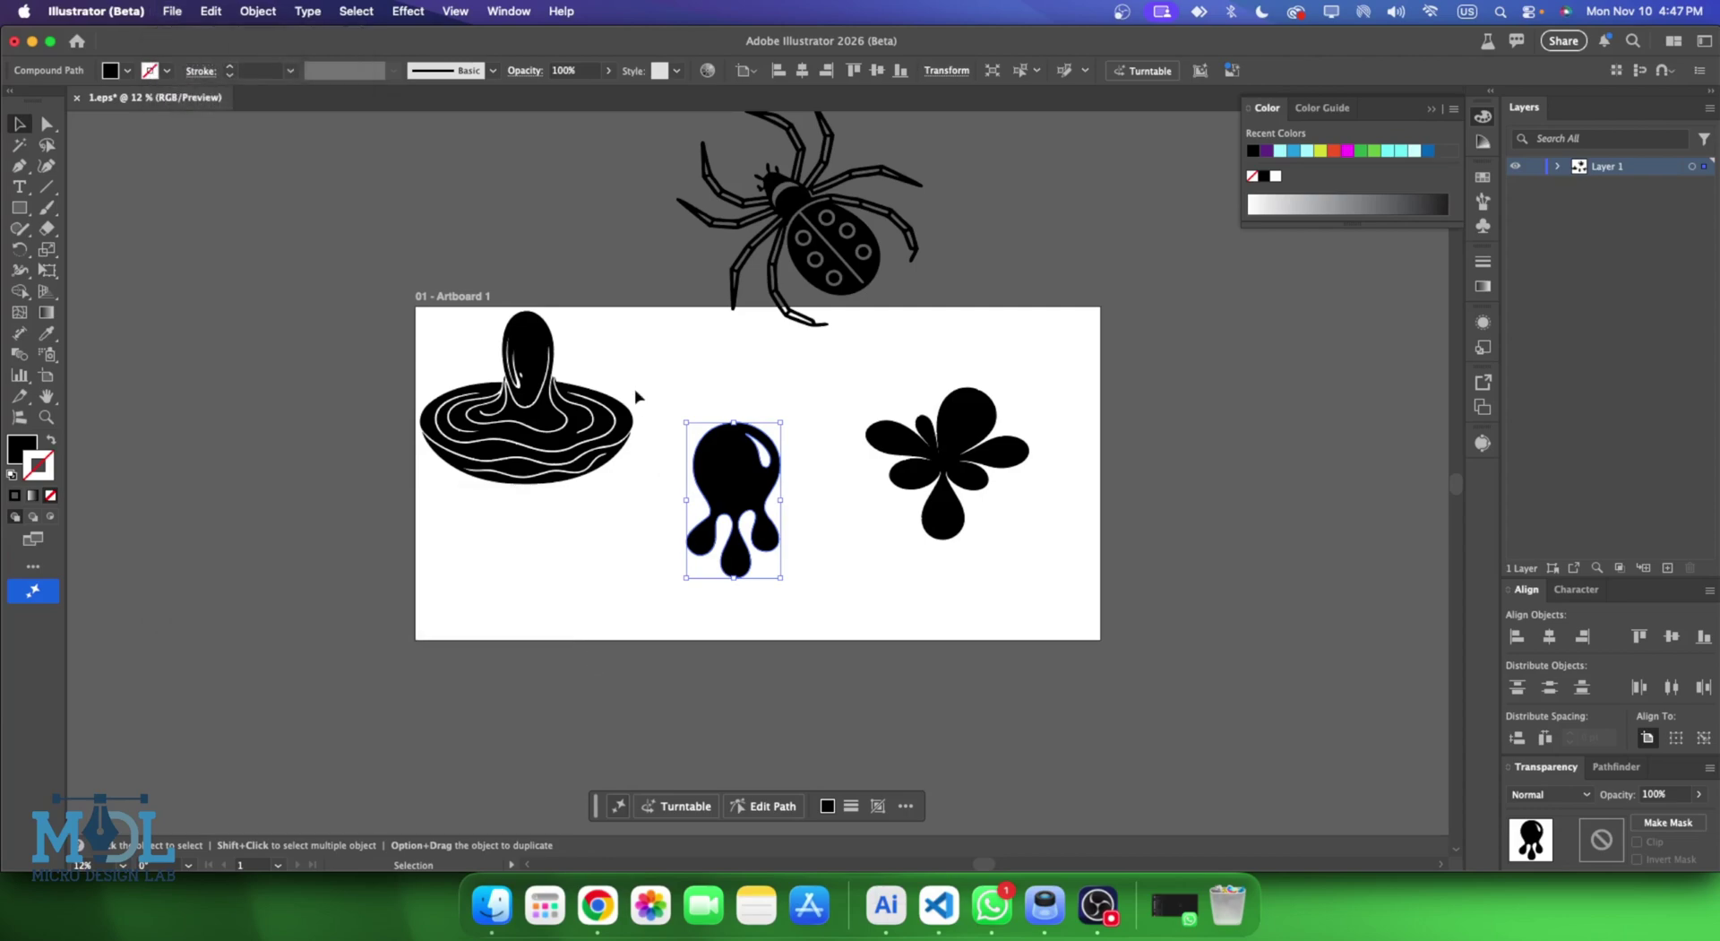
left_click_drag(529, 422, 529, 473)
mouse_move(811, 264)
left_mouse_down()
mouse_move(914, 341)
mouse_move(842, 349)
left_mouse_up()
left_click(694, 529)
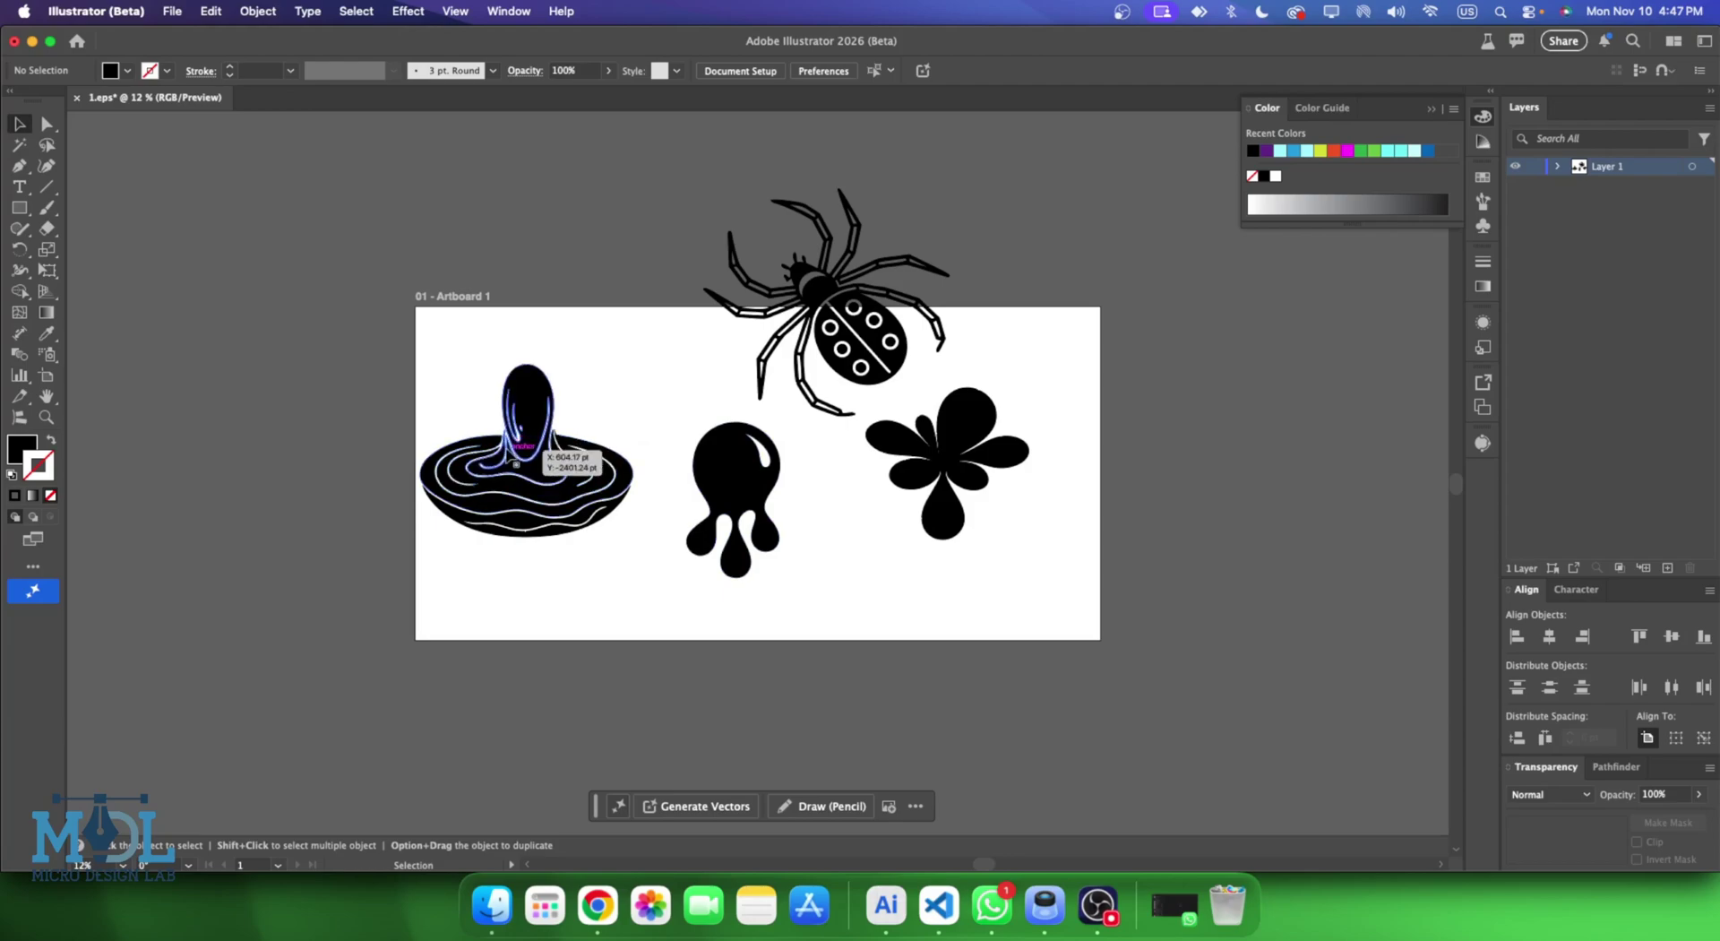
Run Smoth Line_CH on the bowl group and review the 159 / 90 / 69 anchor counts.
left_click(538, 453)
scroll(553, 482, "up", 1)
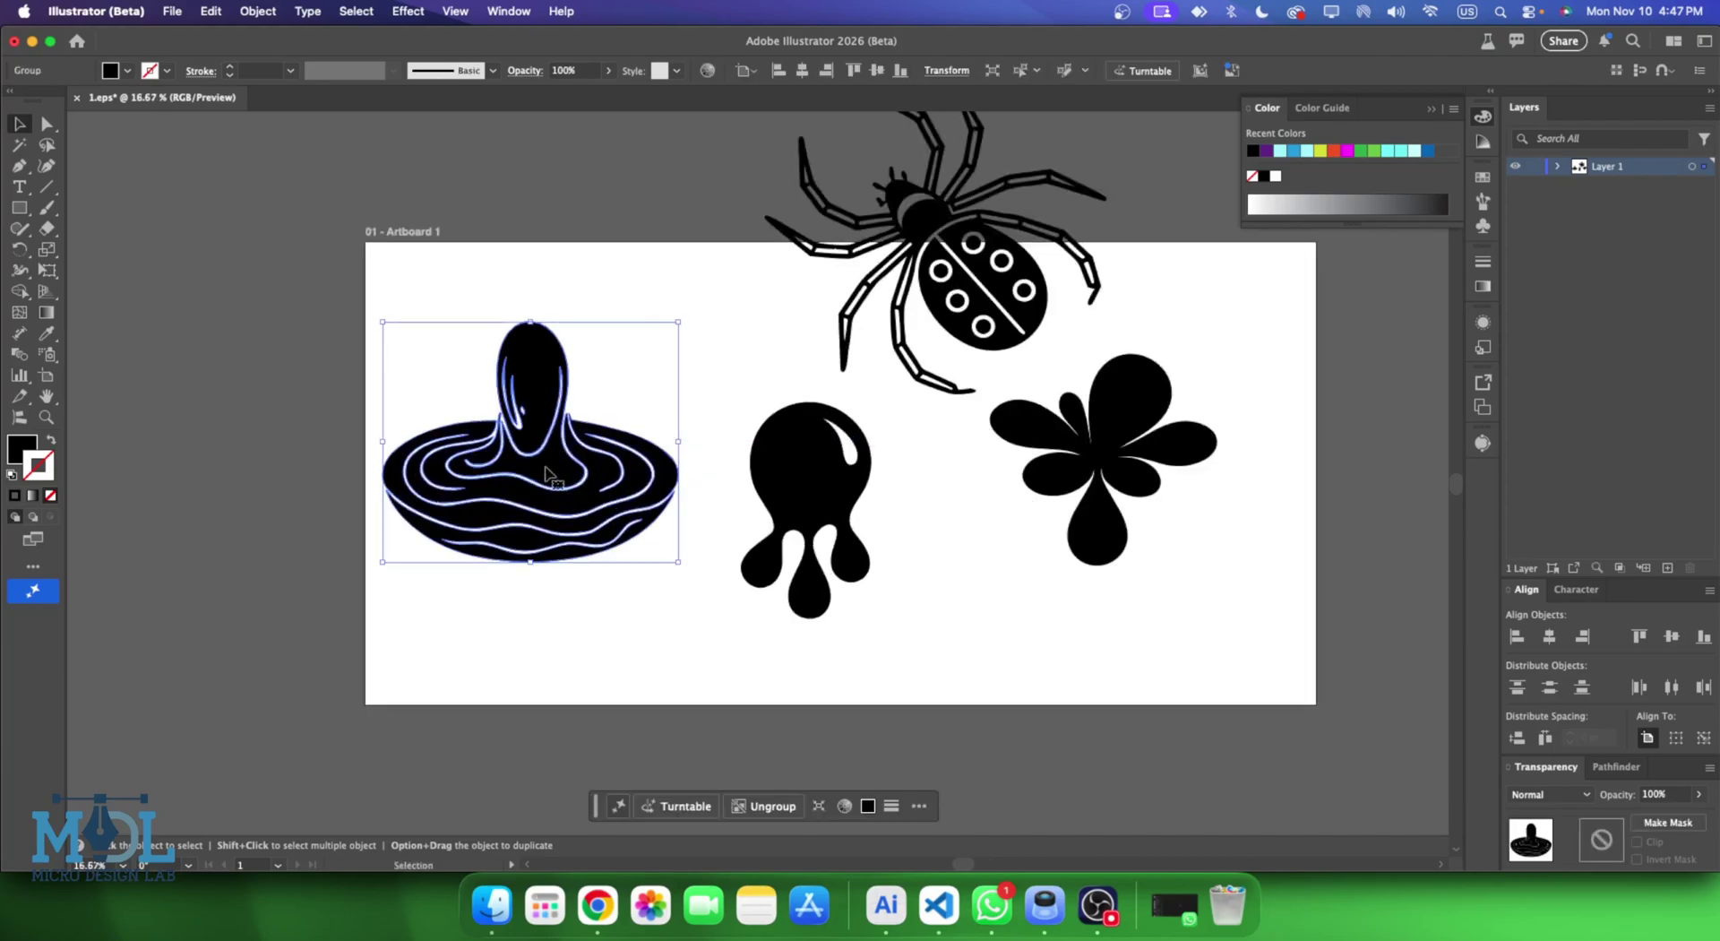
left_click(179, 11)
mouse_move(184, 509)
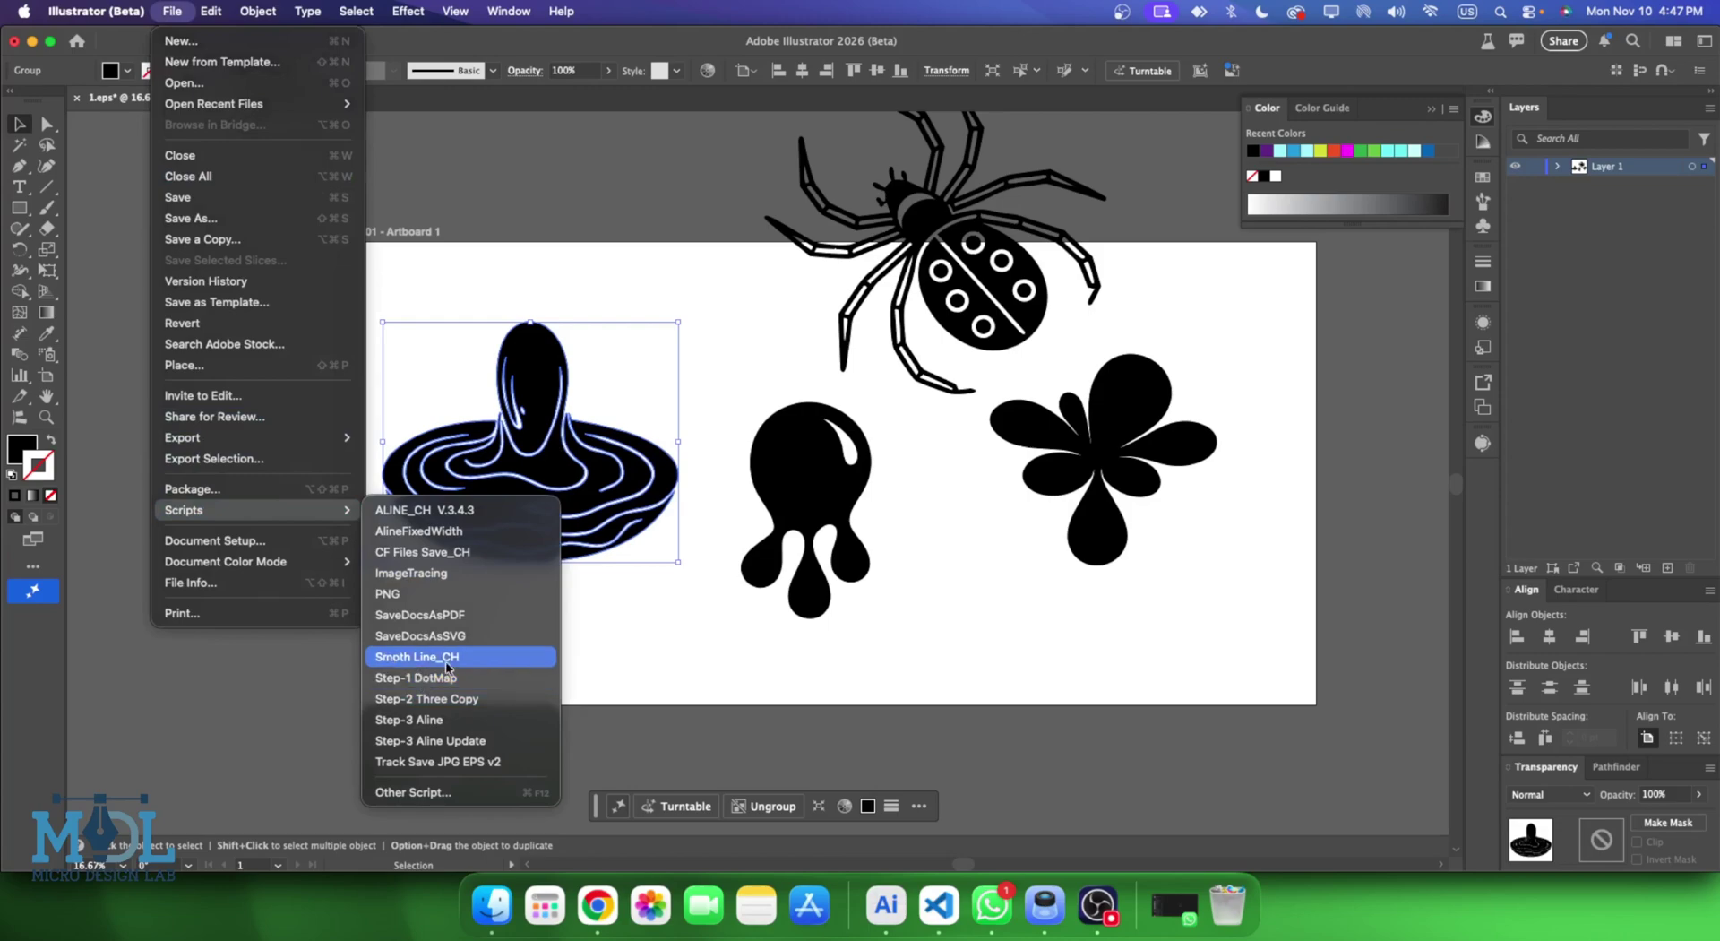
left_click(446, 660)
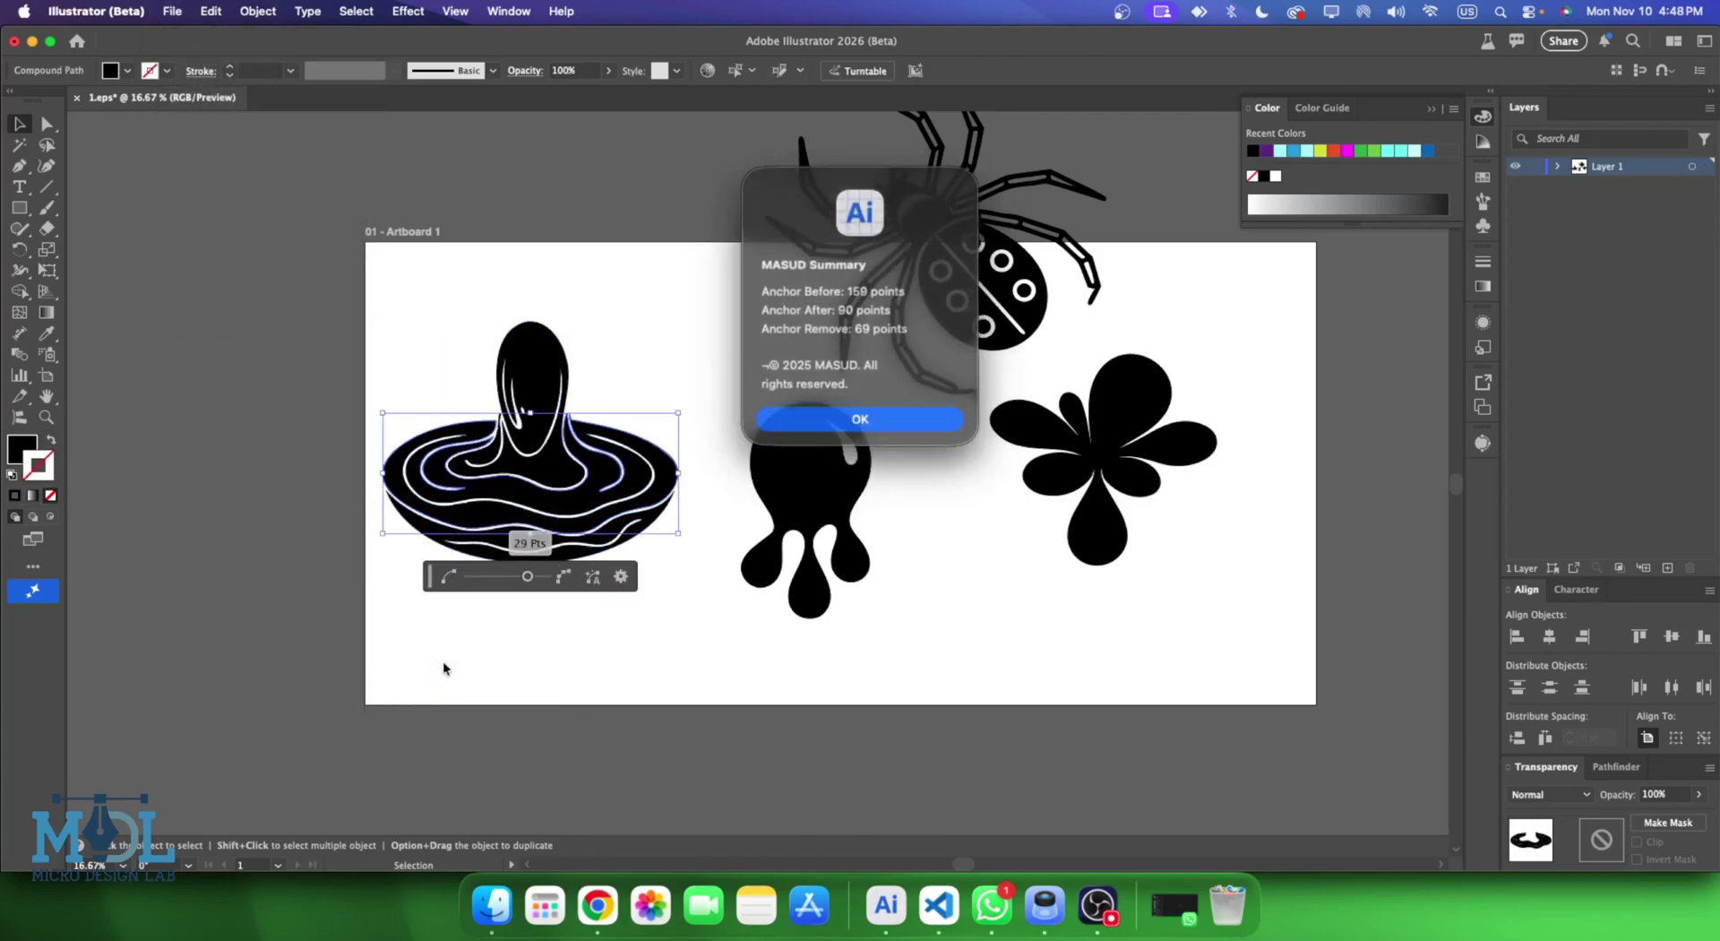
left_click_drag(897, 194, 868, 255)
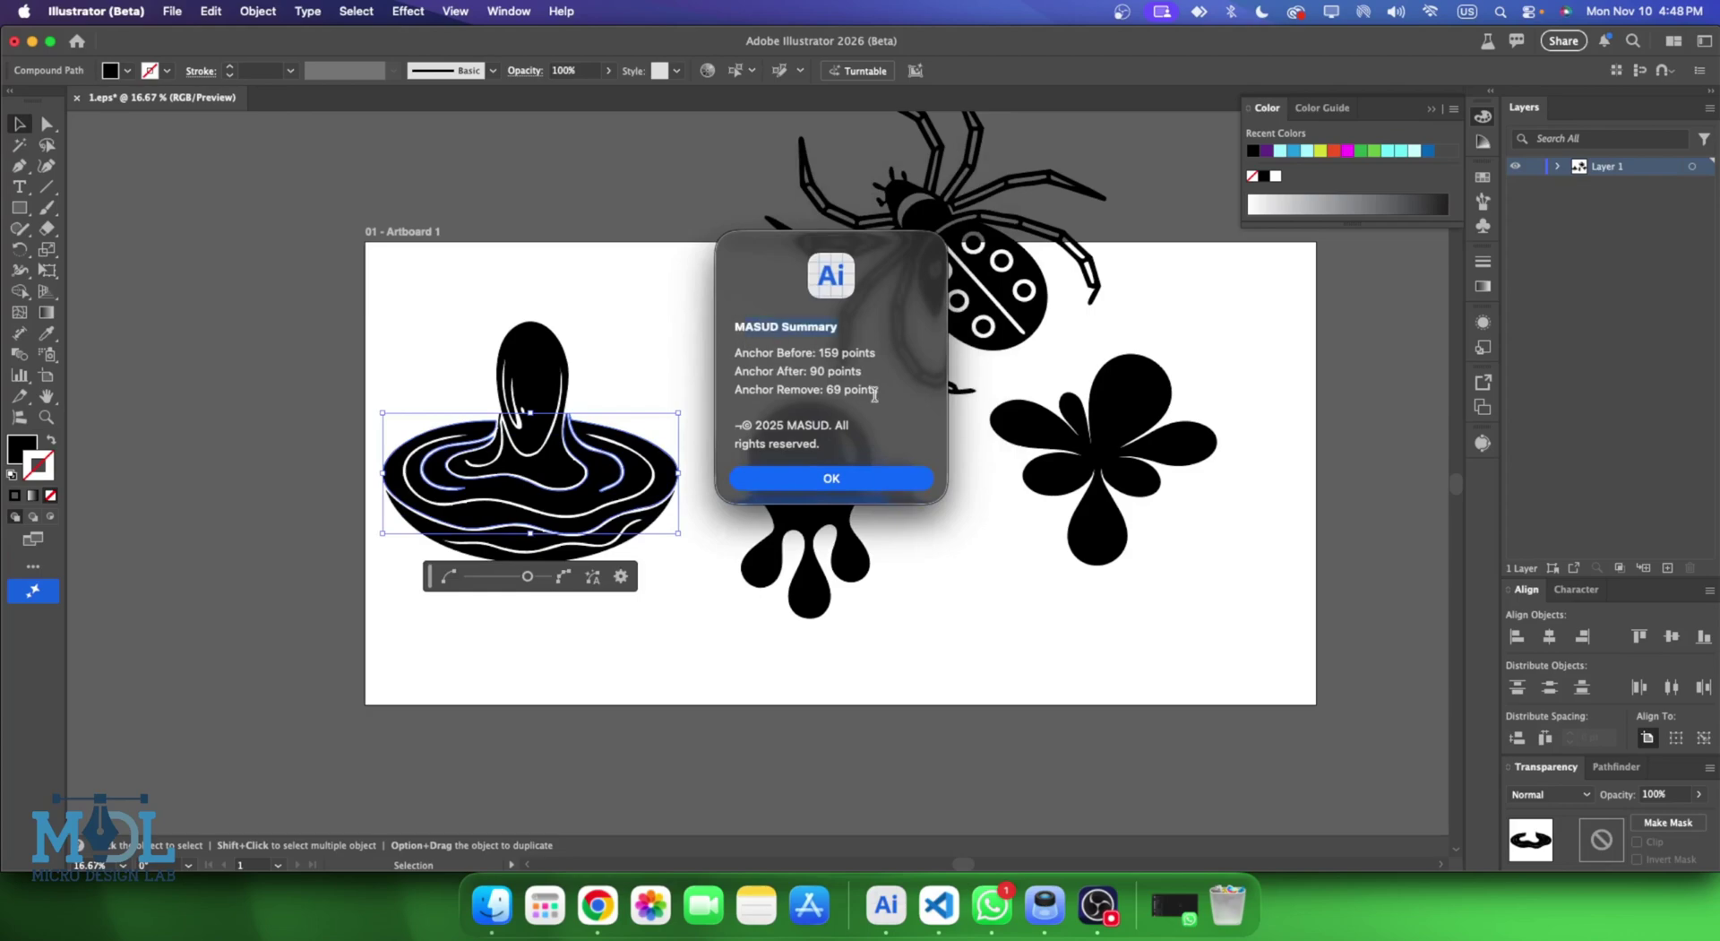
left_click_drag(736, 355, 876, 357)
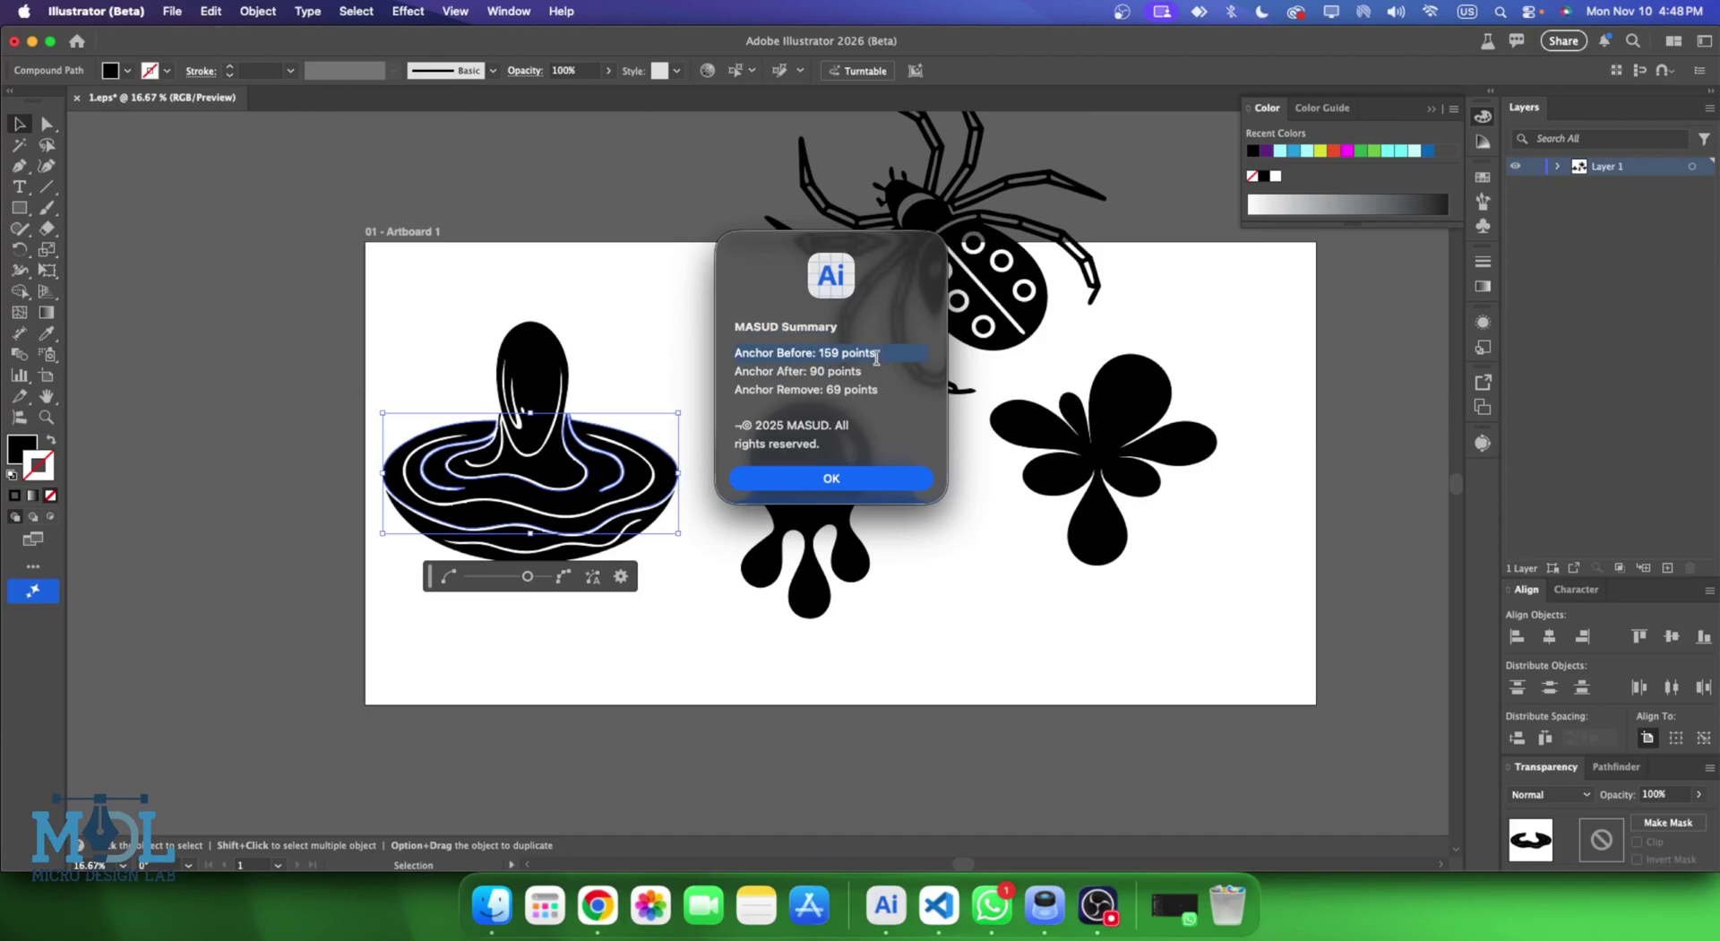
left_click(827, 349)
left_click_drag(739, 371, 877, 367)
left_click_drag(734, 394, 939, 386)
Move the spider off the artboard and smooth it from 329 to 243 anchors.
left_click(843, 475)
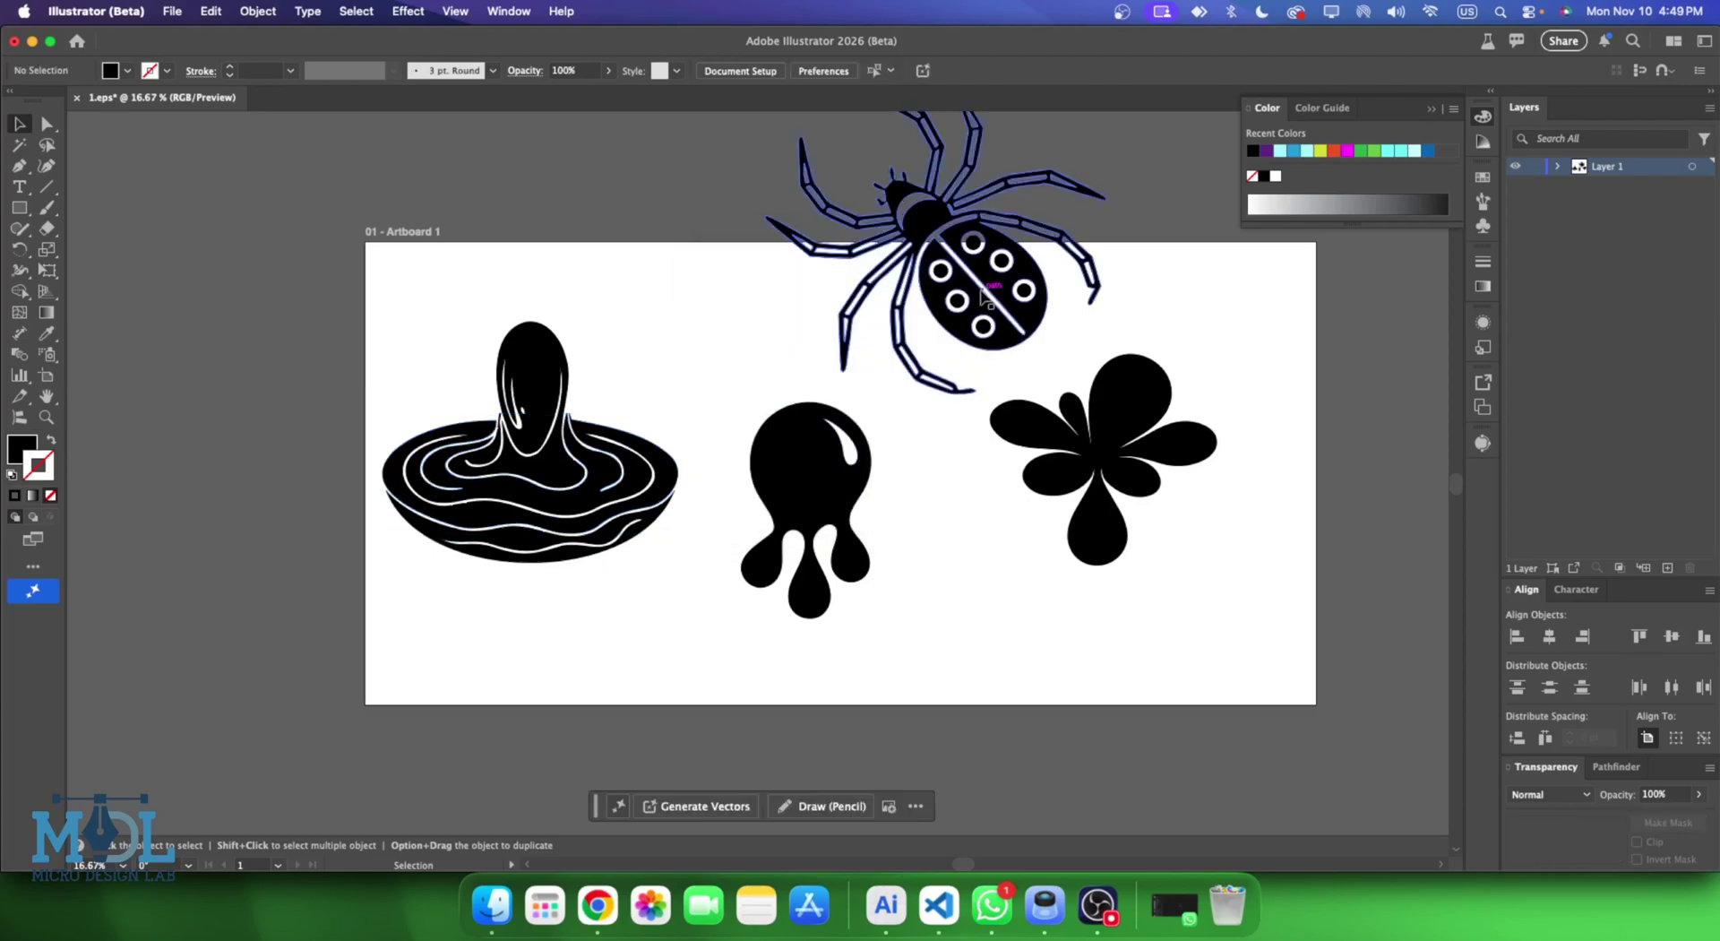
left_click(1010, 283)
mouse_move(1010, 282)
left_mouse_down()
mouse_move(538, 584)
mouse_move(466, 579)
left_mouse_up()
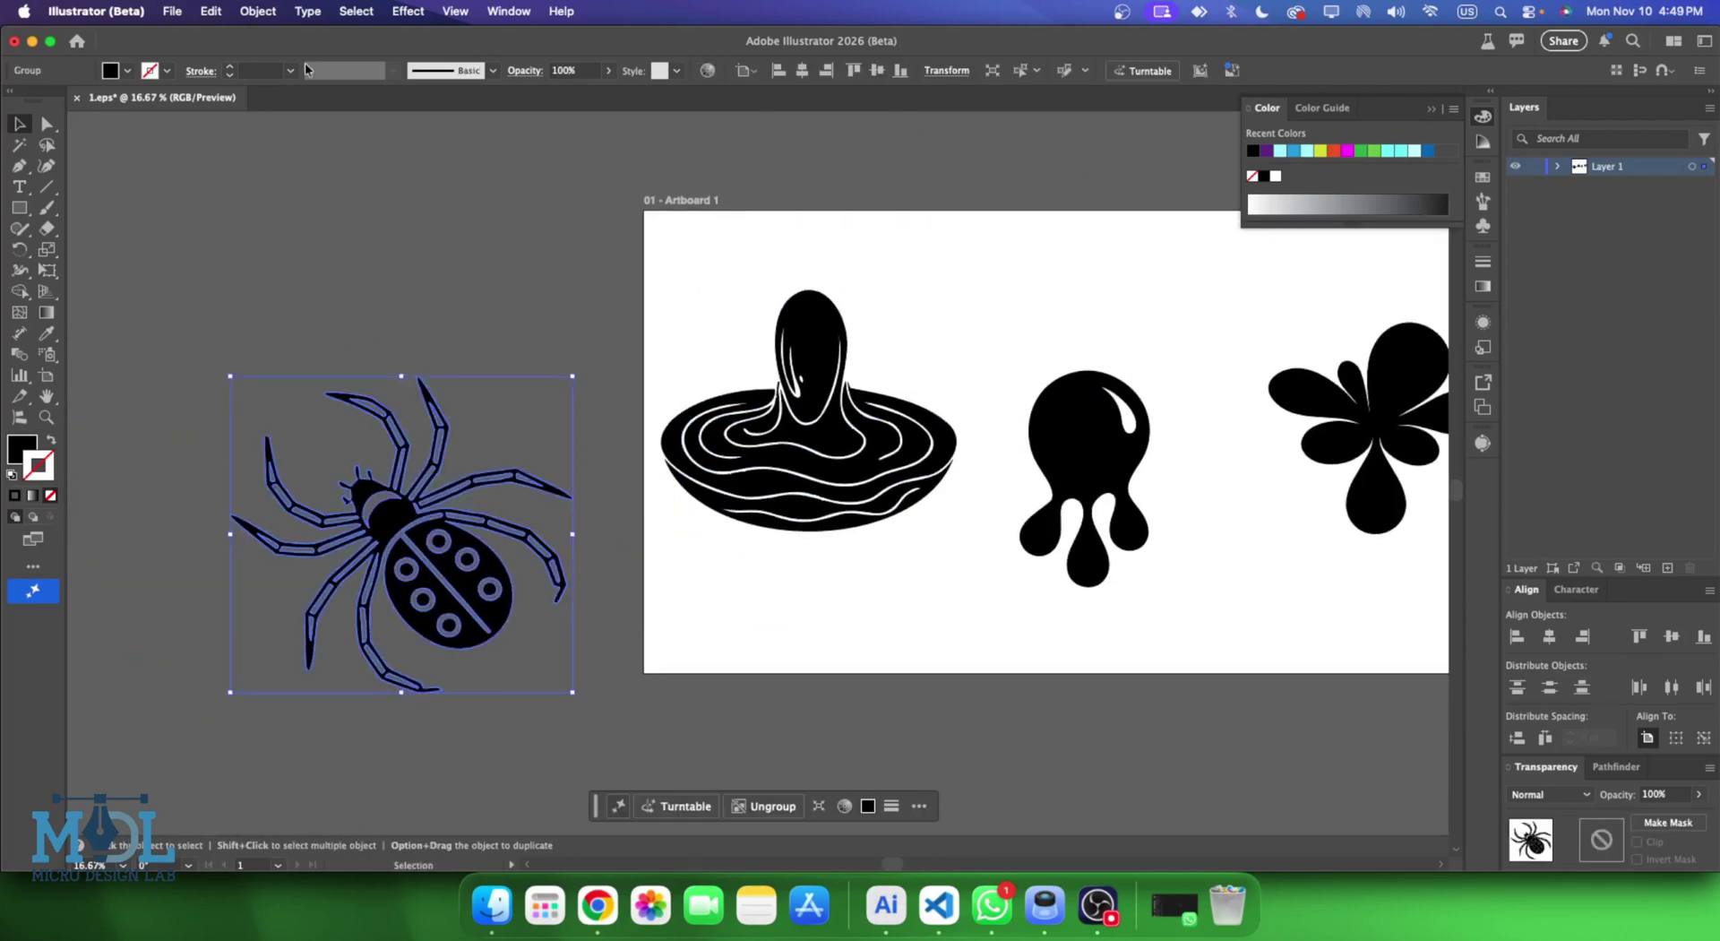
left_click(171, 12)
mouse_move(184, 509)
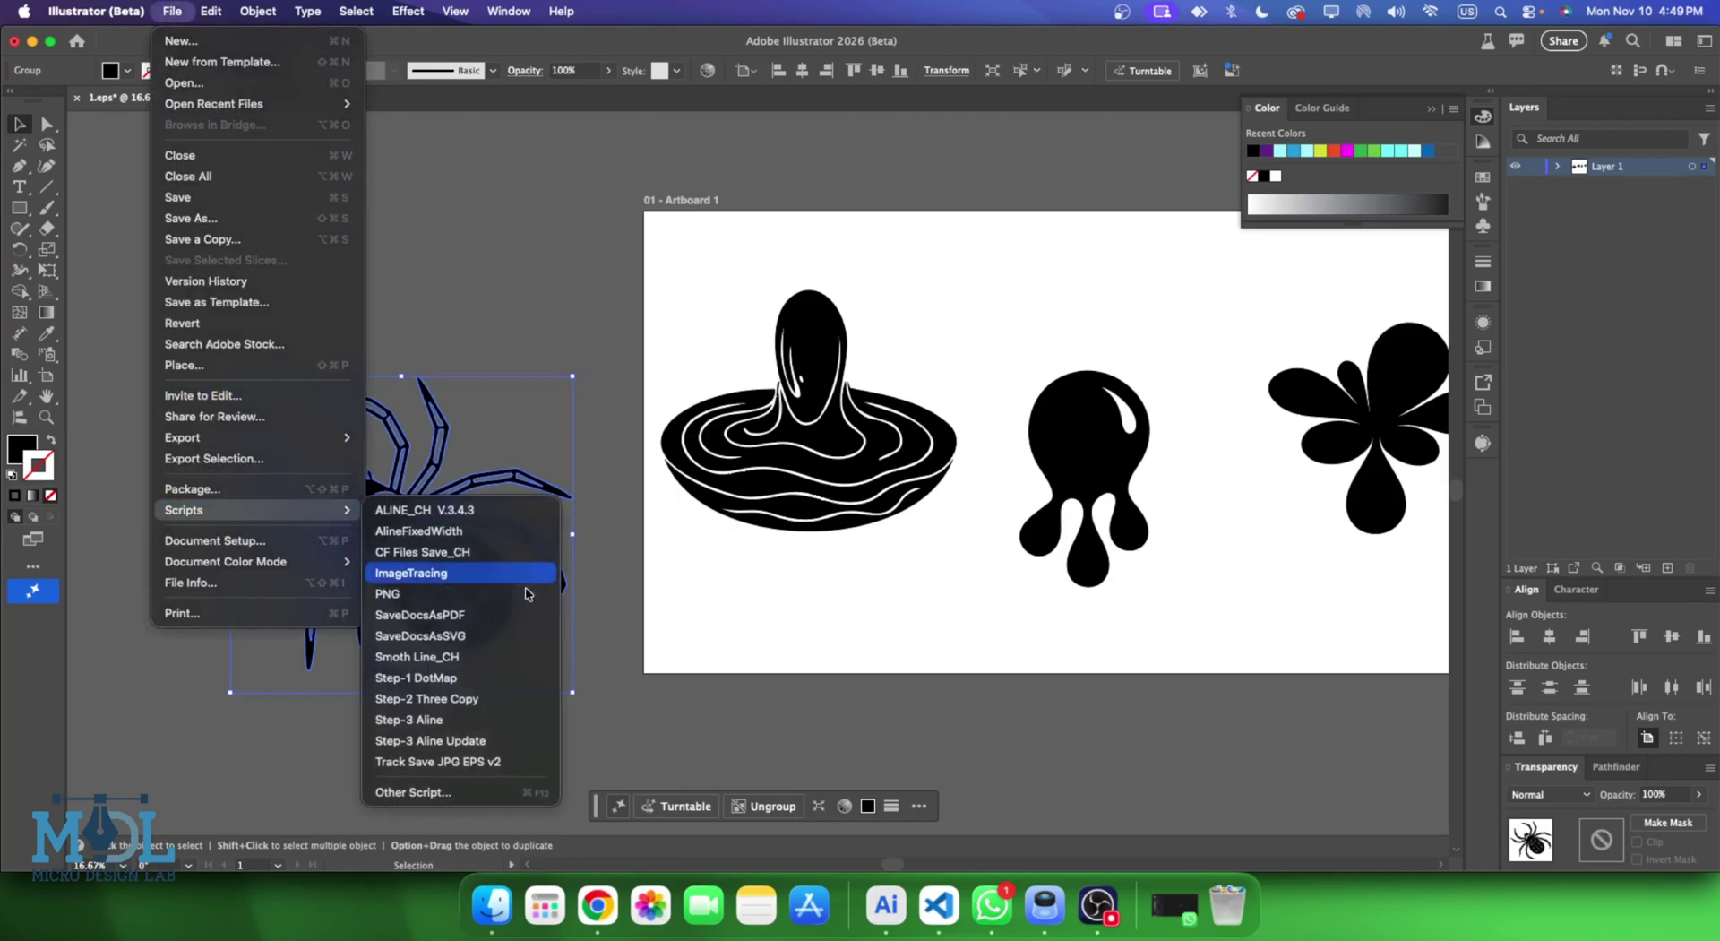
left_click(449, 660)
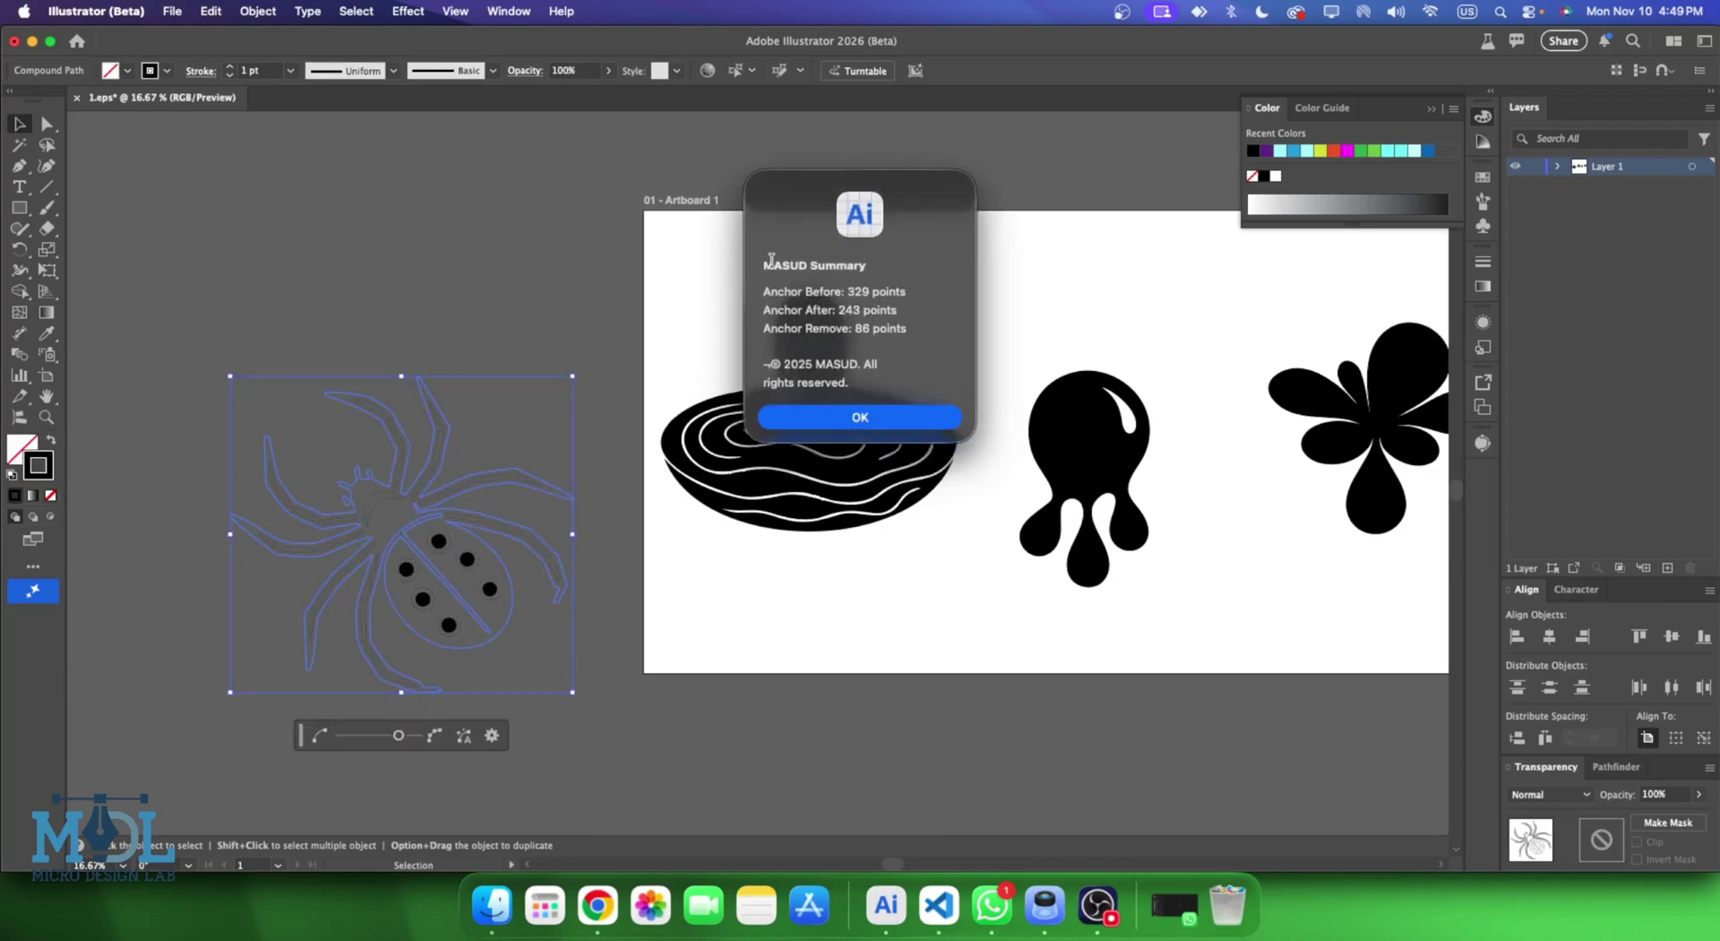
key("Return")
Select all artwork and run Smoth Line_CH, reducing 407 anchors to 350.
scroll(1254, 542, "right", 3)
scroll(1025, 538, "right", 5)
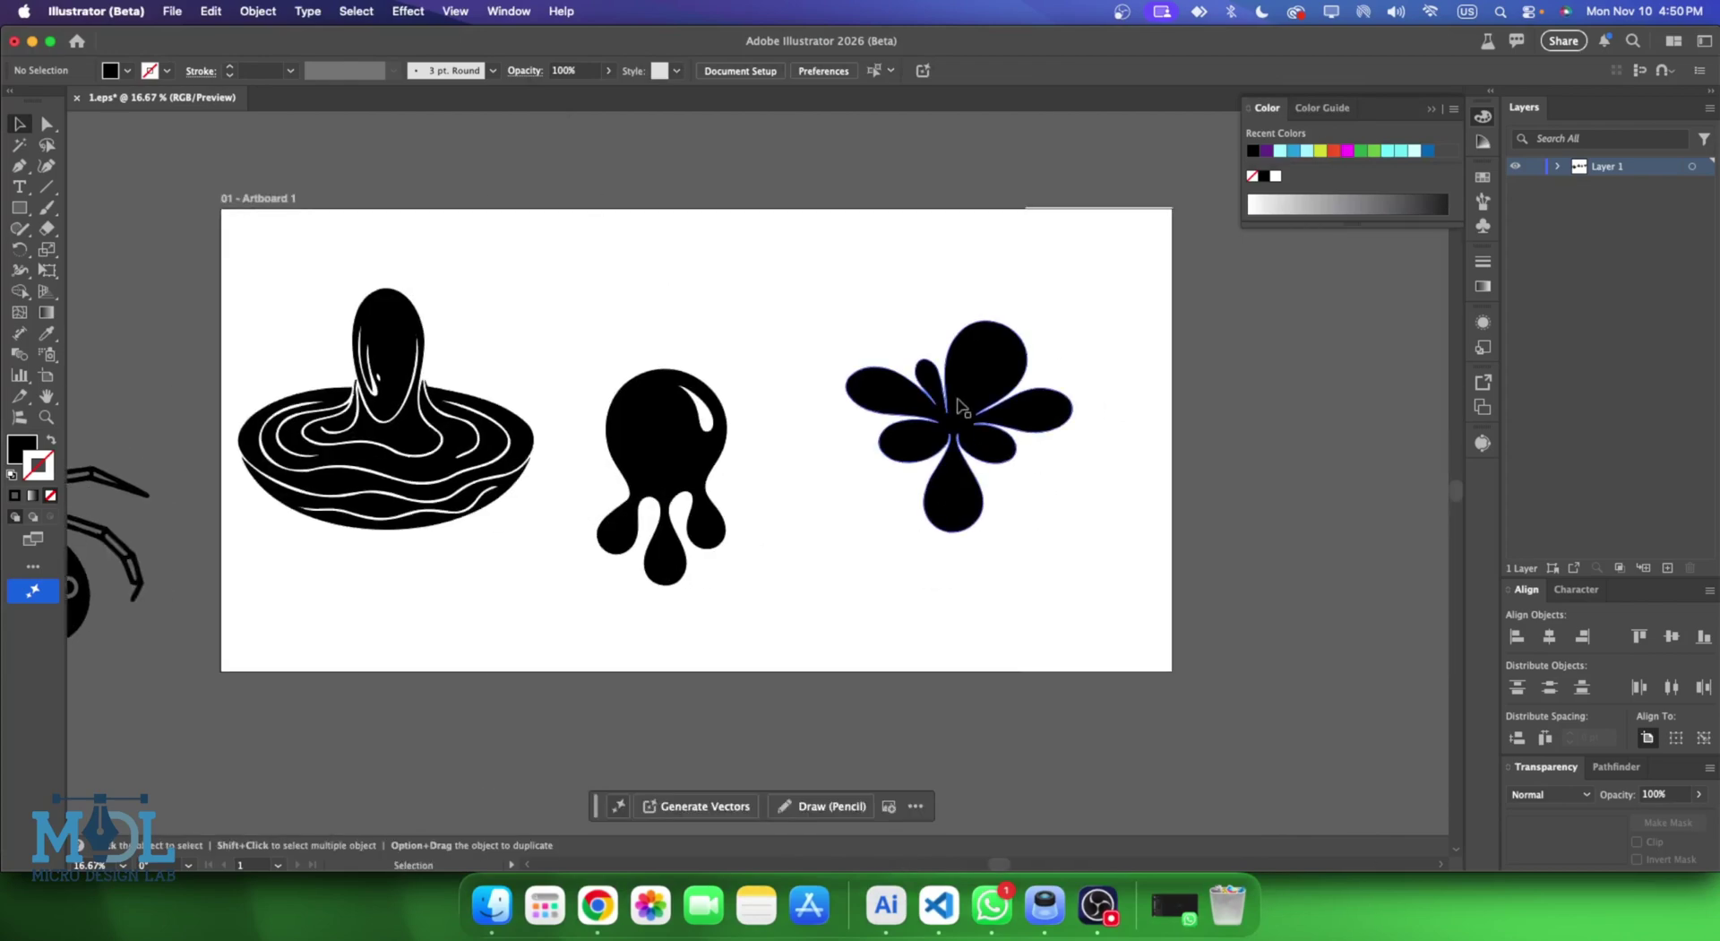
left_click(658, 488)
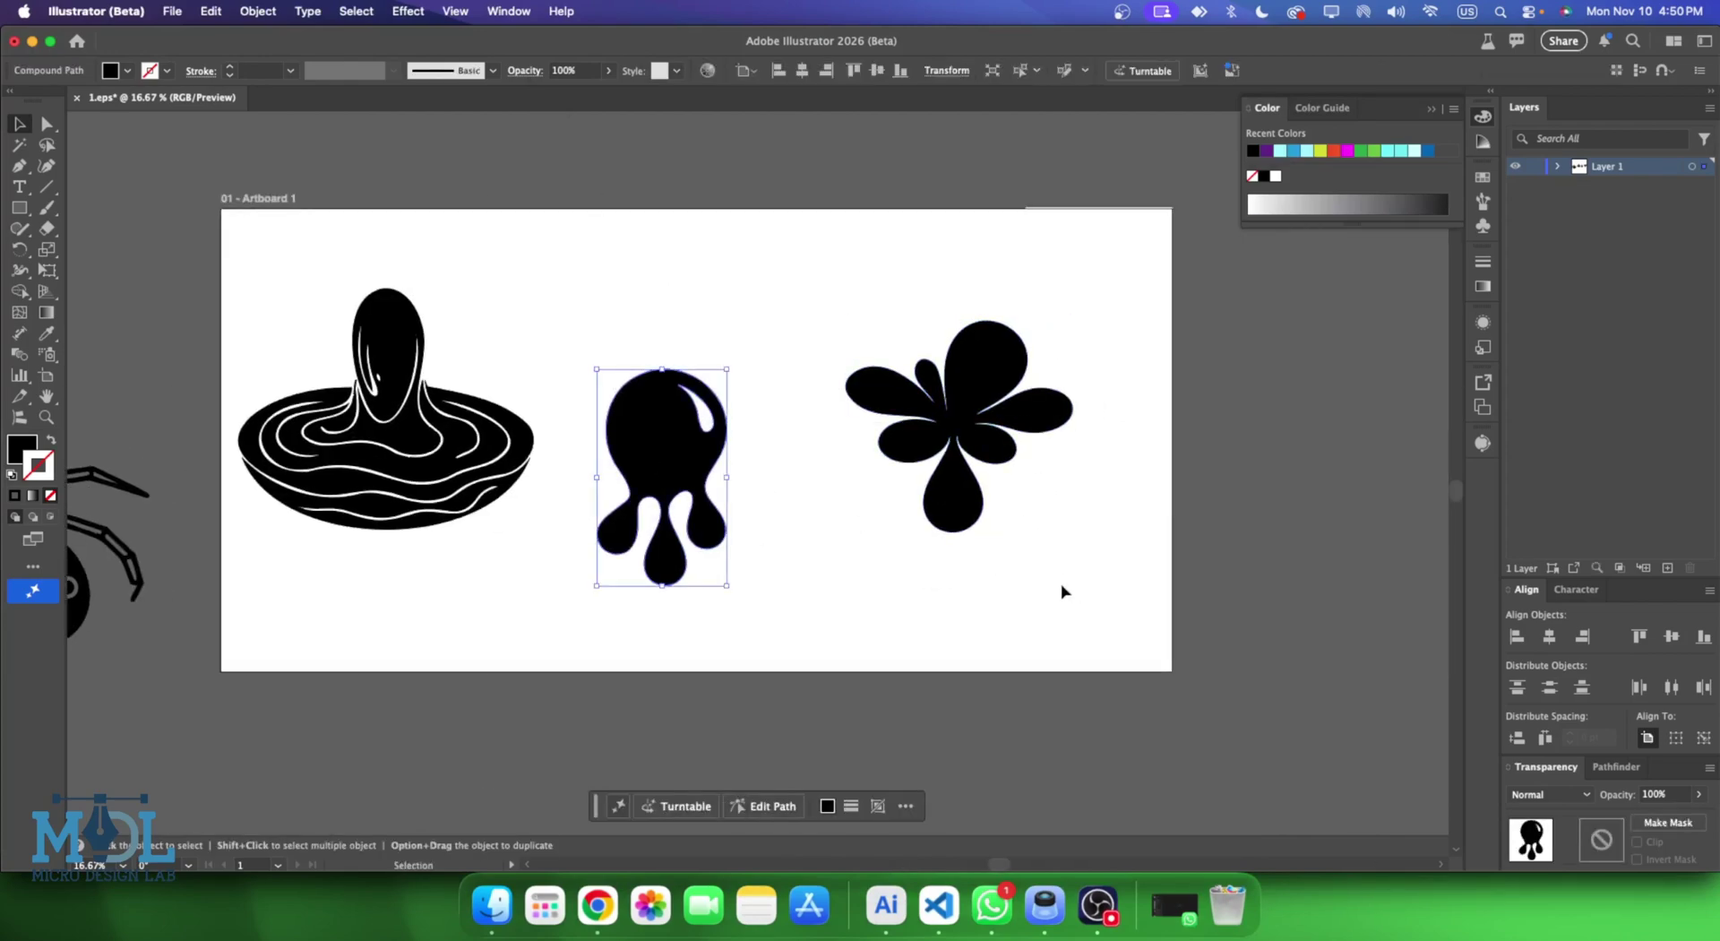
left_click_drag(1071, 596, 594, 318)
scroll(1260, 600, "down", 1)
scroll(1259, 600, "down", 1)
key("super+a")
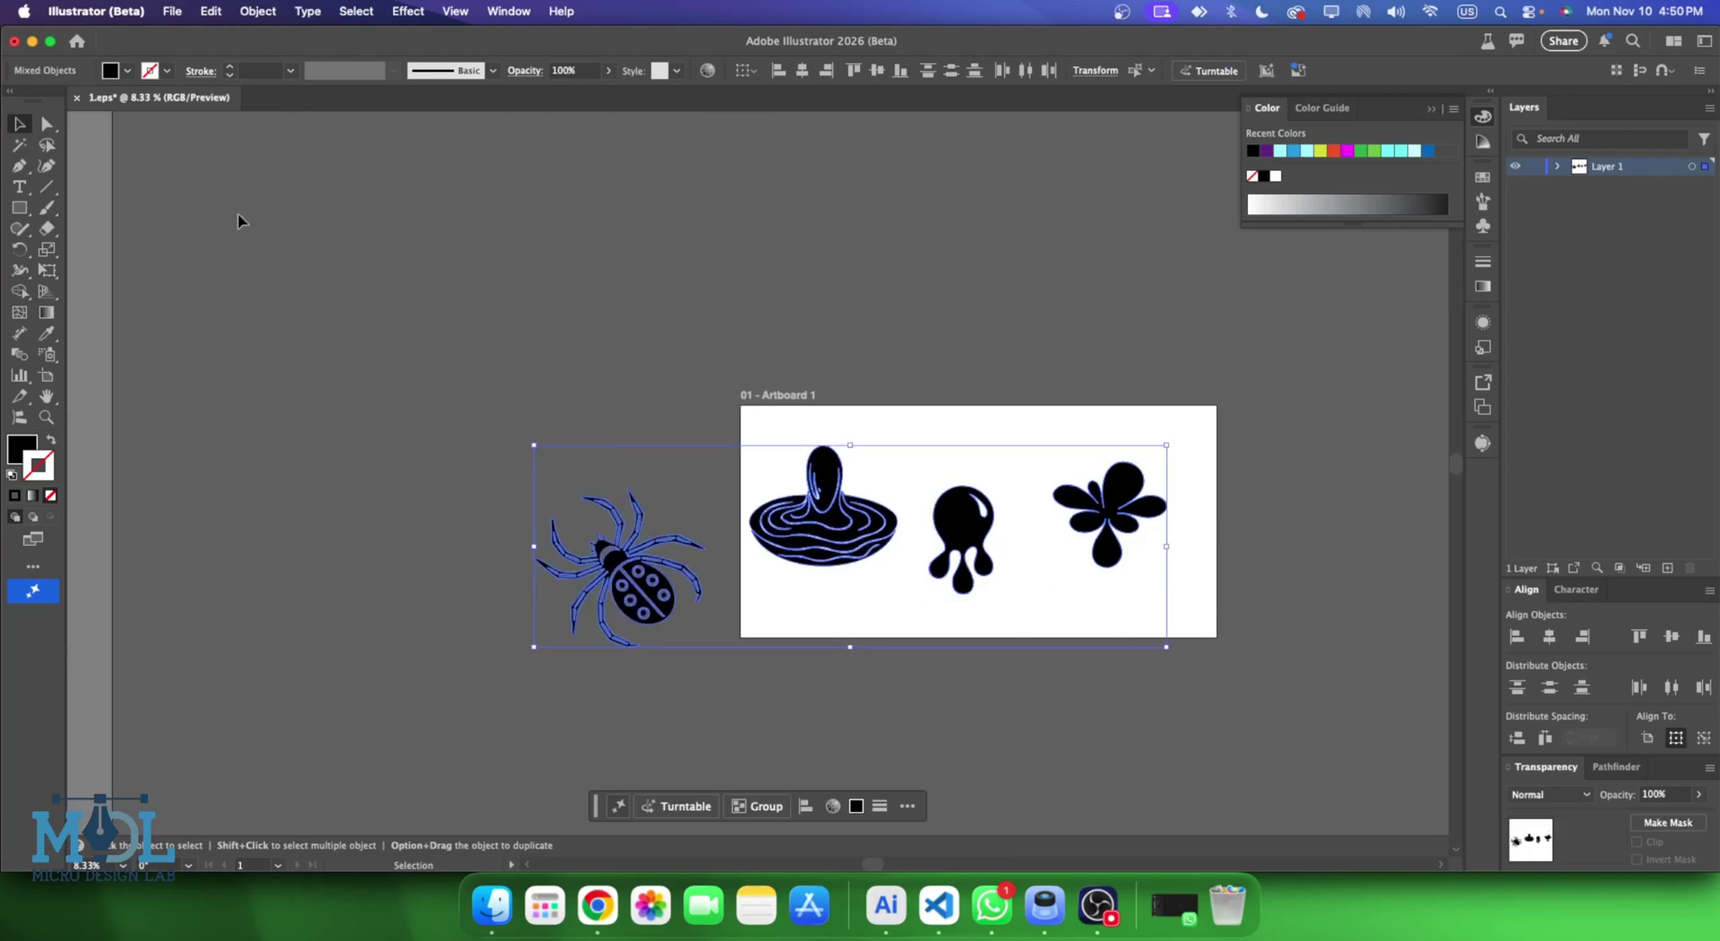
left_click(174, 12)
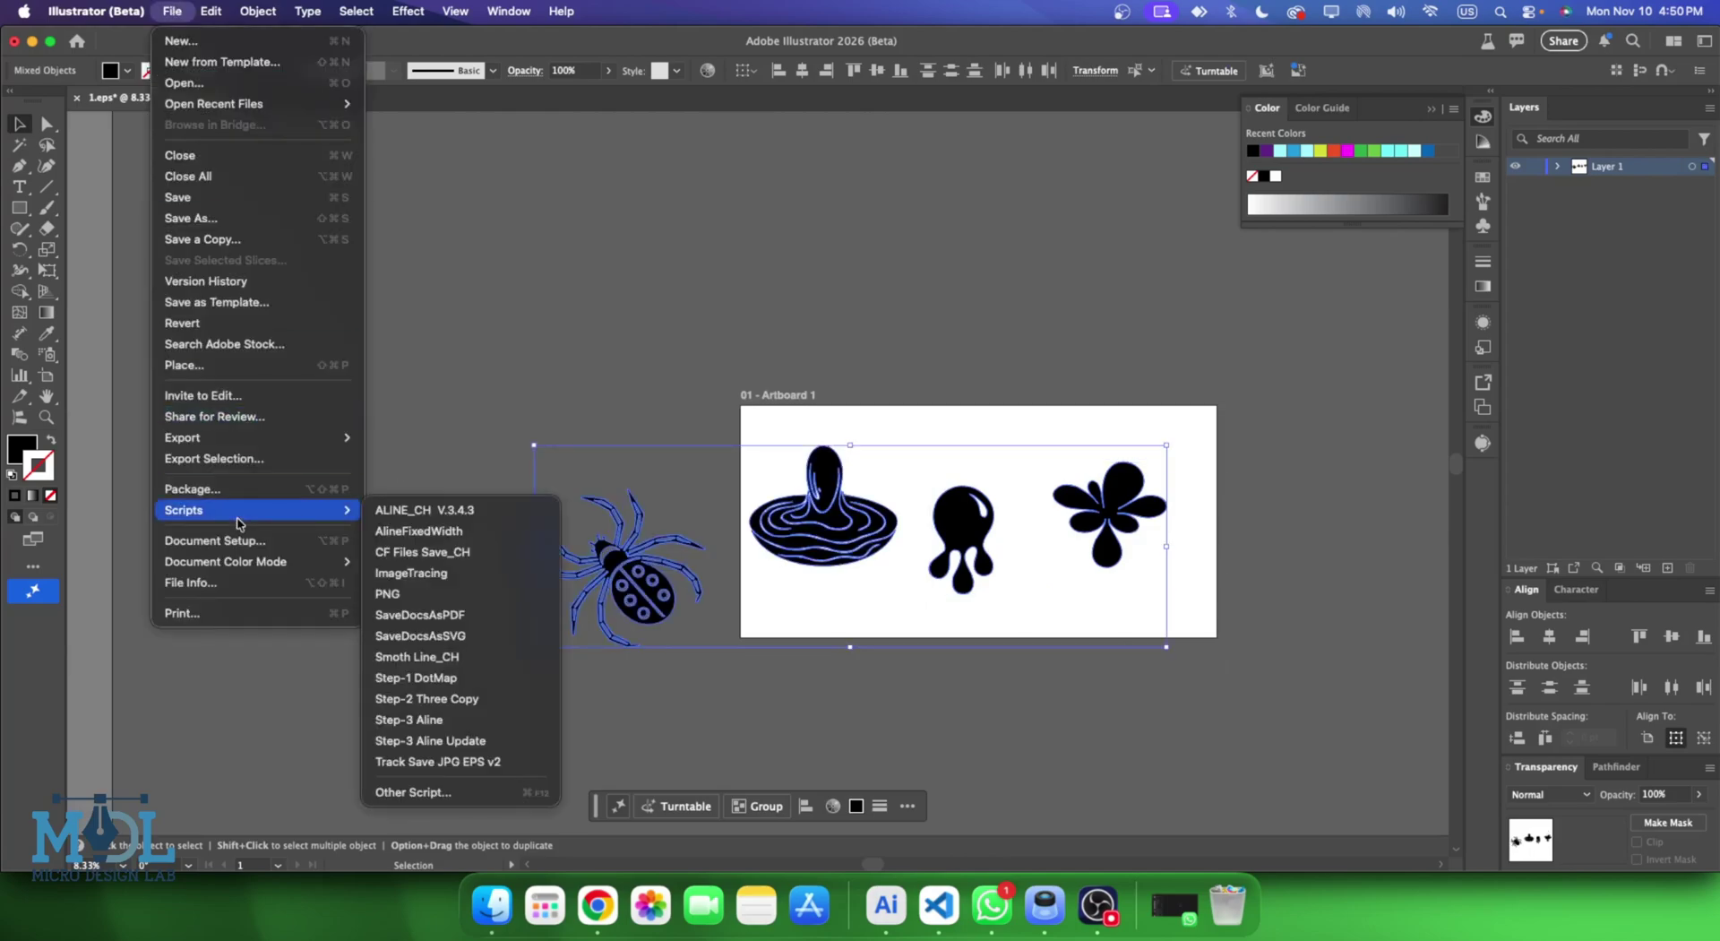
mouse_move(185, 508)
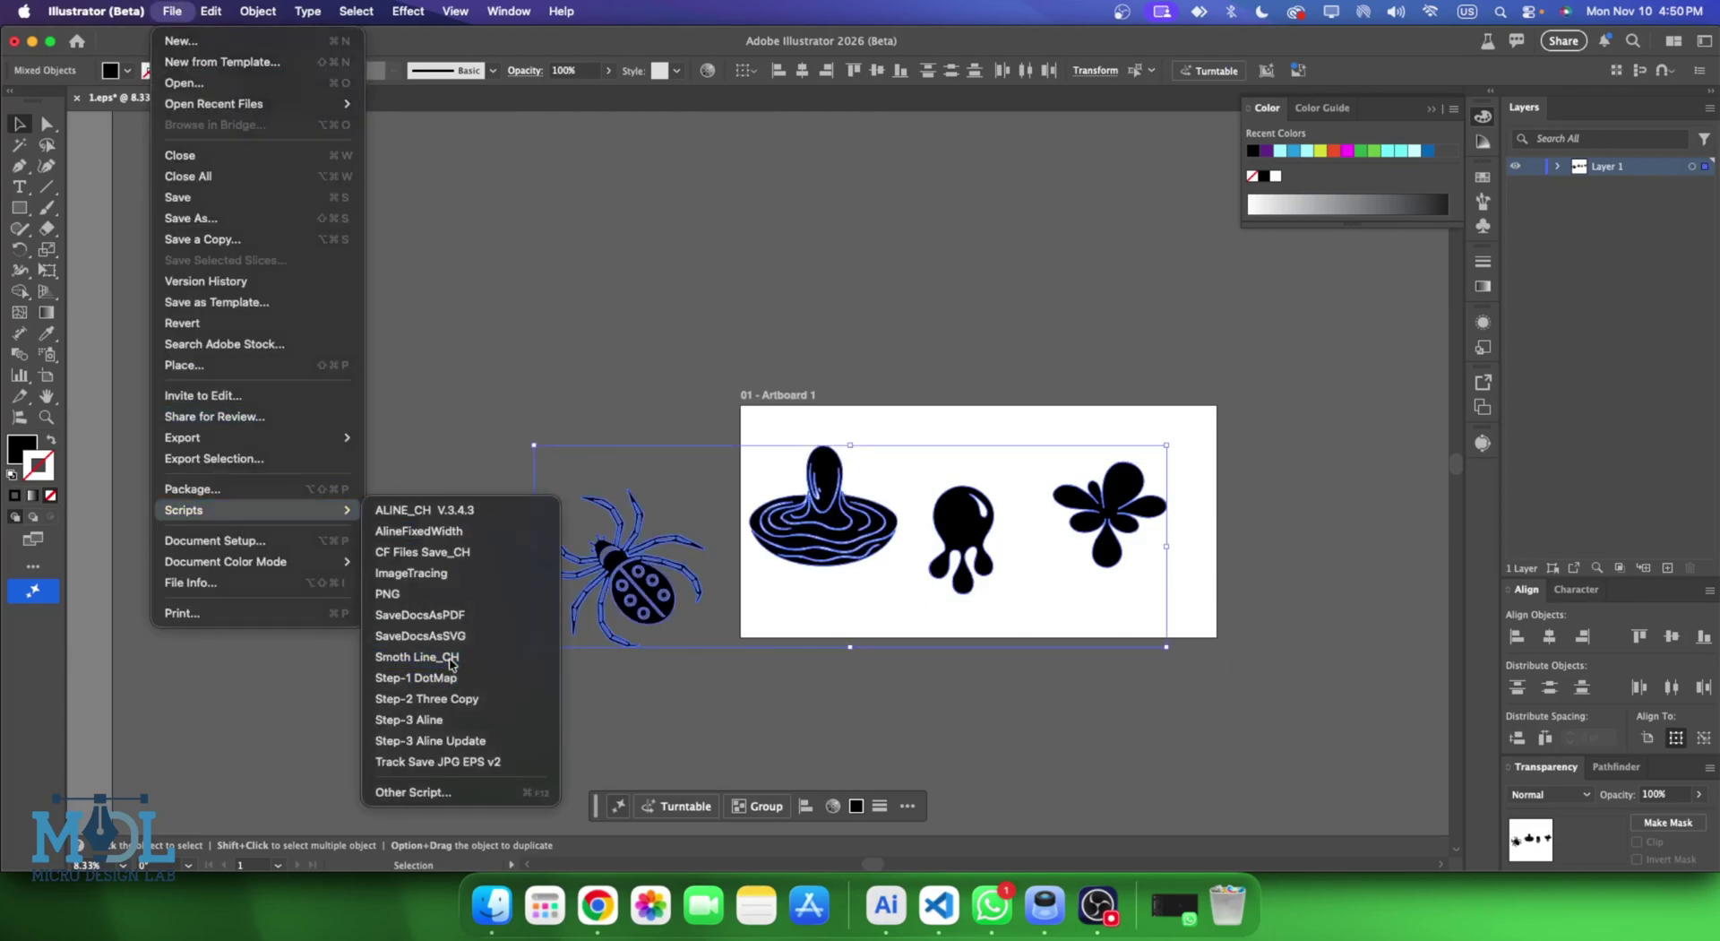
left_click(449, 663)
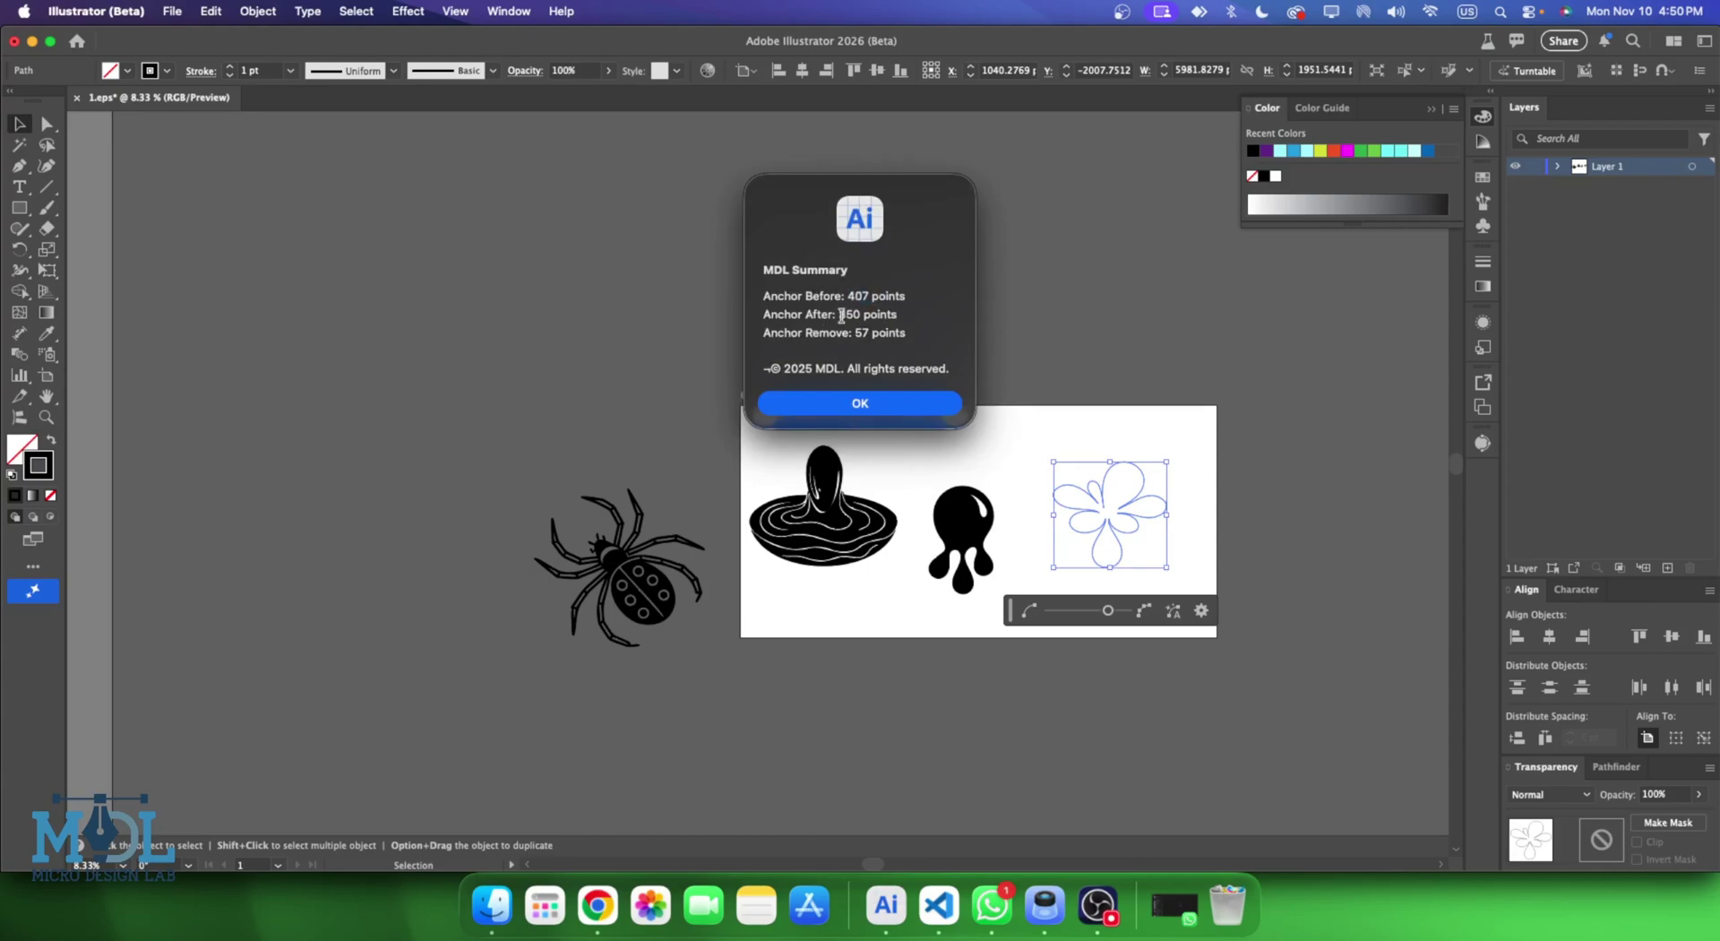
left_click_drag(841, 314, 849, 314)
left_click(860, 335)
left_click(862, 400)
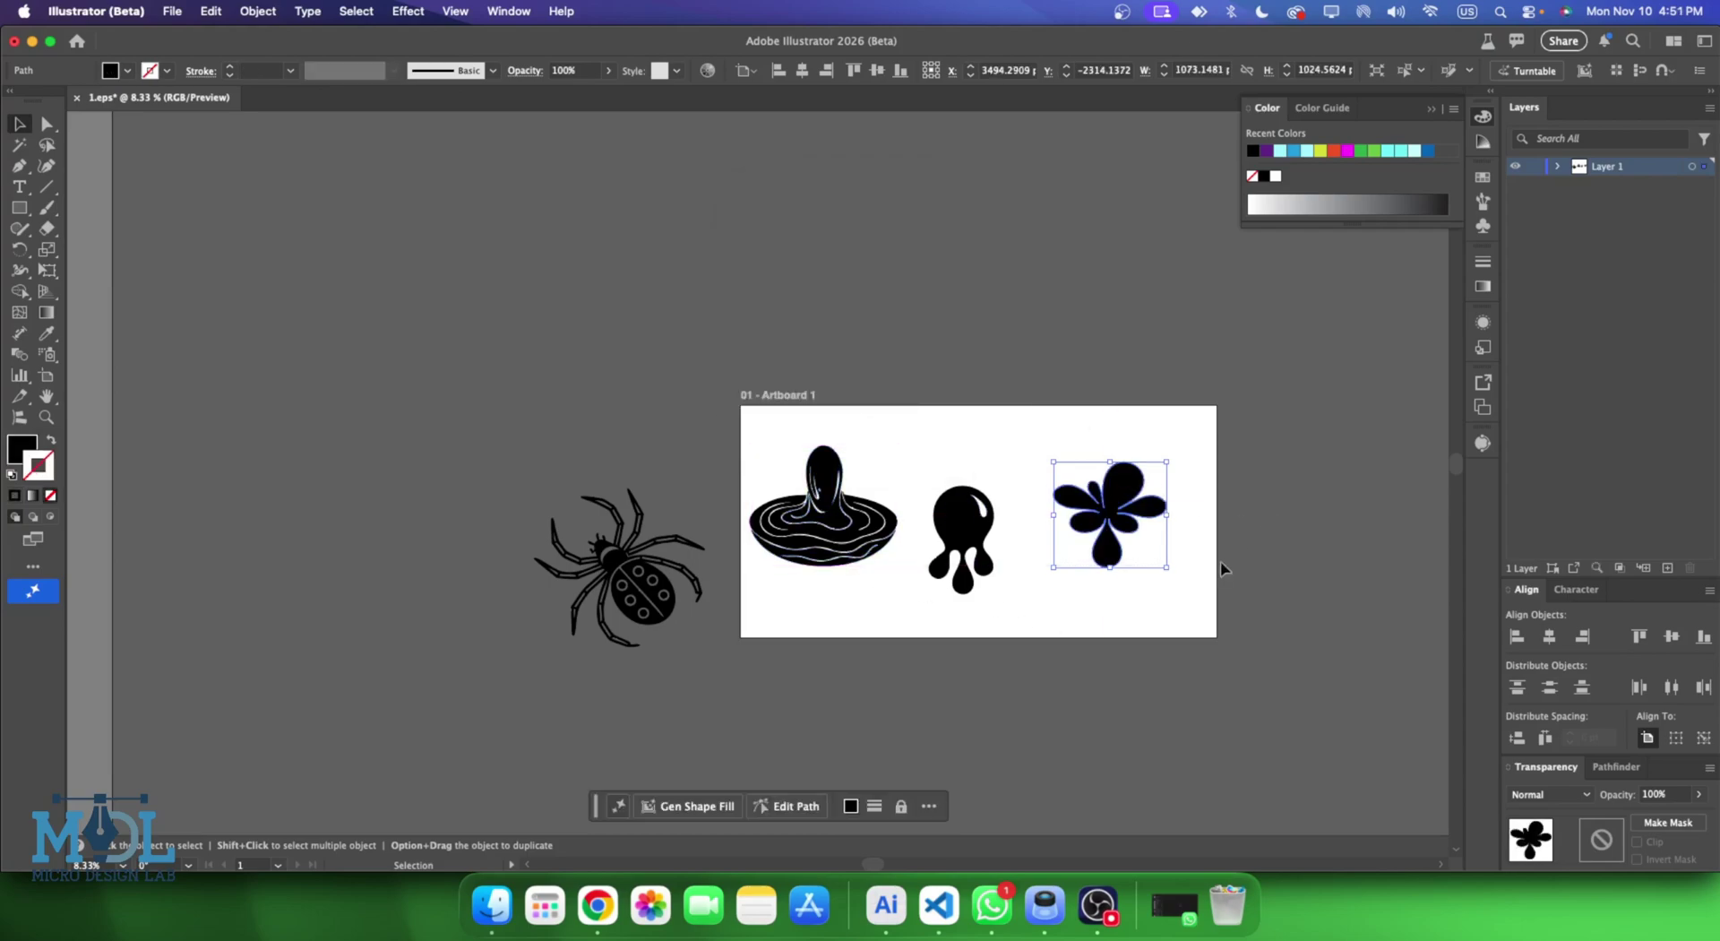
Zoom in and out across the smoothed 1.eps artwork to inspect it.
scroll(1218, 561, "up", 1)
scroll(1199, 560, "up", 1)
scroll(991, 469, "up", 6)
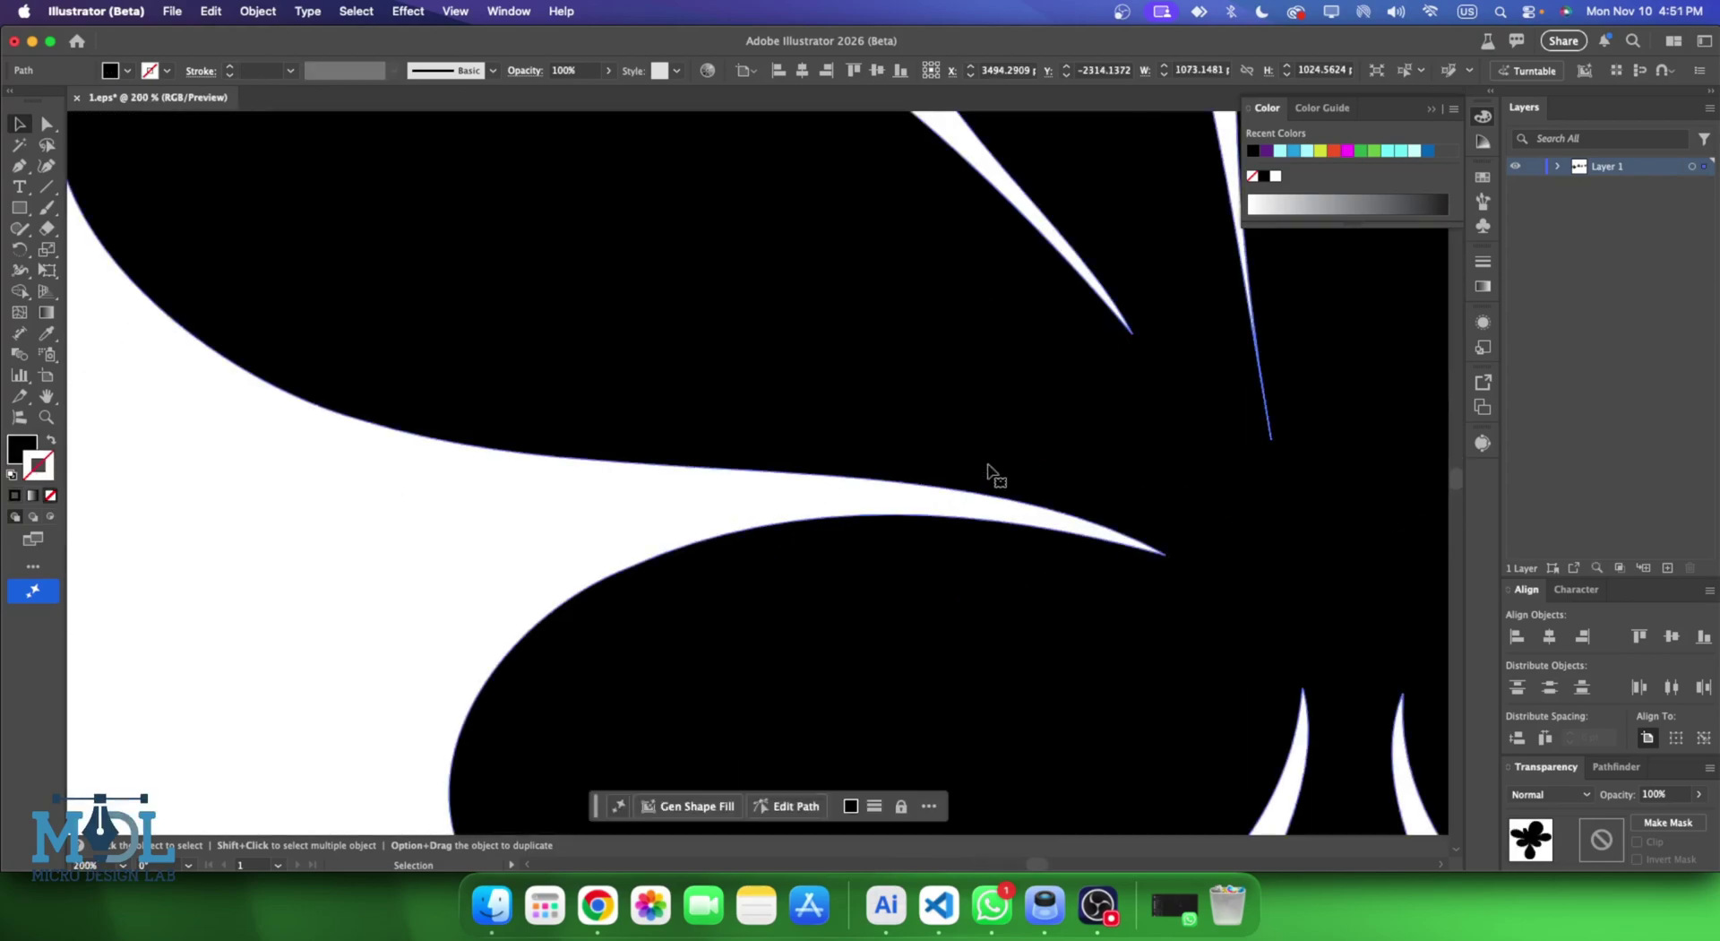
scroll(990, 469, "down", 3)
scroll(779, 340, "down", 1)
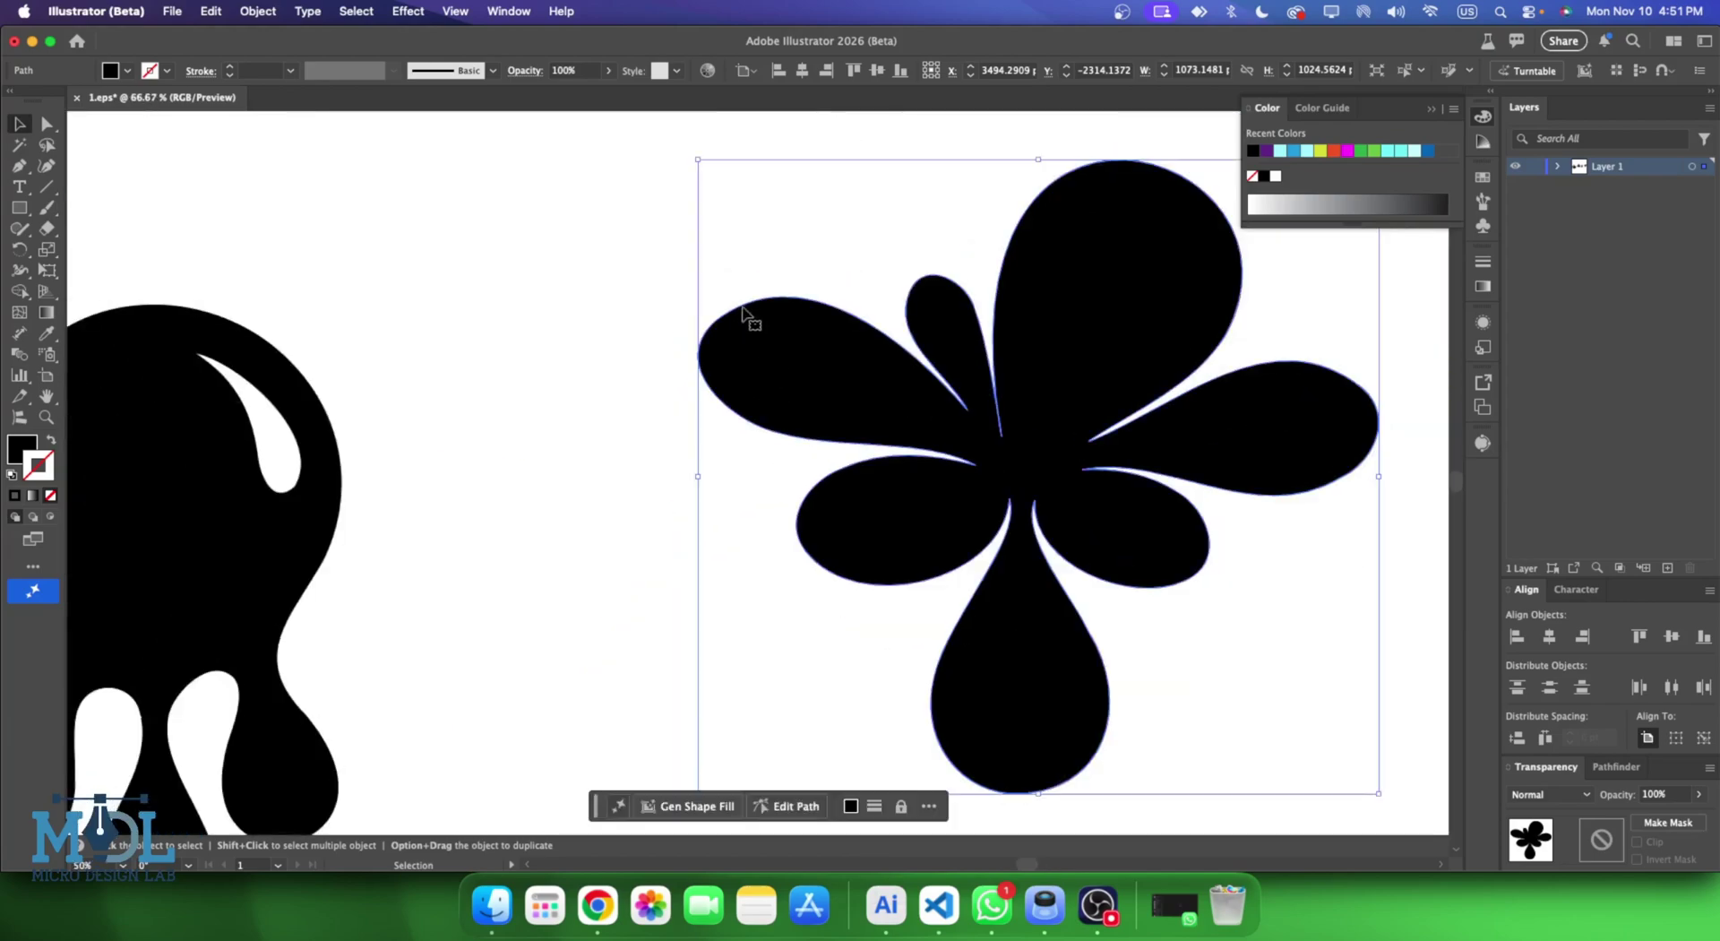
scroll(886, 309, "up", 5)
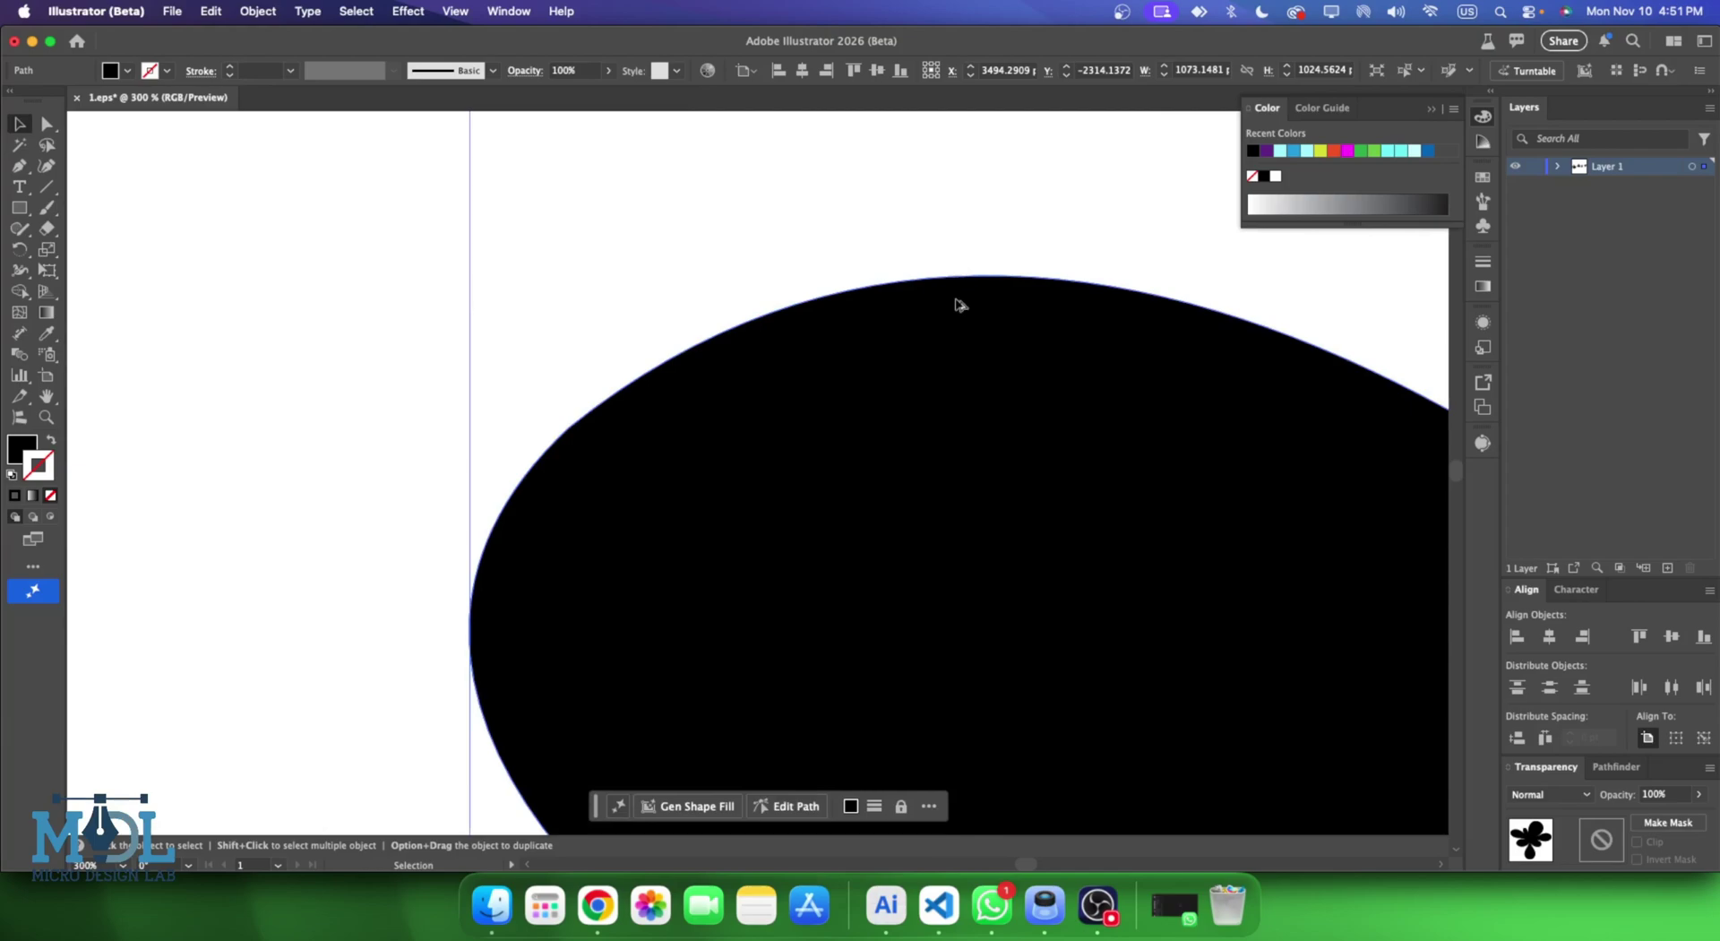
scroll(957, 304, "down", 3)
scroll(994, 426, "down", 2)
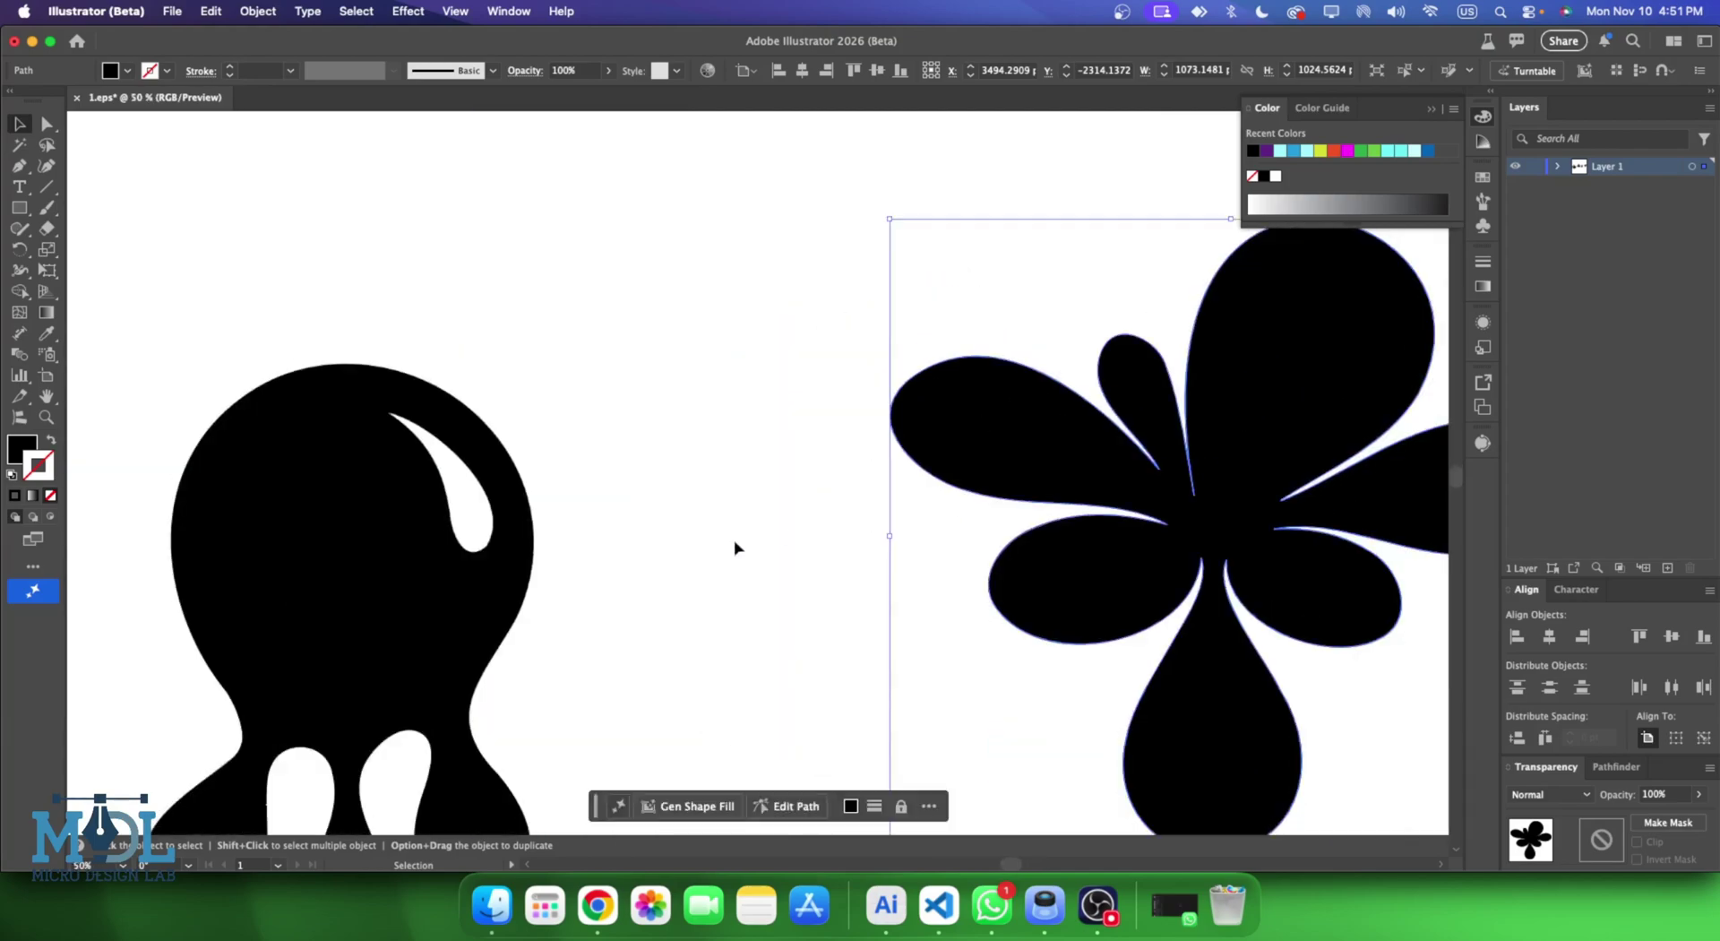
scroll(734, 541, "down", 1)
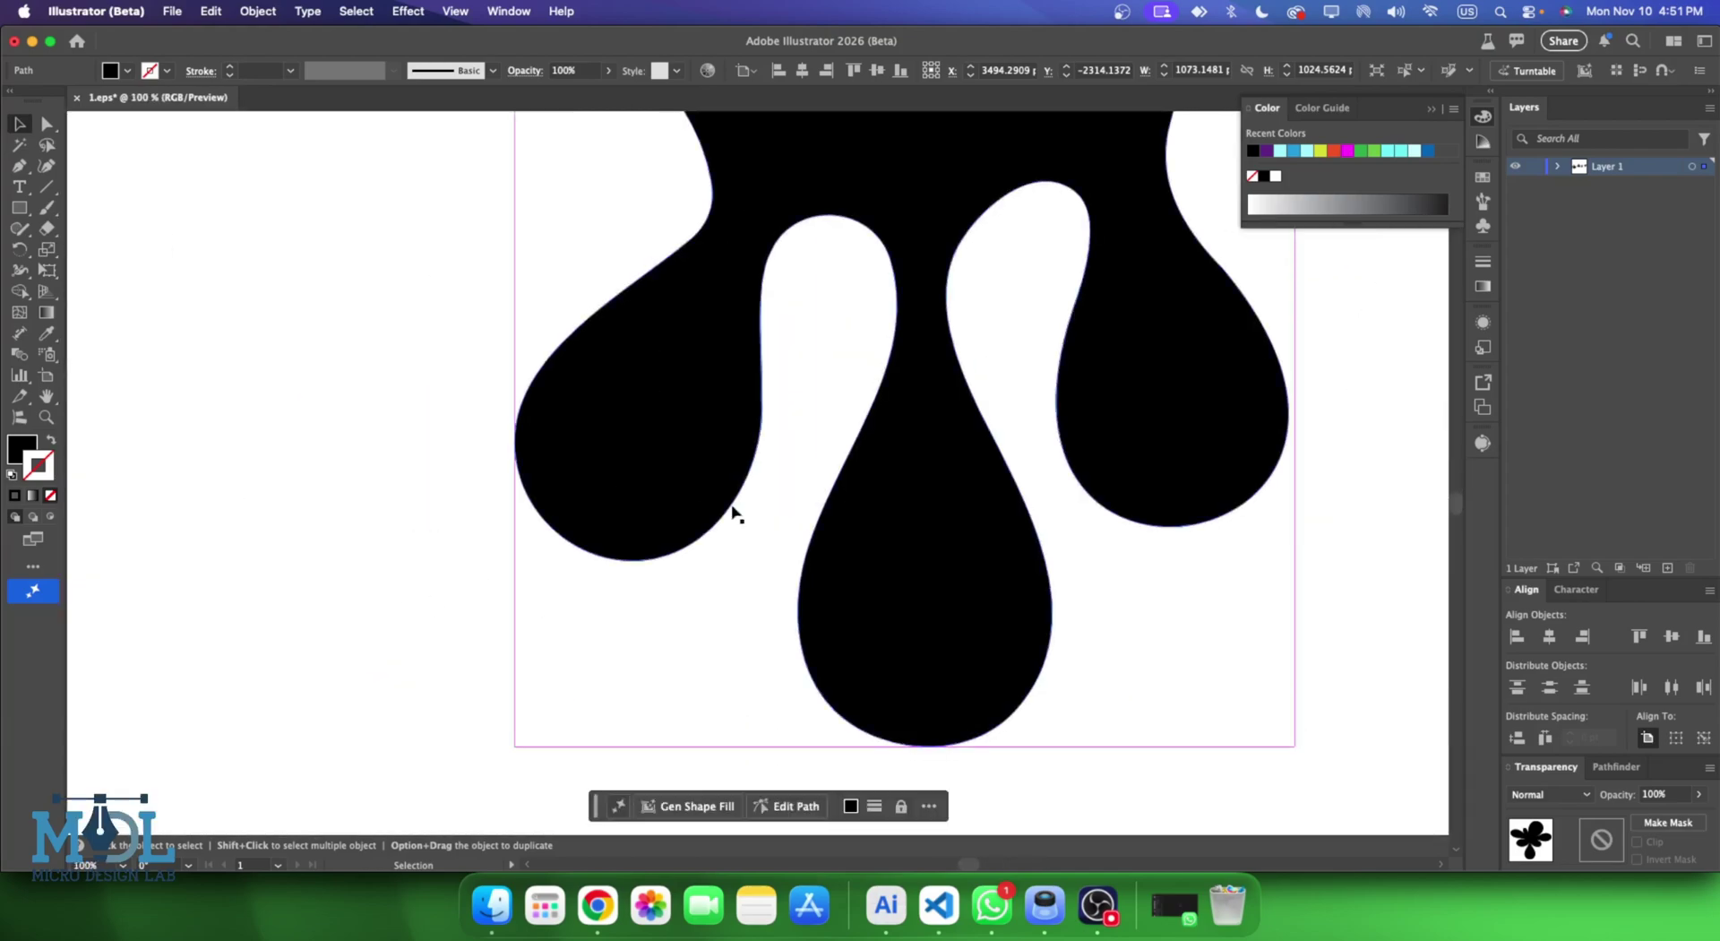
scroll(729, 510, "down", 5)
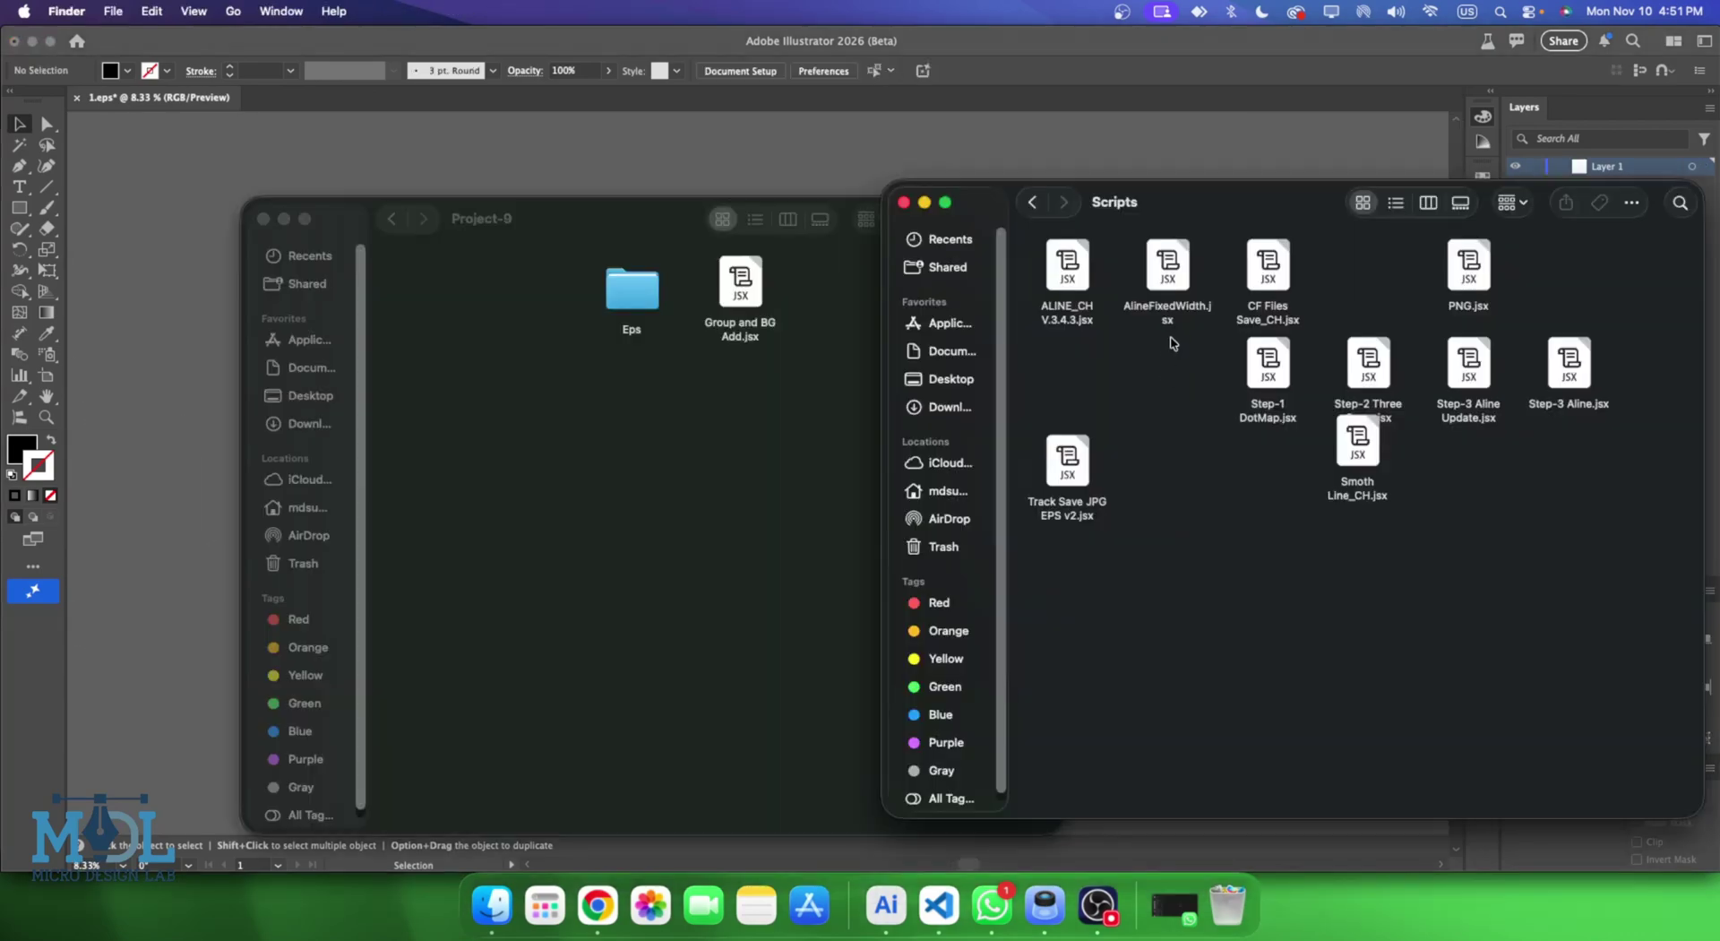
Open 3.eps from Project-9's Eps folder in Illustrator by dragging it over.
left_click(1033, 202)
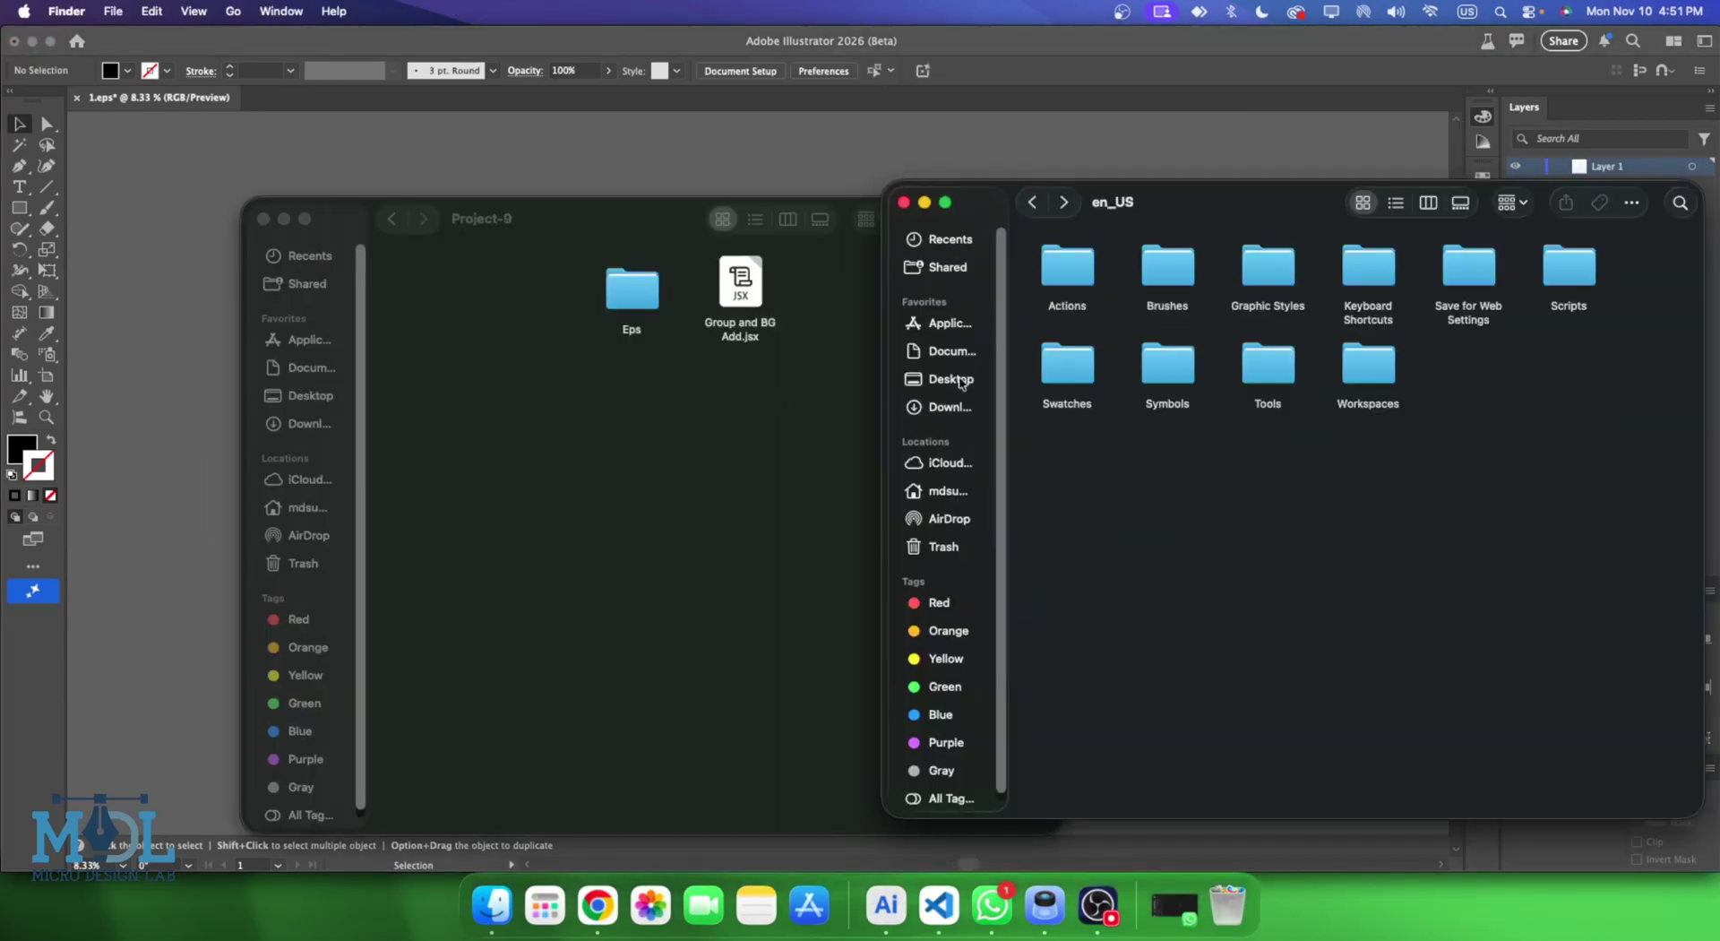
double_click(632, 286)
left_click_drag(537, 219, 845, 217)
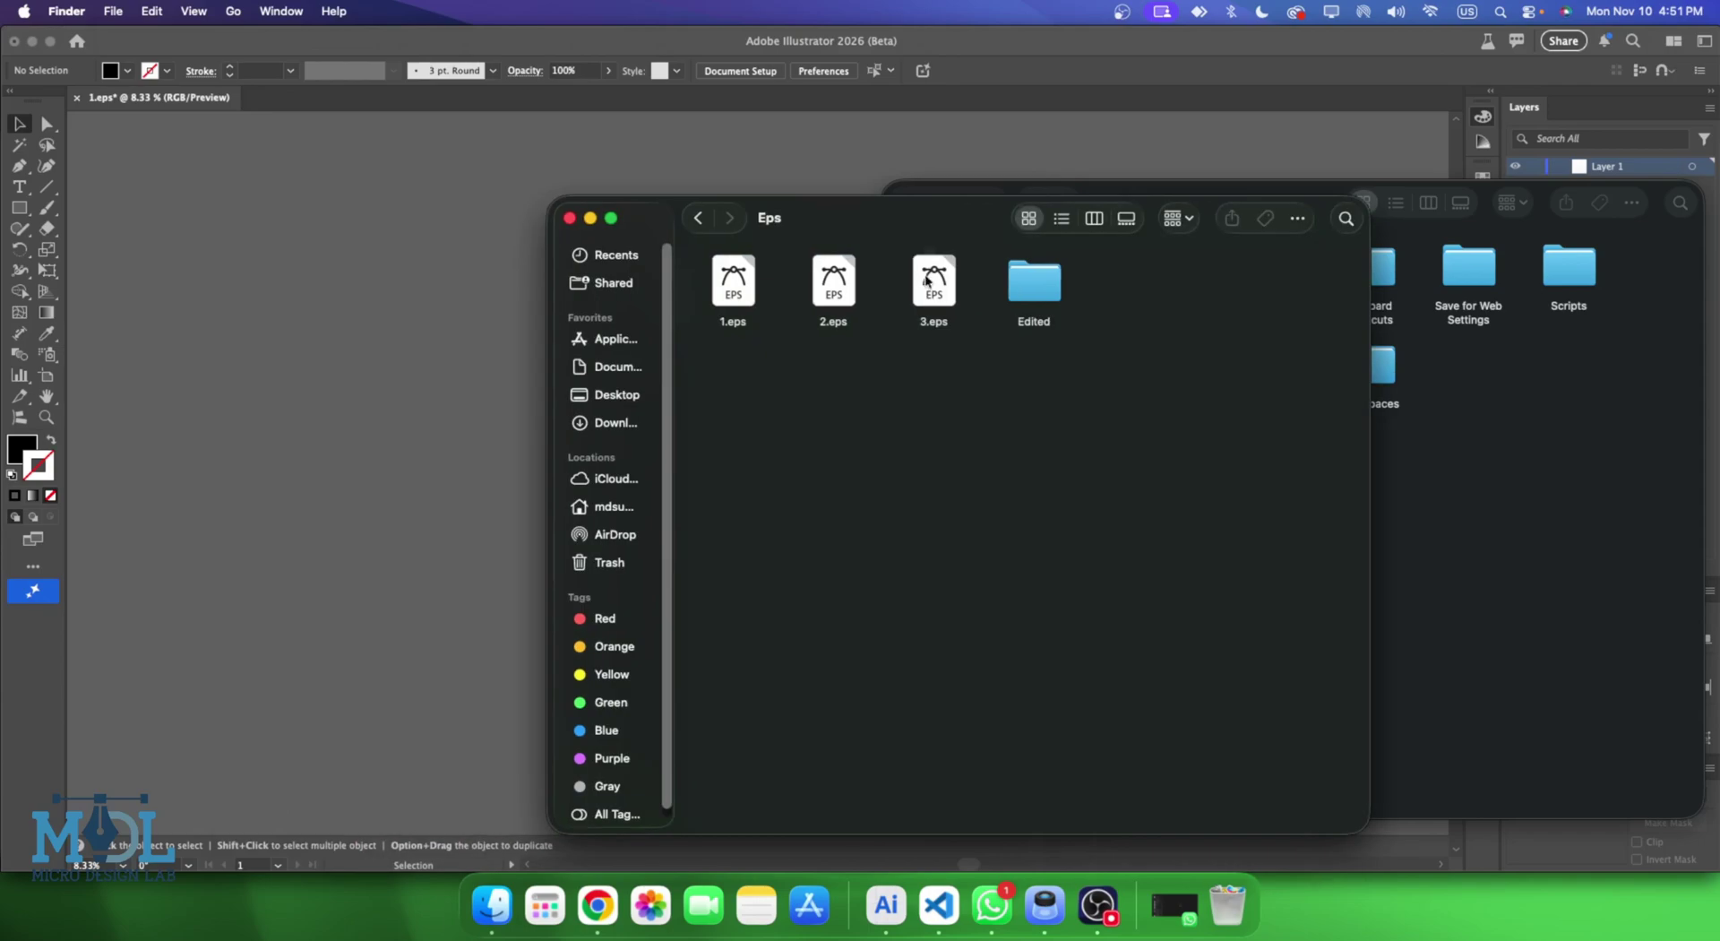
left_click_drag(933, 282, 474, 105)
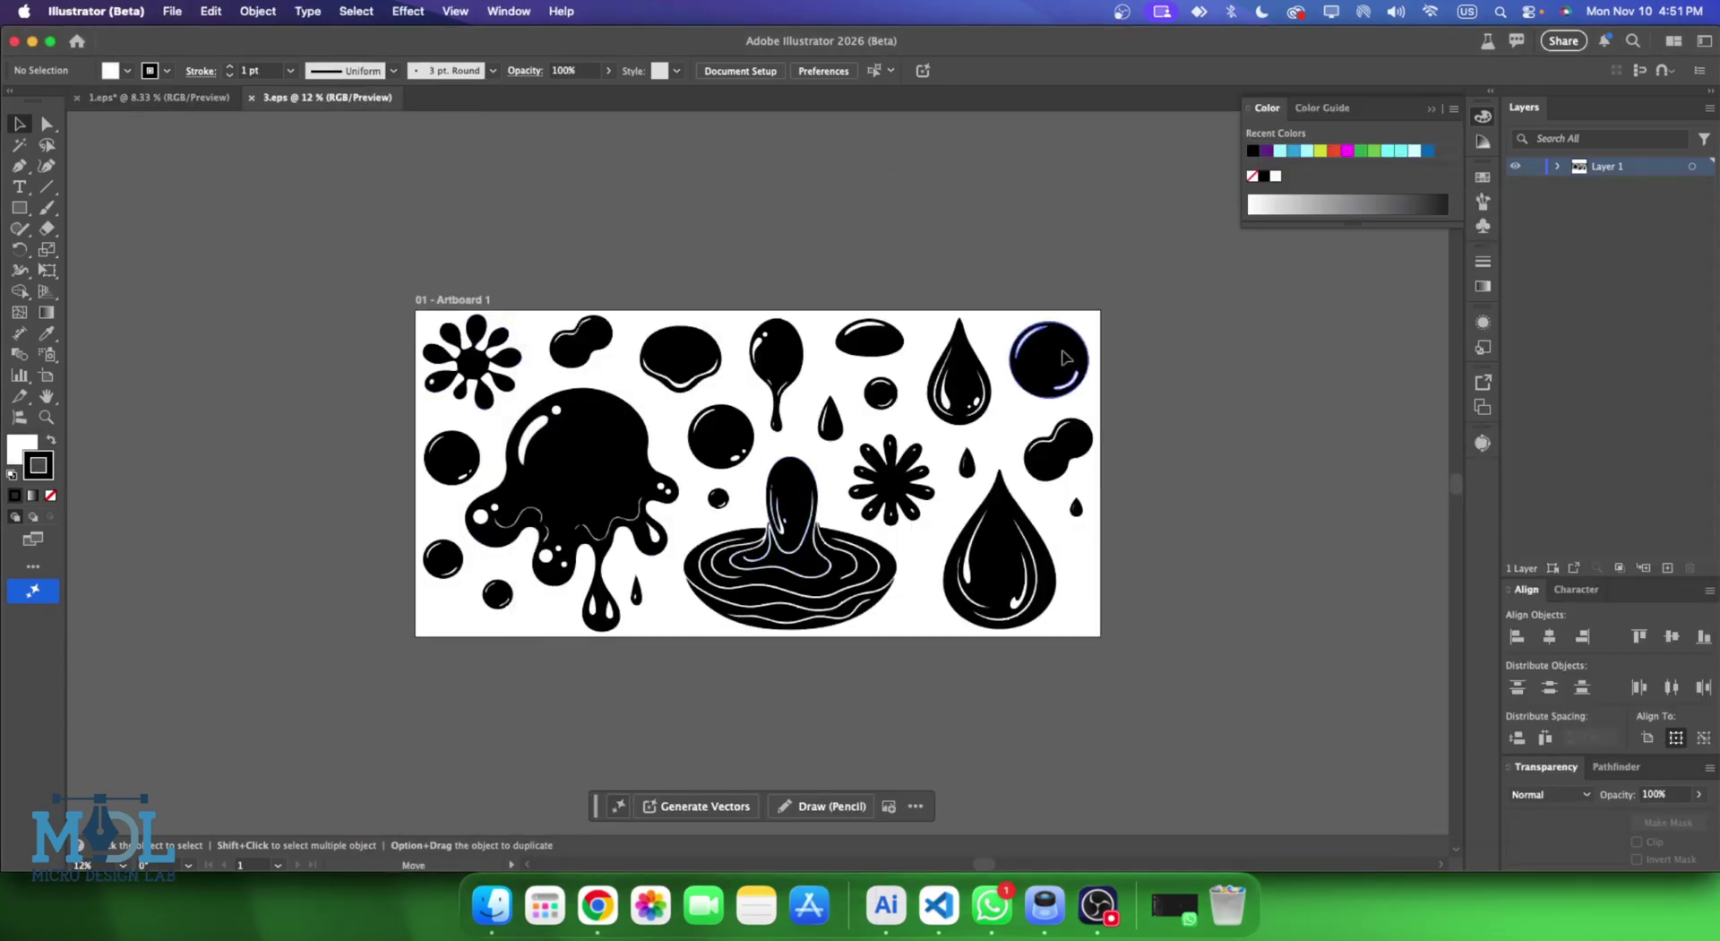
Move the top-right bubble off the artboard and run Smoth Line_CH, reducing it from 14 to 9 anchors.
mouse_move(1049, 358)
left_mouse_down()
mouse_move(234, 401)
mouse_move(212, 307)
left_mouse_up()
scroll(172, 291, "up", 5)
scroll(172, 291, "up", 3)
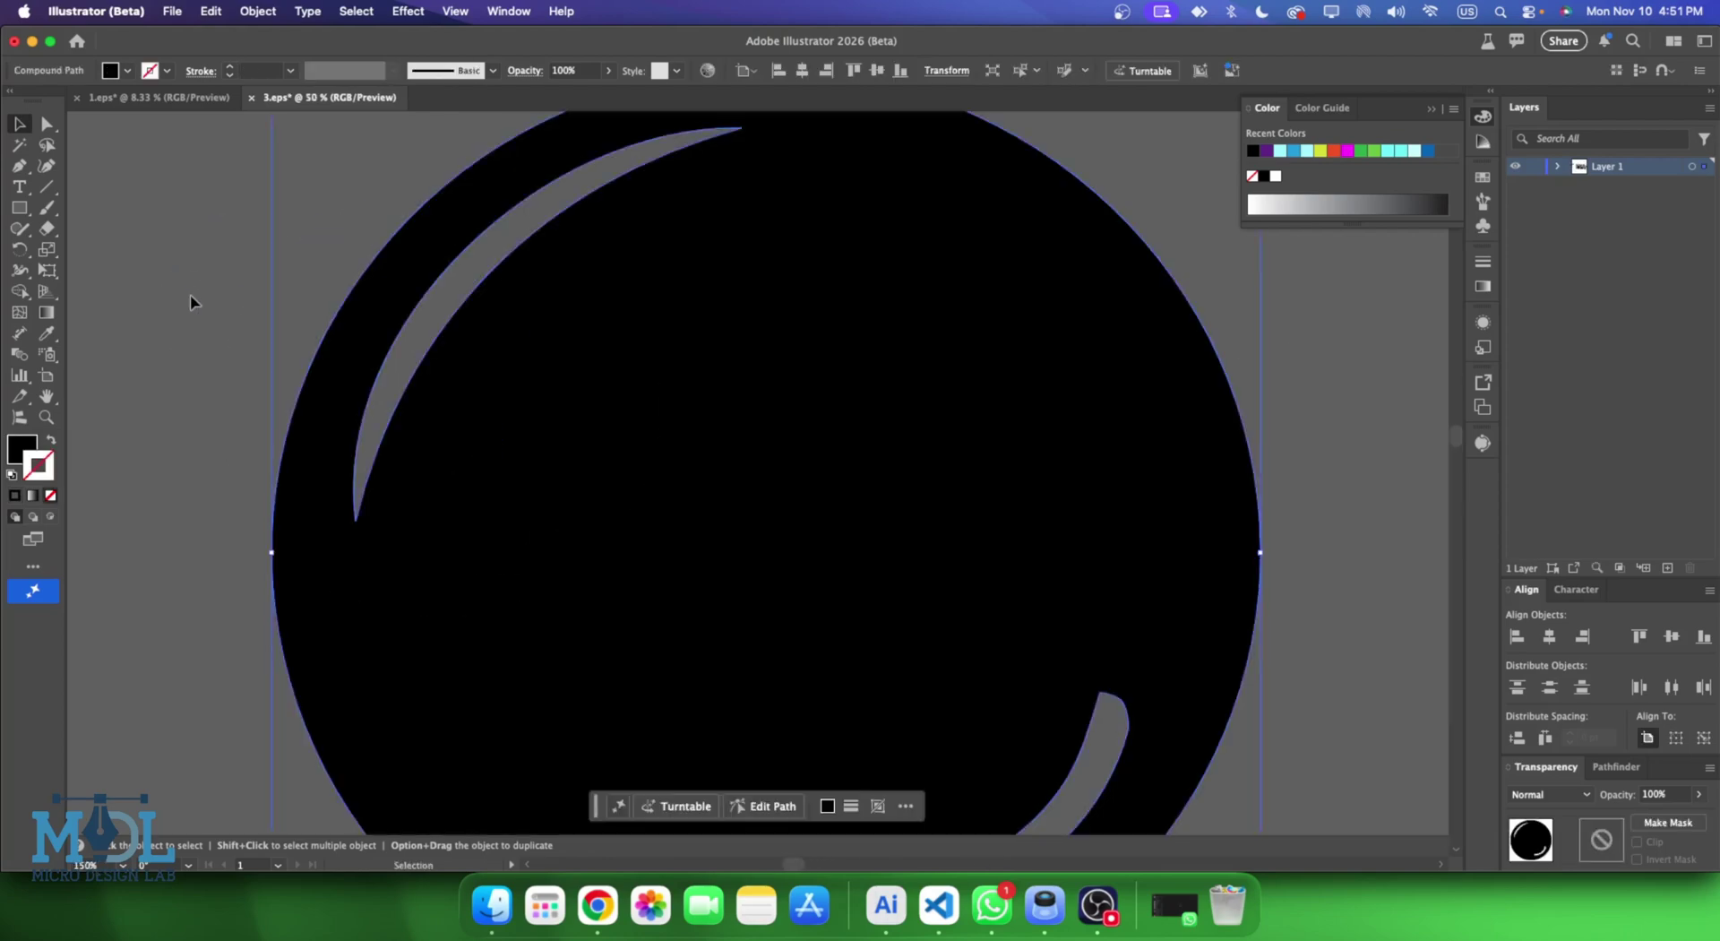
scroll(190, 294, "down", 3)
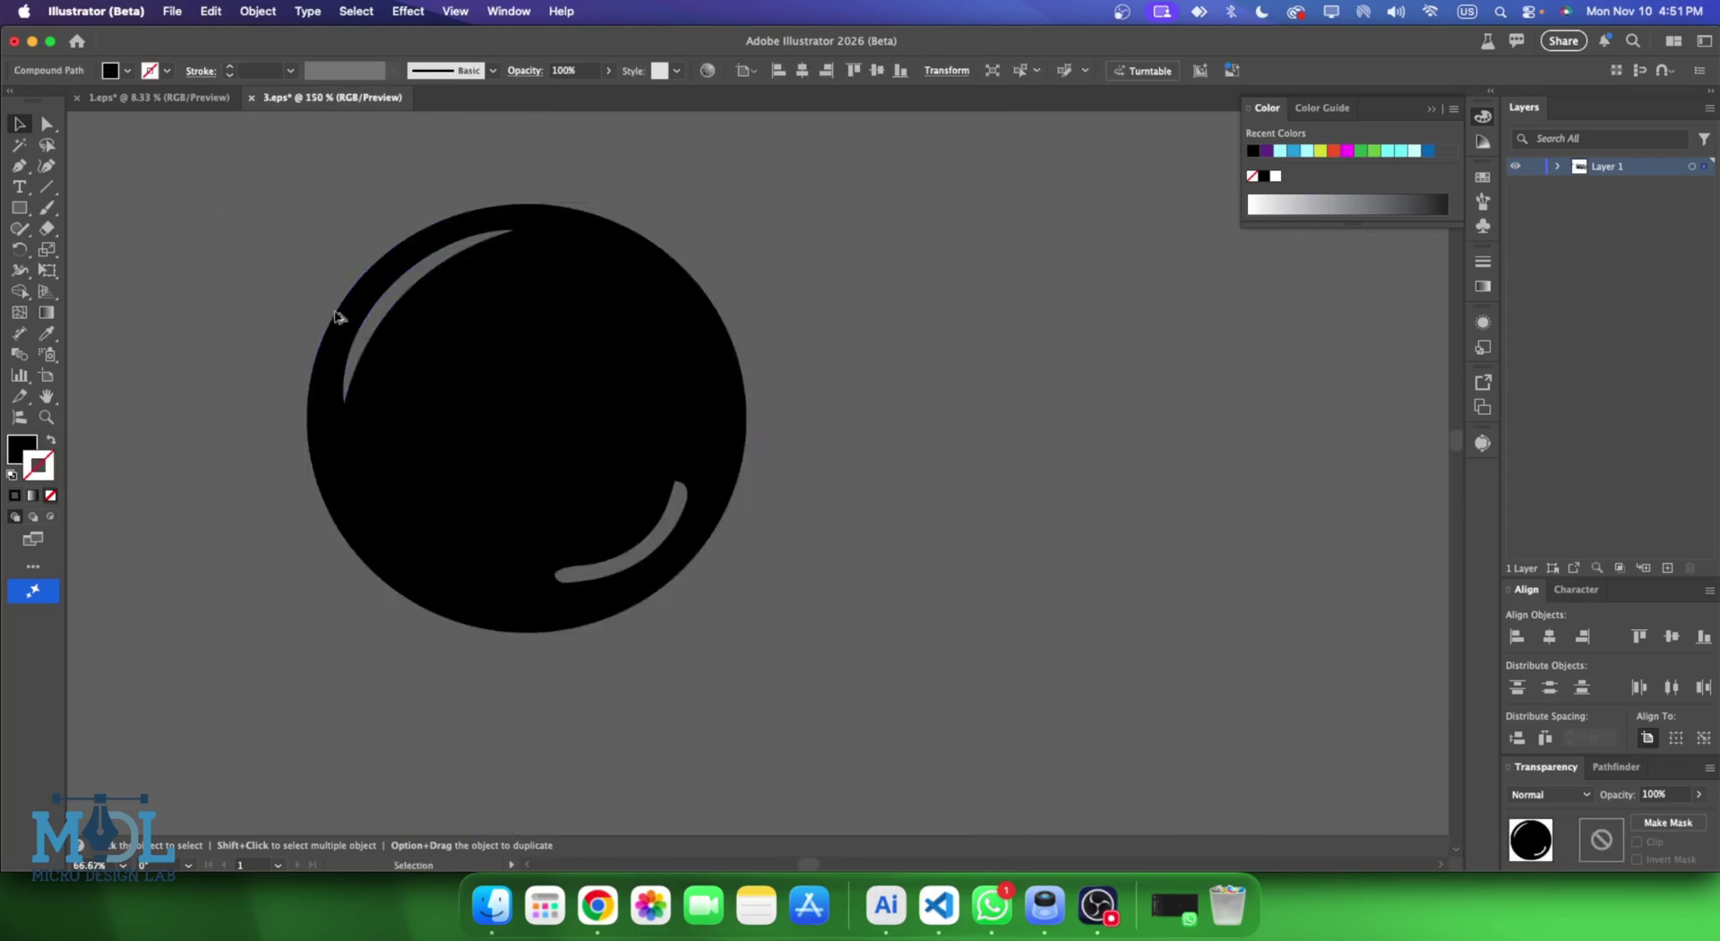
left_click(161, 14)
mouse_move(184, 509)
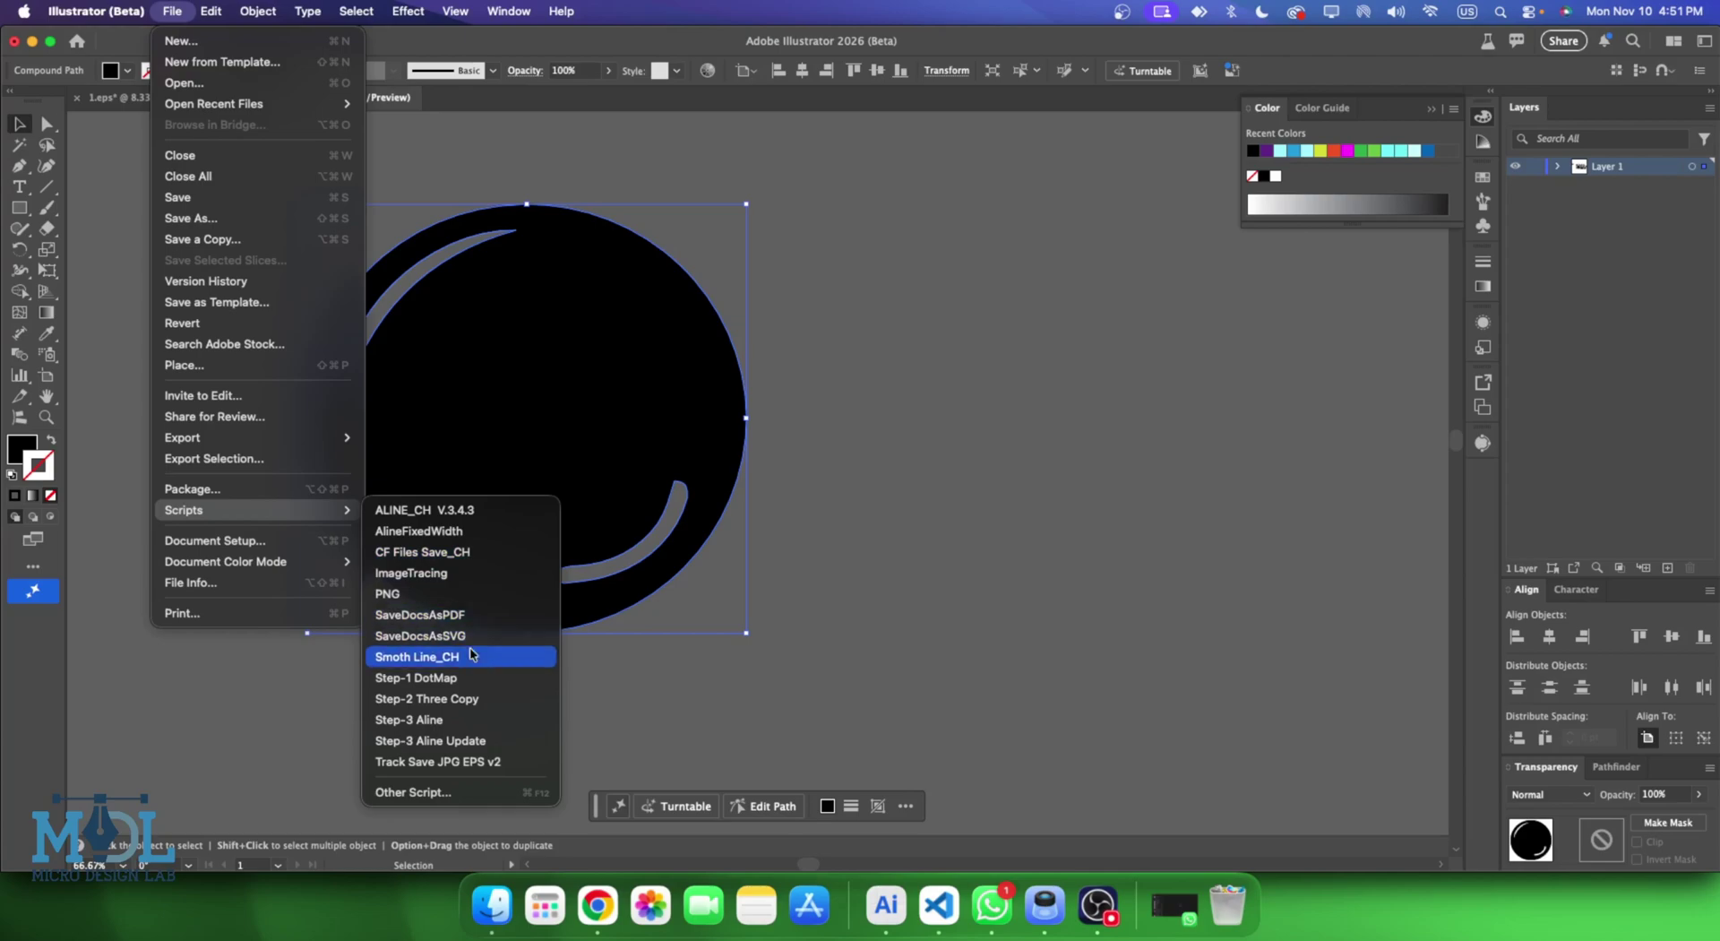
left_click(472, 659)
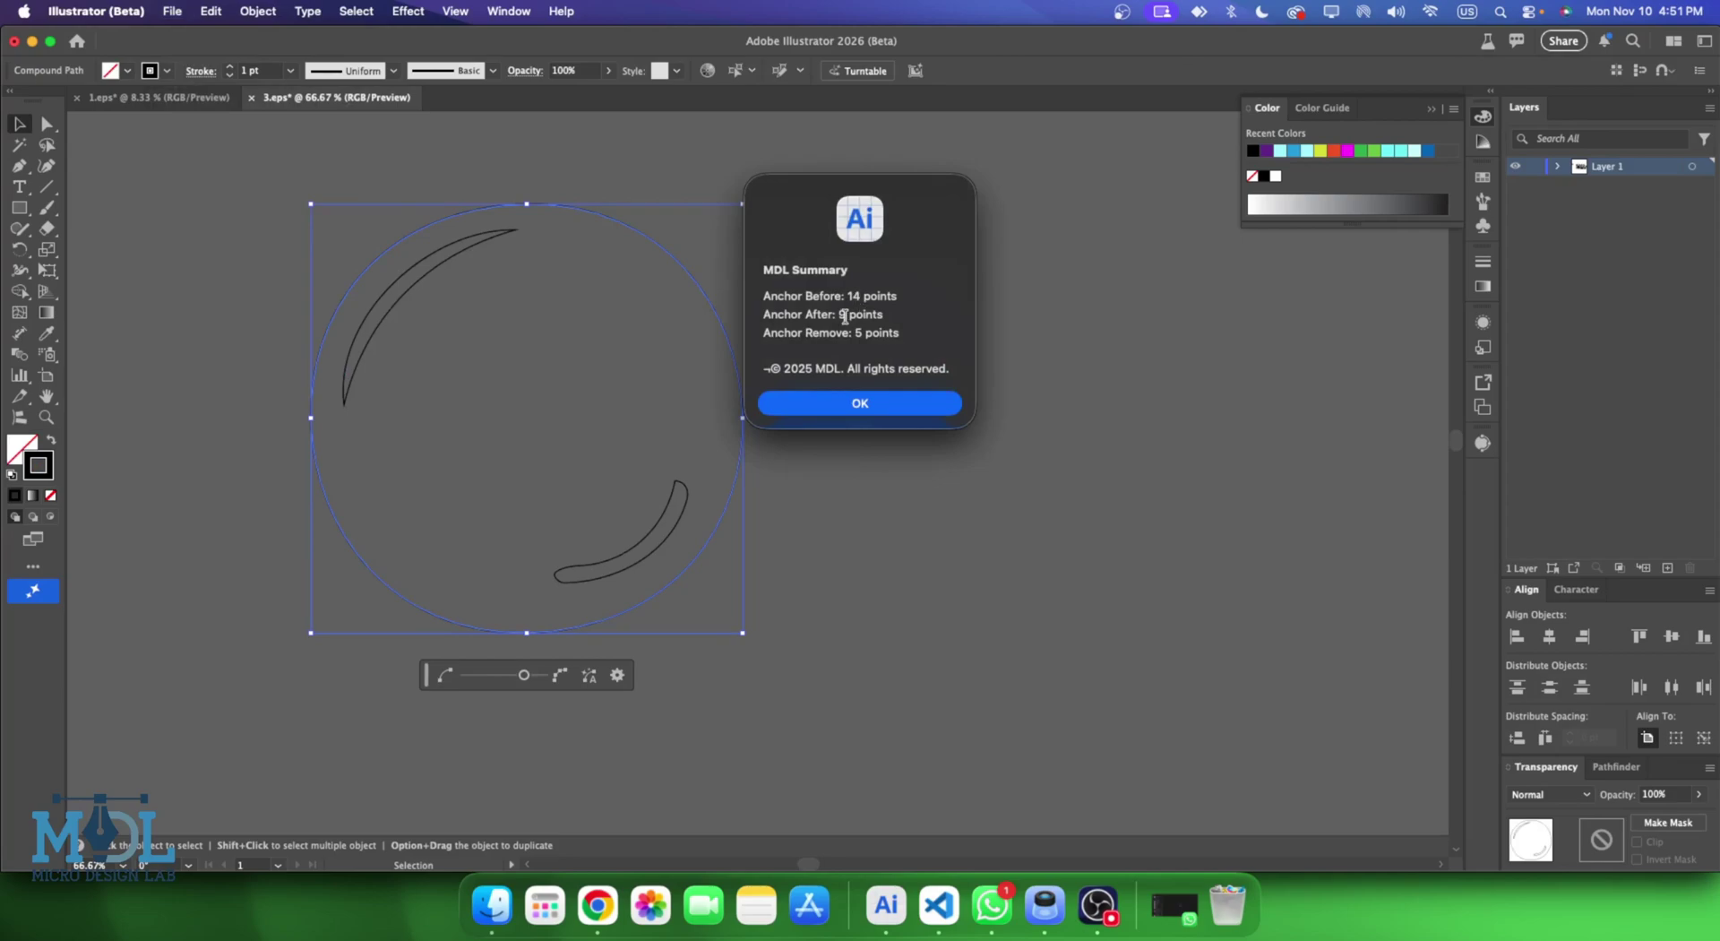
double_click(842, 315)
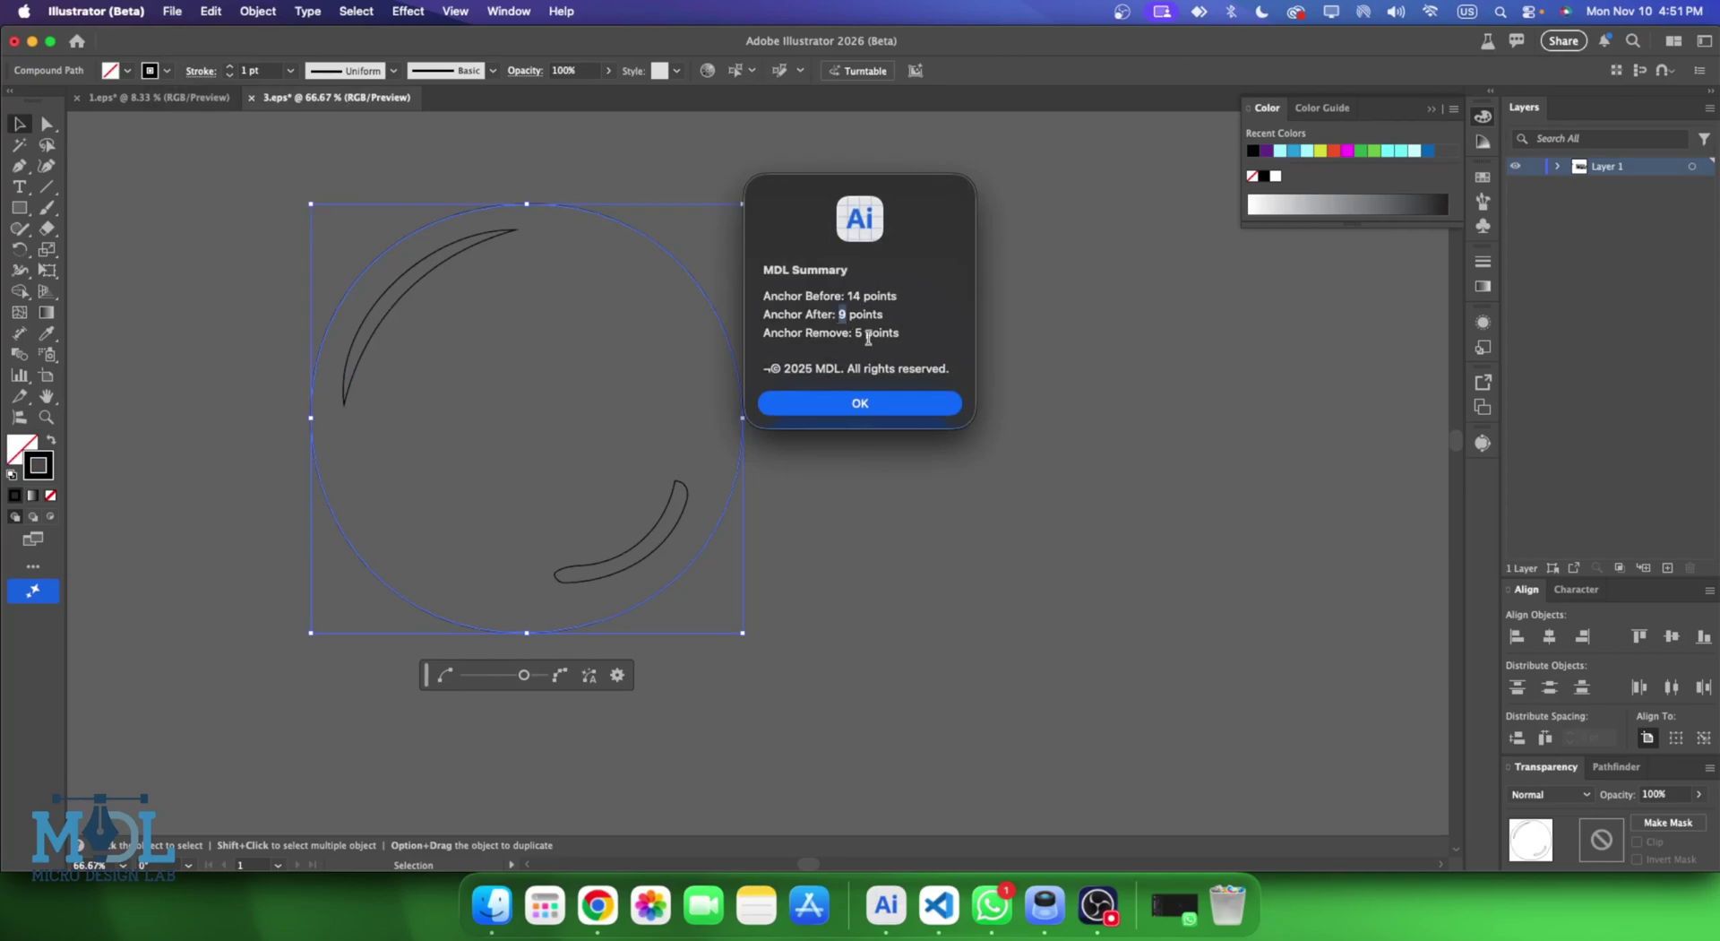
left_click(863, 404)
Reselect the black bubble and inspect its remaining anchor points with Direct Selection.
left_click(912, 481)
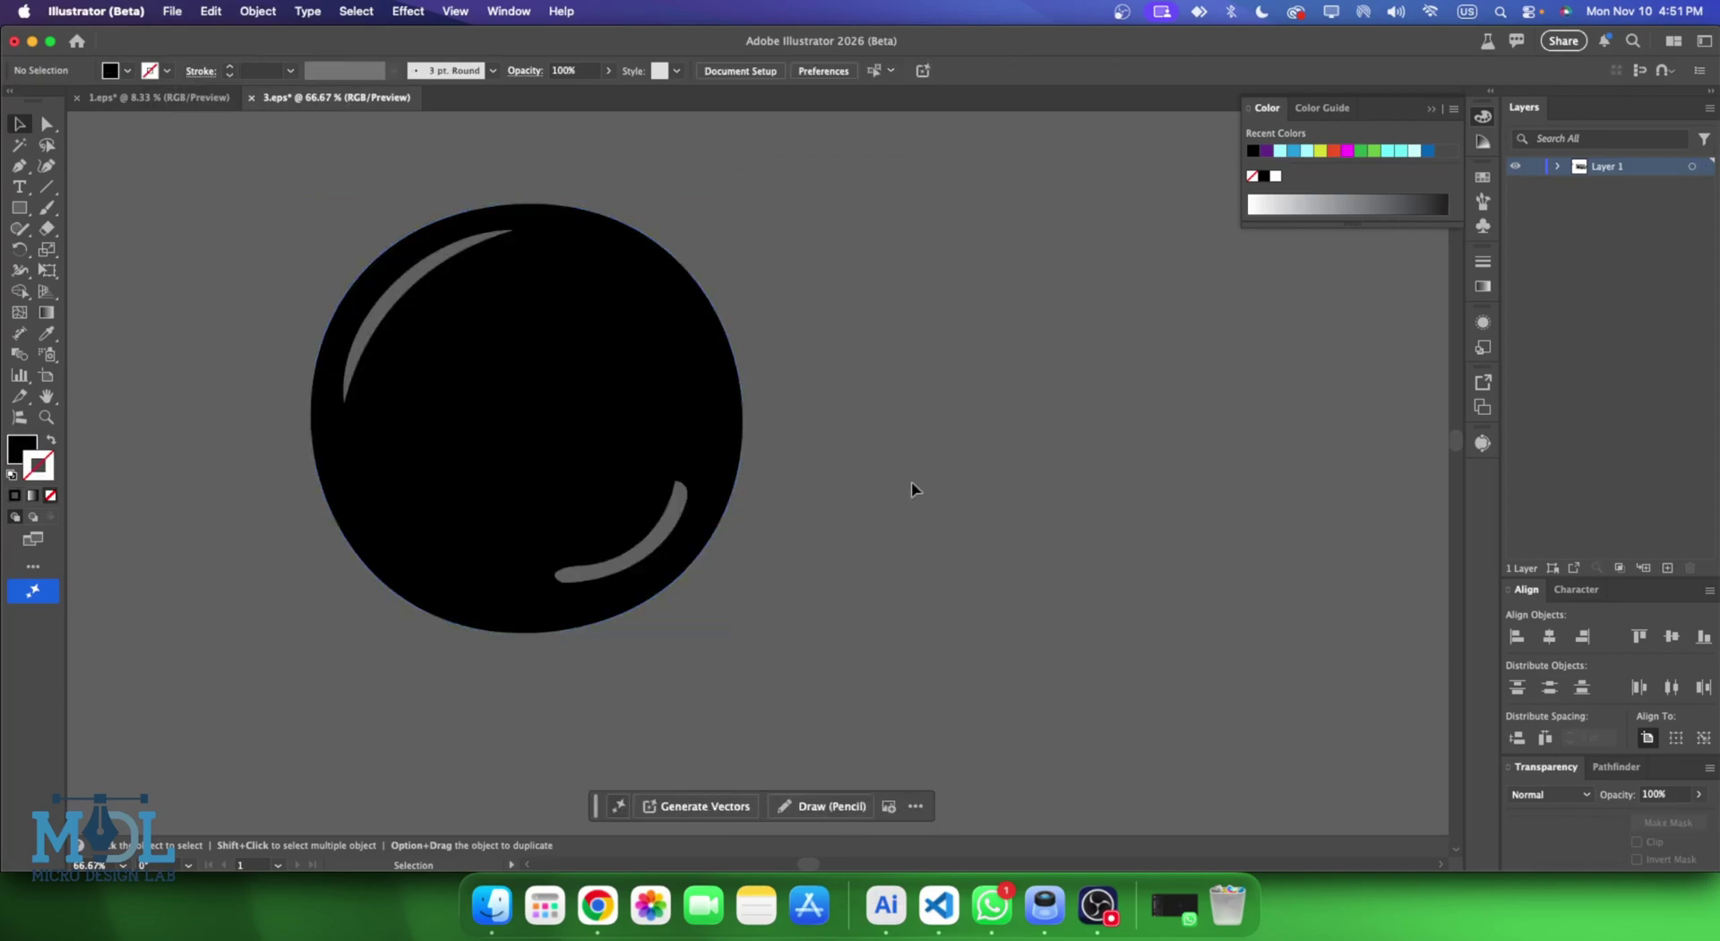
left_click(418, 380)
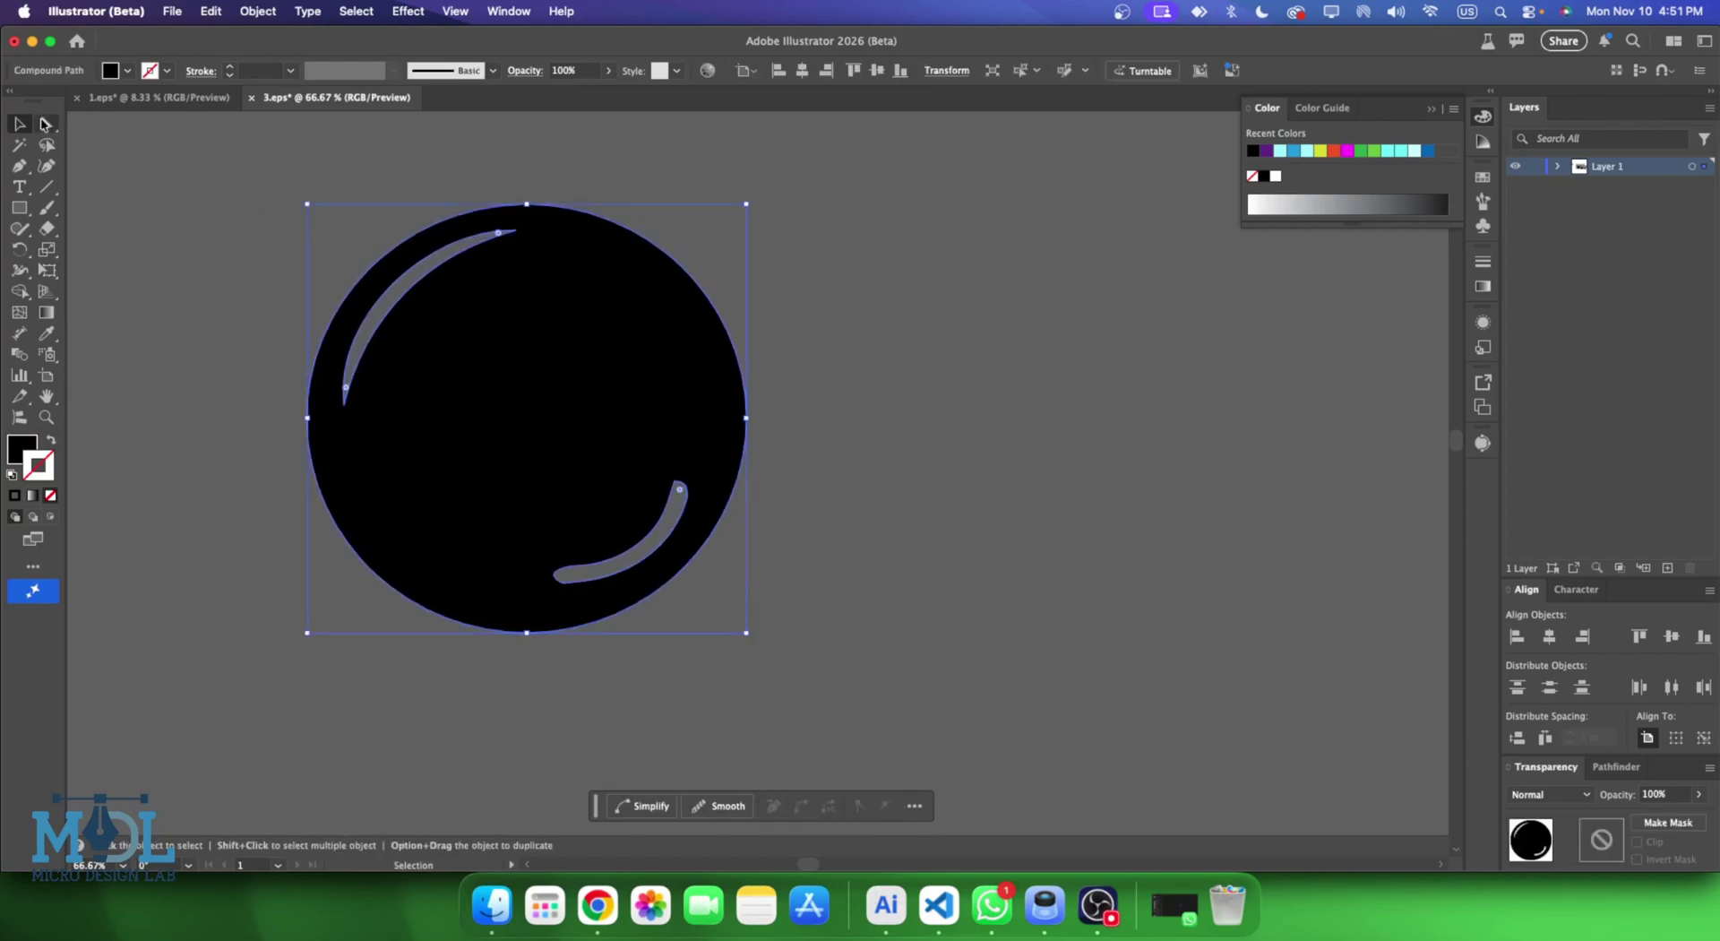
left_click(45, 123)
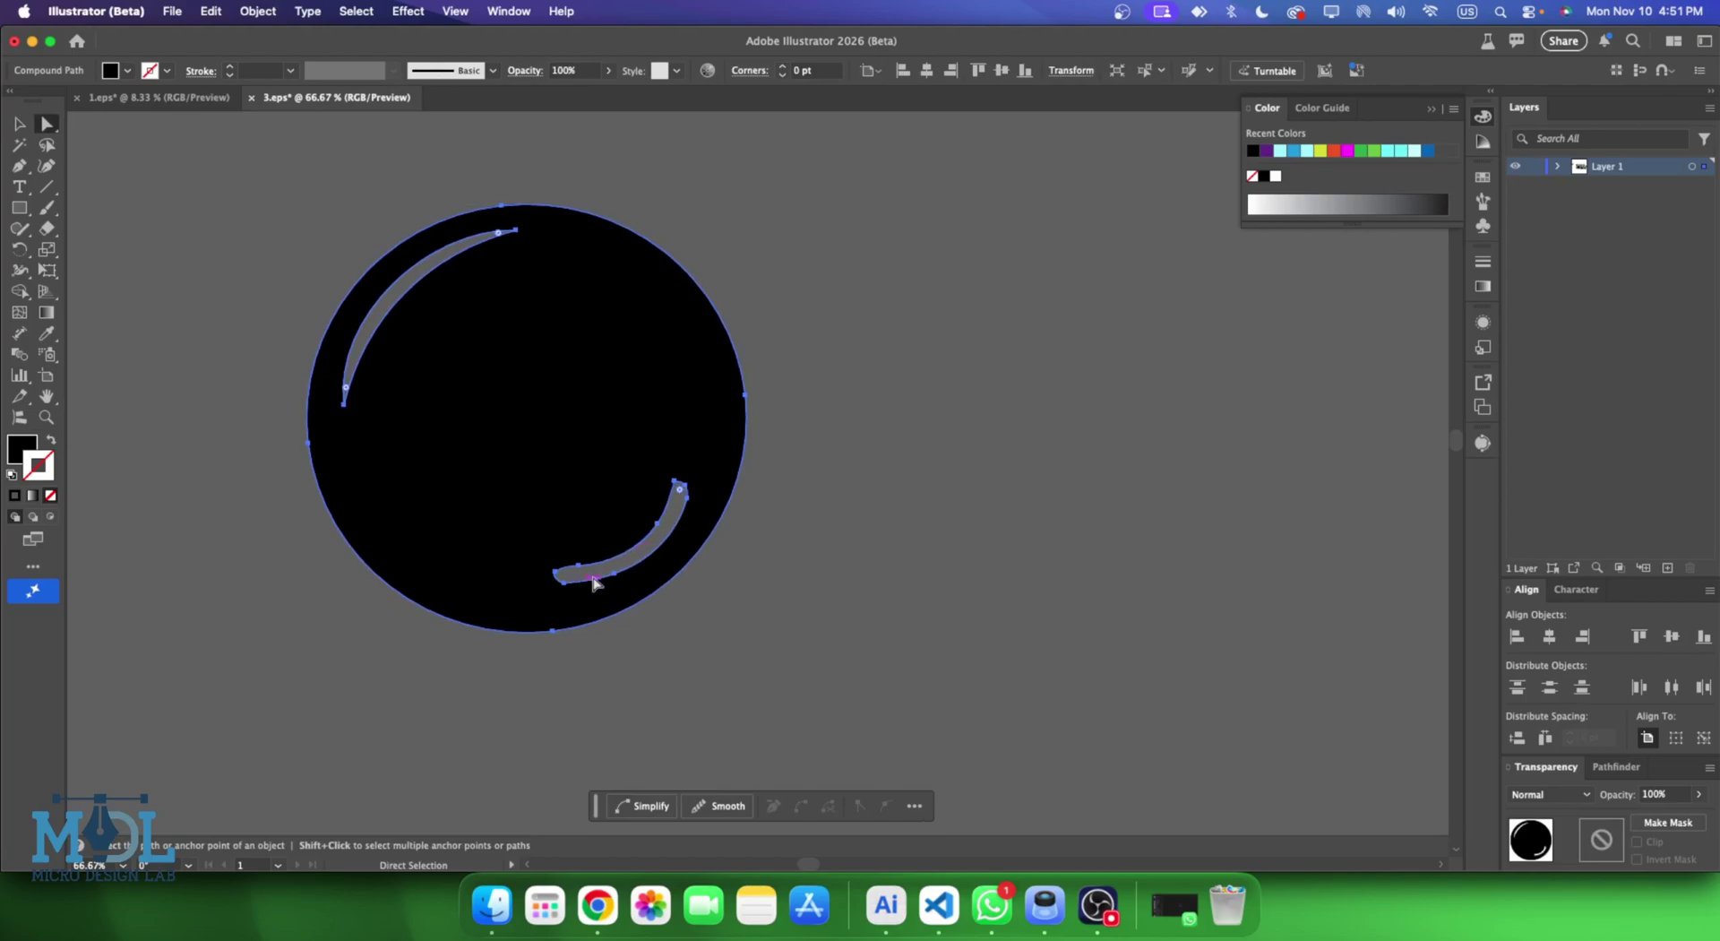
left_click(803, 590)
key("super+a")
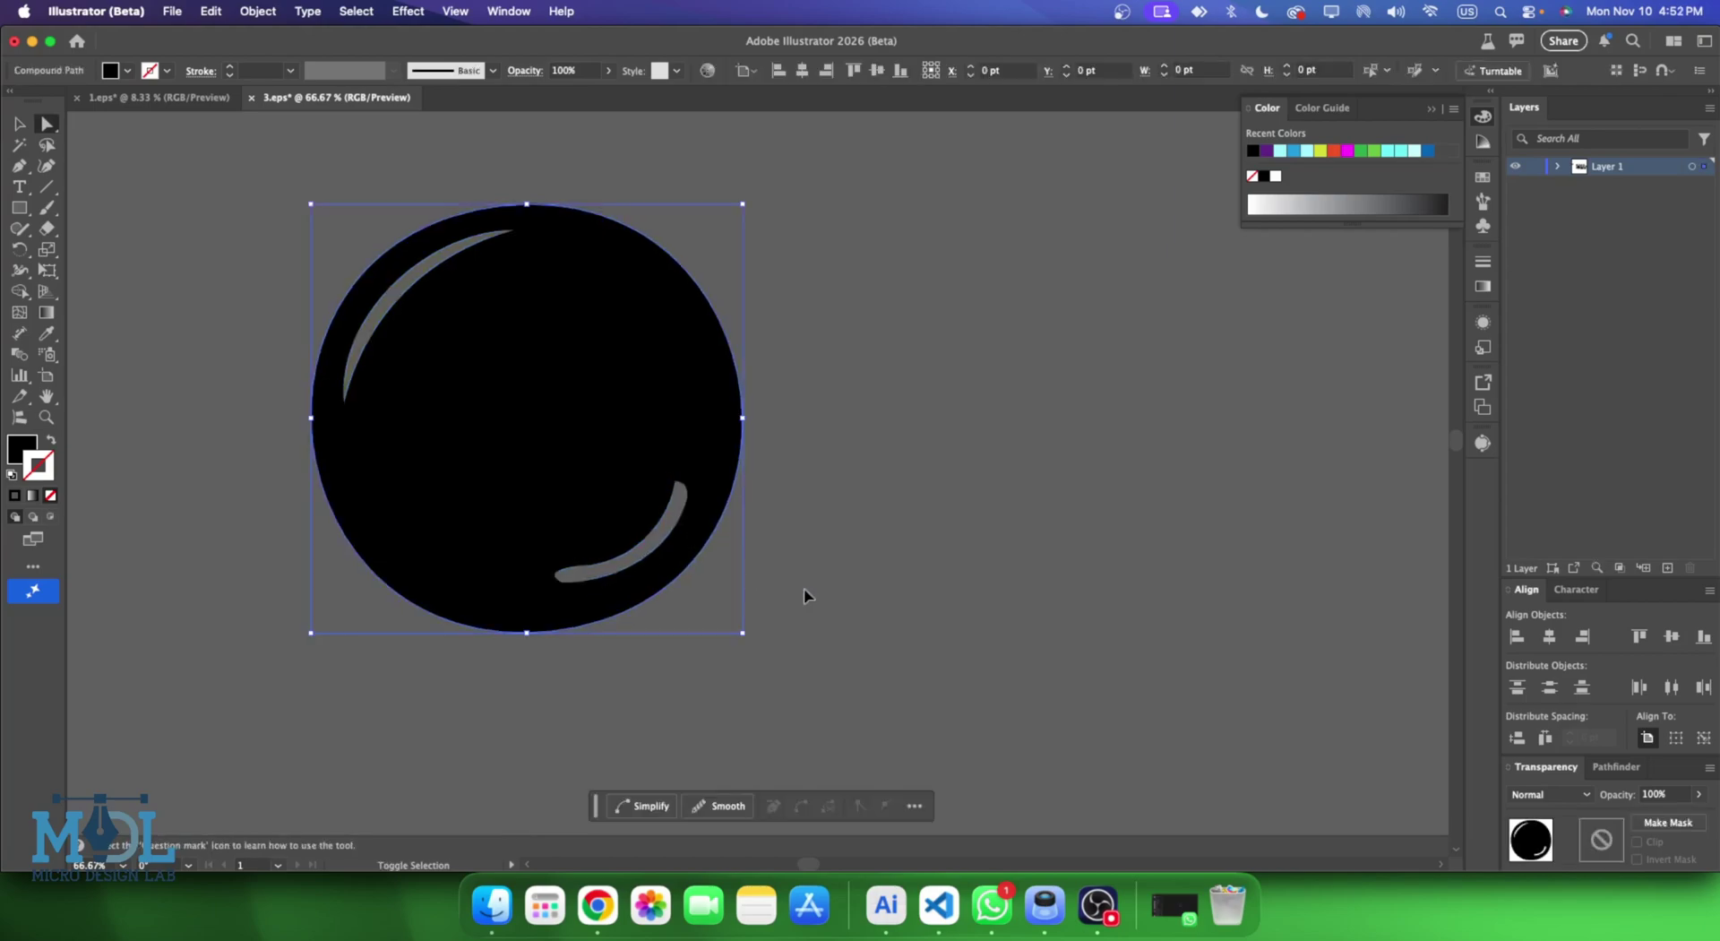
scroll(603, 538, "up", 1)
left_click(593, 480)
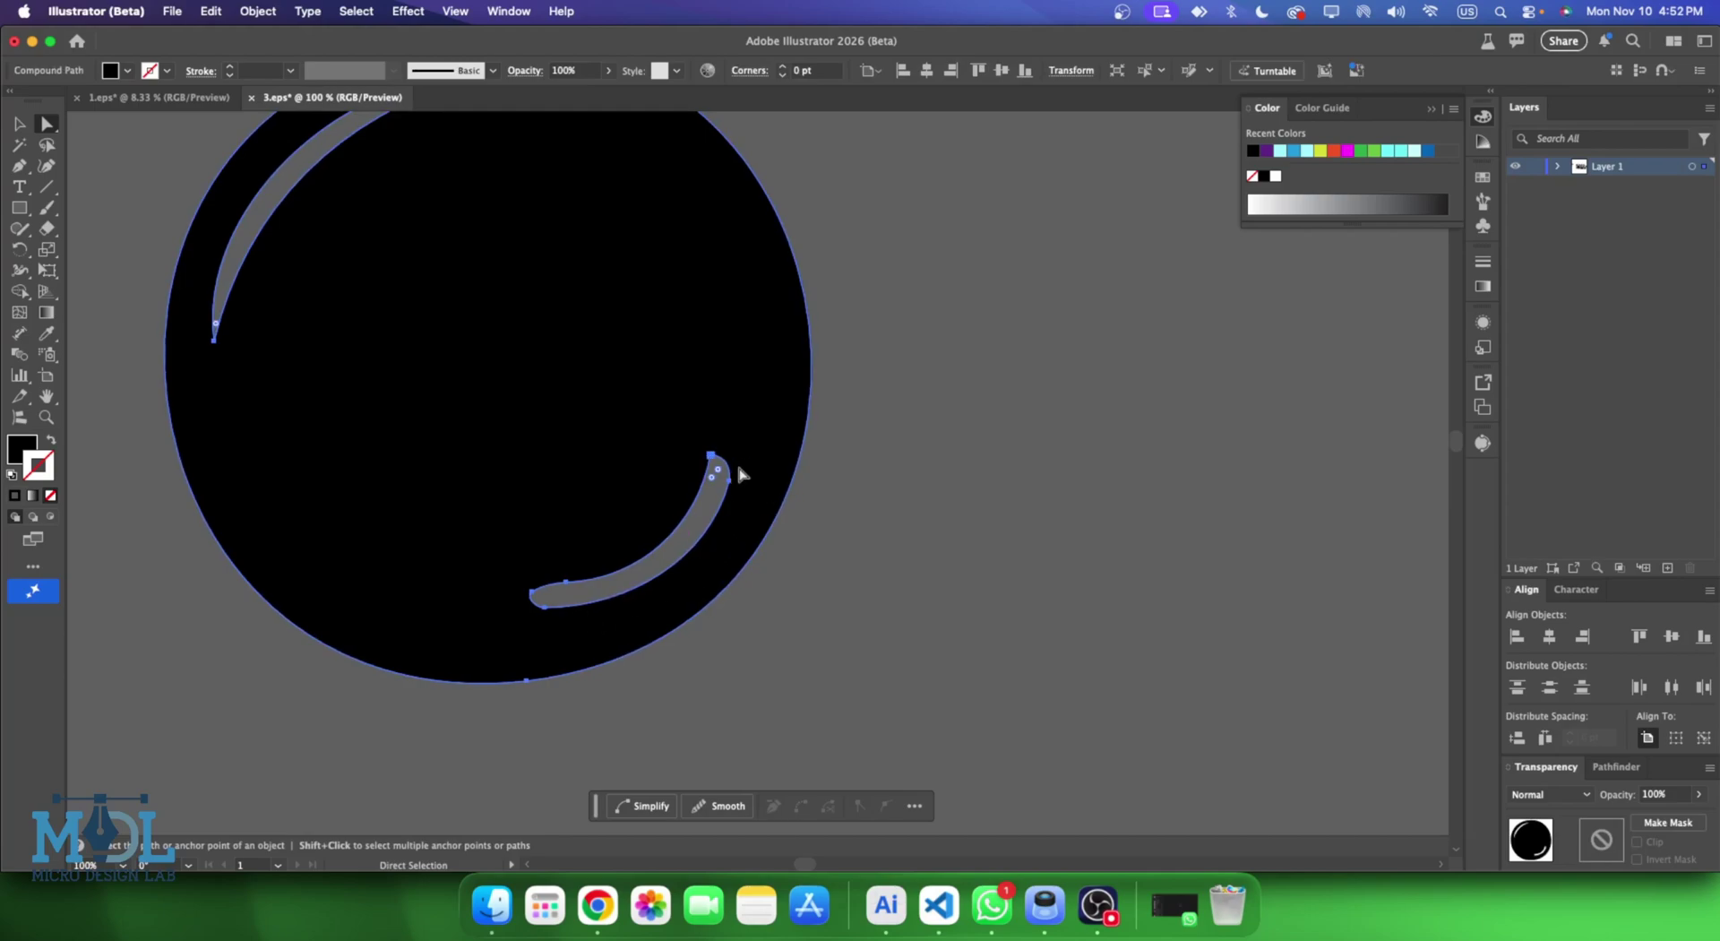
left_click(841, 553)
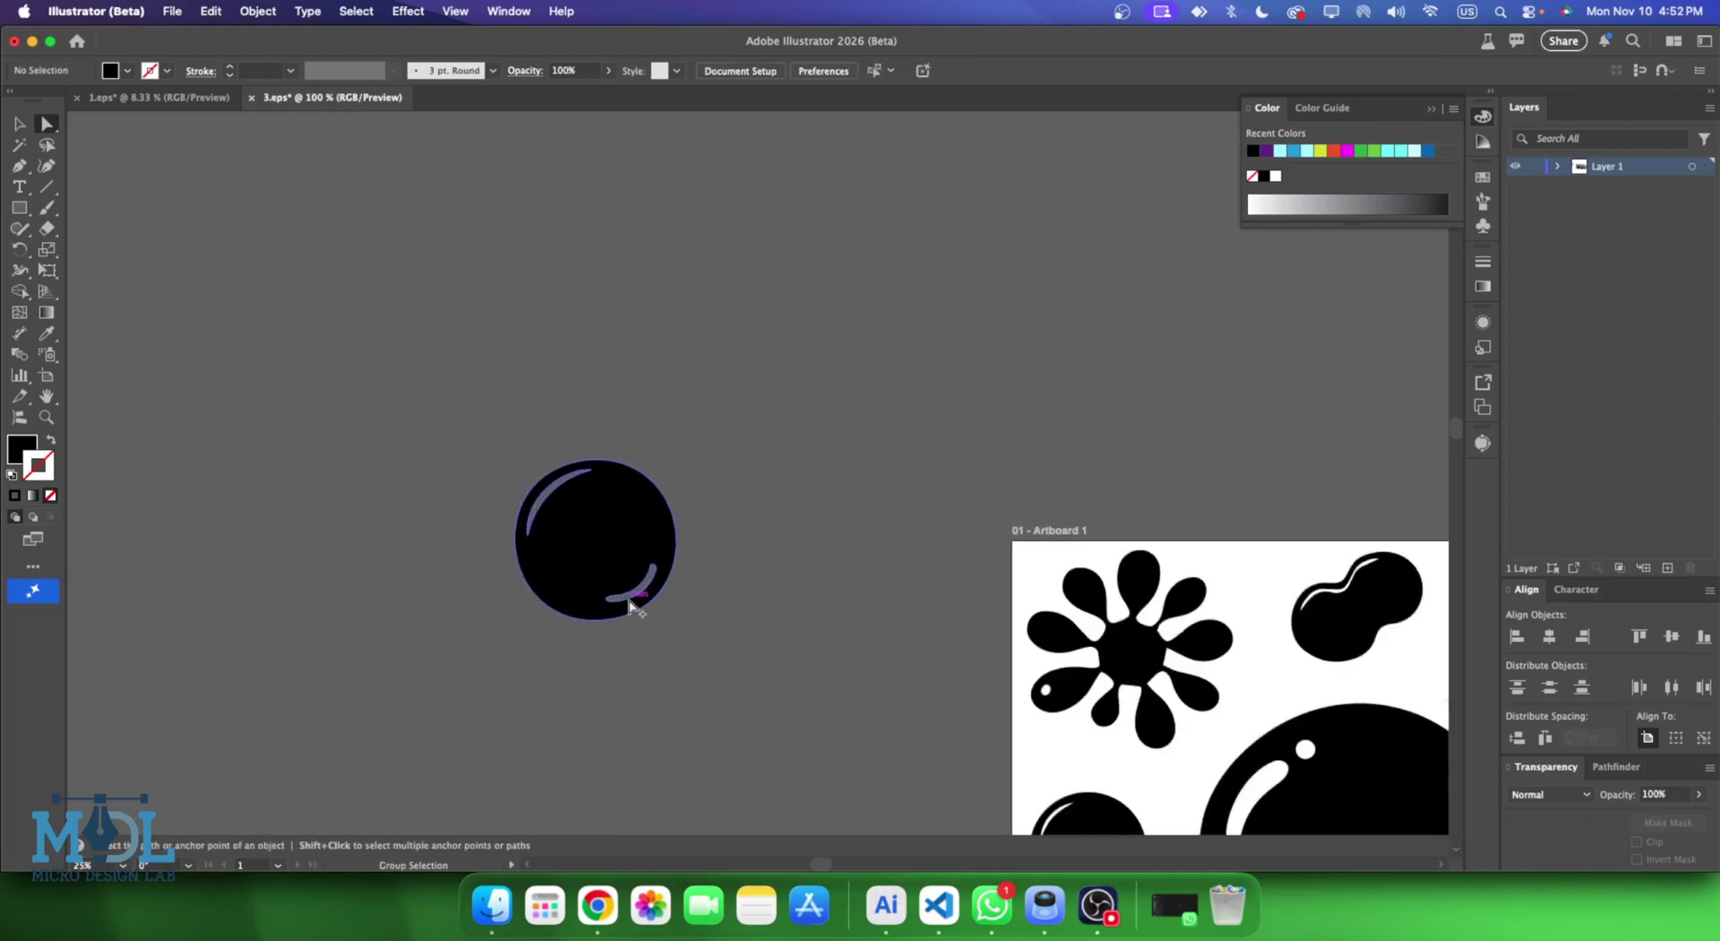
scroll(650, 585, "up", 4)
scroll(649, 585, "down", 2)
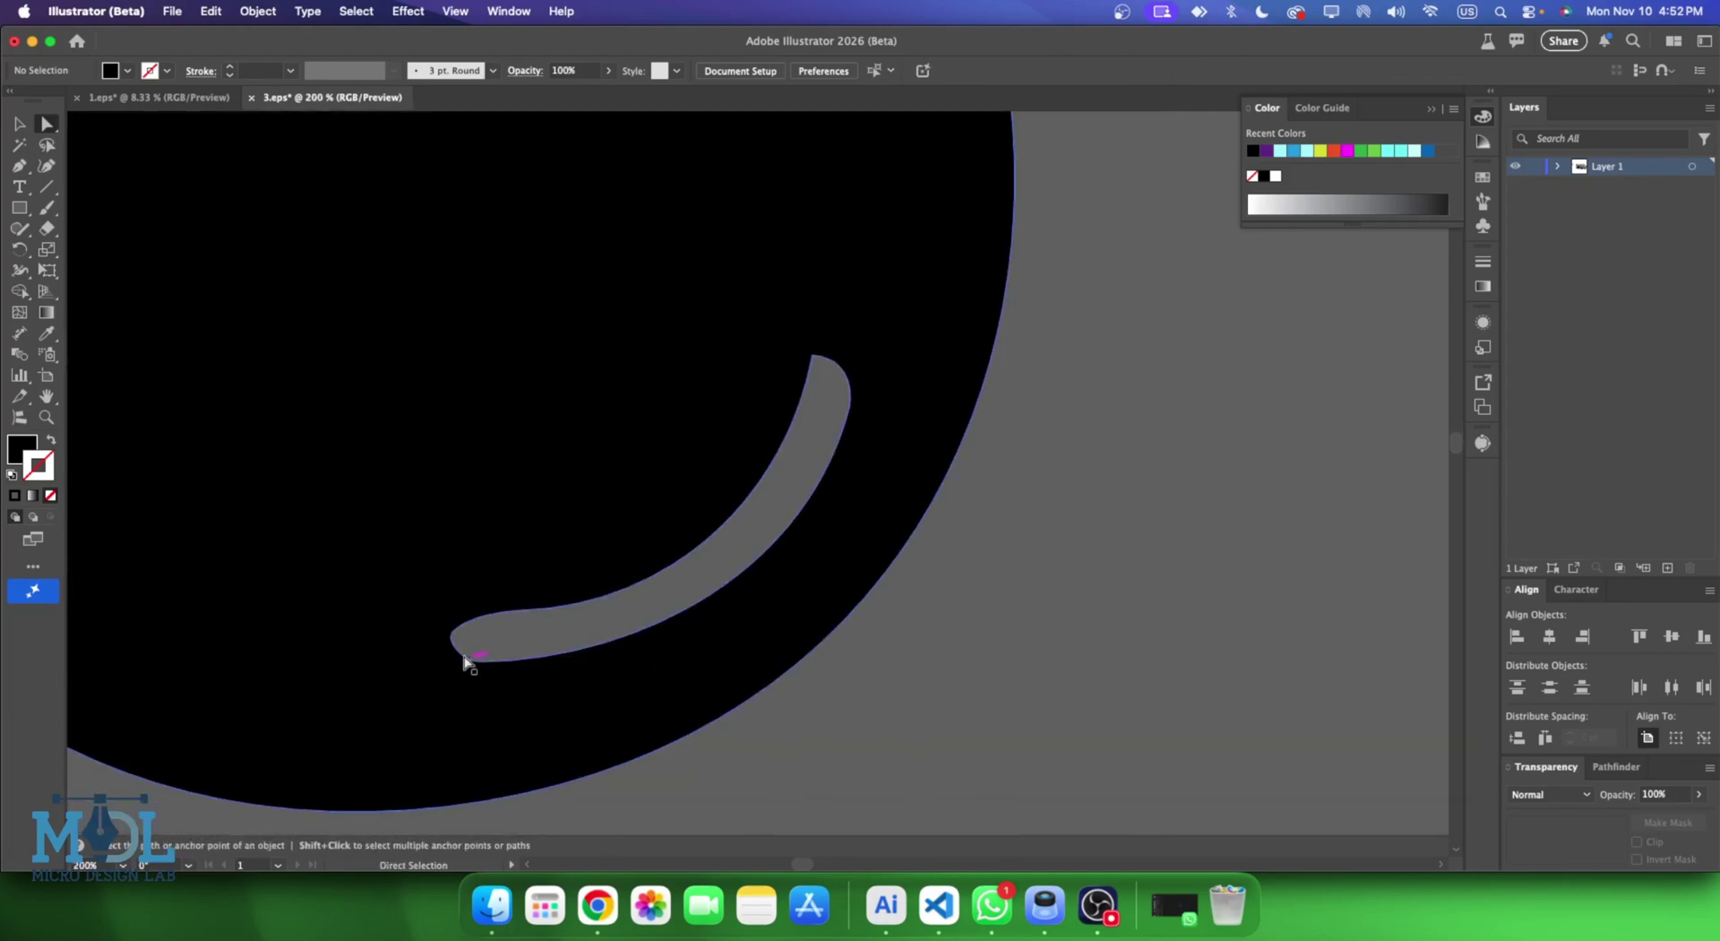
scroll(834, 524, "down", 1)
left_click(809, 493)
left_click(944, 561)
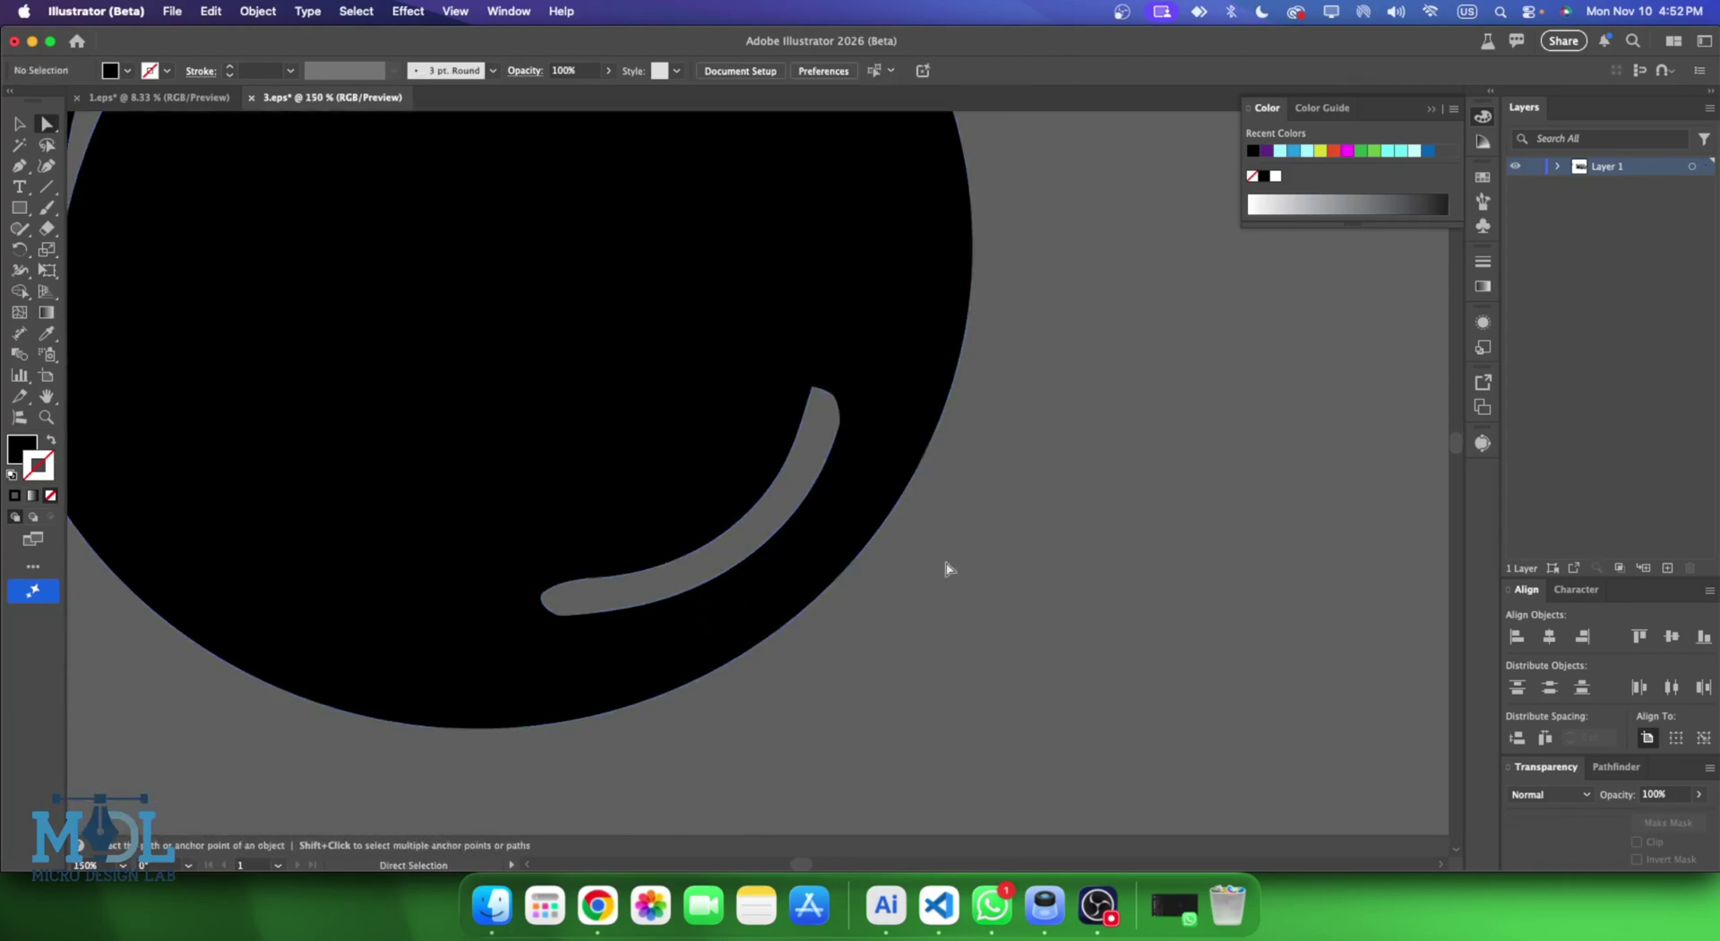
key("a")
scroll(948, 568, "down", 2)
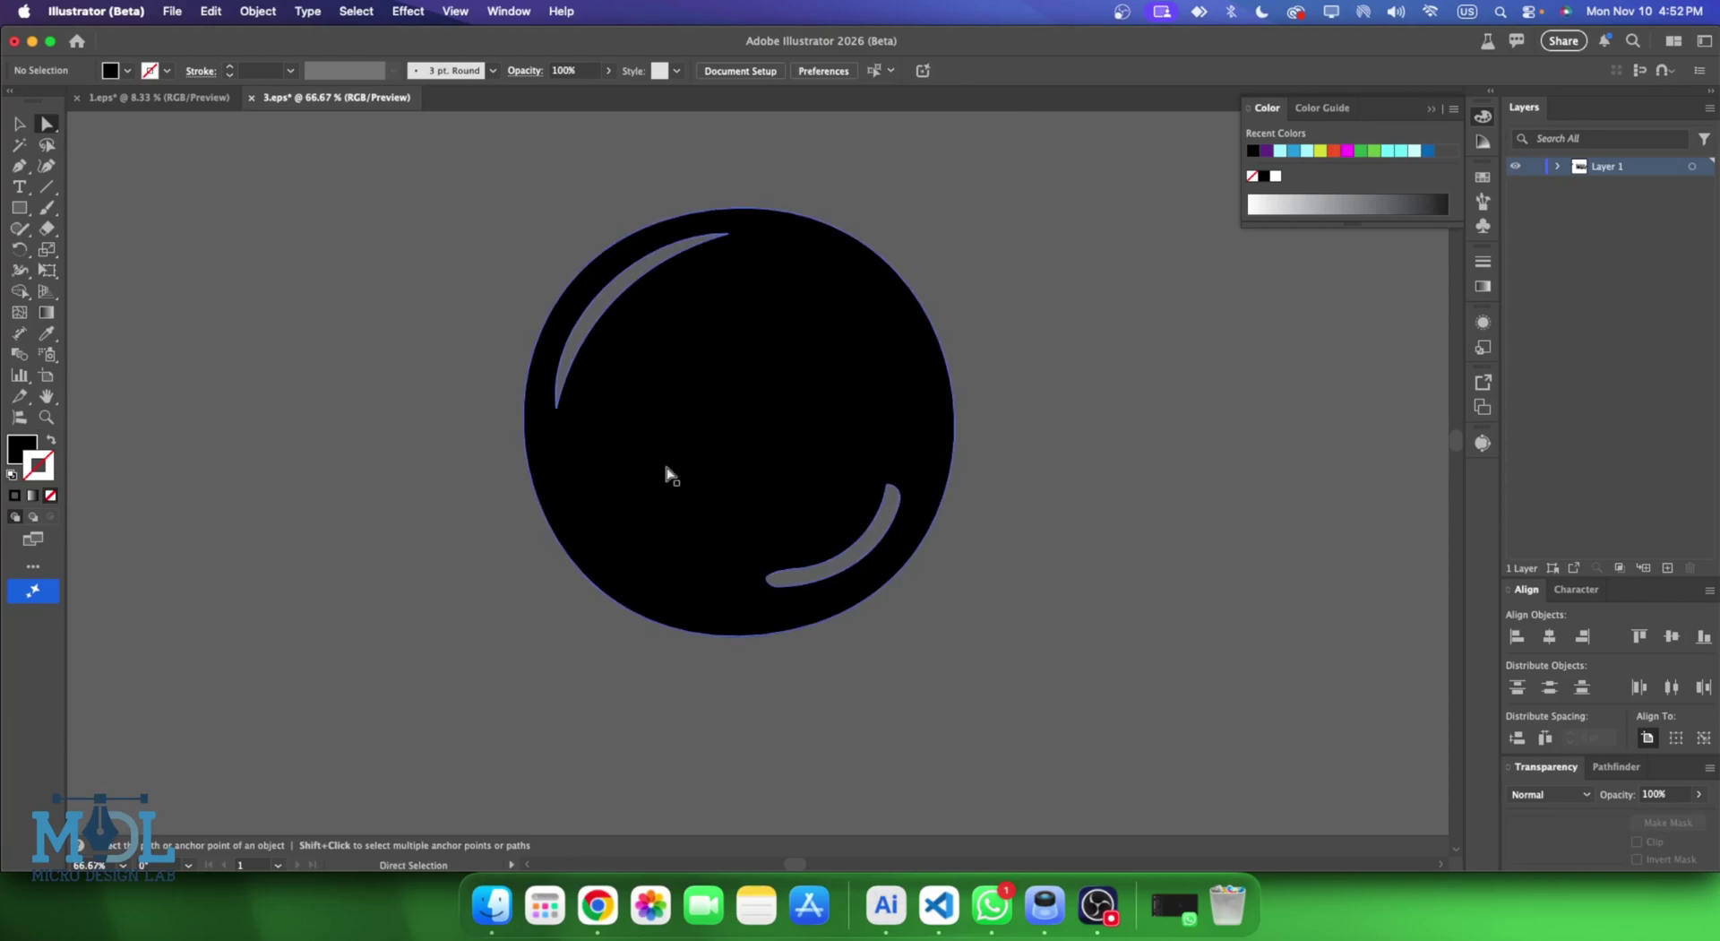
scroll(664, 472, "down", 2)
left_click(19, 117)
scroll(297, 336, "down", 2)
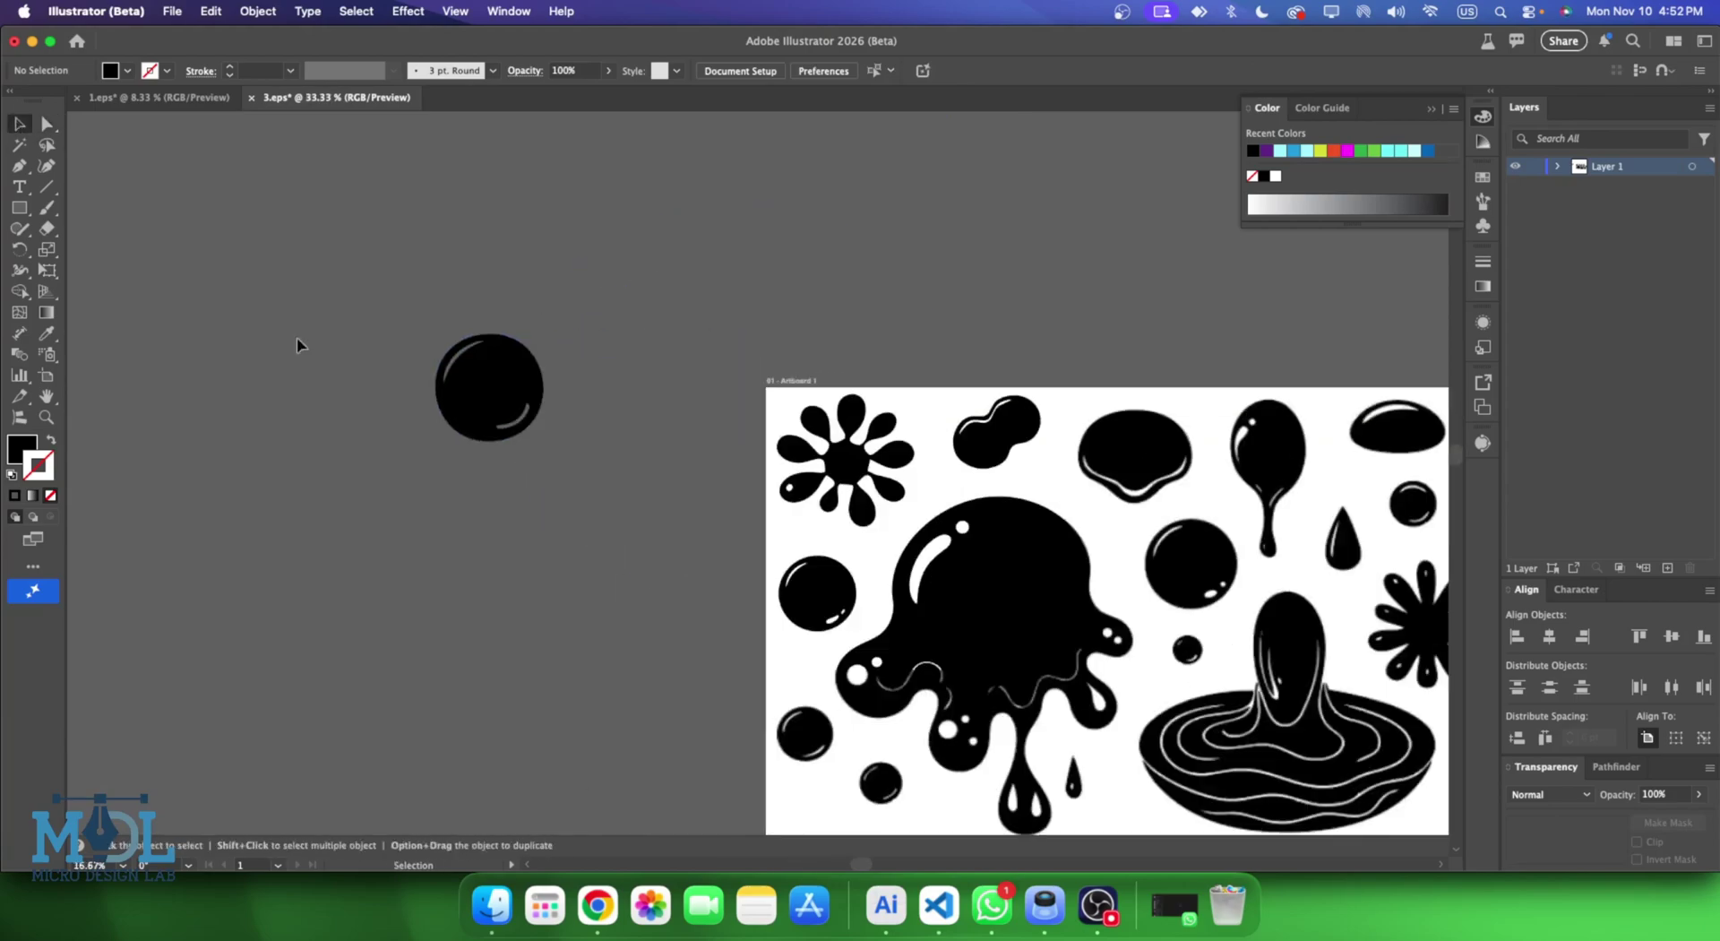
left_click_drag(696, 488, 469, 373)
scroll(469, 373, "down", 1)
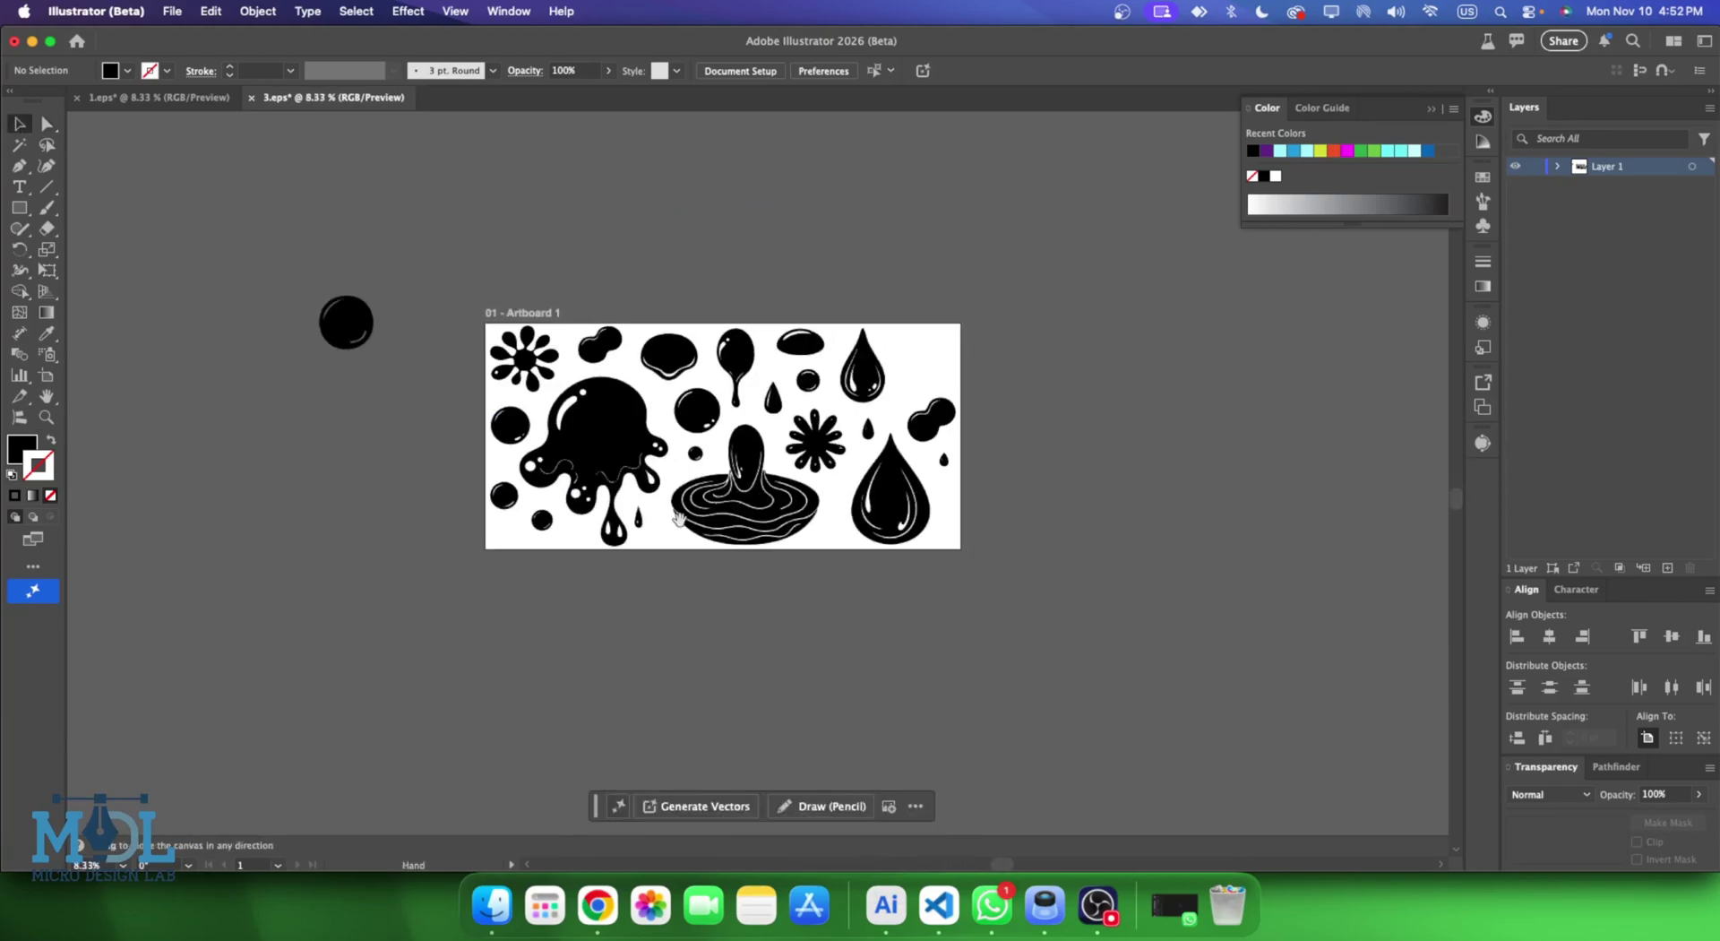
scroll(1369, 568, "right", 1)
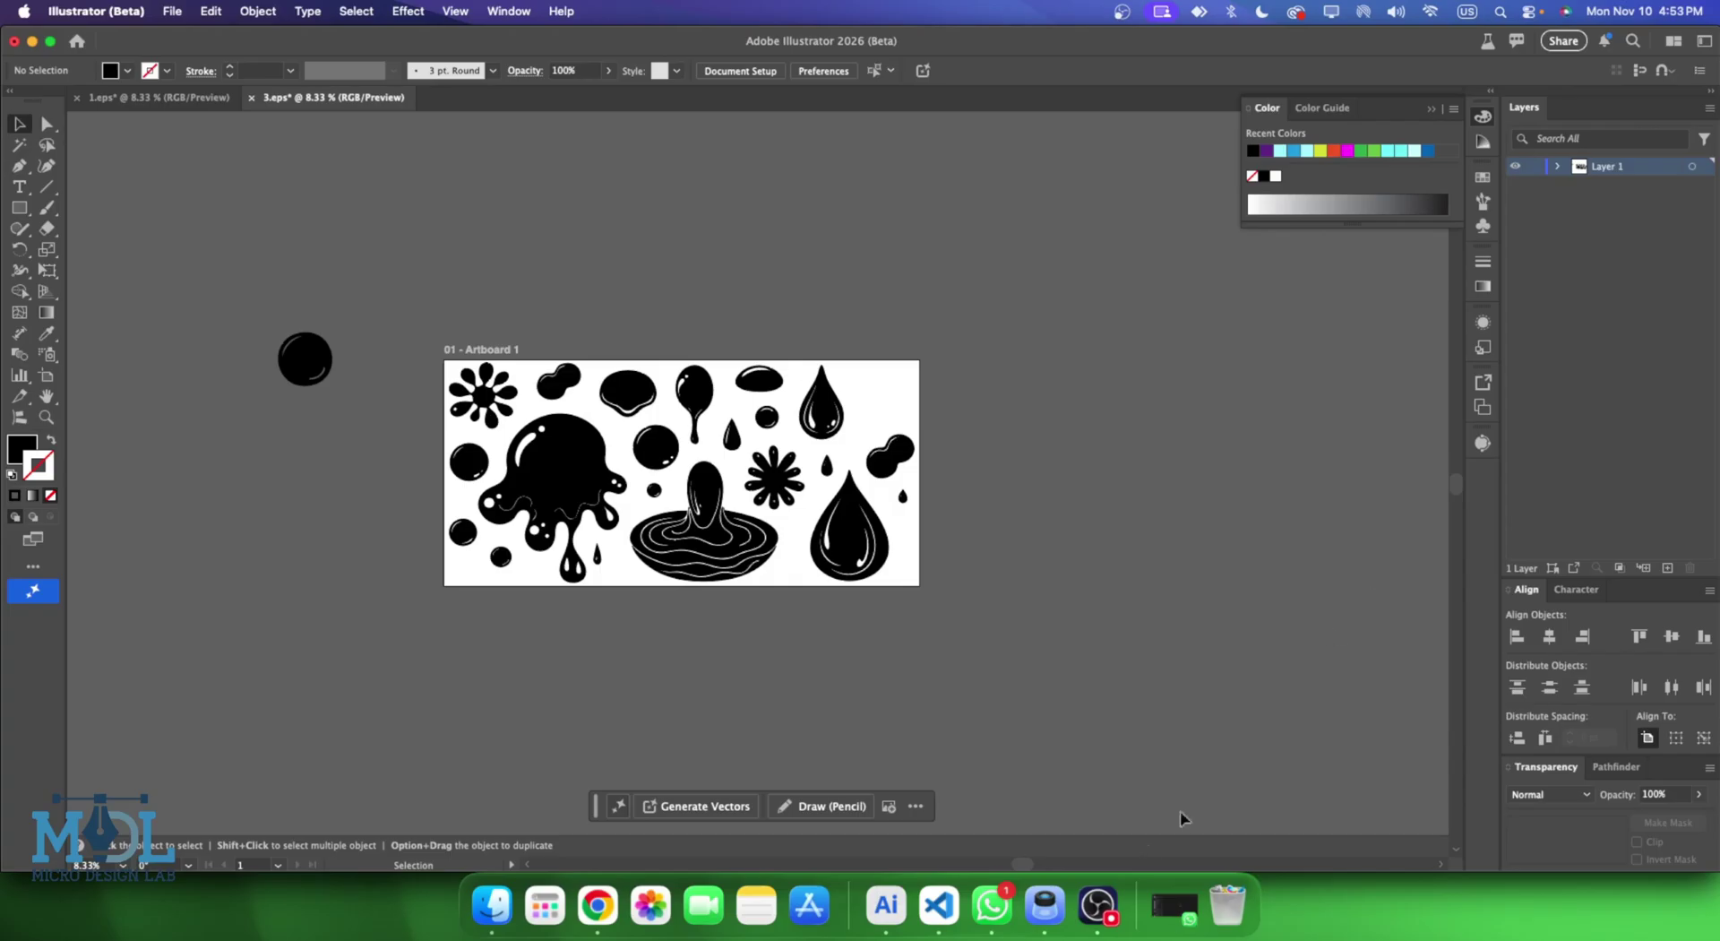
left_click(1097, 905)
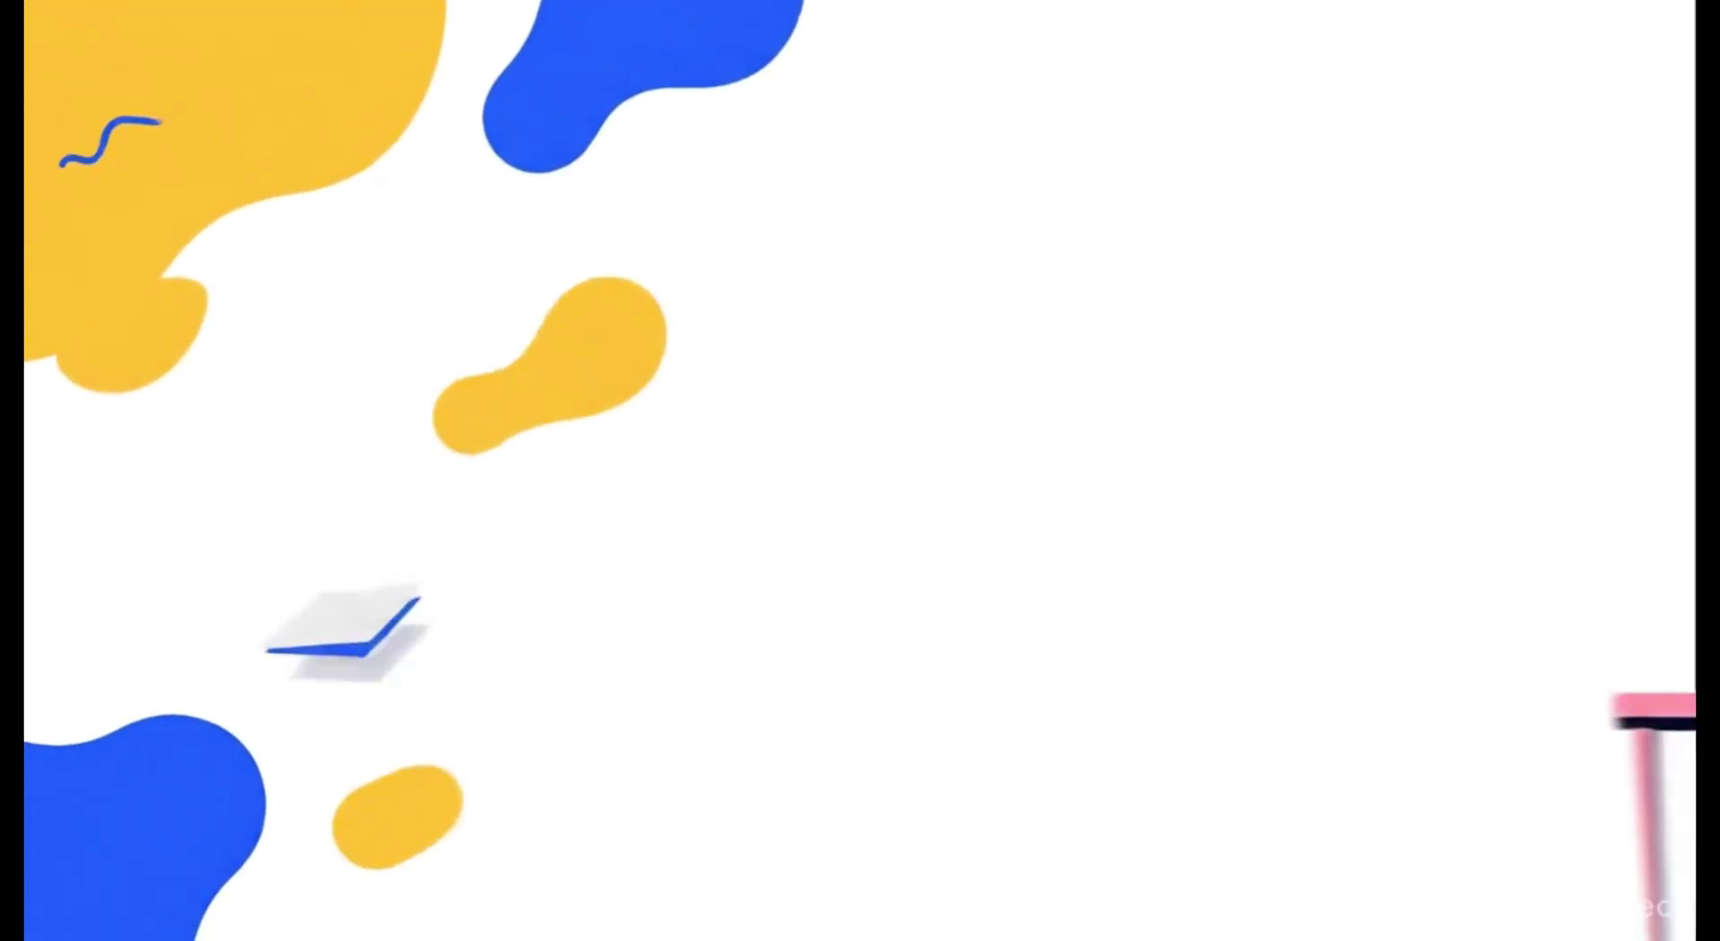